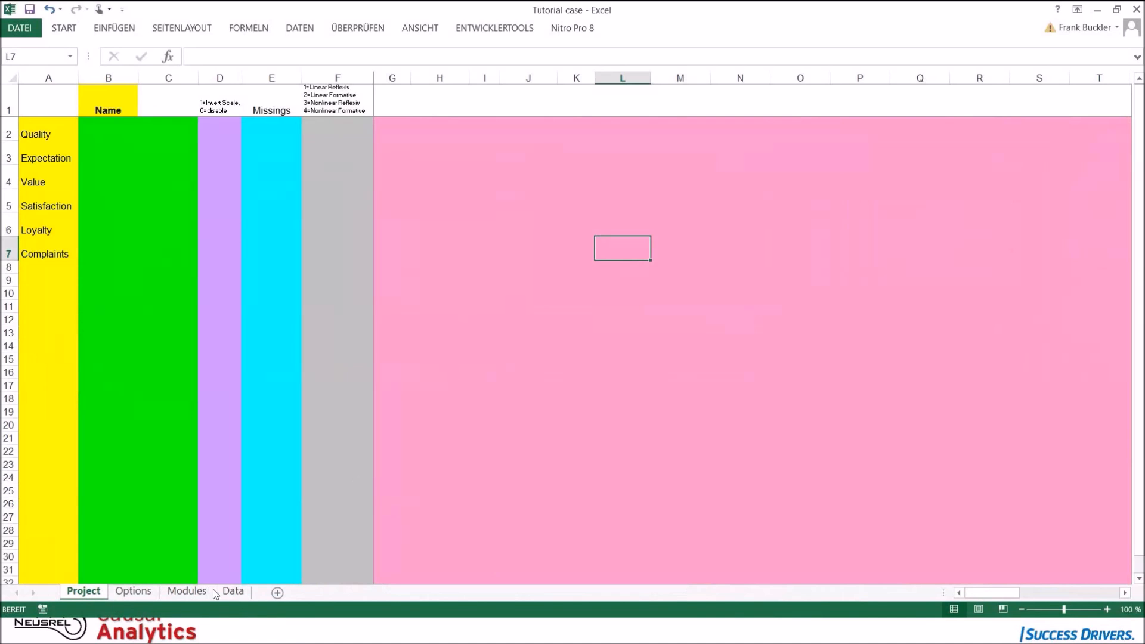
Open the Data sheet and examine the first case's values across the variable columns in row 3
{"action": "left_click", "coordinate": [220, 530]}
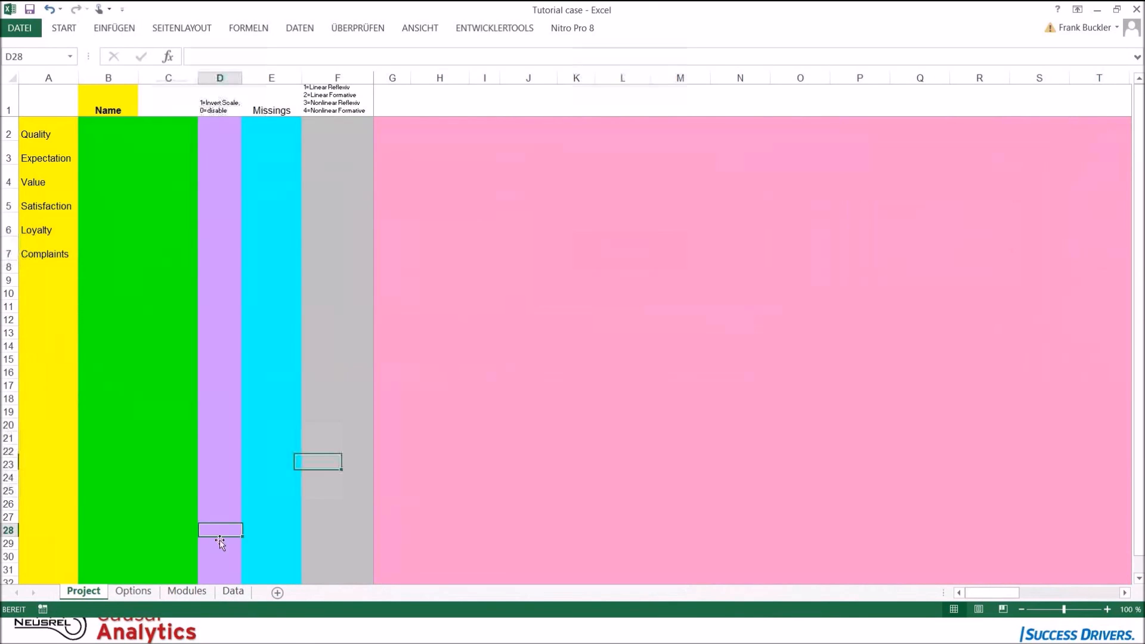
{"action": "left_click", "coordinate": [231, 591]}
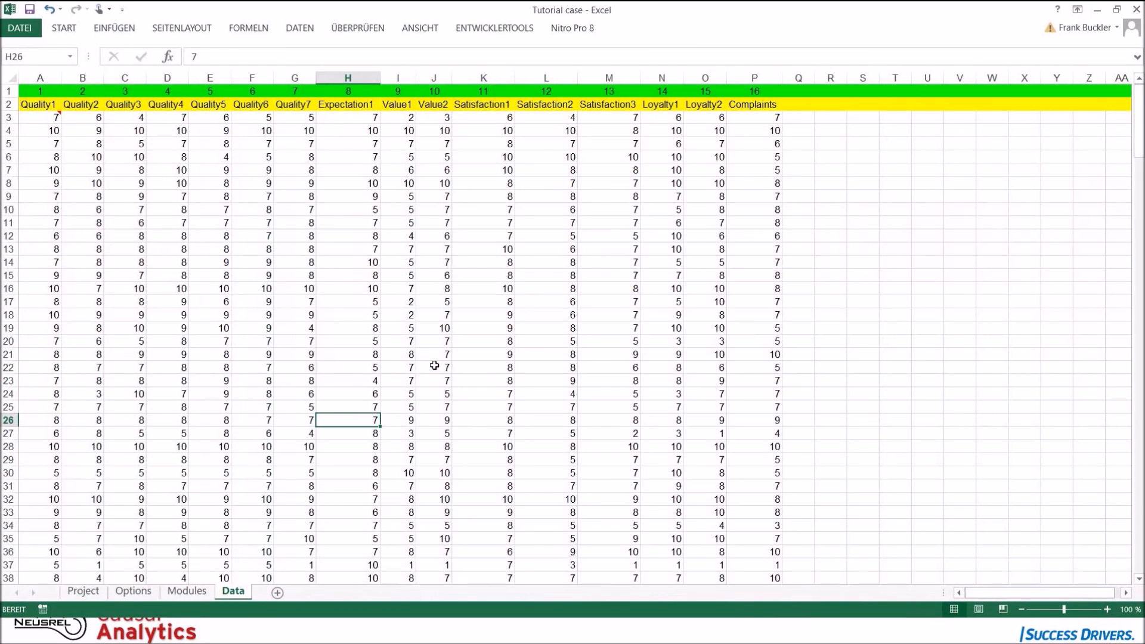
{"action": "key", "text": "Home"}
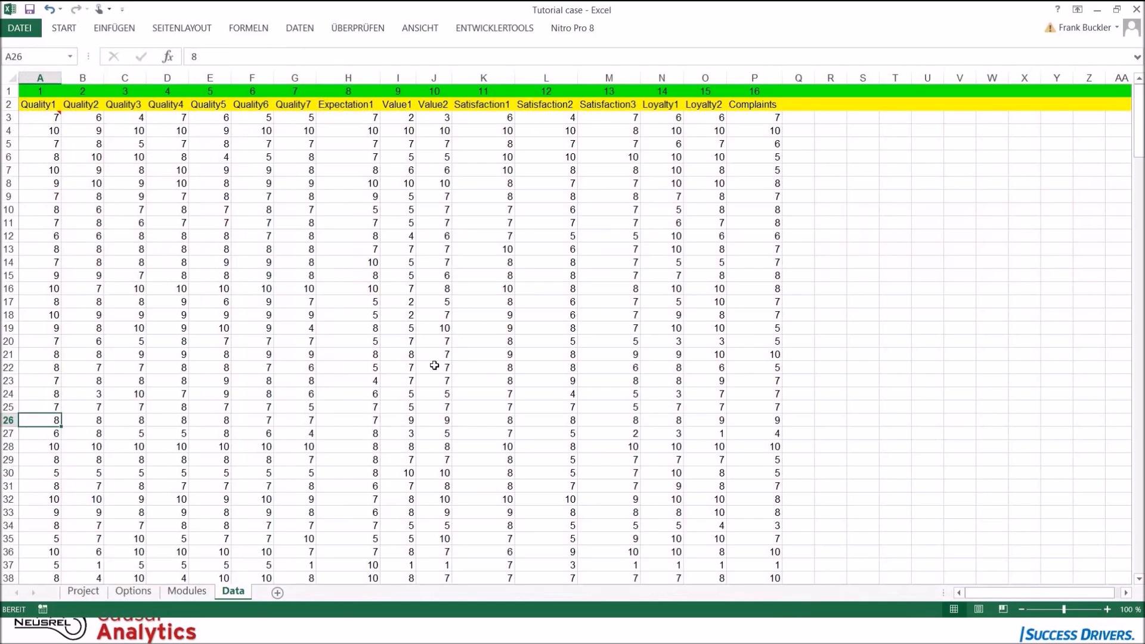
{"action": "key", "text": "ctrl+Home"}
{"action": "key", "text": "Down"}
{"action": "key", "text": "Down"}
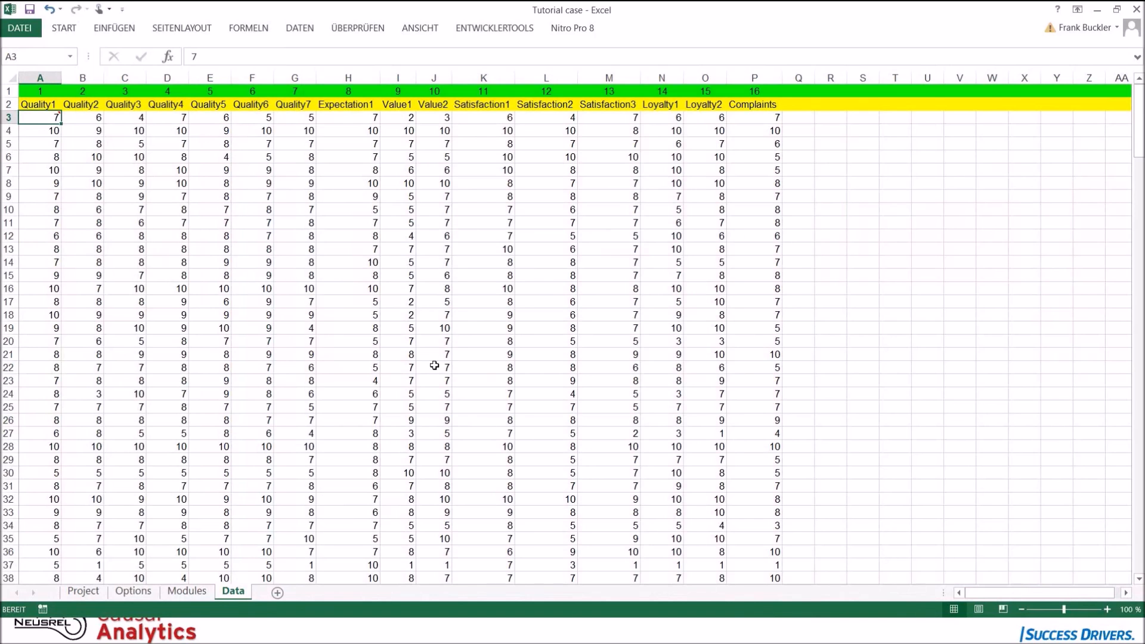
{"action": "key", "text": "Right"}
{"action": "key", "text": "Right"}
{"action": "key", "text": "Right"}
{"action": "key", "text": "Right"}
{"action": "key", "text": "Right"}
{"action": "key", "text": "Right"}
{"action": "key", "text": "Right"}
{"action": "key", "text": "Right"}
{"action": "key", "text": "Right"}
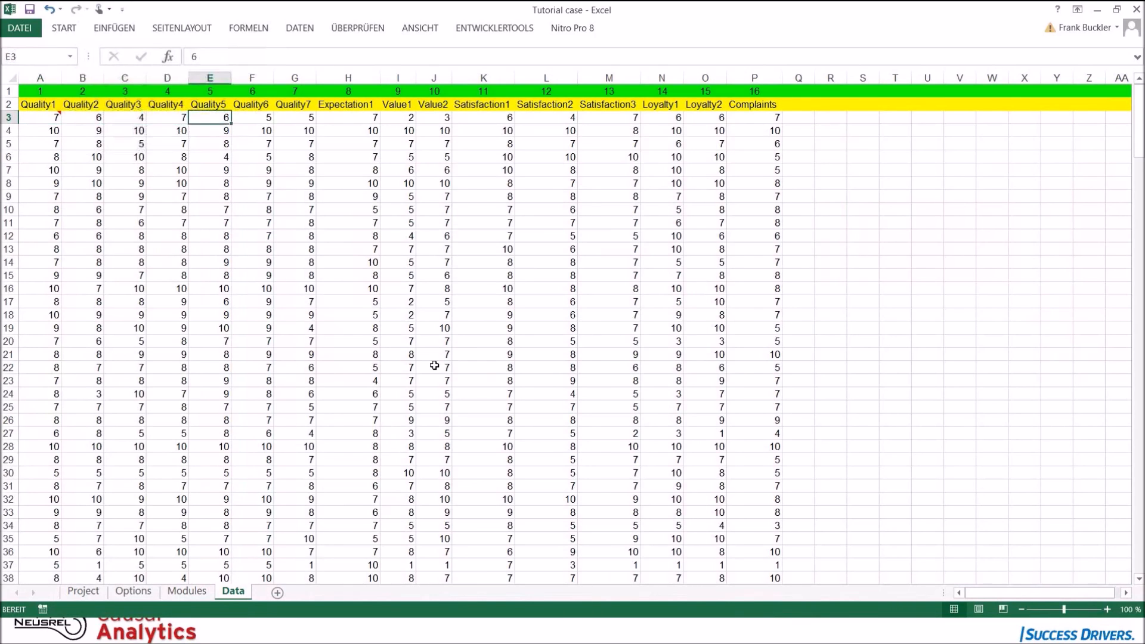
{"action": "key", "text": "Right"}
{"action": "key", "text": "Right"}
{"action": "key", "text": "Right"}
{"action": "key", "text": "Right"}
{"action": "key", "text": "Right"}
{"action": "key", "text": "Right"}
{"action": "key", "text": "Right"}
{"action": "key", "text": "Left"}
{"action": "key", "text": "Left"}
{"action": "key", "text": "ctrl+Left"}
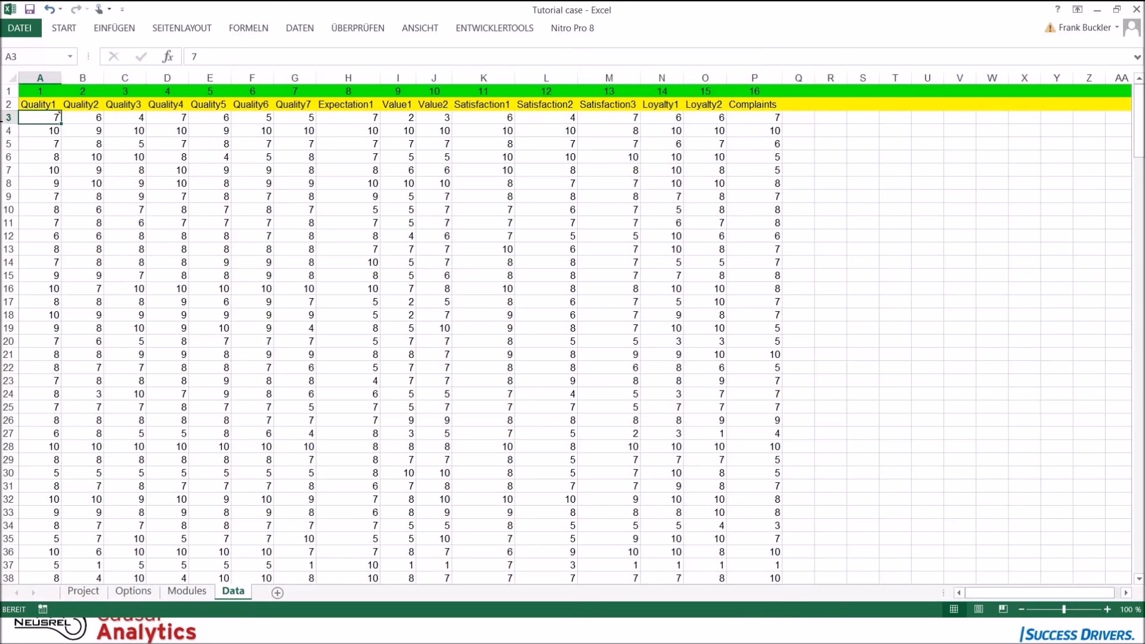
Highlight row 3 and column A of the Data sheet to examine how cases and variables are arranged
{"action": "left_click", "coordinate": [3, 117]}
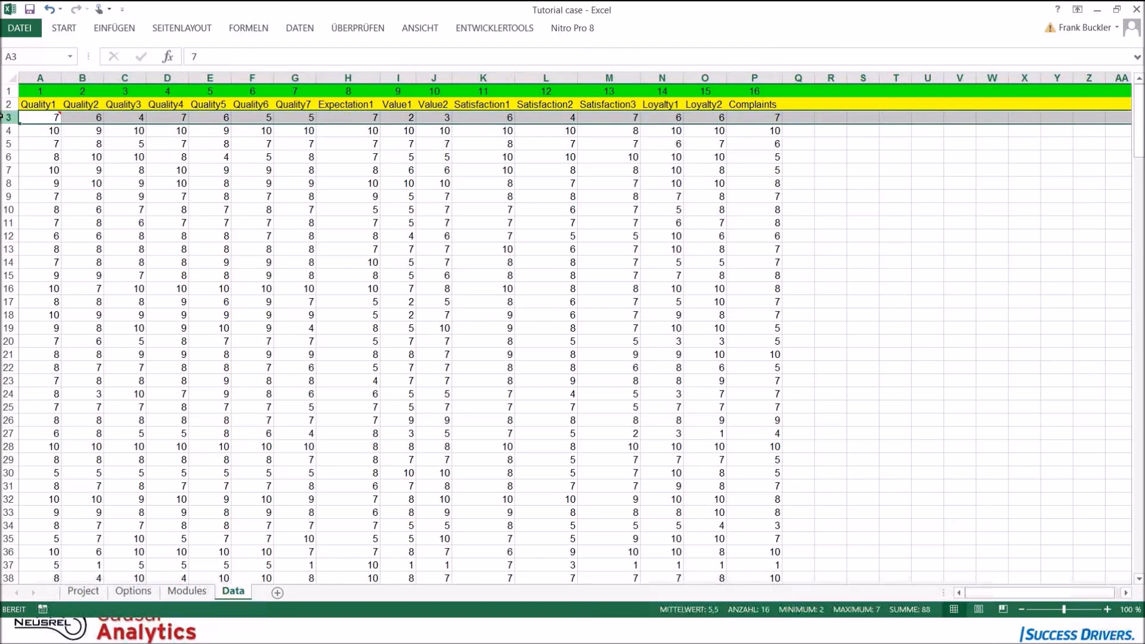
{"action": "left_click", "coordinate": [47, 77]}
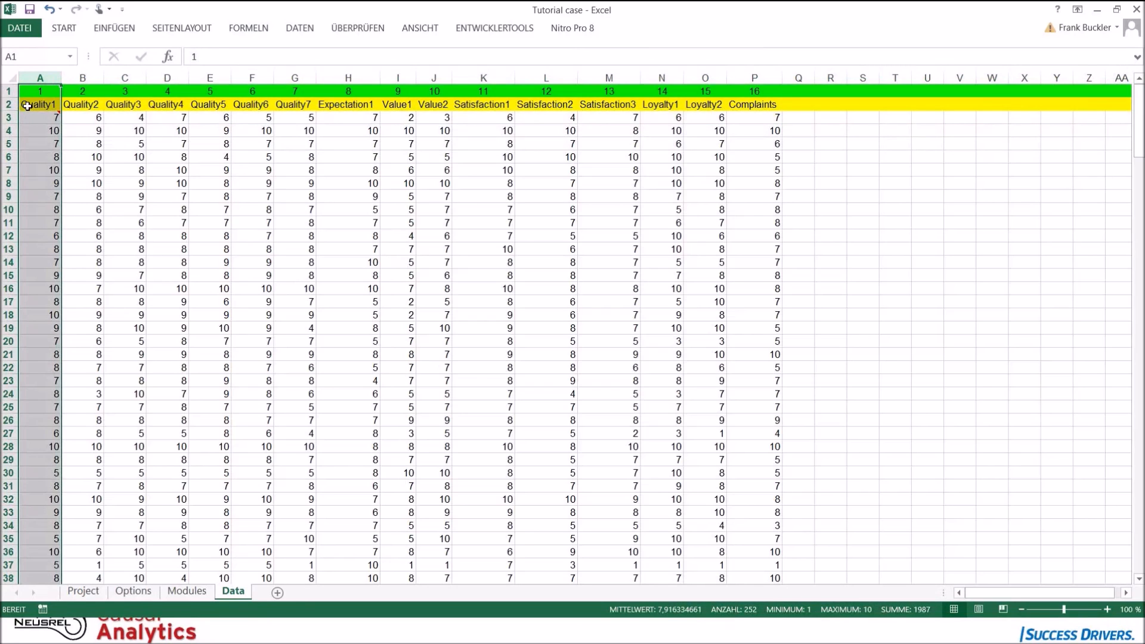
{"action": "left_click", "coordinate": [27, 105]}
Examine the column numbering in row 1 of the Data sheet, from A1 across to P1
{"action": "left_click", "coordinate": [31, 90]}
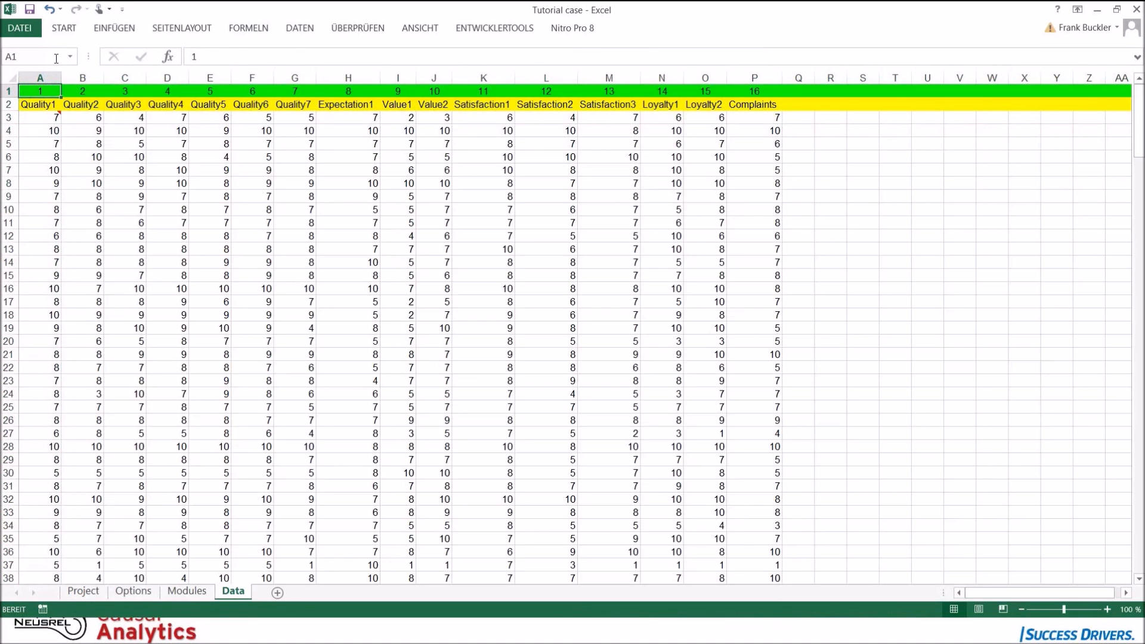
{"action": "key", "text": "Right"}
{"action": "key", "text": "Right"}
{"action": "key", "text": "Right"}
{"action": "key", "text": "Right"}
{"action": "key", "text": "Right"}
{"action": "key", "text": "Right"}
{"action": "key", "text": "Right"}
{"action": "key", "text": "Right"}
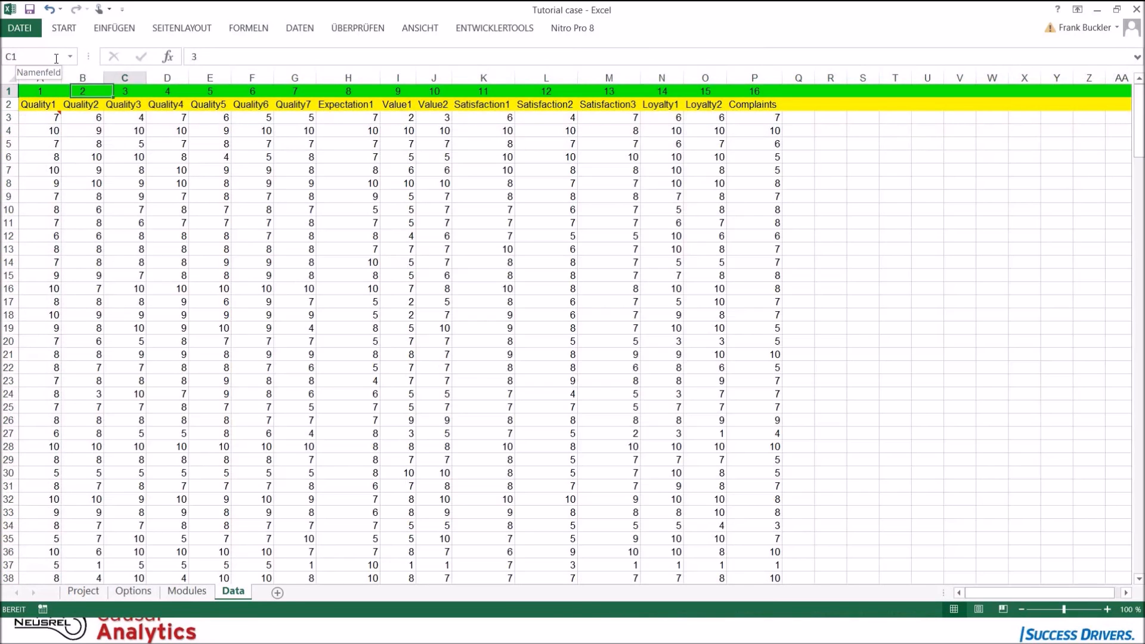
{"action": "key", "text": "Right"}
{"action": "key", "text": "Right"}
{"action": "key", "text": "Right"}
{"action": "key", "text": "Right"}
{"action": "key", "text": "Right"}
{"action": "key", "text": "Right"}
{"action": "key", "text": "Right"}
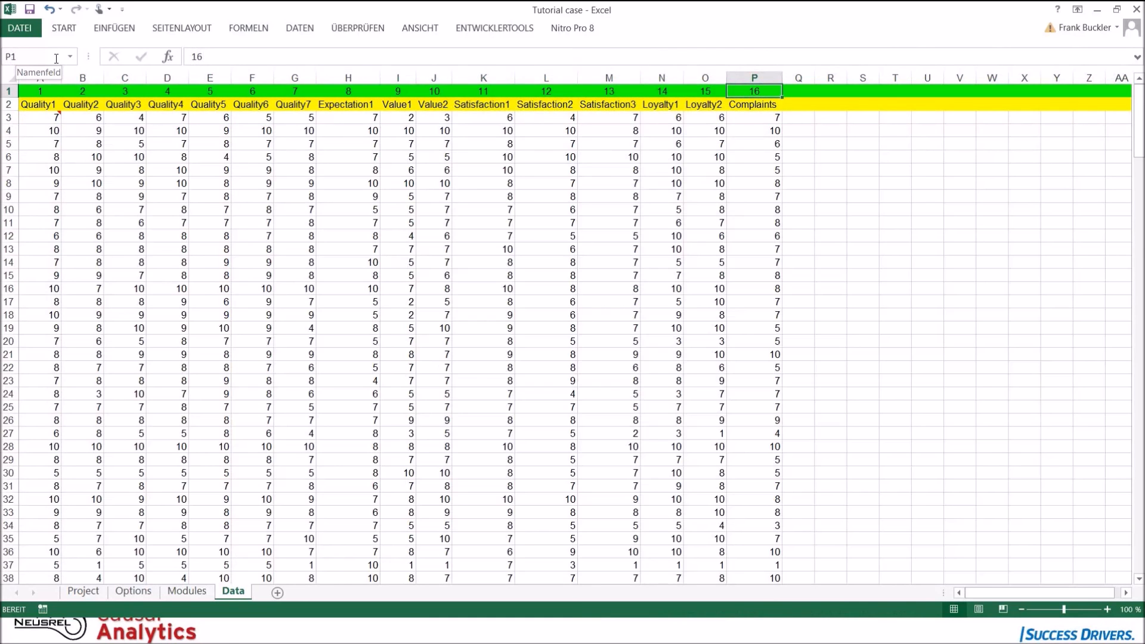
Examine the variable names in row 2 of the Data sheet, from Quality1 across to Complaints
{"action": "key", "text": "Down"}
{"action": "key", "text": "Home"}
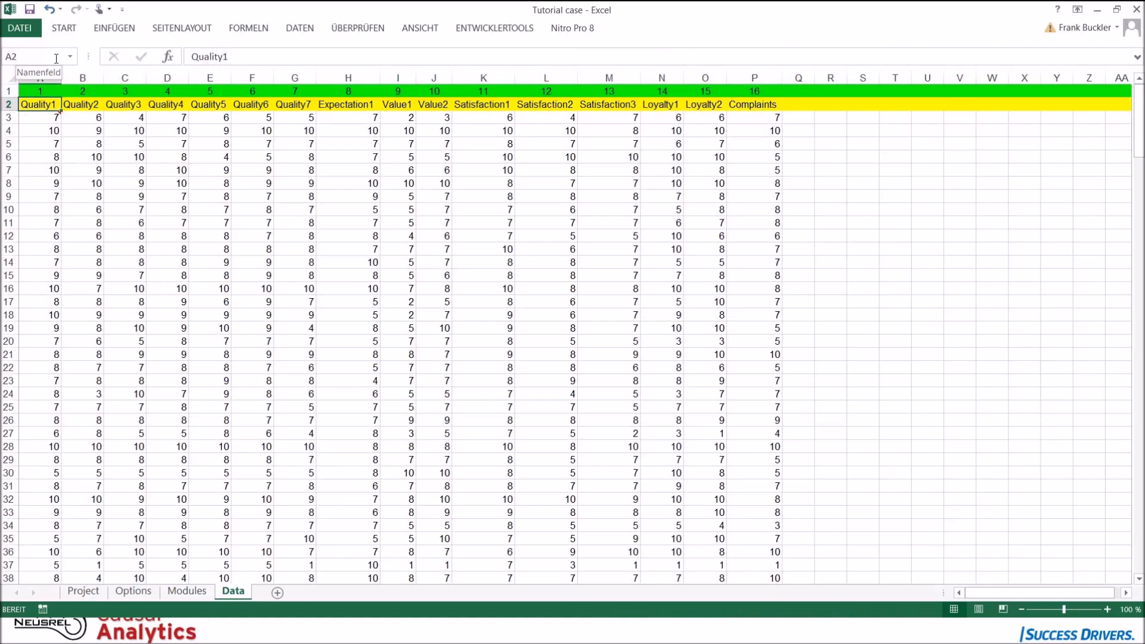
{"action": "key", "text": "Right"}
{"action": "key", "text": "Right"}
{"action": "key", "text": "Right"}
{"action": "key", "text": "Right"}
{"action": "key", "text": "Right"}
{"action": "key", "text": "Right"}
{"action": "key", "text": "Right"}
{"action": "key", "text": "Right"}
{"action": "key", "text": "Right"}
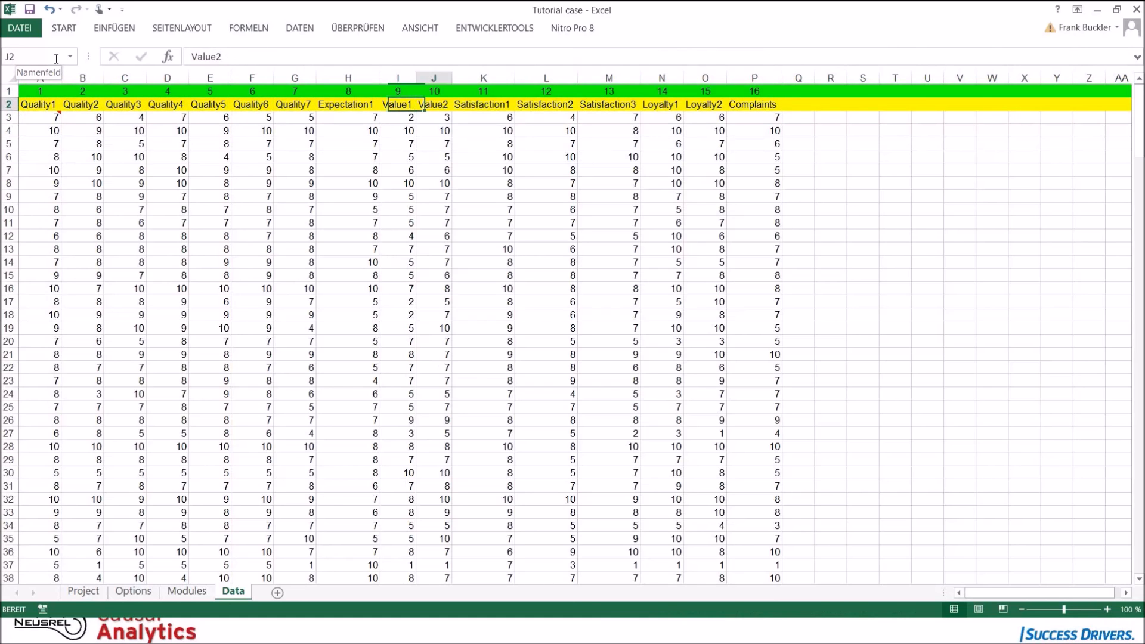
{"action": "key", "text": "Right"}
{"action": "key", "text": "Right"}
{"action": "key", "text": "Right"}
{"action": "key", "text": "Right"}
{"action": "key", "text": "Right"}
{"action": "key", "text": "Right"}
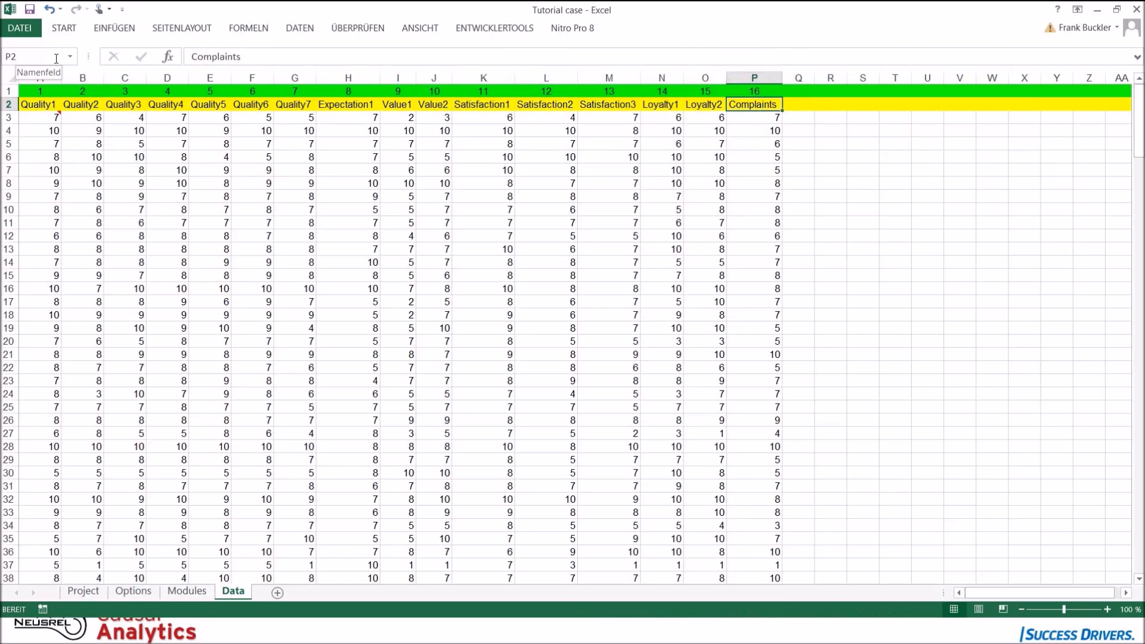
{"action": "key", "text": "Home"}
{"action": "key", "text": "ctrl+Right"}
{"action": "key", "text": "ctrl+Right"}
{"action": "key", "text": "ctrl+Left"}
{"action": "key", "text": "ctrl+Left"}
{"action": "key", "text": "Right"}
{"action": "key", "text": "Right"}
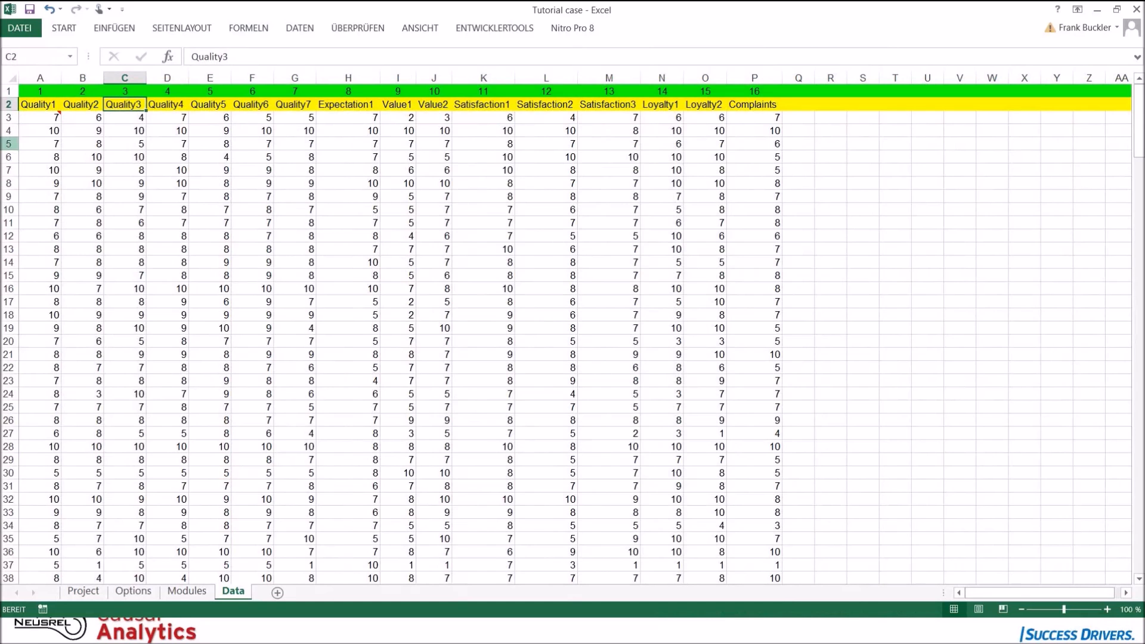
{"action": "key", "text": "Home"}
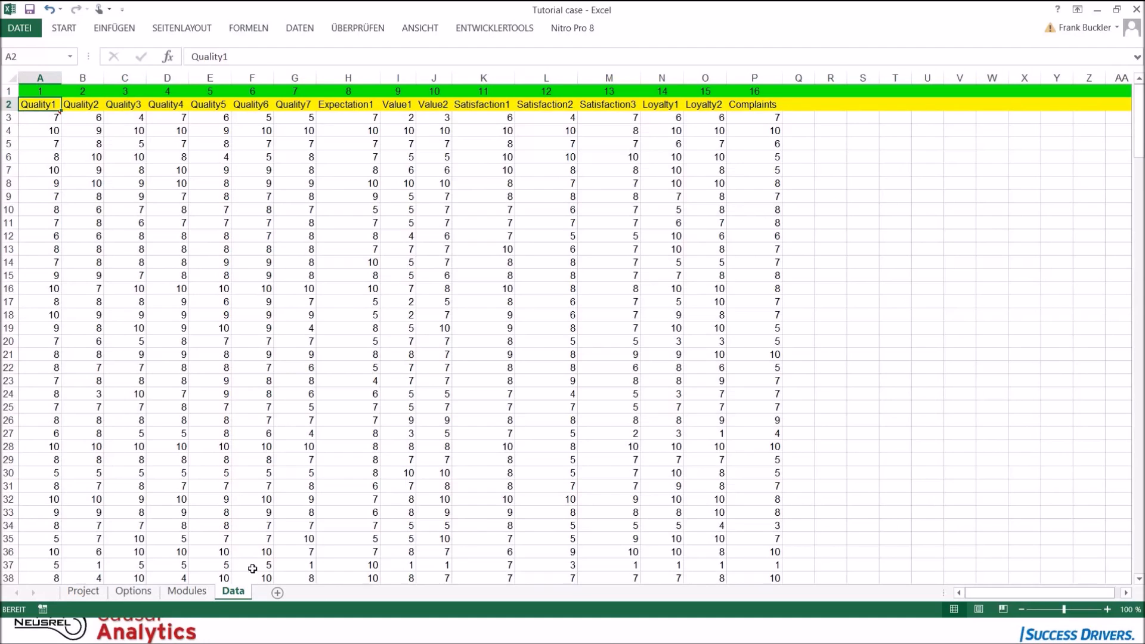
On the Project sheet, replace the name in cell B1 with Loyalty1
{"action": "left_click", "coordinate": [84, 592]}
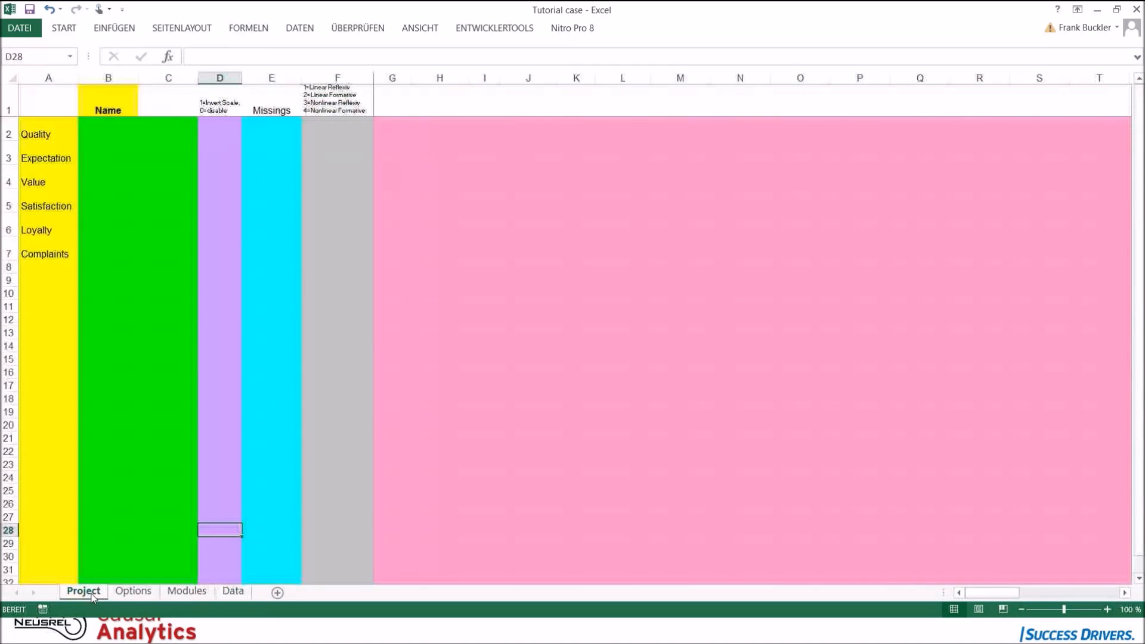
{"action": "left_click", "coordinate": [69, 399]}
{"action": "left_click", "coordinate": [52, 131]}
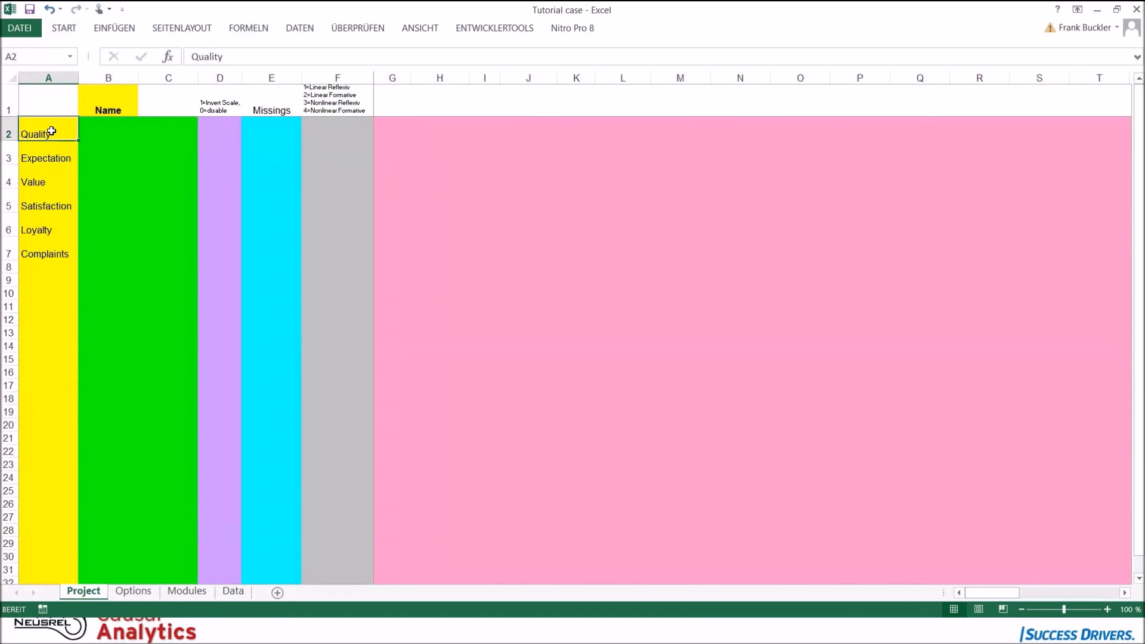
{"action": "key", "text": "Up"}
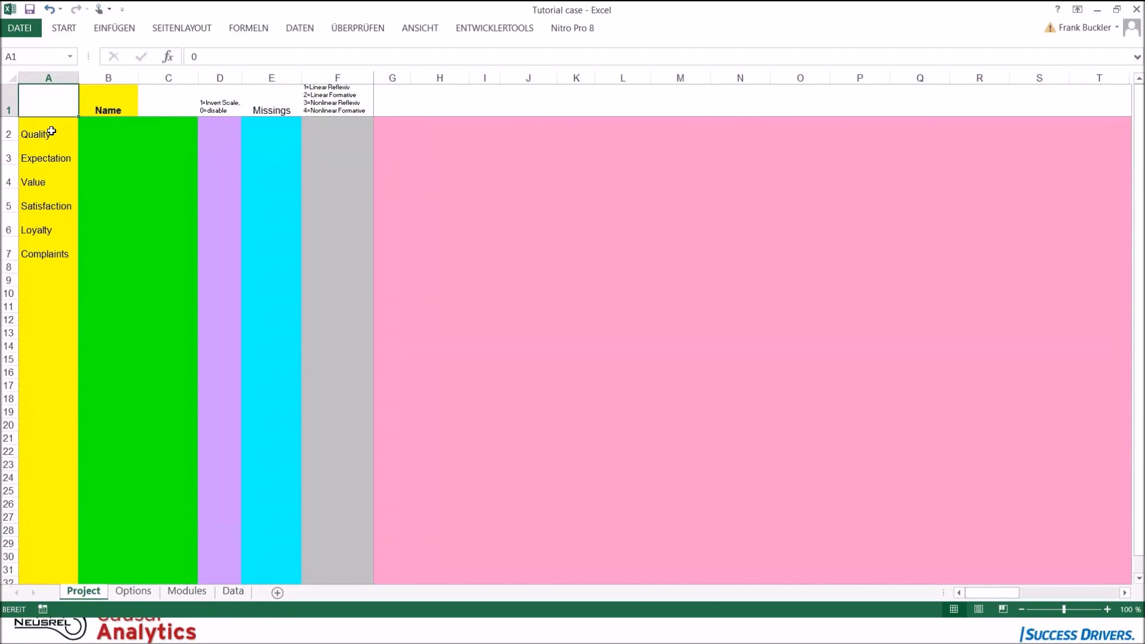
{"action": "key", "text": "Right"}
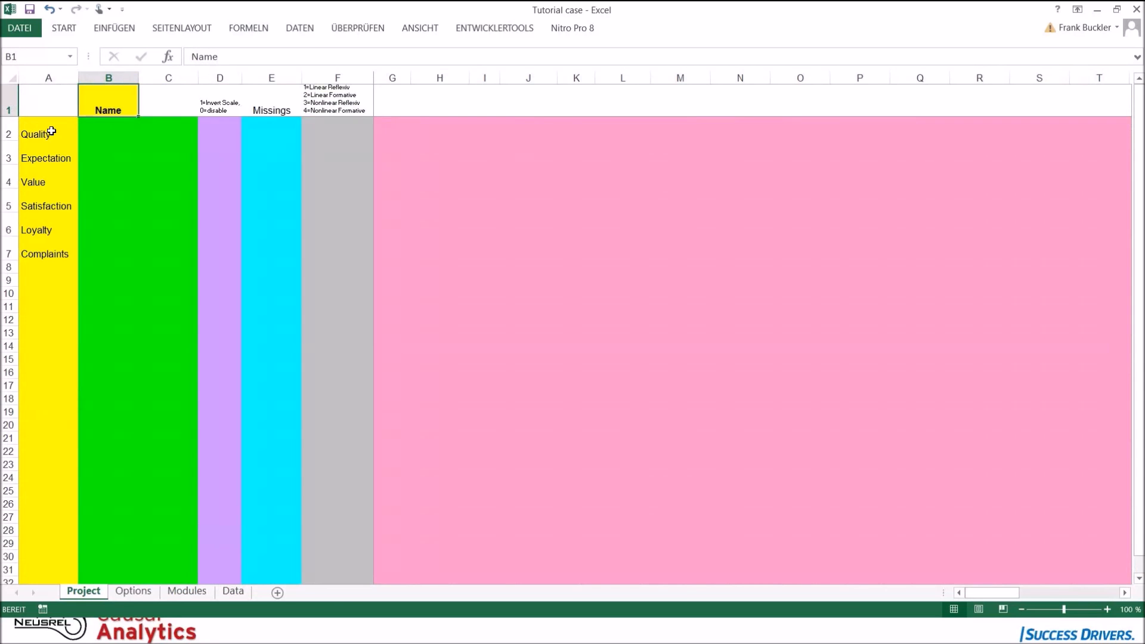
{"action": "type", "text": "Loyalty"}
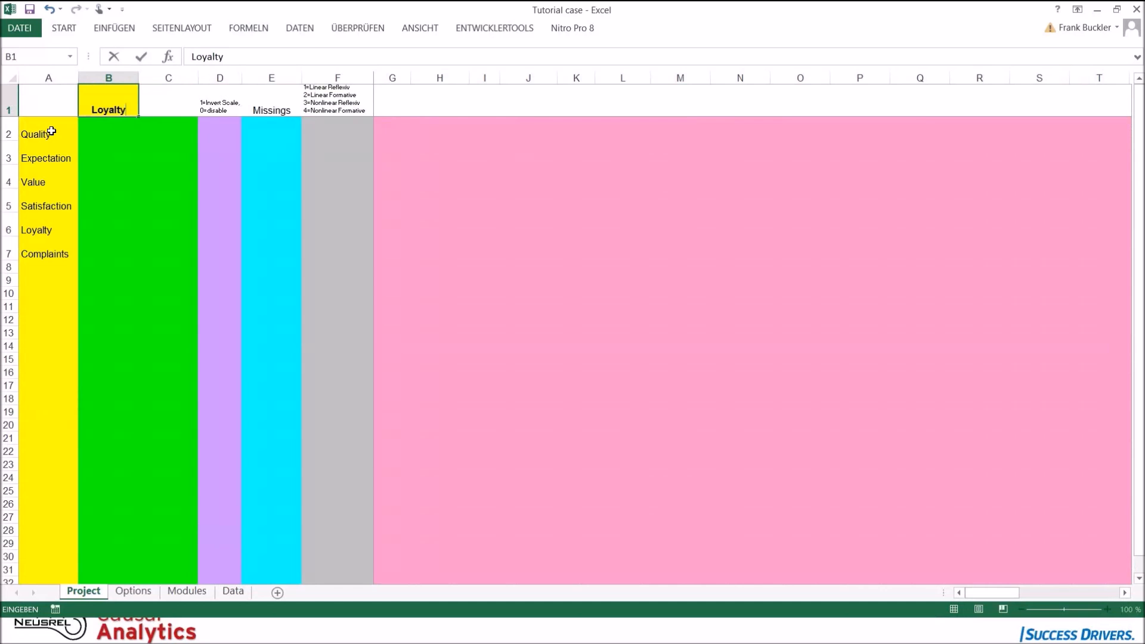
{"action": "type", "text": "1"}
{"action": "key", "text": "Return"}
{"action": "key", "text": "Up"}
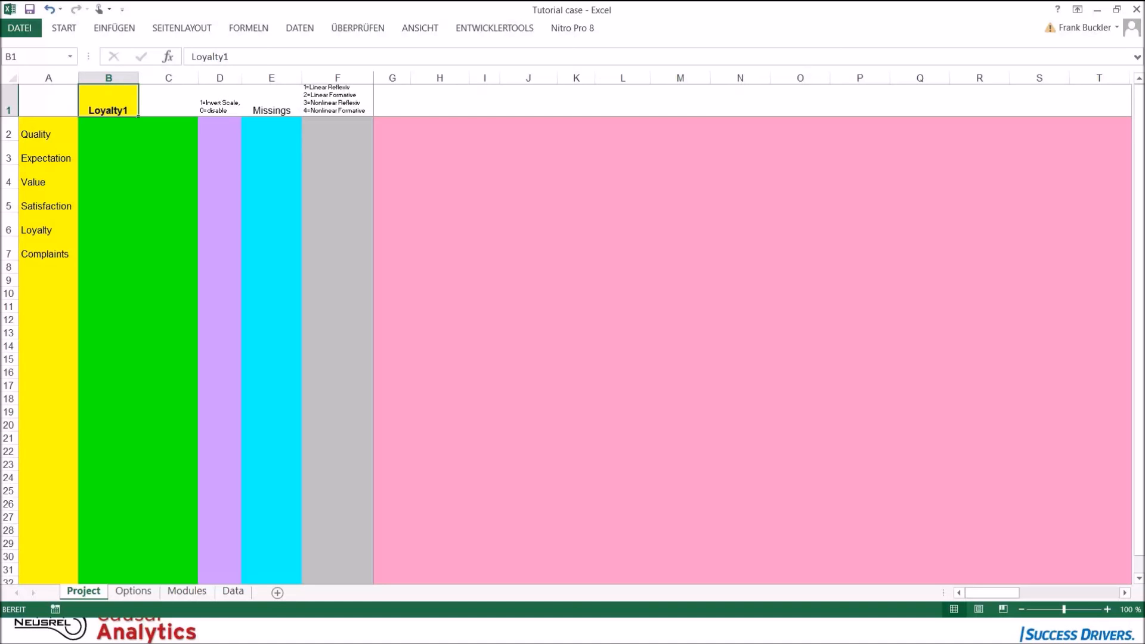
Review the construct names in column A of the Project sheet, starting from Quality
{"action": "key", "text": "Down"}
{"action": "key", "text": "Left"}
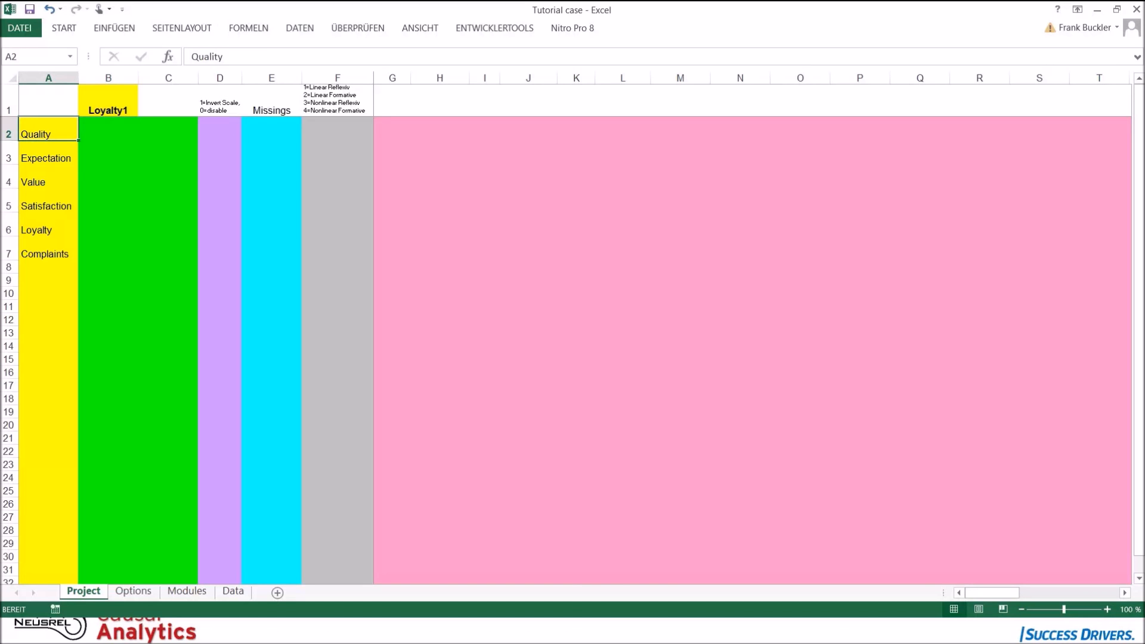
{"action": "left_click", "coordinate": [233, 590]}
{"action": "left_click", "coordinate": [84, 590]}
{"action": "key", "text": "Down"}
{"action": "key", "text": "Down"}
{"action": "key", "text": "Down"}
{"action": "key", "text": "Down"}
{"action": "key", "text": "Down"}
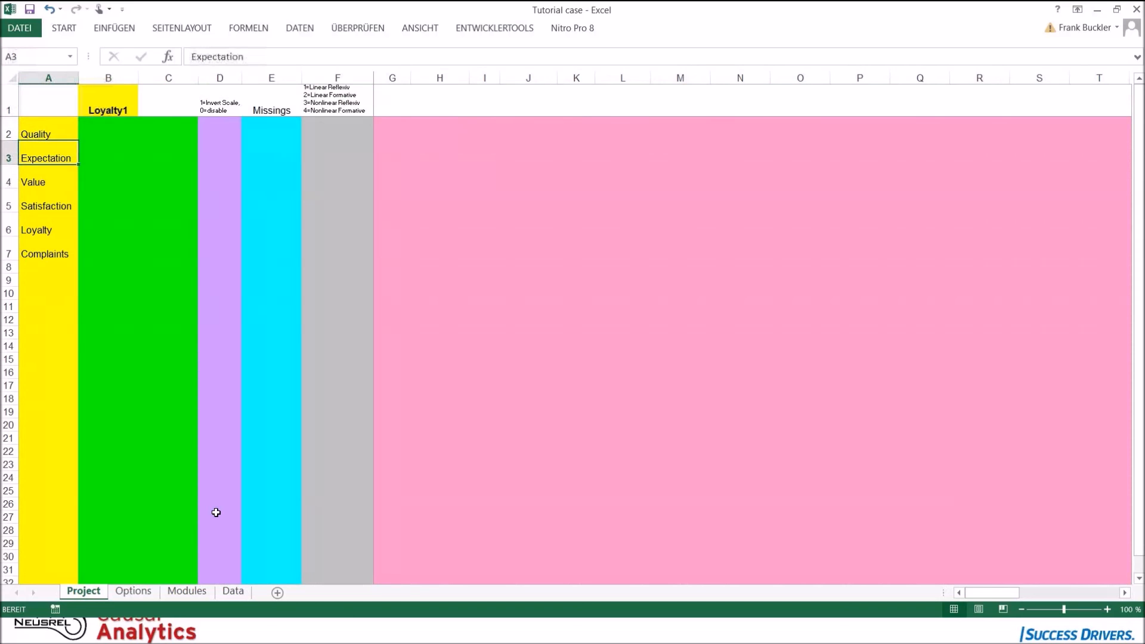
{"action": "key", "text": "Up"}
{"action": "key", "text": "Up"}
{"action": "key", "text": "Up"}
{"action": "key", "text": "Up"}
{"action": "key", "text": "Up"}
{"action": "key", "text": "Up"}
{"action": "key", "text": "Down"}
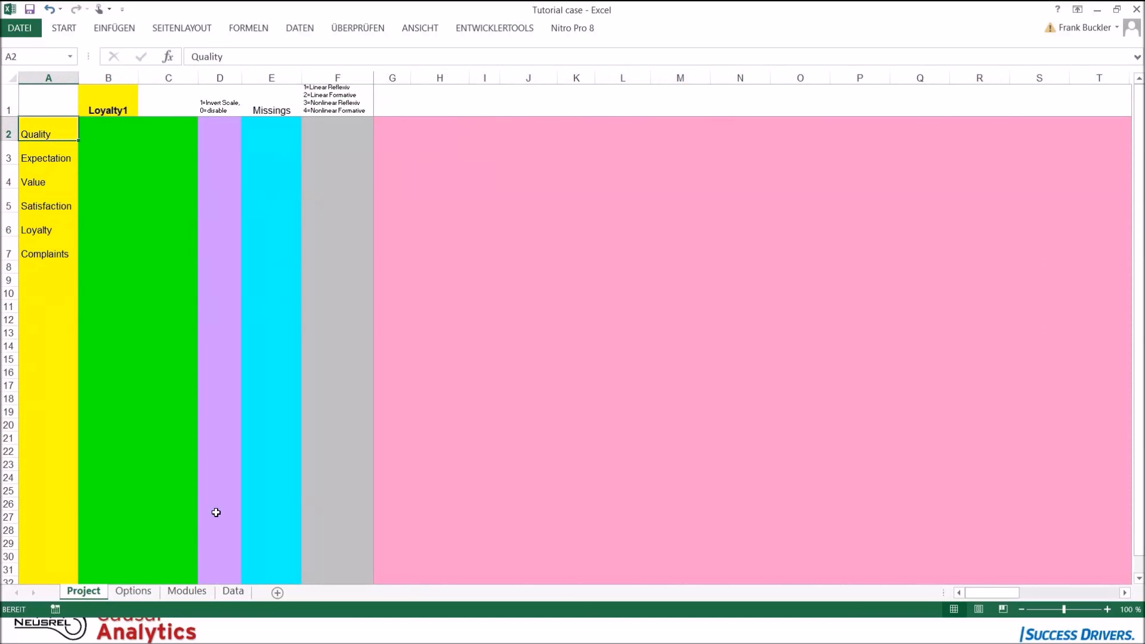
Enter 1 and 7 as the first and last data columns for Quality in cells B2 and C2
{"action": "key", "text": "Right"}
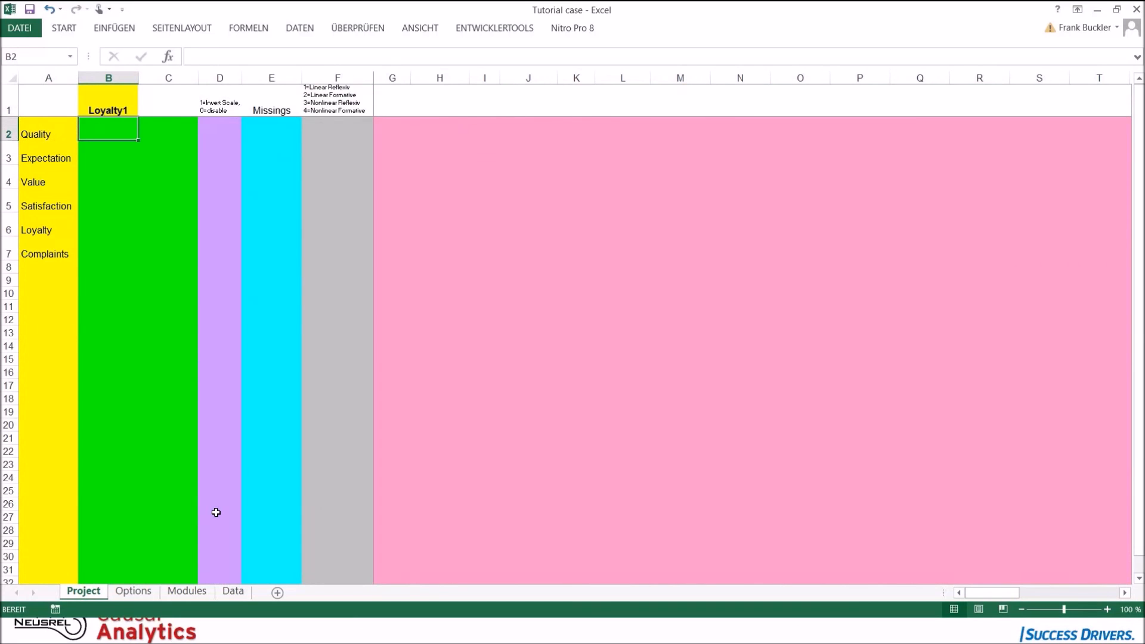
{"action": "type", "text": "1"}
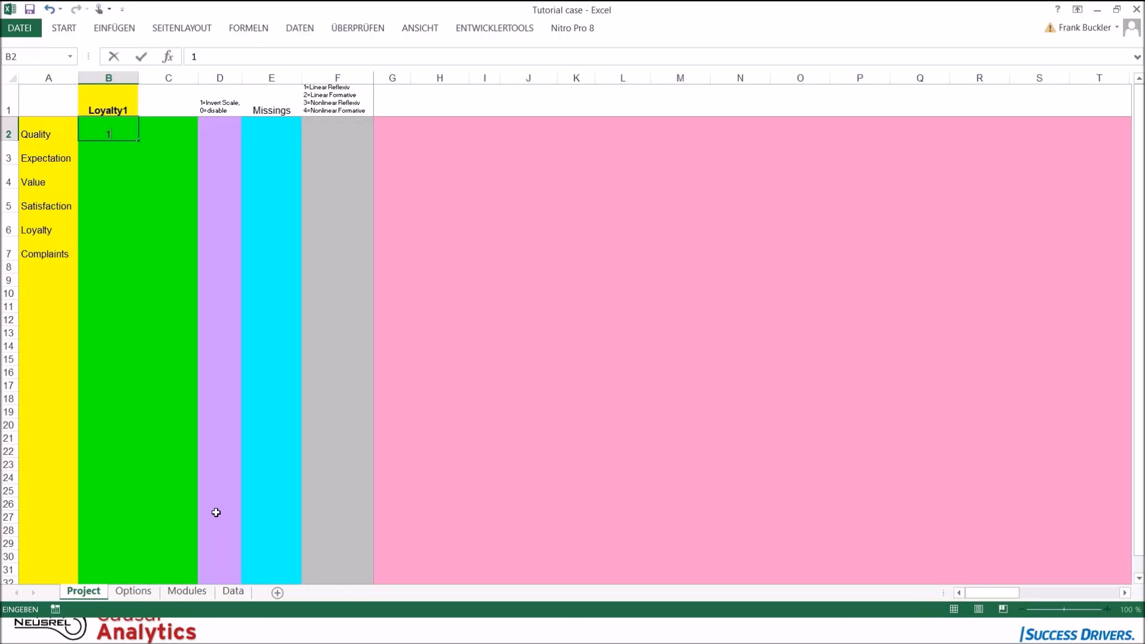
{"action": "key", "text": "Tab"}
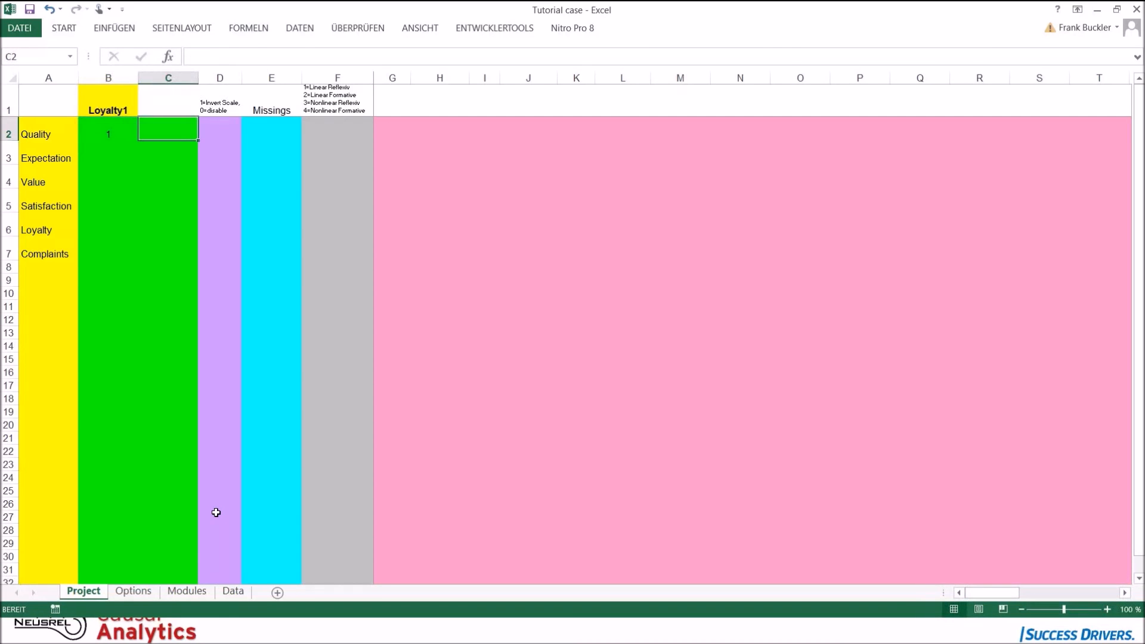
{"action": "type", "text": "7"}
{"action": "key", "text": "Return"}
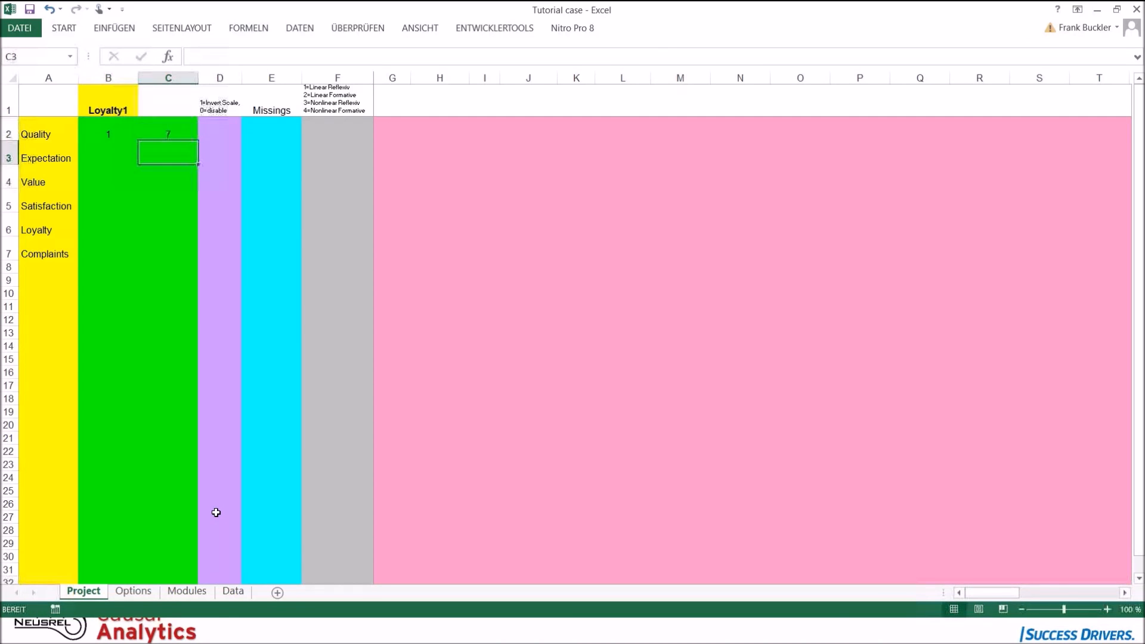
Check the Quality and Expectation column numbers on the Data sheet, and enter 8 in both B3 and C3 of the Project sheet for Expectation
{"action": "left_click", "coordinate": [229, 592]}
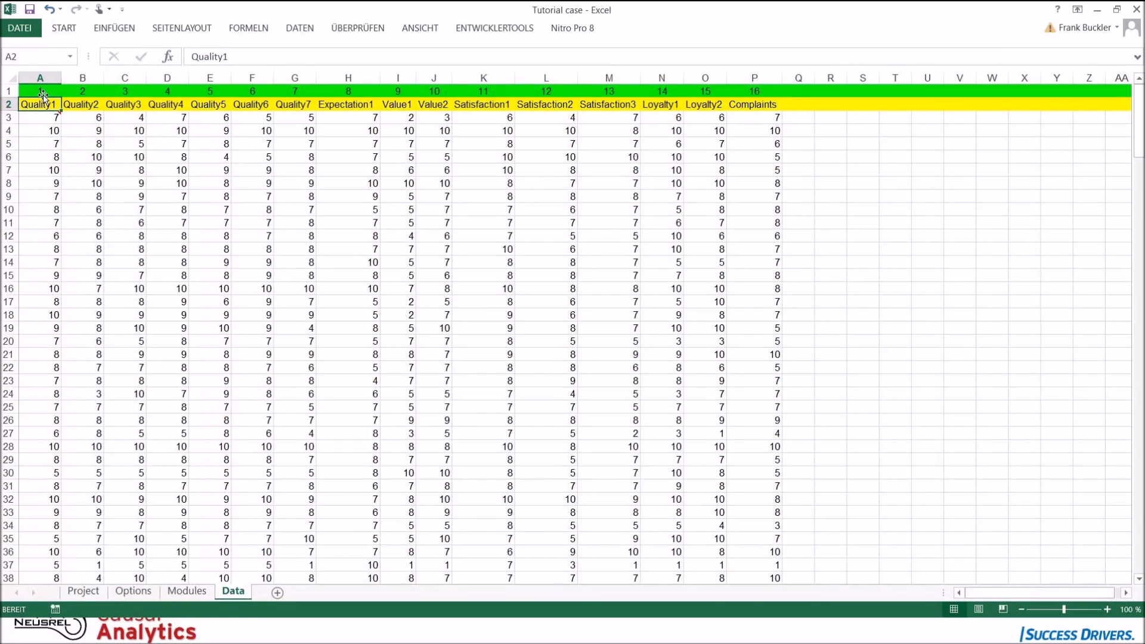
{"action": "left_click_drag", "start_coordinate": [42, 95], "coordinate": [291, 95]}
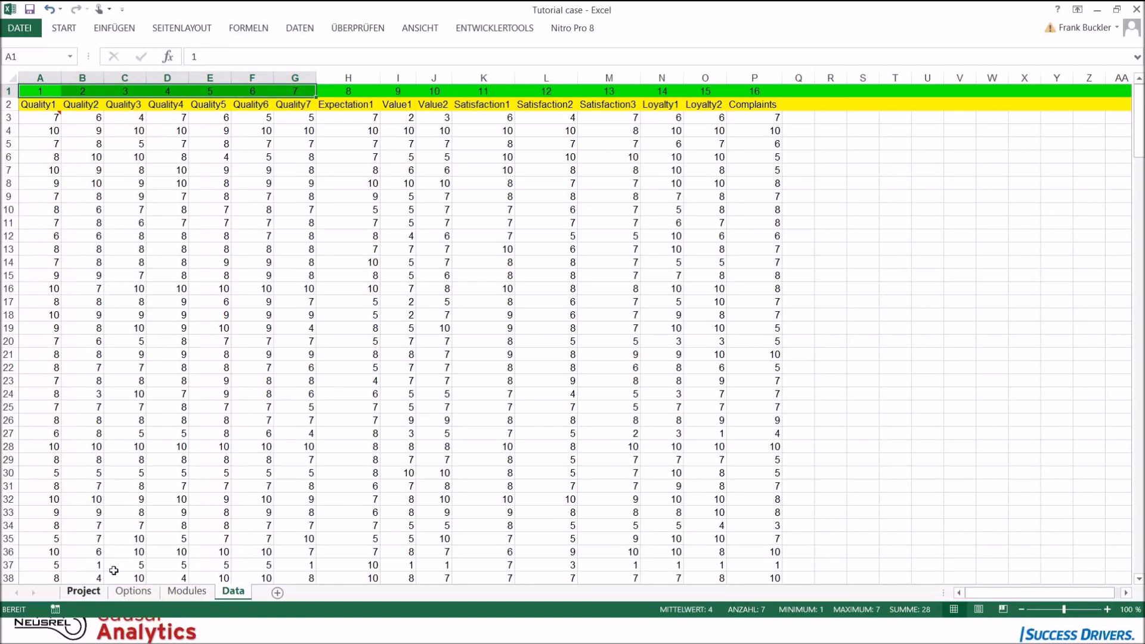
{"action": "left_click", "coordinate": [349, 94]}
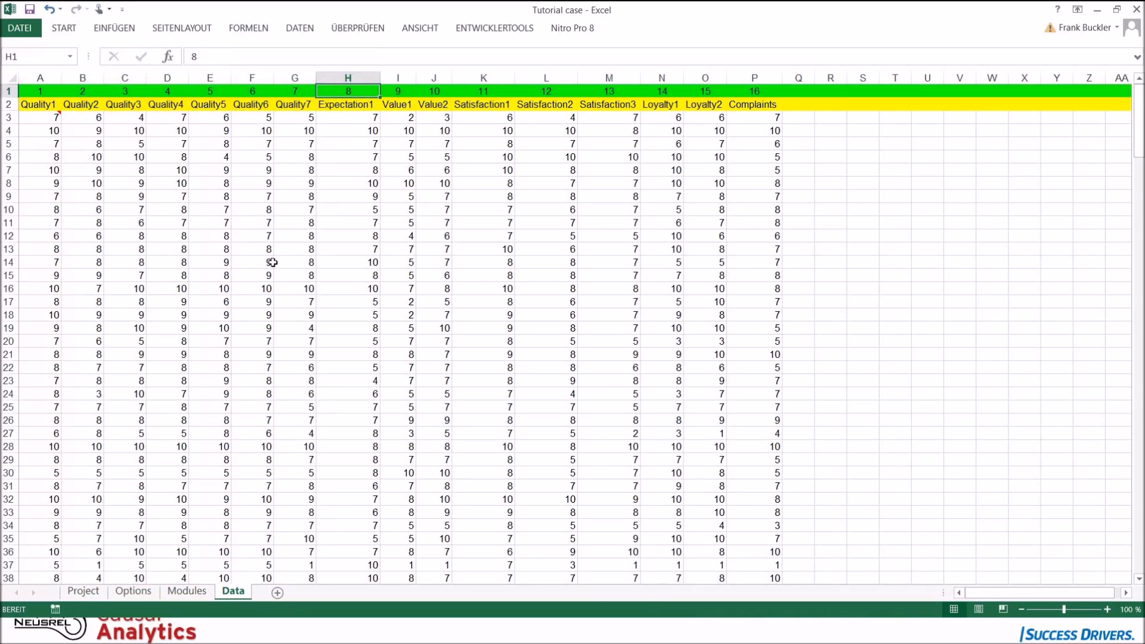
{"action": "left_click", "coordinate": [83, 591]}
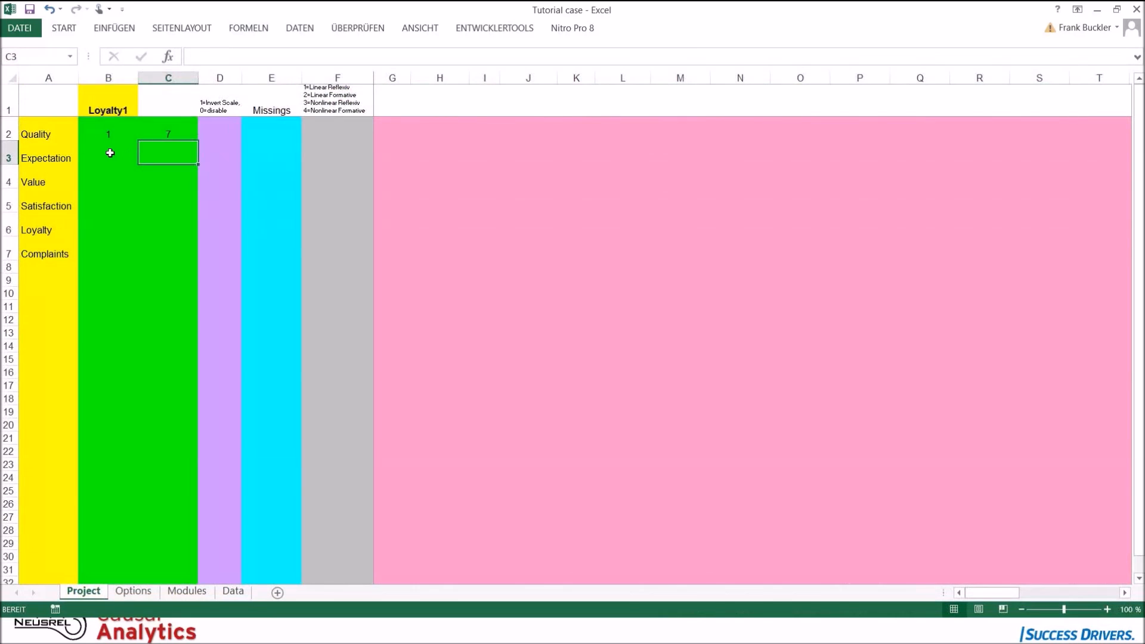
{"action": "left_click", "coordinate": [111, 150]}
{"action": "type", "text": "8"}
{"action": "key", "text": "Tab"}
{"action": "type", "text": "8"}
{"action": "key", "text": "Return"}
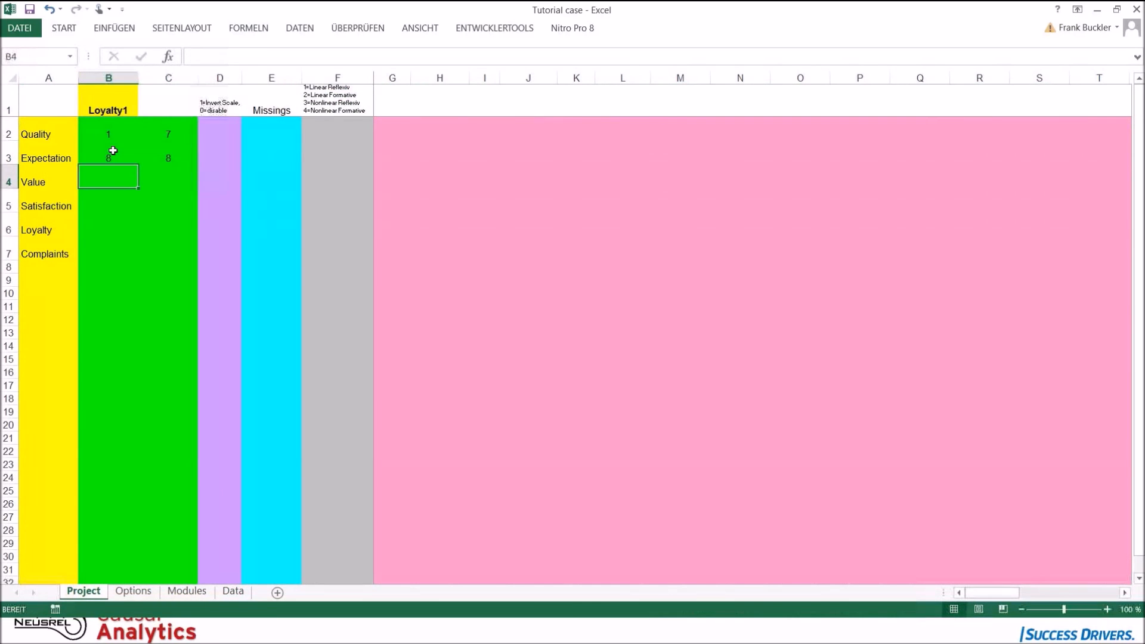
Check the Value column numbers on the Data sheet, and enter 9 and 10 in B4 and C4 of the Project sheet
{"action": "left_click", "coordinate": [233, 591]}
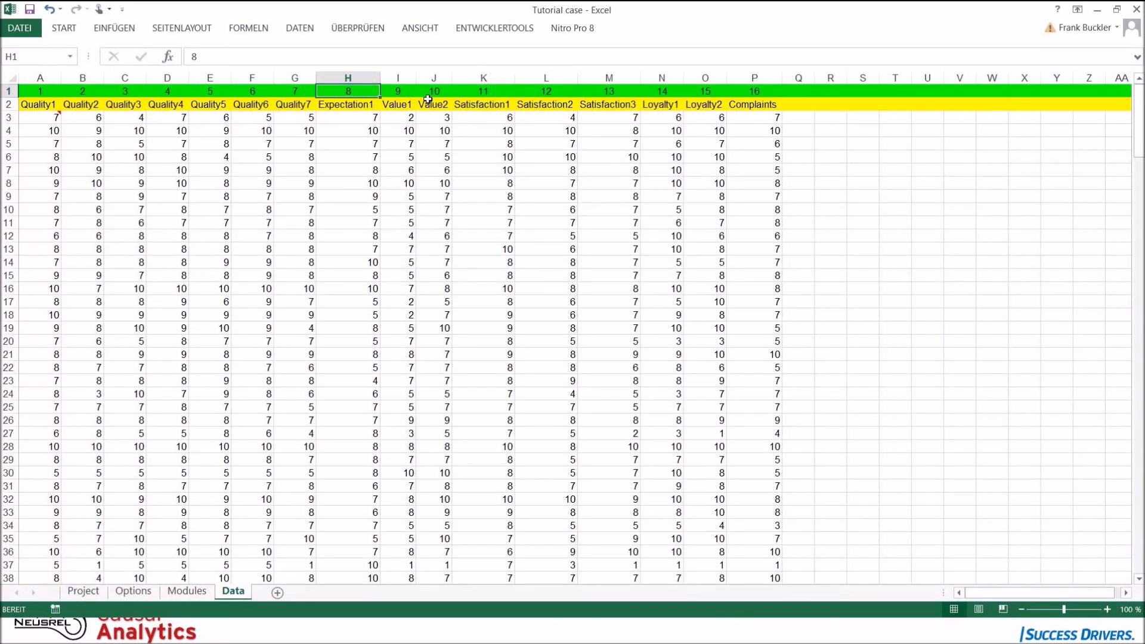
{"action": "left_click", "coordinate": [89, 589]}
{"action": "type", "text": "9"}
{"action": "key", "text": "Tab"}
{"action": "type", "text": "10"}
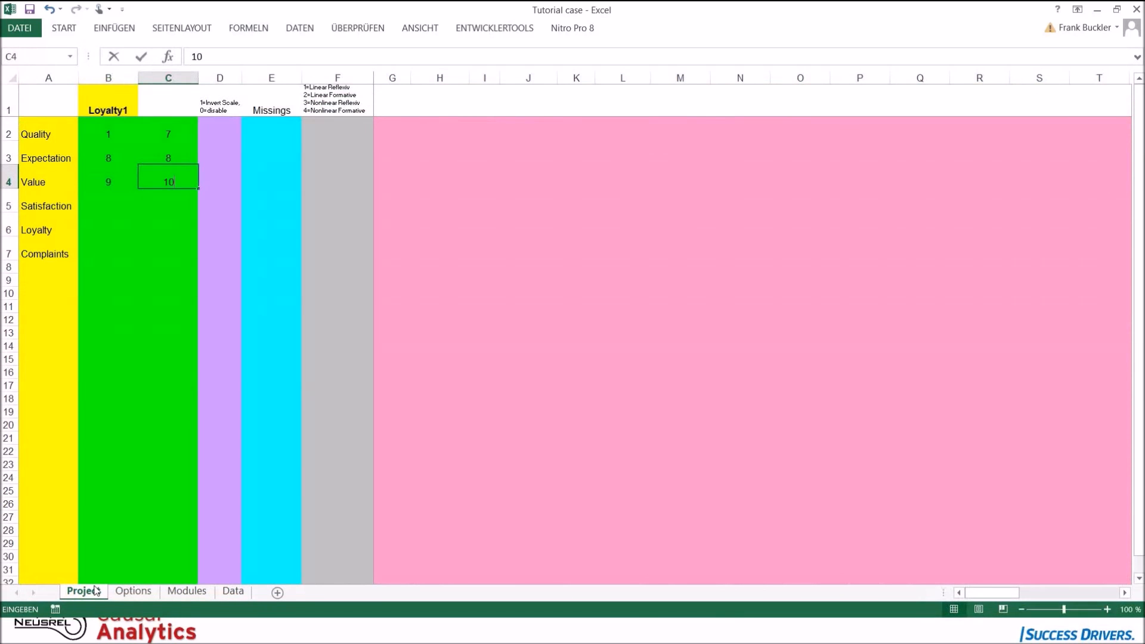
{"action": "key", "text": "Return"}
Look up the Satisfaction columns on the Data sheet, and enter 11 and 13 in B5 and C5 of the Project sheet
{"action": "left_click", "coordinate": [234, 591]}
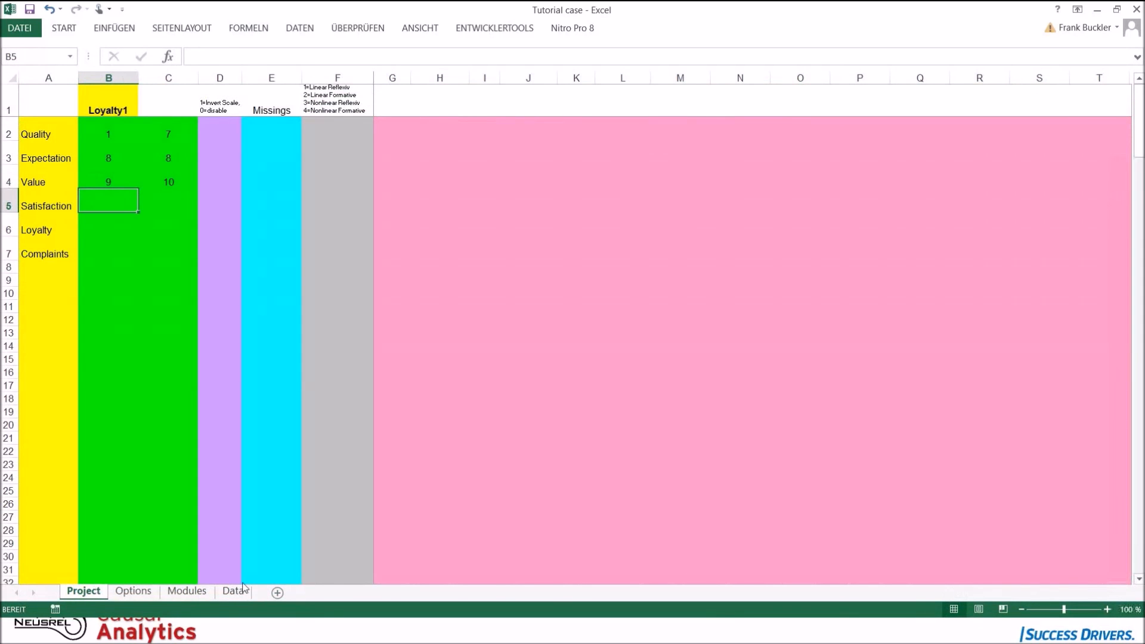
{"action": "left_click_drag", "start_coordinate": [475, 104], "coordinate": [614, 114]}
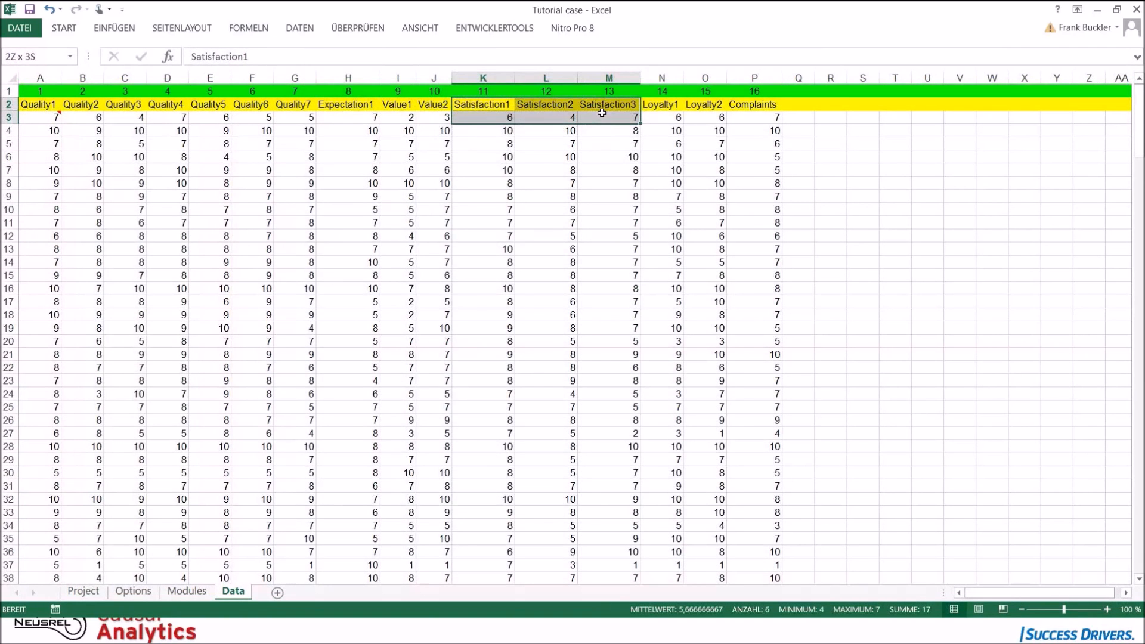
{"action": "left_click", "coordinate": [84, 590]}
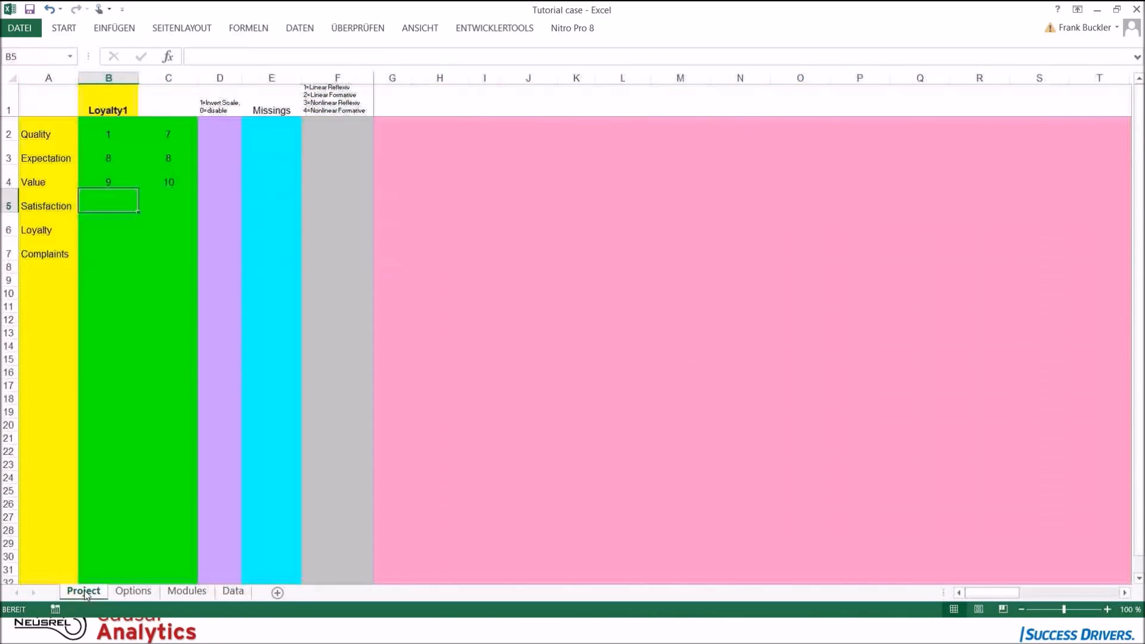
{"action": "type", "text": "11"}
{"action": "key", "text": "Tab"}
{"action": "type", "text": "13"}
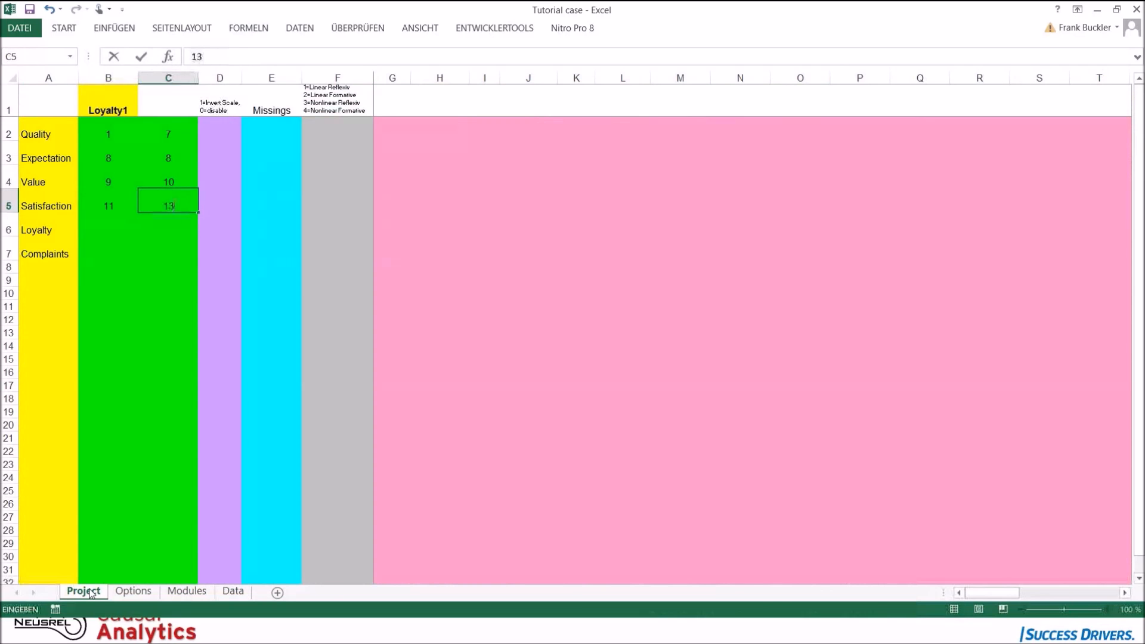
{"action": "key", "text": "Return"}
Check the Loyalty column numbers on the Data sheet, and enter 14 and 15 in B6 and C6 of the Project sheet
{"action": "left_click", "coordinate": [233, 592]}
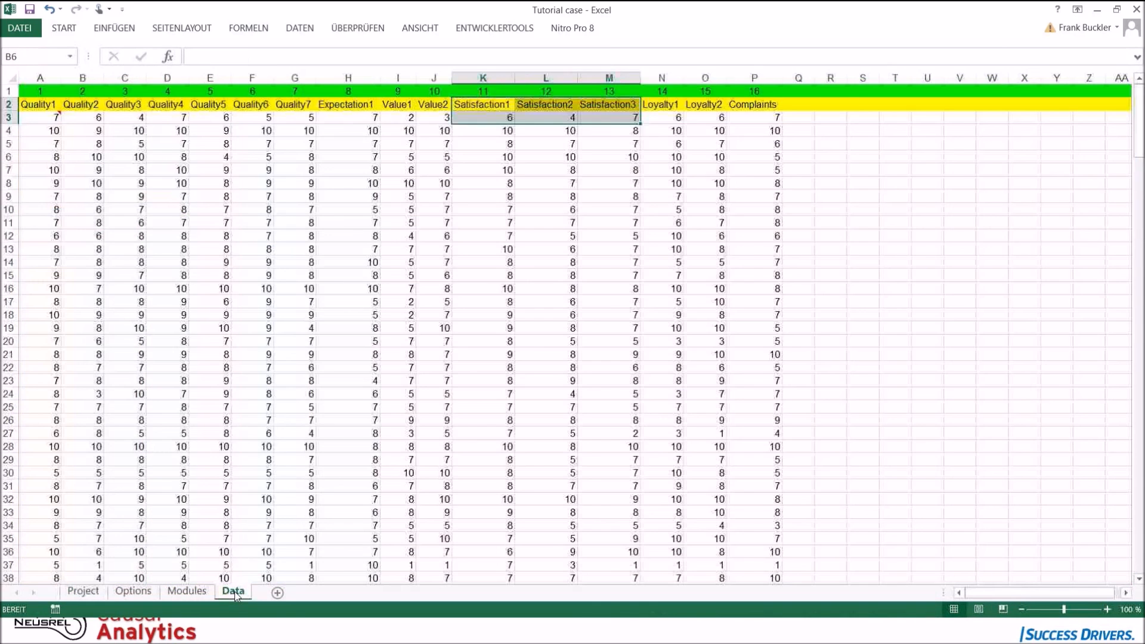
{"action": "left_click", "coordinate": [84, 590]}
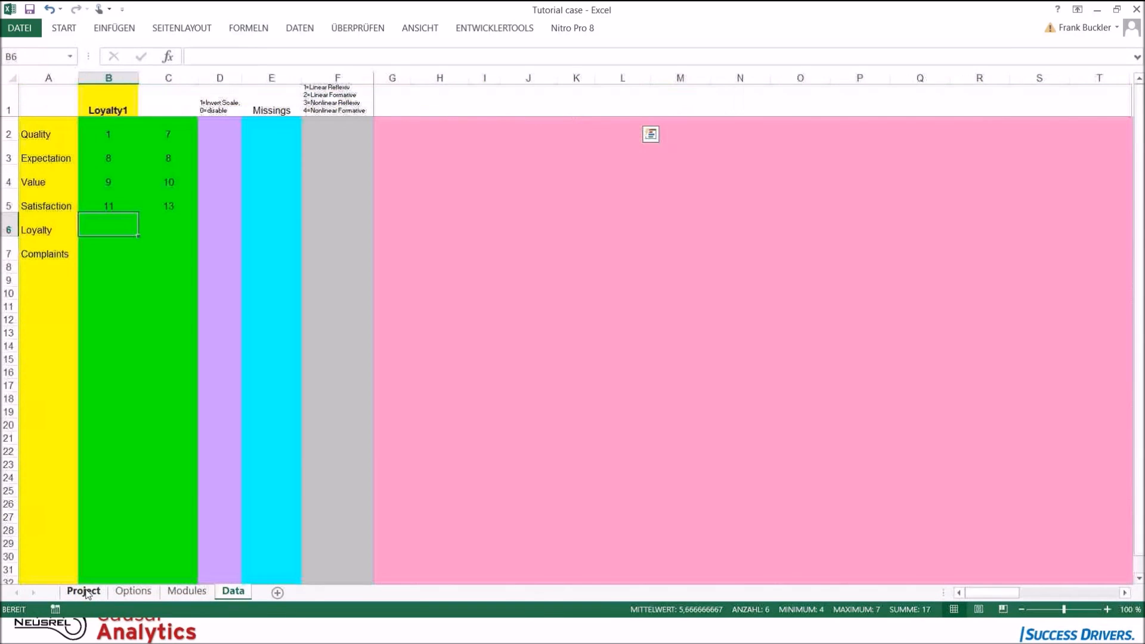
{"action": "type", "text": "14"}
{"action": "key", "text": "Tab"}
{"action": "type", "text": "15"}
{"action": "key", "text": "Return"}
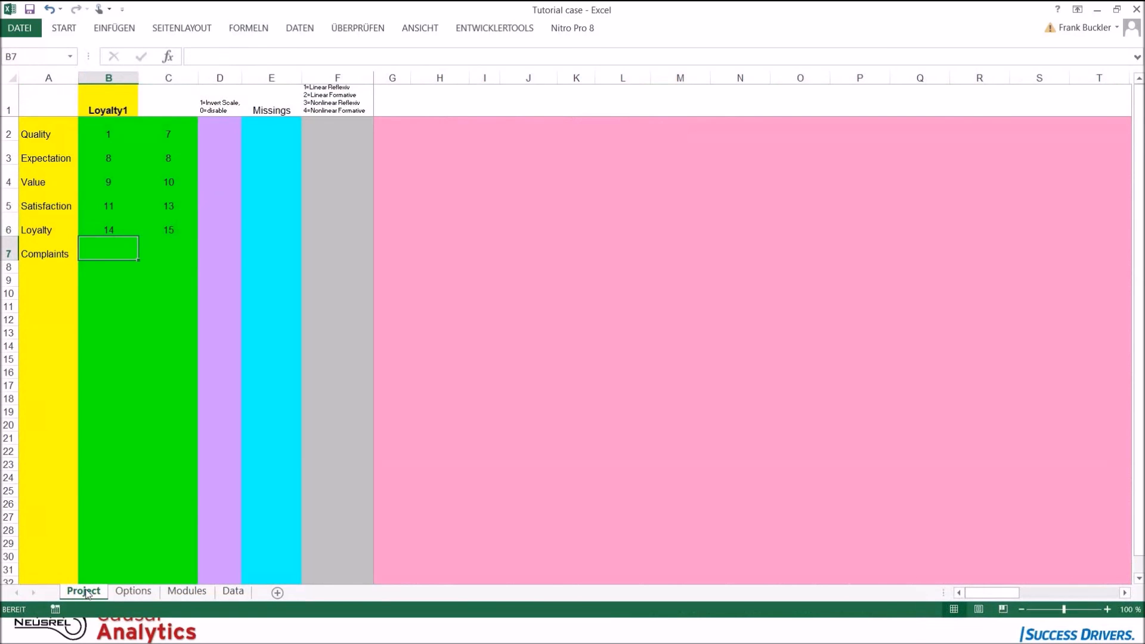
Enter 16 as both the first and last data column for Complaints in cells B7 and C7
{"action": "type", "text": "16"}
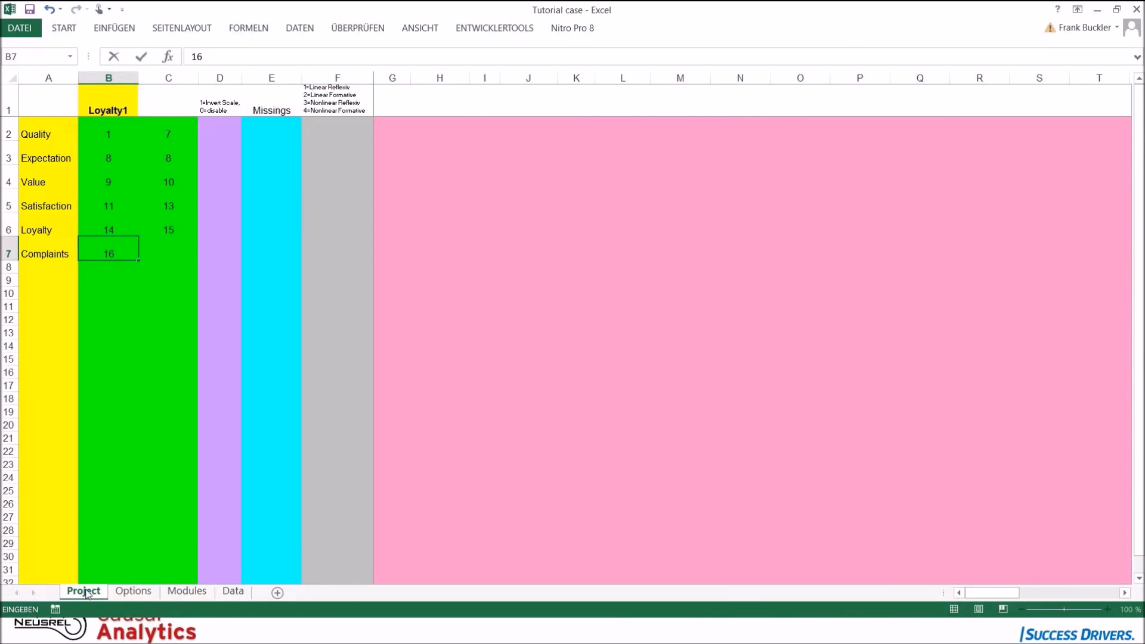
{"action": "key", "text": "Tab"}
{"action": "type", "text": "16"}
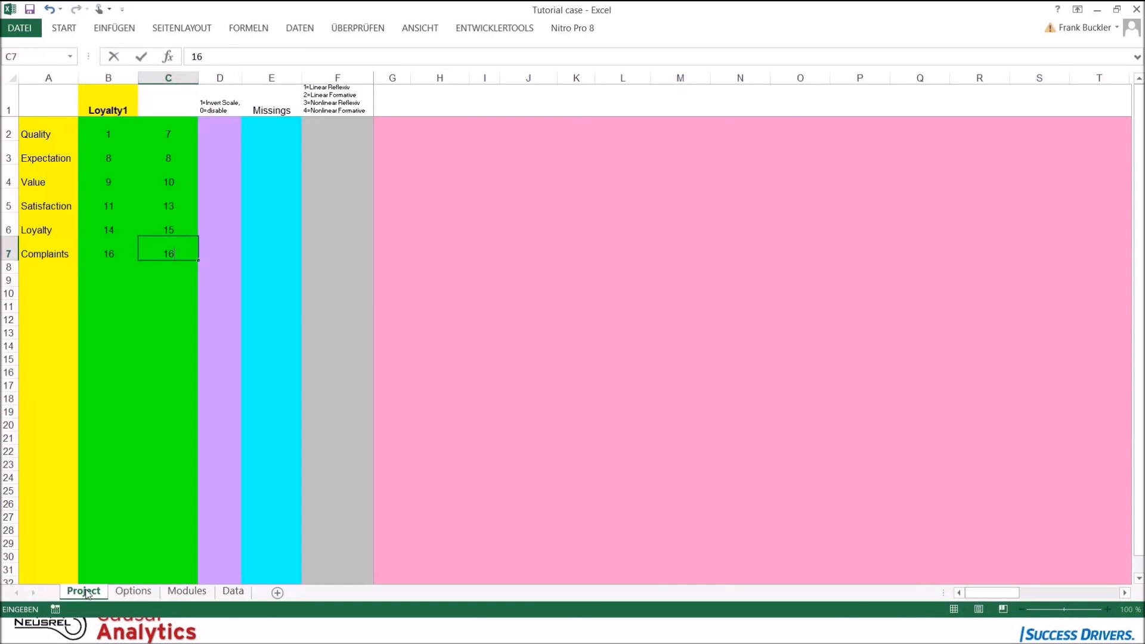
{"action": "key", "text": "Return"}
Disable scale inversion for all six constructs by entering 0 in cells D2 through D7
{"action": "left_click", "coordinate": [206, 105]}
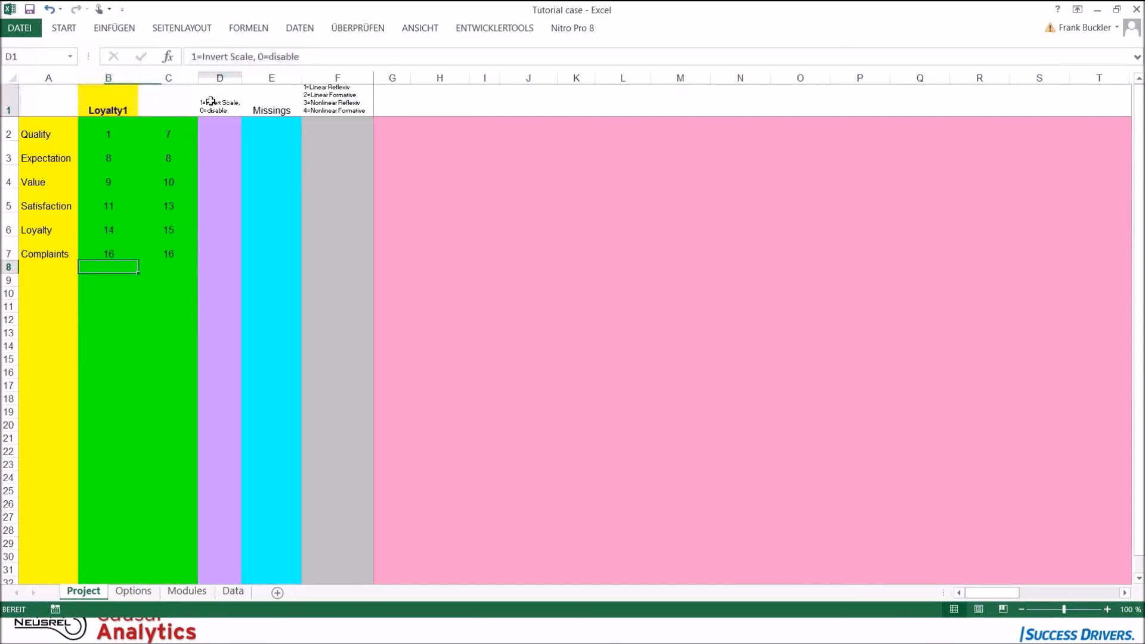
{"action": "left_click", "coordinate": [223, 126]}
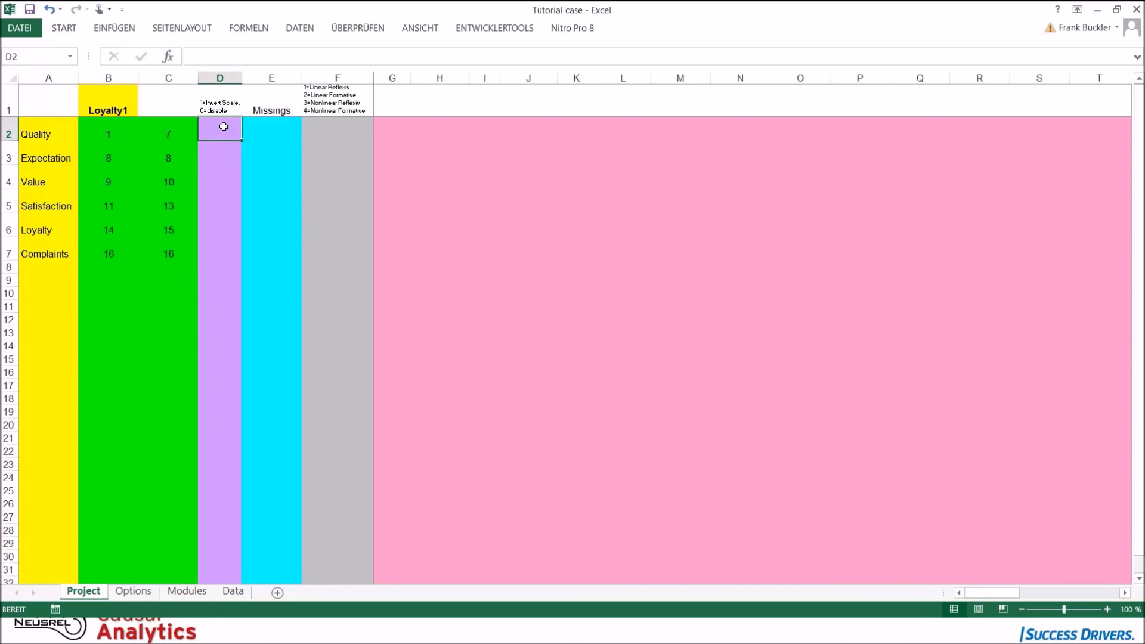
{"action": "type", "text": "0"}
{"action": "key", "text": "Return"}
{"action": "key", "text": "Return"}
{"action": "type", "text": "0"}
{"action": "key", "text": "Return"}
{"action": "type", "text": "0"}
{"action": "key", "text": "Return"}
{"action": "type", "text": "0"}
{"action": "key", "text": "Return"}
{"action": "type", "text": "0"}
{"action": "key", "text": "Return"}
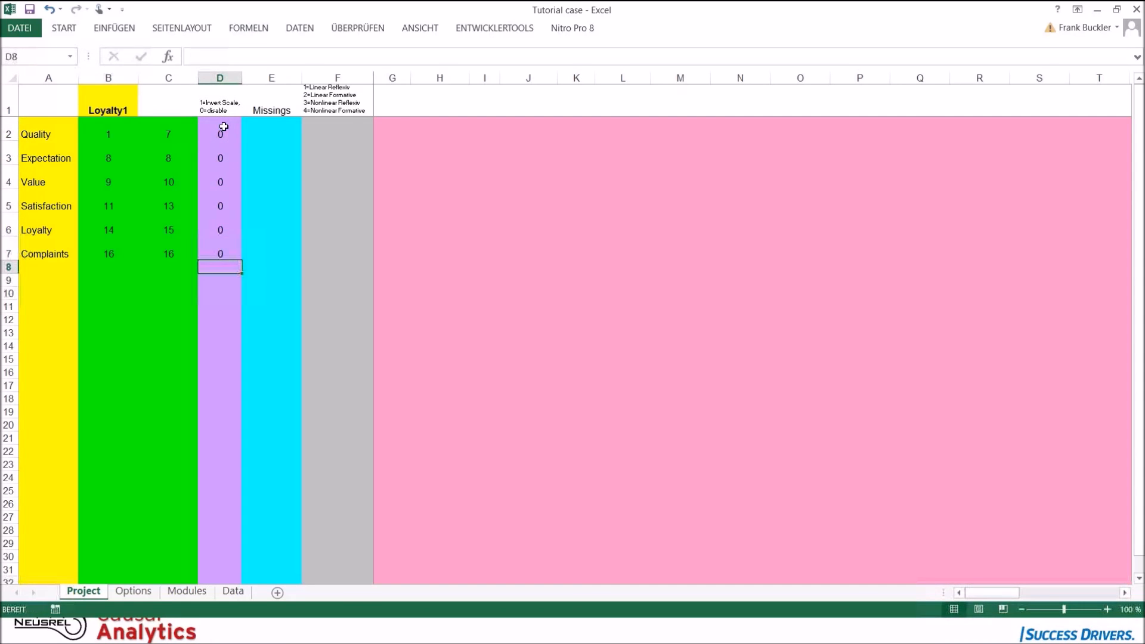
Set the missing-value code to 99 for all six constructs in cells E2 through E7
{"action": "key", "text": "Right"}
{"action": "key", "text": "Up"}
{"action": "key", "text": "ctrl+Up"}
{"action": "key", "text": "Down"}
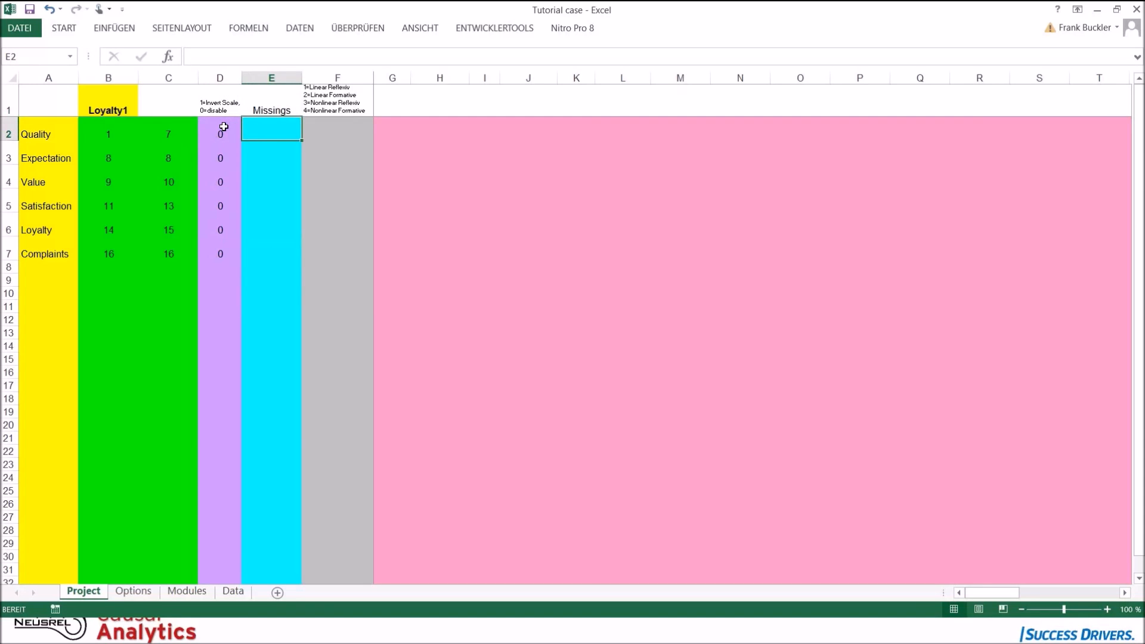
{"action": "type", "text": "99"}
{"action": "key", "text": "Return"}
{"action": "type", "text": "99"}
{"action": "key", "text": "Return"}
{"action": "type", "text": "99"}
{"action": "key", "text": "Return"}
{"action": "type", "text": "99"}
{"action": "key", "text": "ctrl+Return"}
{"action": "key", "text": "Return"}
{"action": "type", "text": "99"}
{"action": "key", "text": "Return"}
{"action": "type", "text": "99"}
{"action": "key", "text": "Return"}
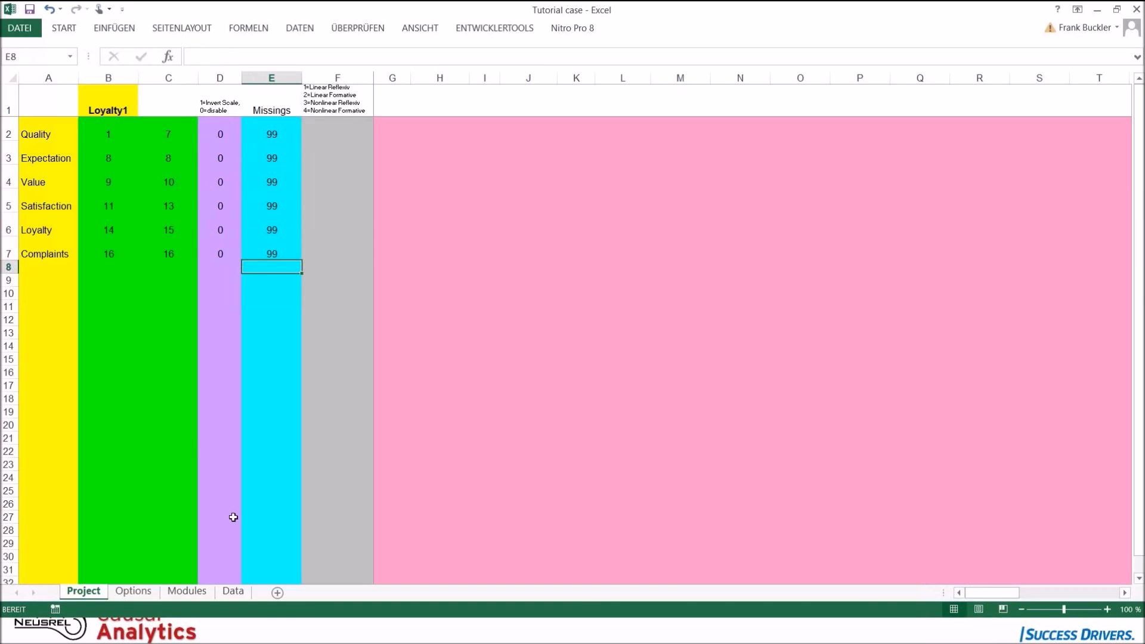
On the Data sheet, clear the Quality7 value in cell G15
{"action": "left_click", "coordinate": [233, 591]}
{"action": "left_click", "coordinate": [281, 276]}
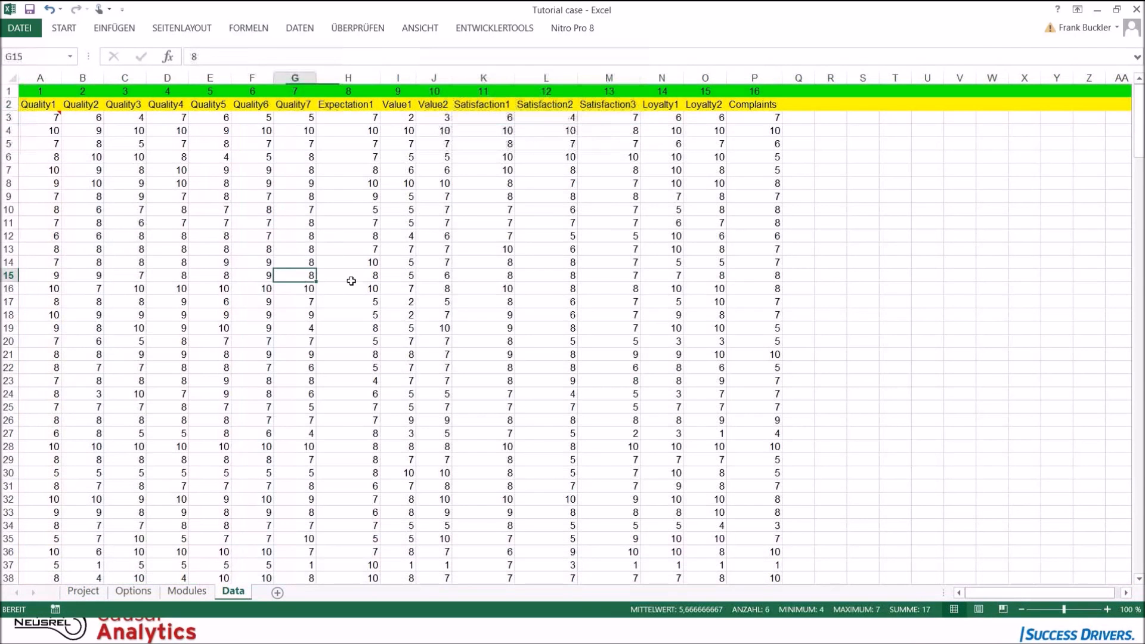
{"action": "key", "text": "Delete"}
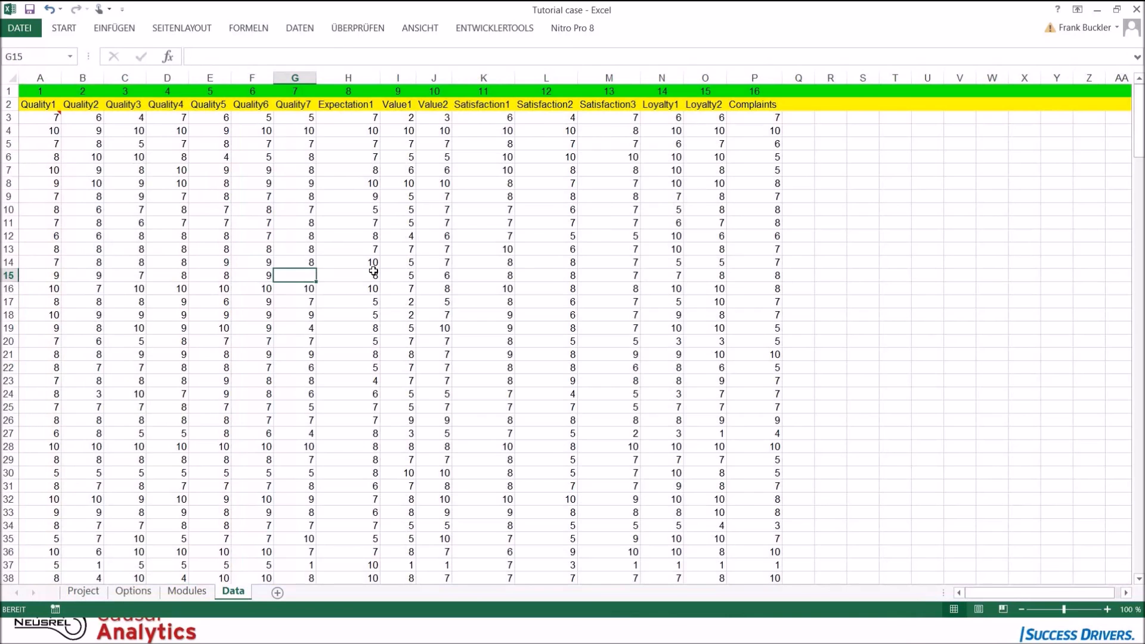
Examine the extent of the data block on the Data sheet, from its edges back through the Quality columns
{"action": "key", "text": "Left"}
{"action": "key", "text": "Left"}
{"action": "key", "text": "ctrl+Left"}
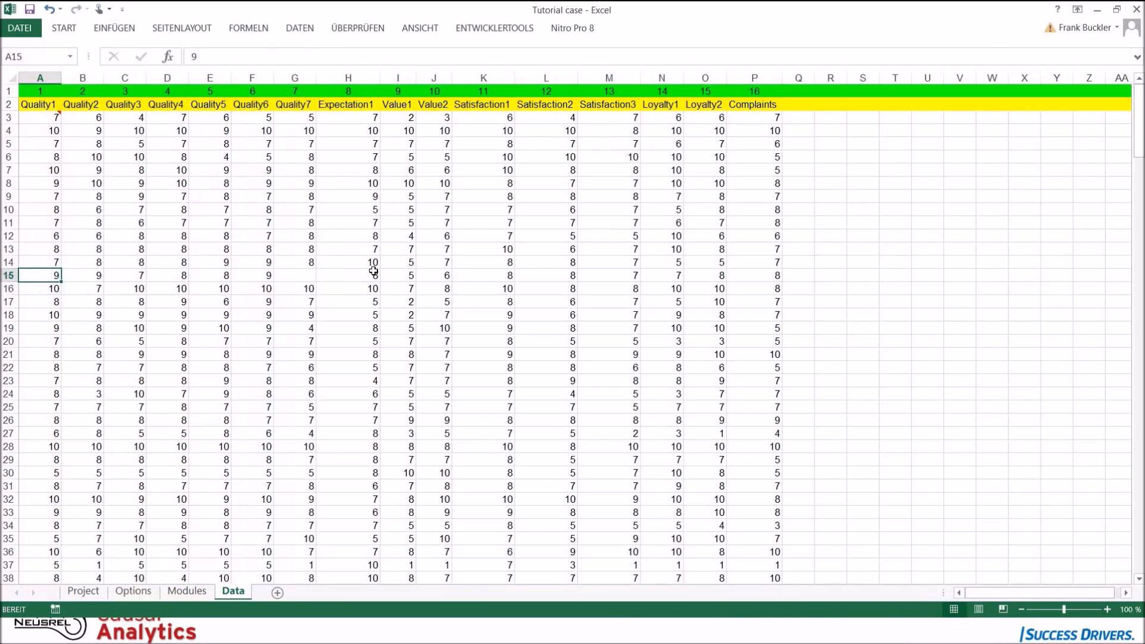
{"action": "key", "text": "ctrl+Down"}
{"action": "key", "text": "ctrl+Right"}
{"action": "key", "text": "ctrl+Up"}
{"action": "key", "text": "Down"}
{"action": "key", "text": "Down"}
{"action": "key", "text": "Left"}
{"action": "key", "text": "Left"}
{"action": "key", "text": "Left"}
{"action": "key", "text": "Left"}
{"action": "key", "text": "Left"}
{"action": "key", "text": "Left"}
{"action": "key", "text": "Left"}
{"action": "key", "text": "Left"}
{"action": "key", "text": "Left"}
{"action": "key", "text": "Left"}
{"action": "key", "text": "Left"}
{"action": "key", "text": "Left"}
{"action": "key", "text": "Left"}
{"action": "key", "text": "Left"}
{"action": "key", "text": "Left"}
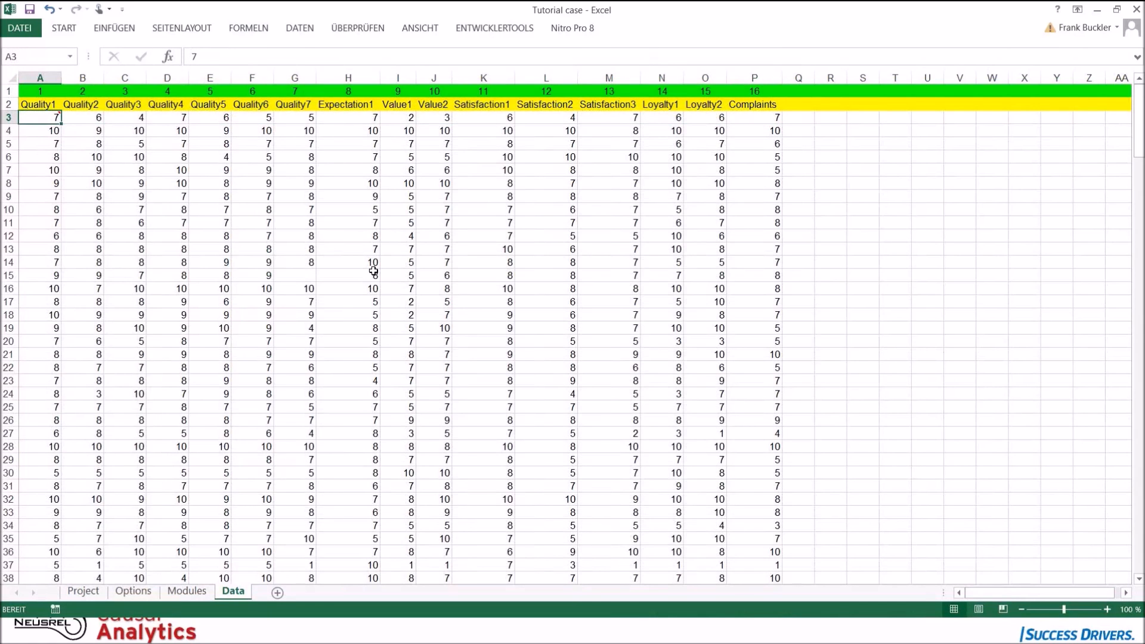
{"action": "key", "text": "Down"}
{"action": "key", "text": "Right"}
{"action": "key", "text": "Right"}
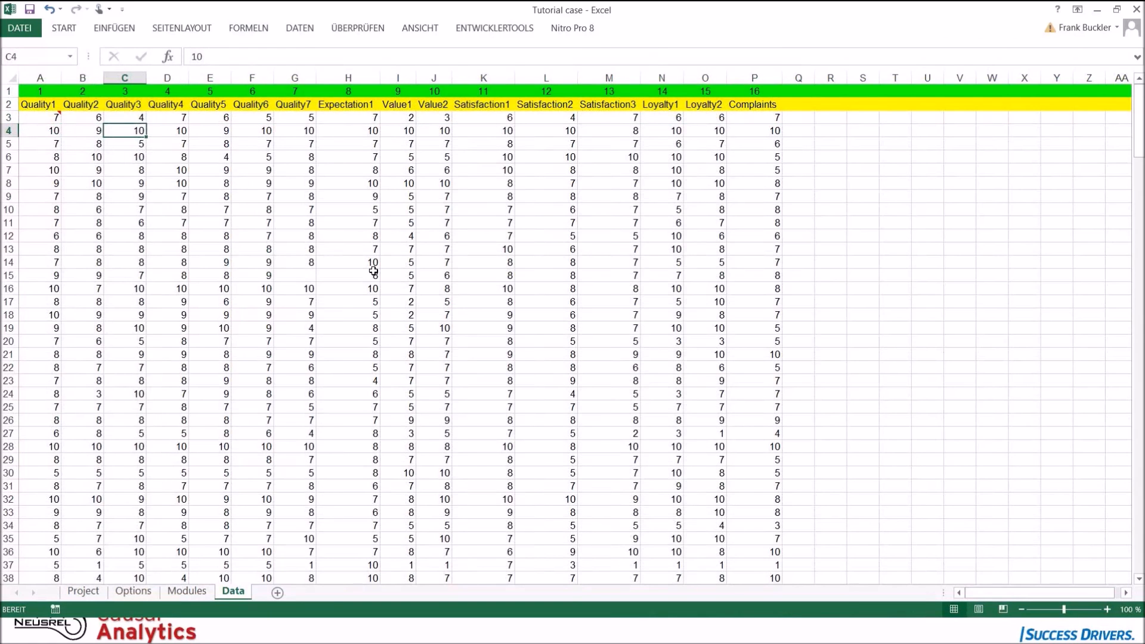
{"action": "key", "text": "Down"}
{"action": "key", "text": "Down"}
{"action": "key", "text": "Down"}
{"action": "key", "text": "Down"}
{"action": "key", "text": "Down"}
{"action": "key", "text": "Down"}
{"action": "key", "text": "Down"}
{"action": "key", "text": "Down"}
{"action": "key", "text": "Down"}
{"action": "key", "text": "Down"}
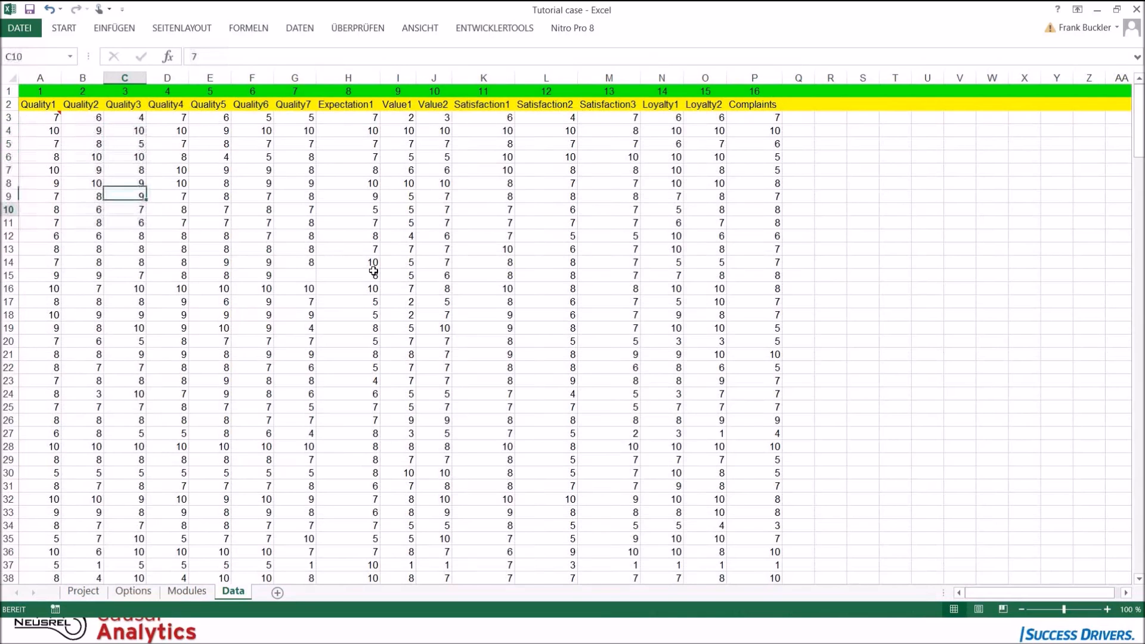
Fill the empty Quality7 cell G15 with the missing-value code 99
{"action": "key", "text": "Right"}
{"action": "key", "text": "Right"}
{"action": "key", "text": "Right"}
{"action": "key", "text": "Right"}
{"action": "key", "text": "Down"}
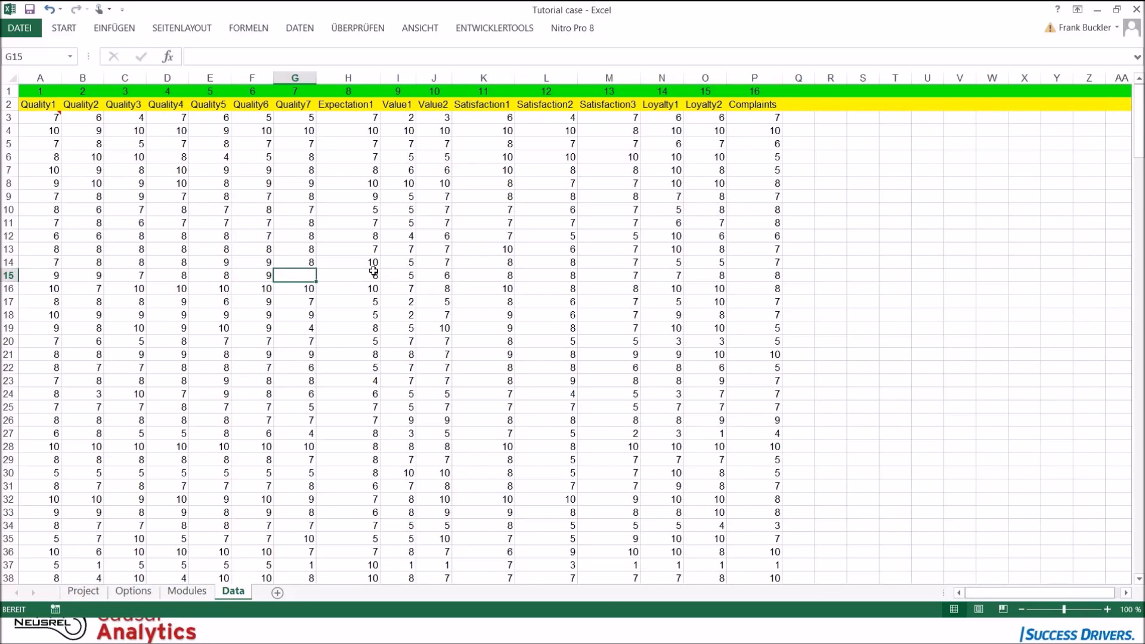
{"action": "type", "text": "99"}
{"action": "key", "text": "Return"}
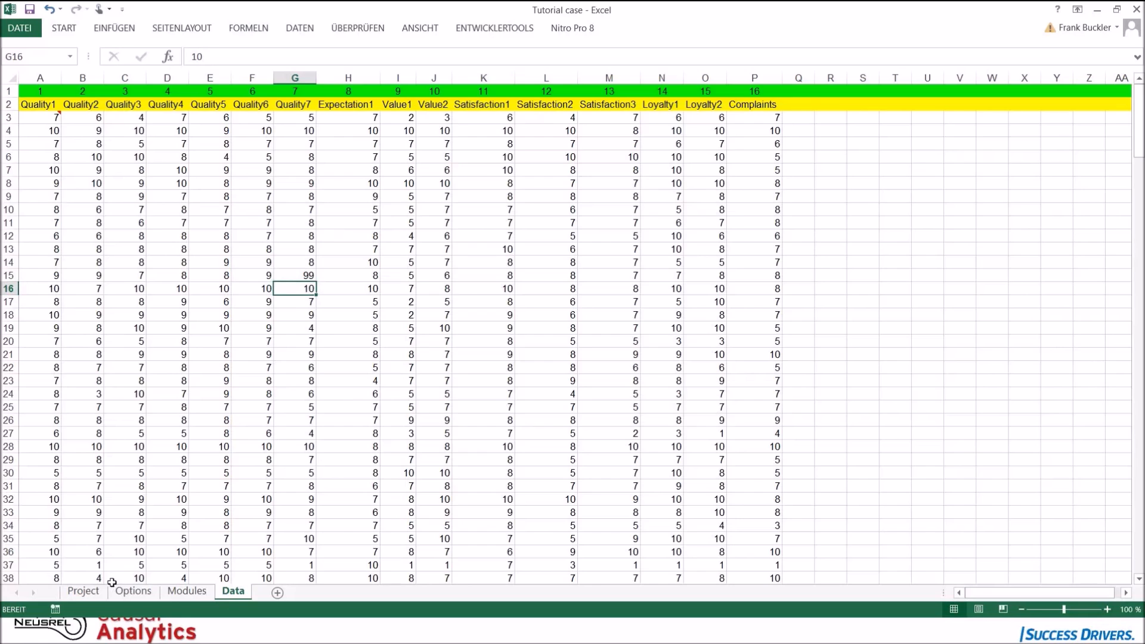
Review the missing-value codes in E2:E7 and the settings in the Quality row of the Project sheet
{"action": "left_click", "coordinate": [84, 591]}
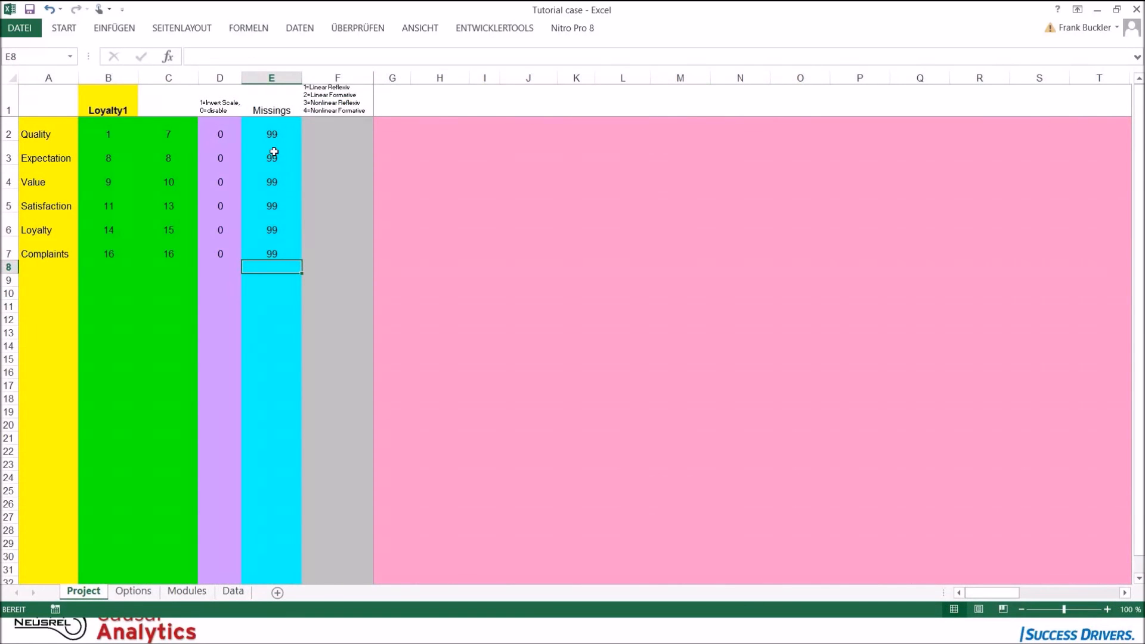
{"action": "left_click_drag", "start_coordinate": [272, 132], "coordinate": [289, 242]}
{"action": "left_click", "coordinate": [270, 126]}
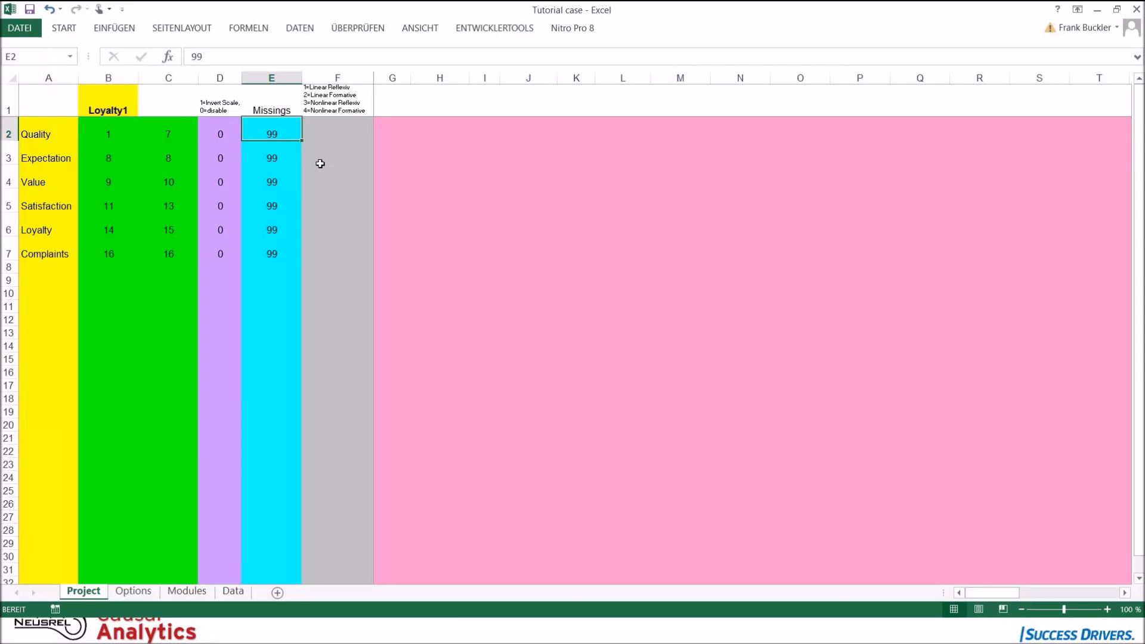
{"action": "key", "text": "Right"}
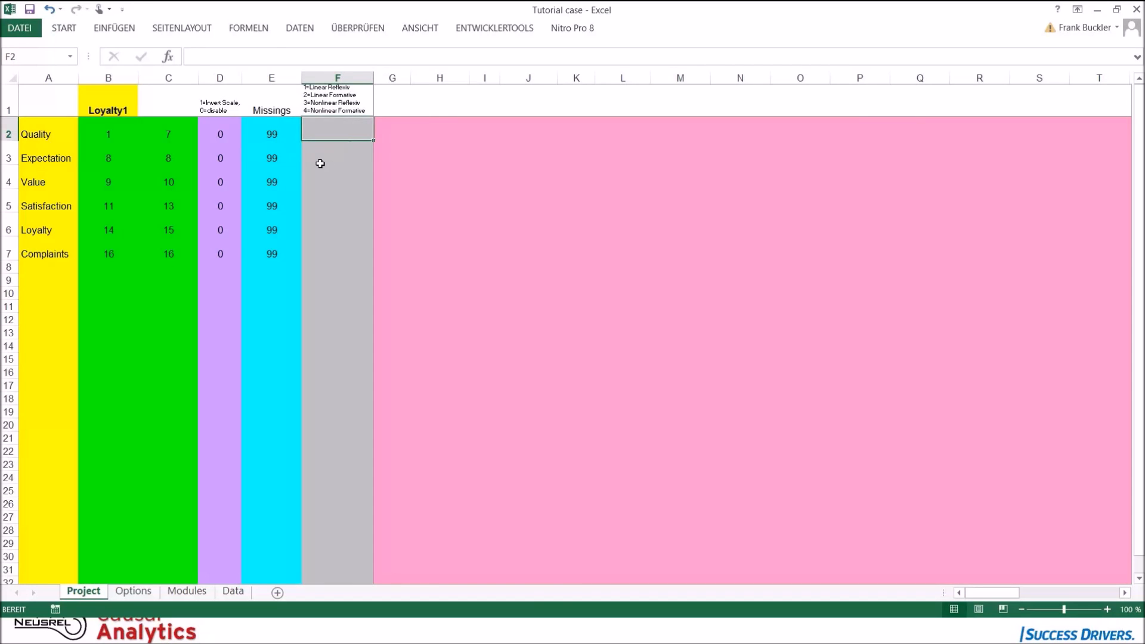
{"action": "key", "text": "Left"}
{"action": "key", "text": "Left"}
{"action": "key", "text": "Left"}
{"action": "key", "text": "Left"}
{"action": "key", "text": "Left"}
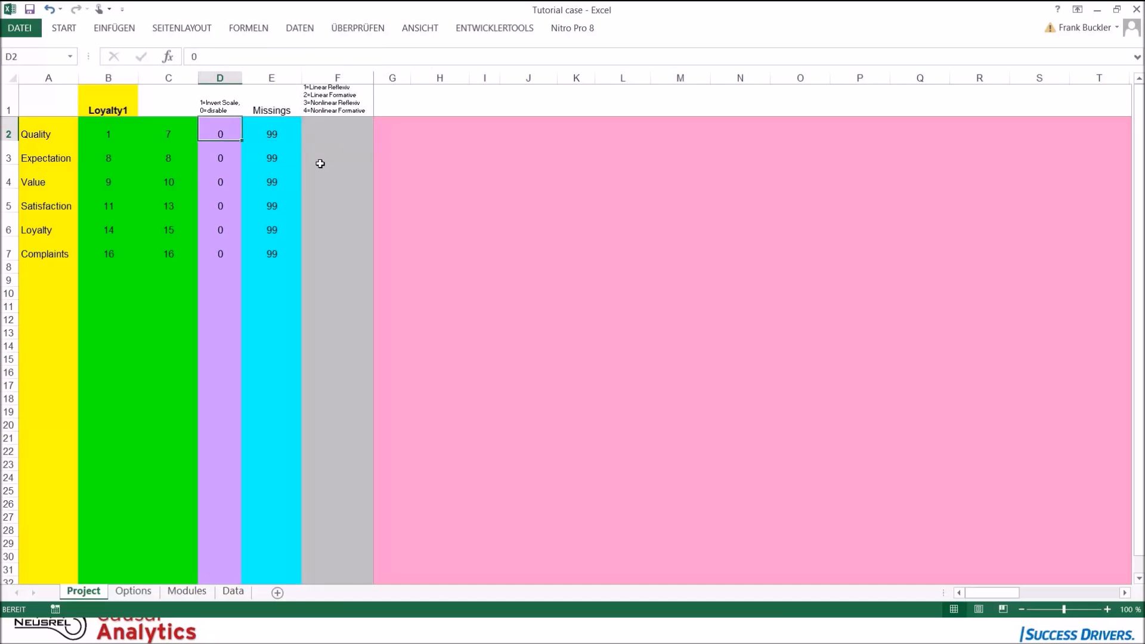
{"action": "key", "text": "Right"}
{"action": "key", "text": "Right"}
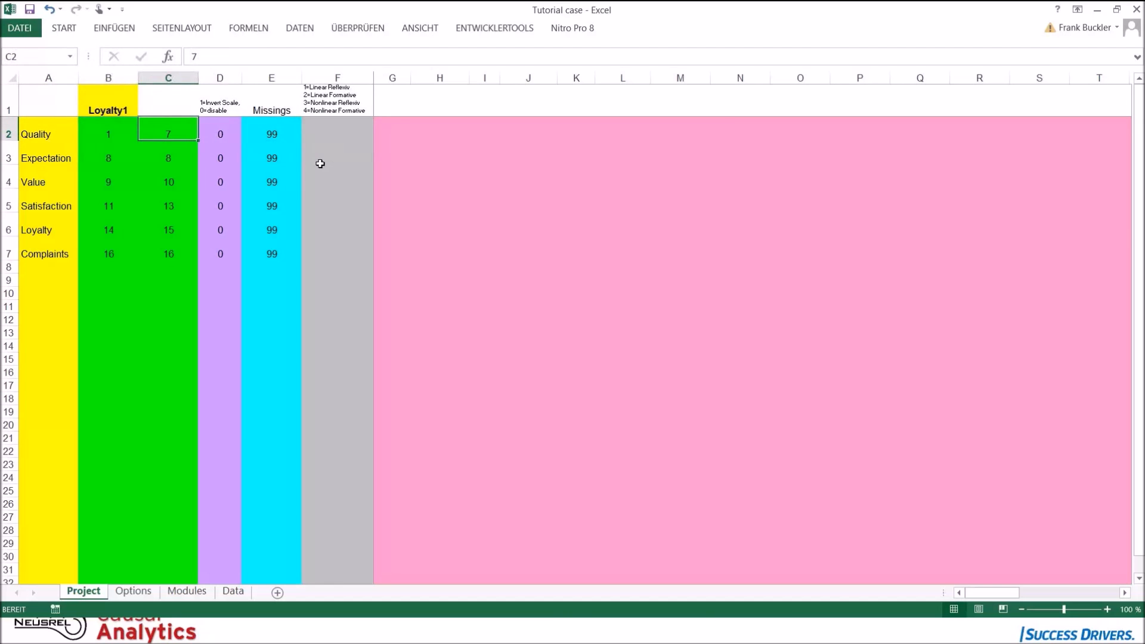
{"action": "key", "text": "Left"}
{"action": "key", "text": "Right"}
{"action": "key", "text": "Right"}
{"action": "key", "text": "Right"}
{"action": "key", "text": "Right"}
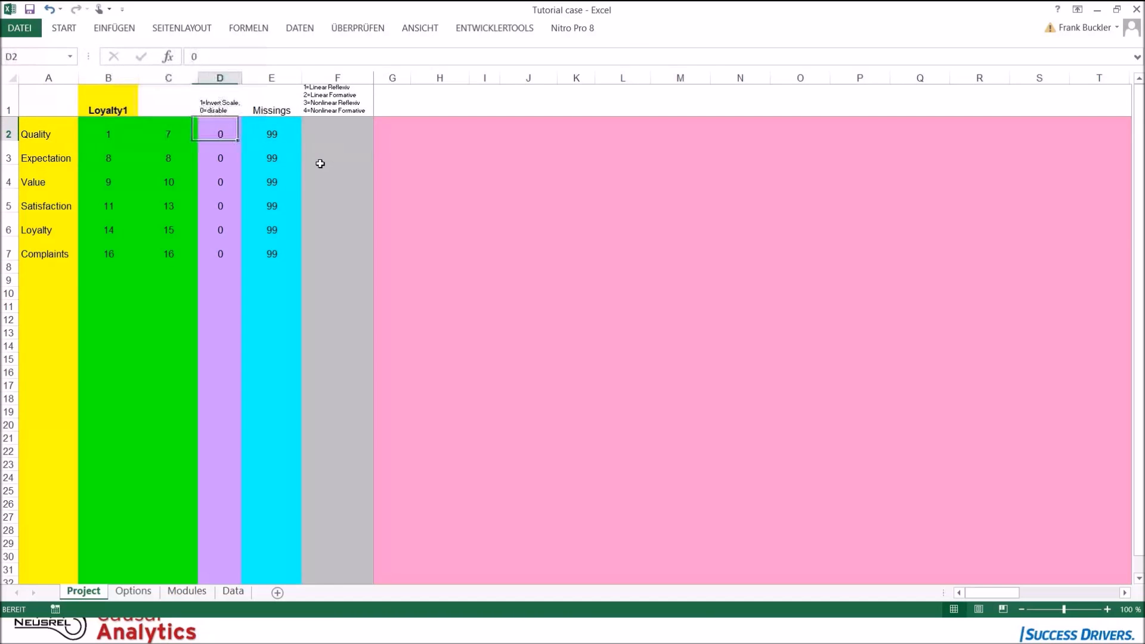
Set the measurement type to 1 (Linear Reflexiv) for all six constructs in cells F2 through F7
{"action": "key", "text": "Up"}
{"action": "key", "text": "Down"}
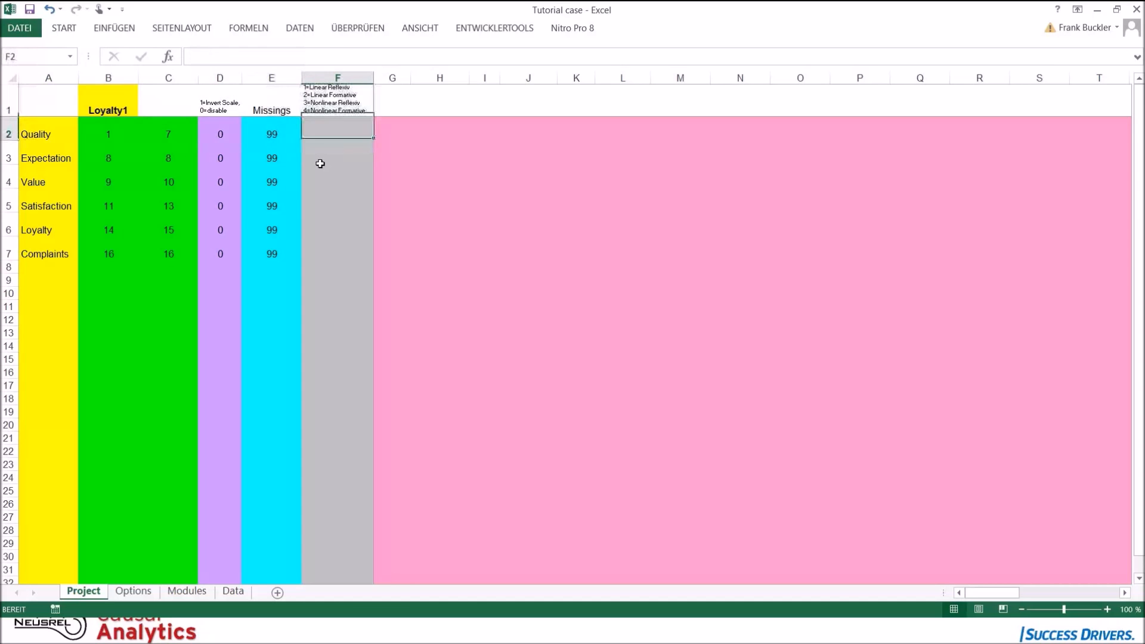
{"action": "type", "text": "1"}
{"action": "key", "text": "Return"}
{"action": "type", "text": "1"}
{"action": "key", "text": "Return"}
{"action": "type", "text": "1"}
{"action": "key", "text": "Return"}
{"action": "type", "text": "1"}
{"action": "key", "text": "Return"}
{"action": "type", "text": "1"}
{"action": "key", "text": "Return"}
{"action": "type", "text": "1"}
{"action": "key", "text": "Return"}
{"action": "key", "text": "Up"}
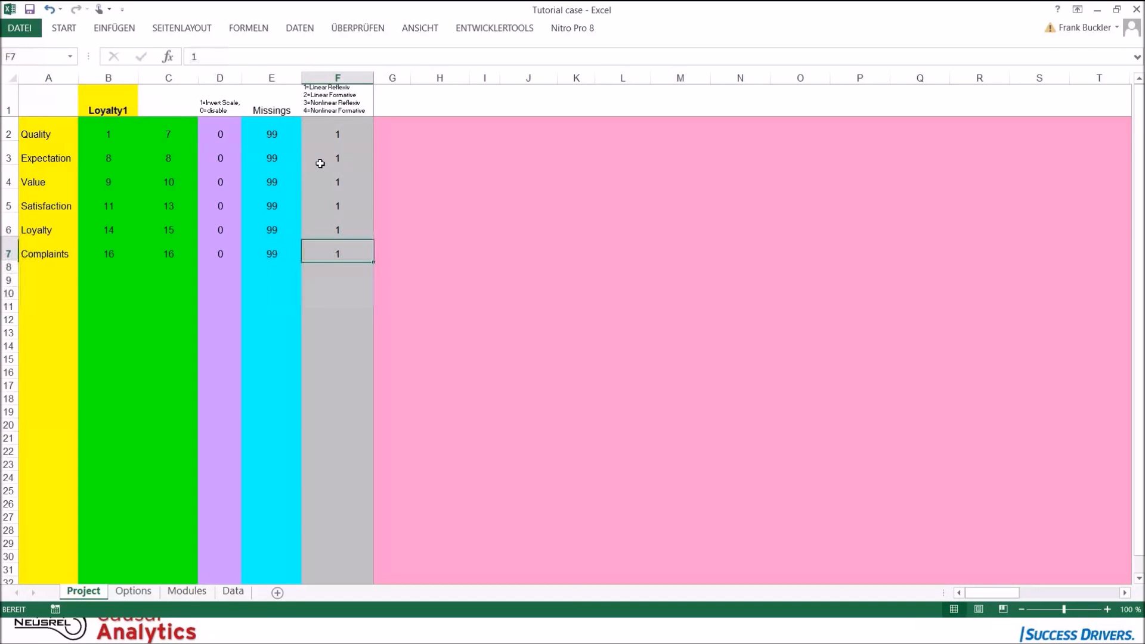
Review the Quality construct's name and its data column range in cells A2 to C2
{"action": "key", "text": "Right"}
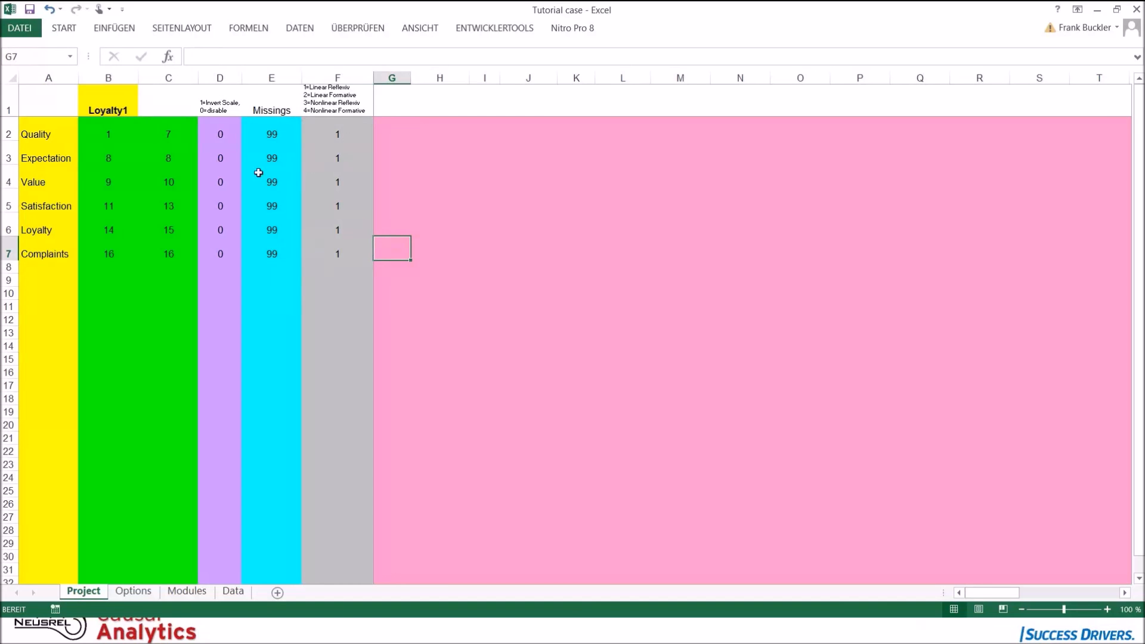
{"action": "left_click", "coordinate": [37, 138]}
{"action": "left_click_drag", "start_coordinate": [97, 136], "coordinate": [179, 135]}
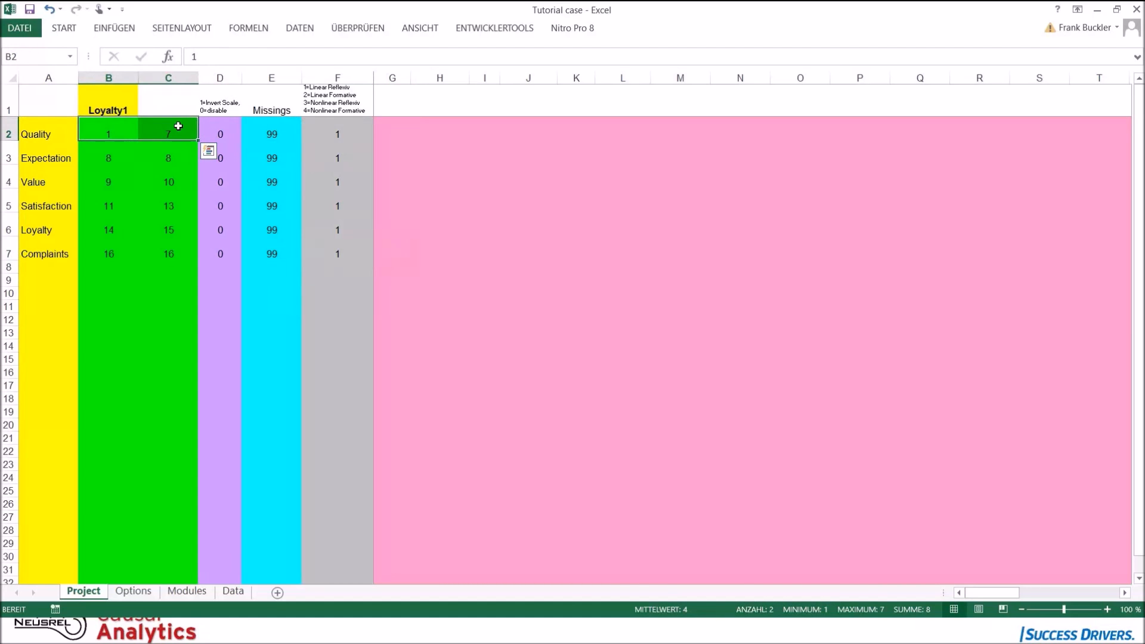
{"action": "left_click", "coordinate": [48, 132]}
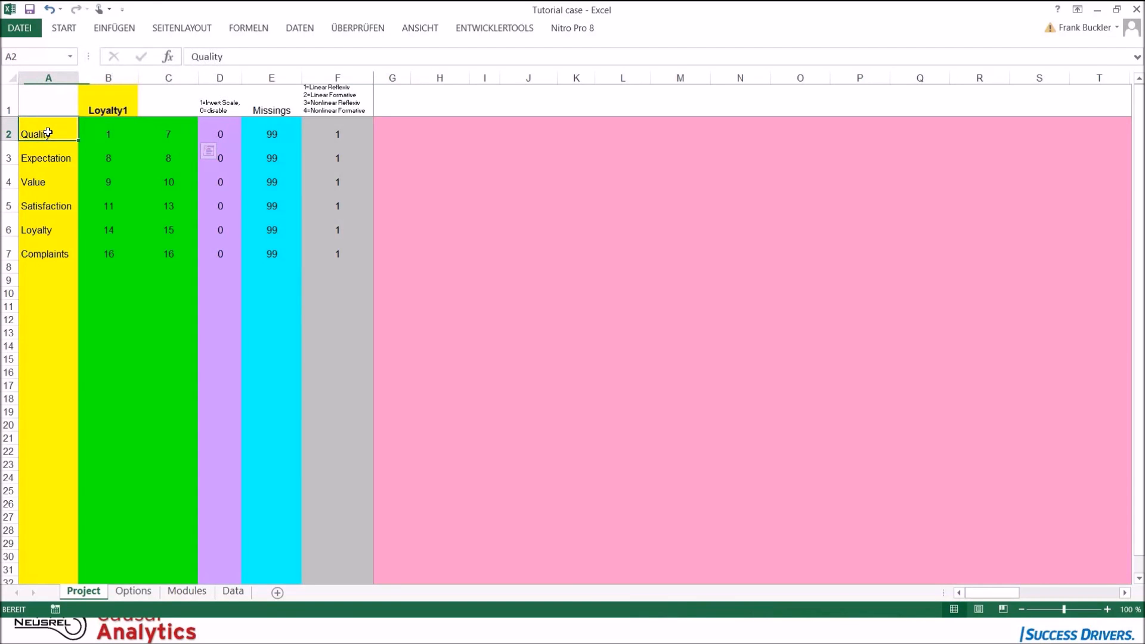
Copy the six construct names from A2:A7 and paste them transposed into row 1, starting at G1
{"action": "left_click_drag", "start_coordinate": [48, 132], "coordinate": [48, 248]}
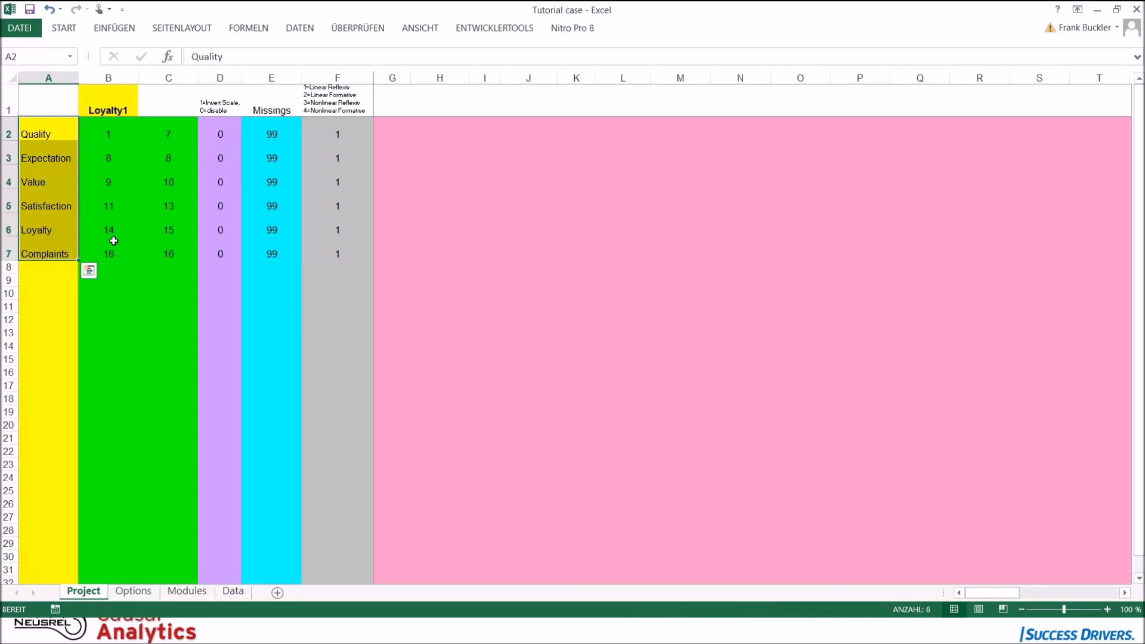
{"action": "key", "text": "ctrl+c"}
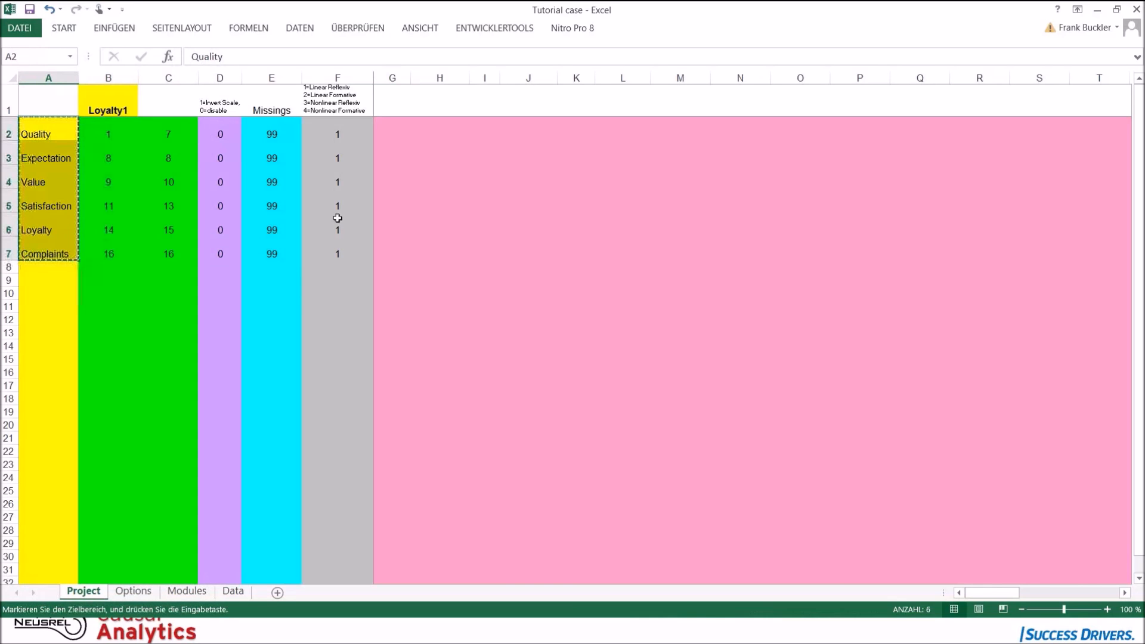
{"action": "left_click", "coordinate": [393, 100]}
{"action": "right_click", "coordinate": [393, 100]}
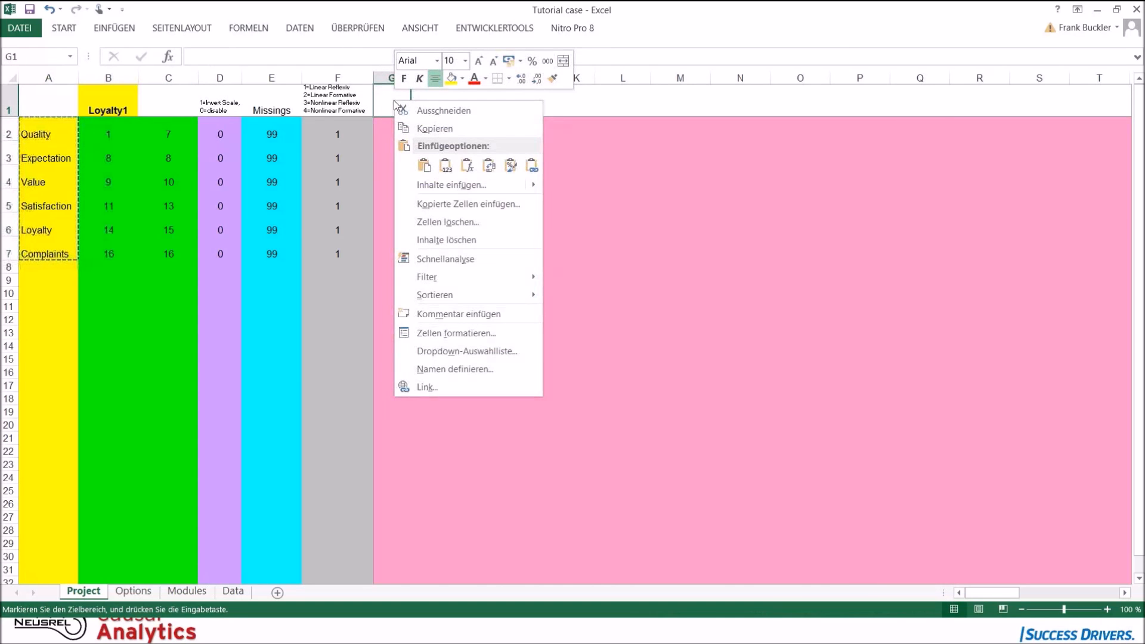
{"action": "left_click", "coordinate": [488, 168]}
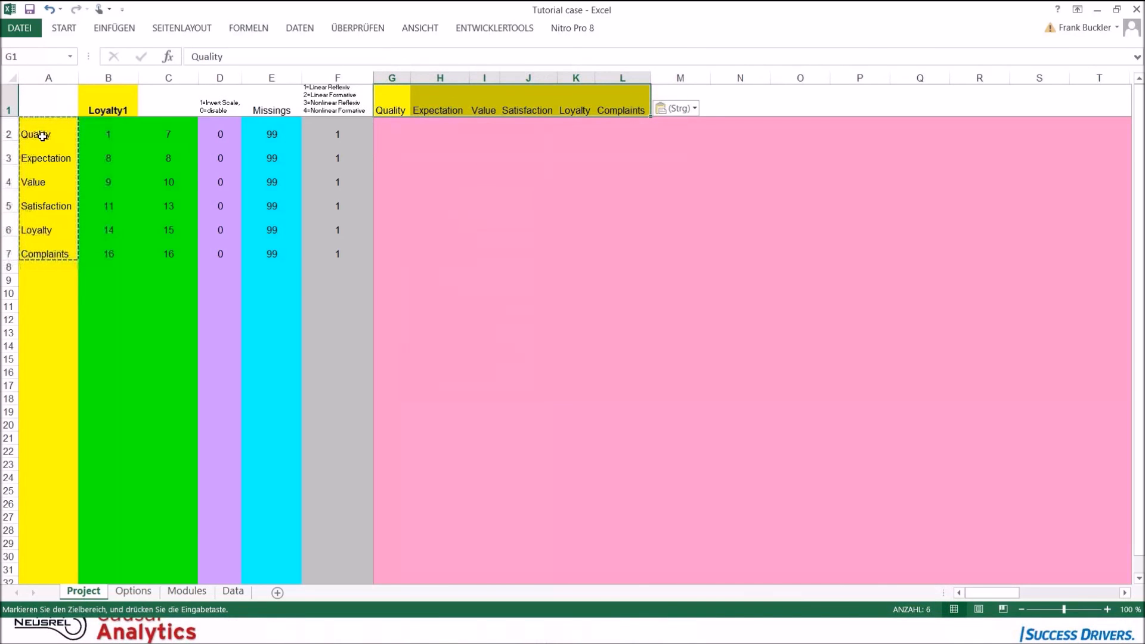
Compare the construct names in A2:A7 with the Quality column heading in G1
{"action": "left_click_drag", "start_coordinate": [43, 136], "coordinate": [46, 255]}
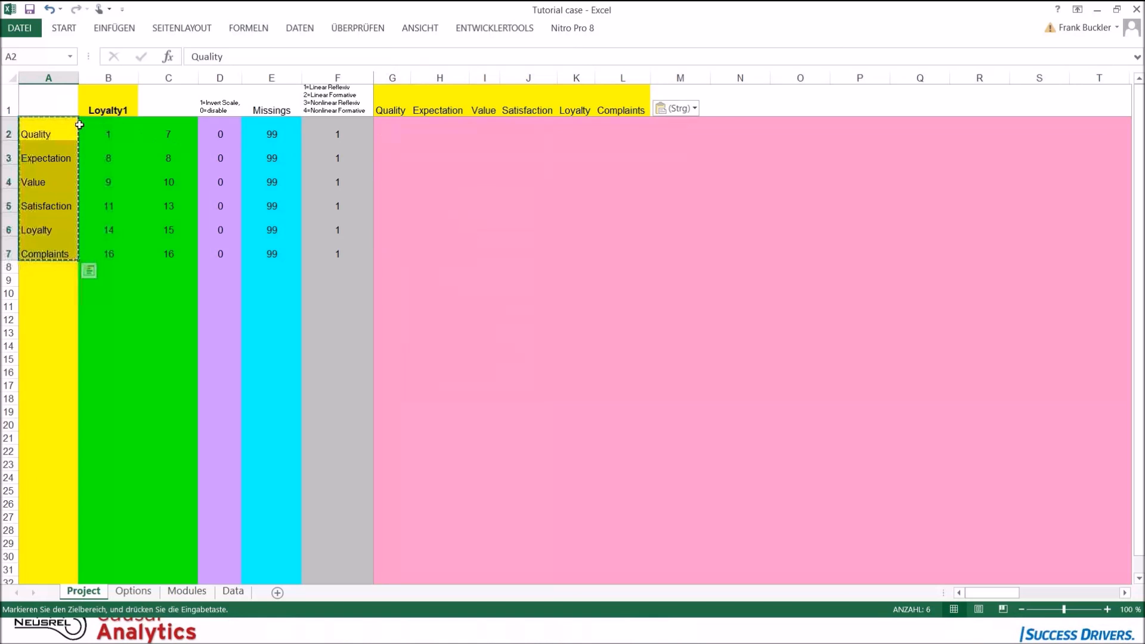
{"action": "left_click", "coordinate": [51, 134]}
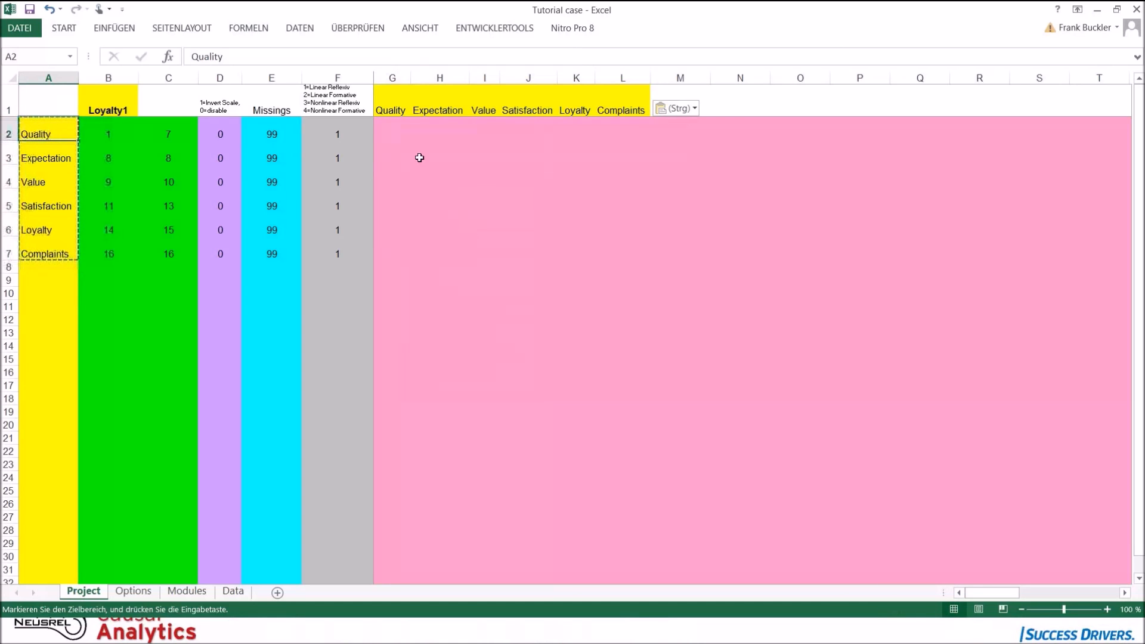
{"action": "left_click", "coordinate": [382, 110]}
{"action": "left_click", "coordinate": [397, 135]}
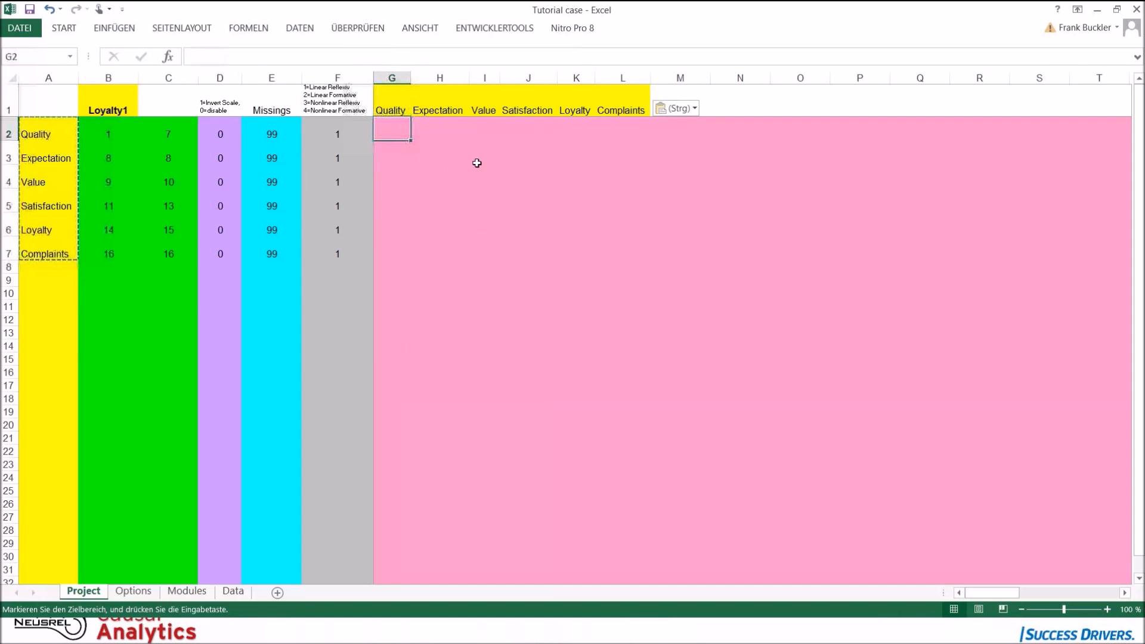
{"action": "type", "text": "0"}
{"action": "key", "text": "Return"}
{"action": "left_click", "coordinate": [403, 130]}
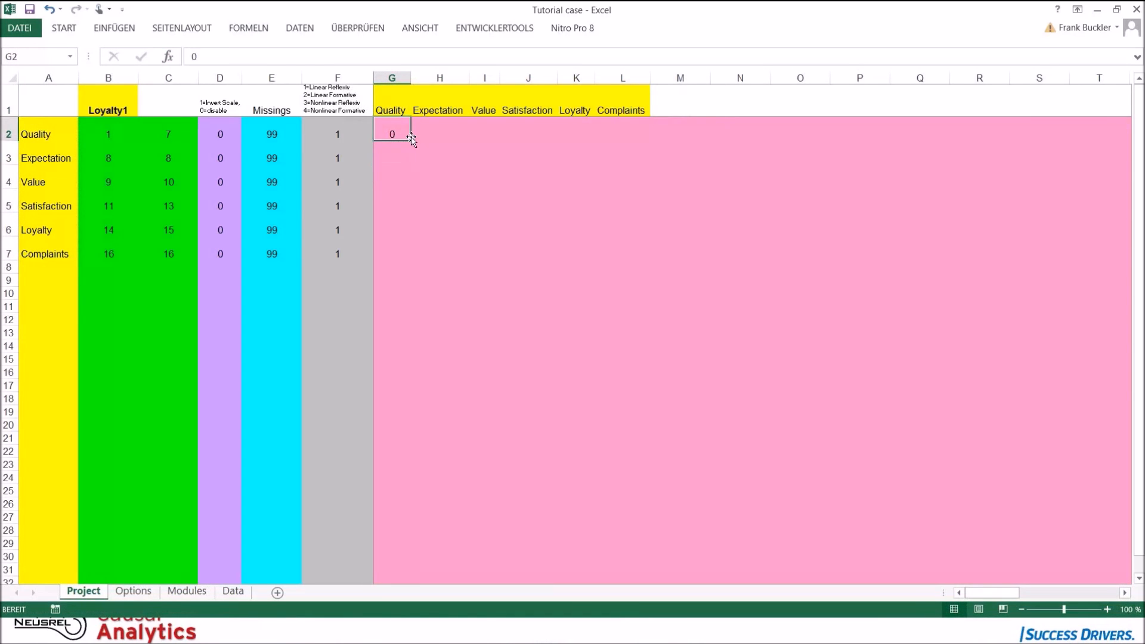
Enter 1 in G2 and fill it across the whole construct matrix G2:L7
{"action": "type", "text": "1"}
{"action": "key", "text": "Return"}
{"action": "left_click", "coordinate": [400, 131]}
{"action": "left_click_drag", "start_coordinate": [411, 141], "coordinate": [653, 263]}
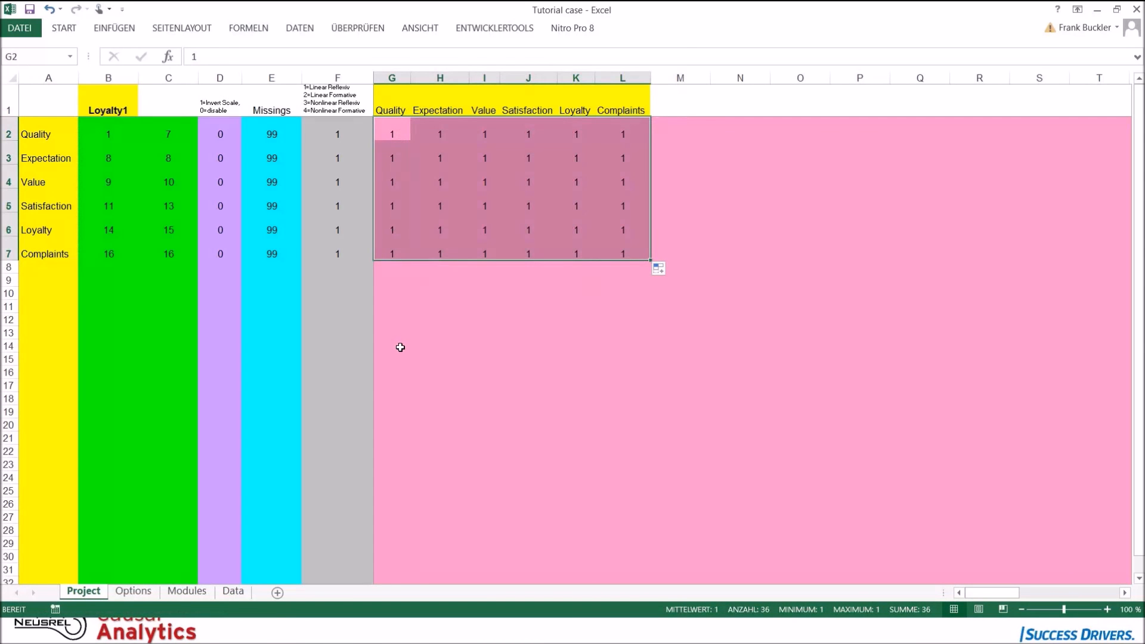
{"action": "left_click", "coordinate": [402, 345]}
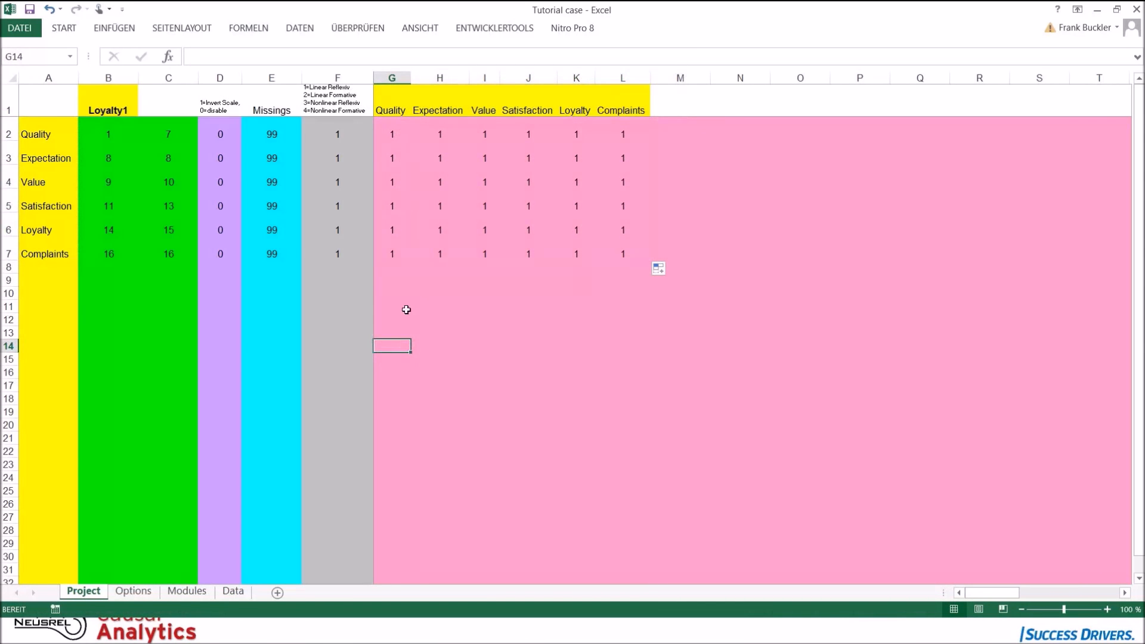
Set the Quality-to-Quality entry in cell G2 to 0
{"action": "left_click", "coordinate": [396, 135]}
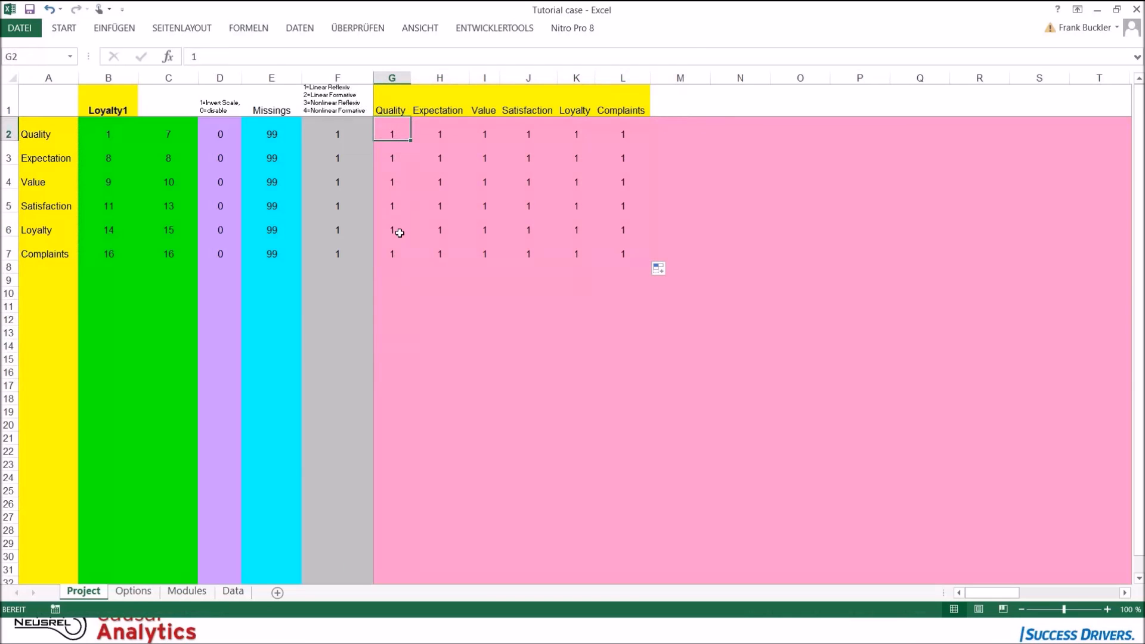
{"action": "type", "text": "0"}
{"action": "key", "text": "Return"}
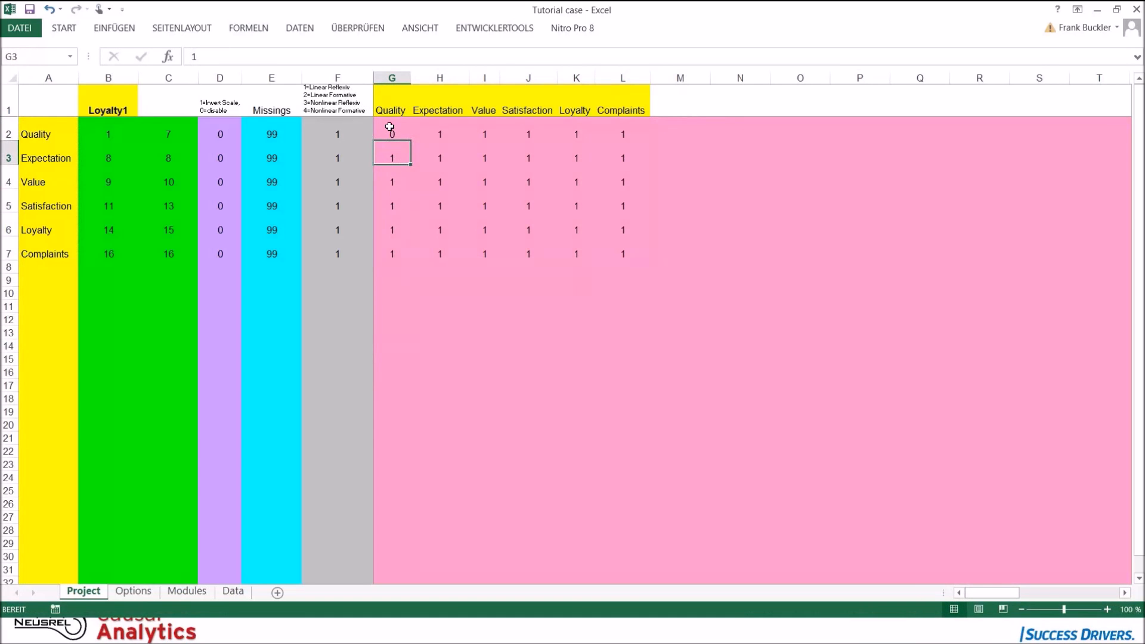
Copy the 0 from G2 down the matrix diagonal into H3, I4, J5, K6 and L7
{"action": "left_click", "coordinate": [390, 127]}
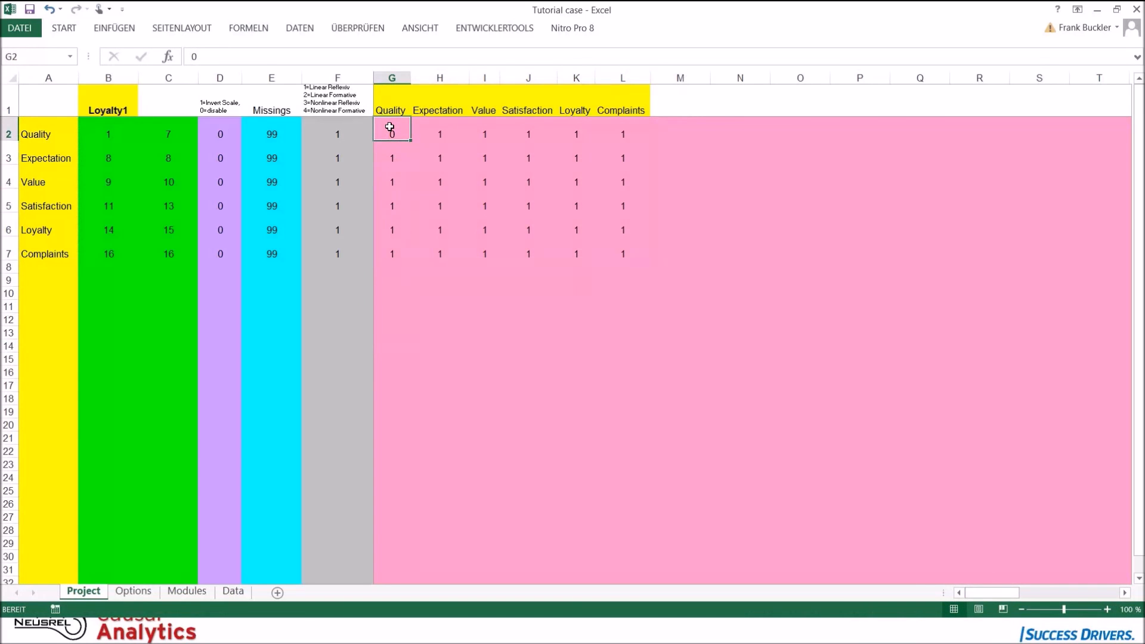
{"action": "key", "text": "ctrl+c"}
{"action": "key", "text": "Down"}
{"action": "key", "text": "Right"}
{"action": "key", "text": "ctrl+v"}
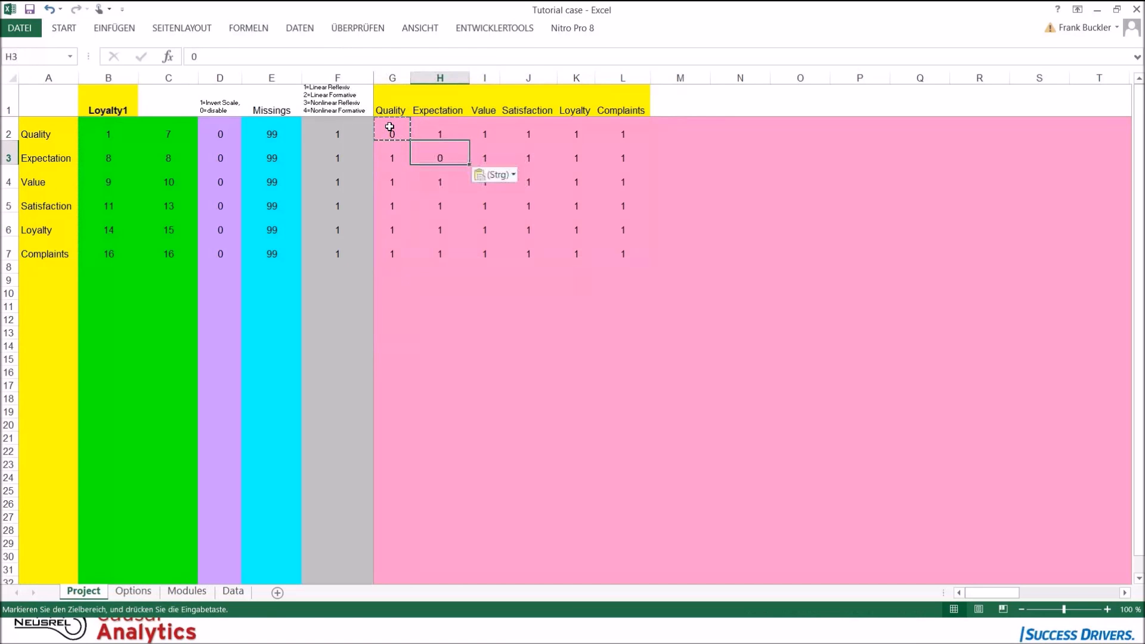
{"action": "key", "text": "Down"}
{"action": "key", "text": "Right"}
{"action": "key", "text": "ctrl+v"}
{"action": "key", "text": "Down"}
{"action": "key", "text": "Right"}
{"action": "key", "text": "ctrl+v"}
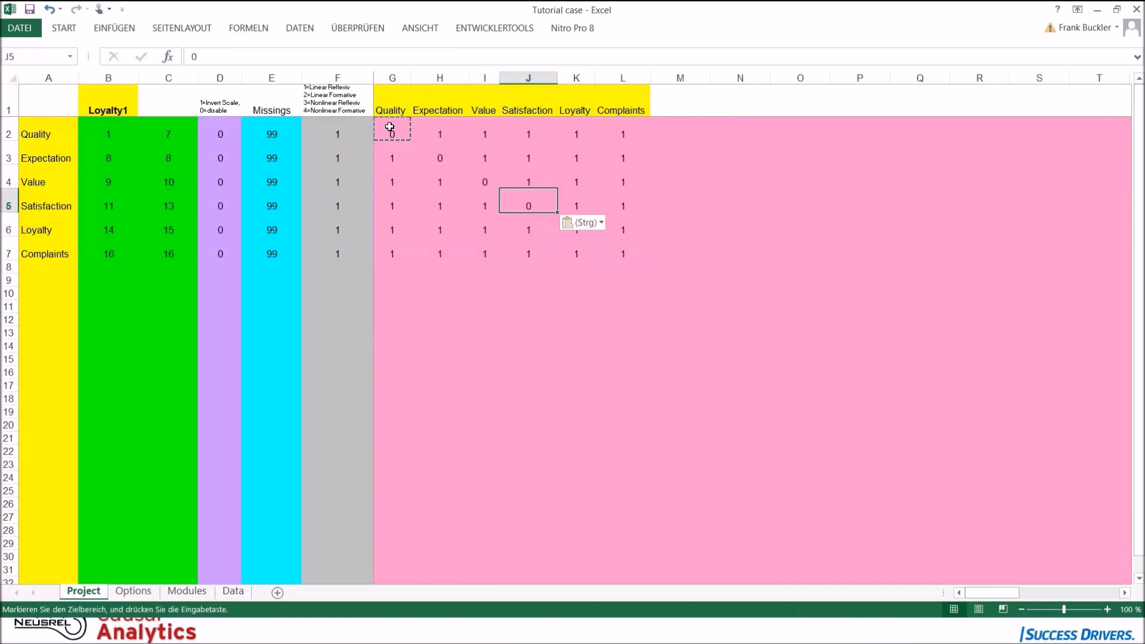
{"action": "key", "text": "Down"}
{"action": "key", "text": "Right"}
{"action": "key", "text": "ctrl+v"}
{"action": "key", "text": "Down"}
{"action": "key", "text": "Right"}
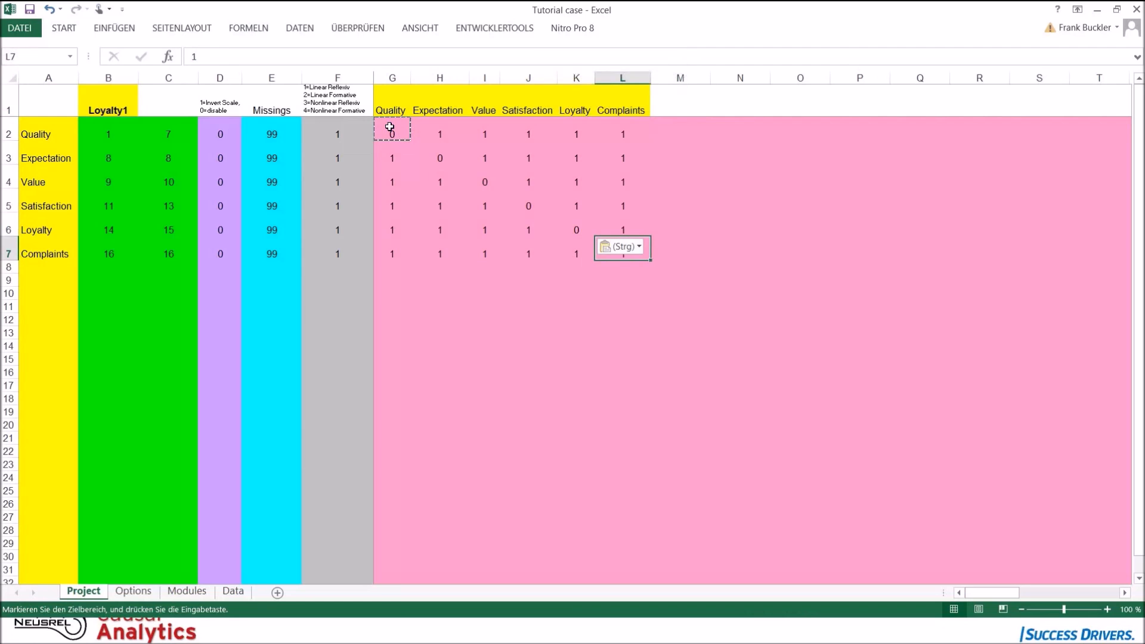
{"action": "key", "text": "ctrl+v"}
{"action": "key", "text": "Left"}
{"action": "key", "text": "Left"}
{"action": "key", "text": "Left"}
{"action": "key", "text": "Left"}
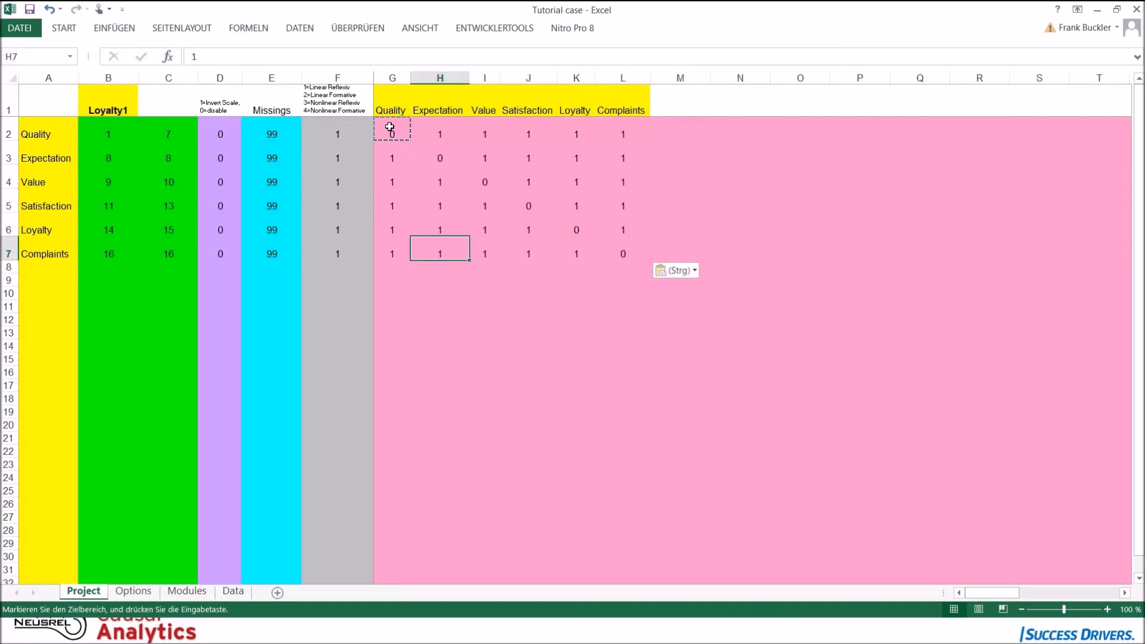
Apply a green-red colour scale as conditional formatting to the matrix G2:L7
{"action": "left_click_drag", "start_coordinate": [392, 134], "coordinate": [614, 253]}
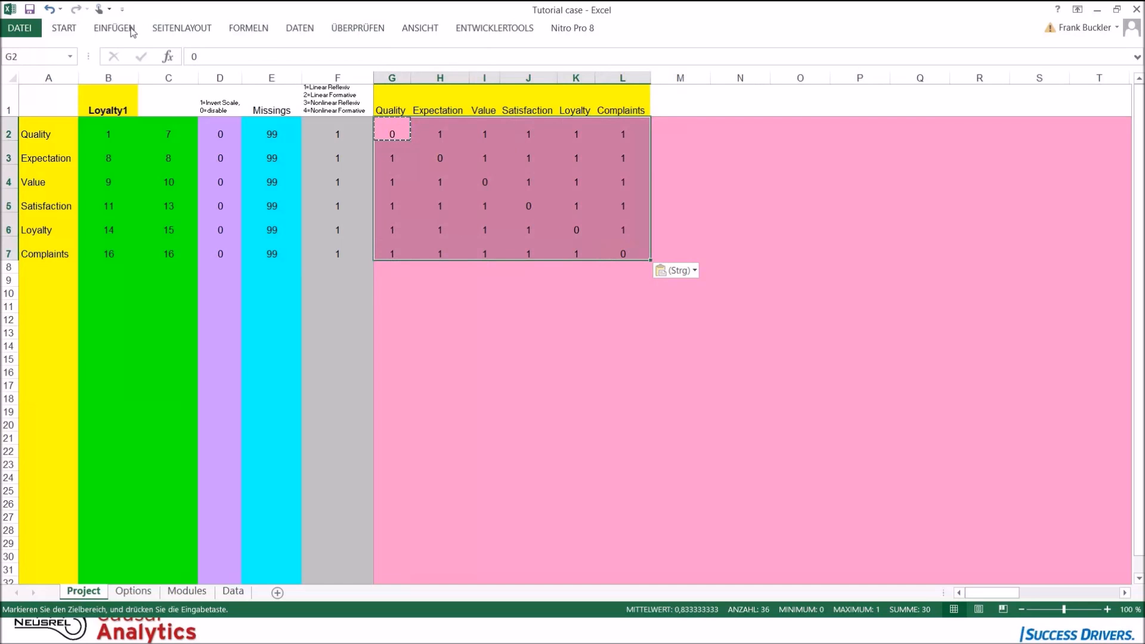
{"action": "left_click", "coordinate": [417, 30]}
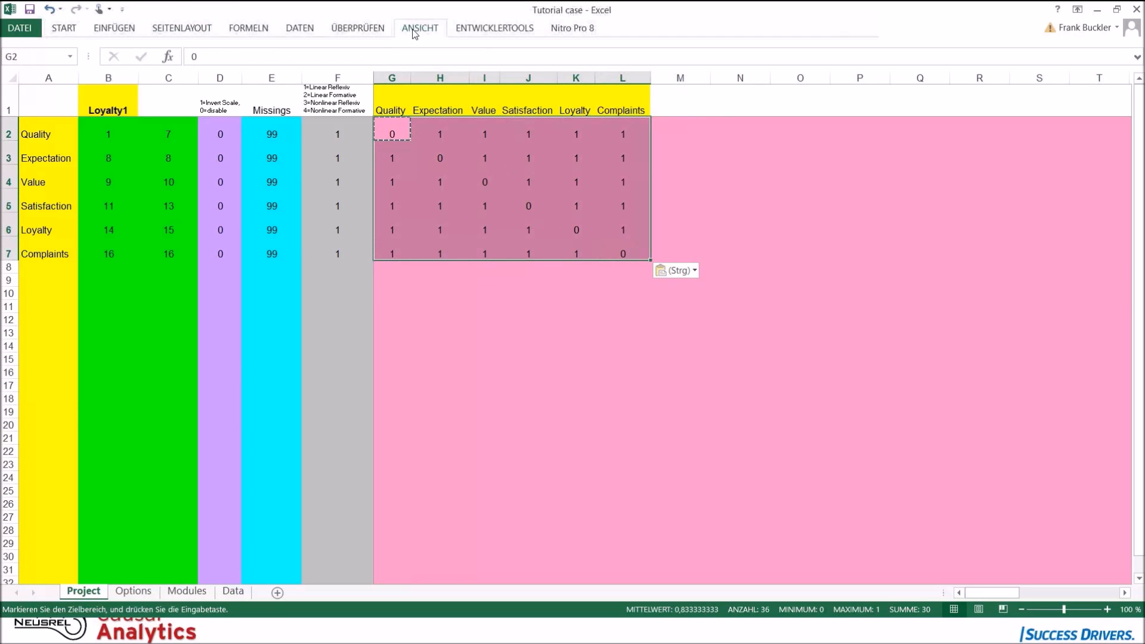
{"action": "left_click", "coordinate": [311, 29]}
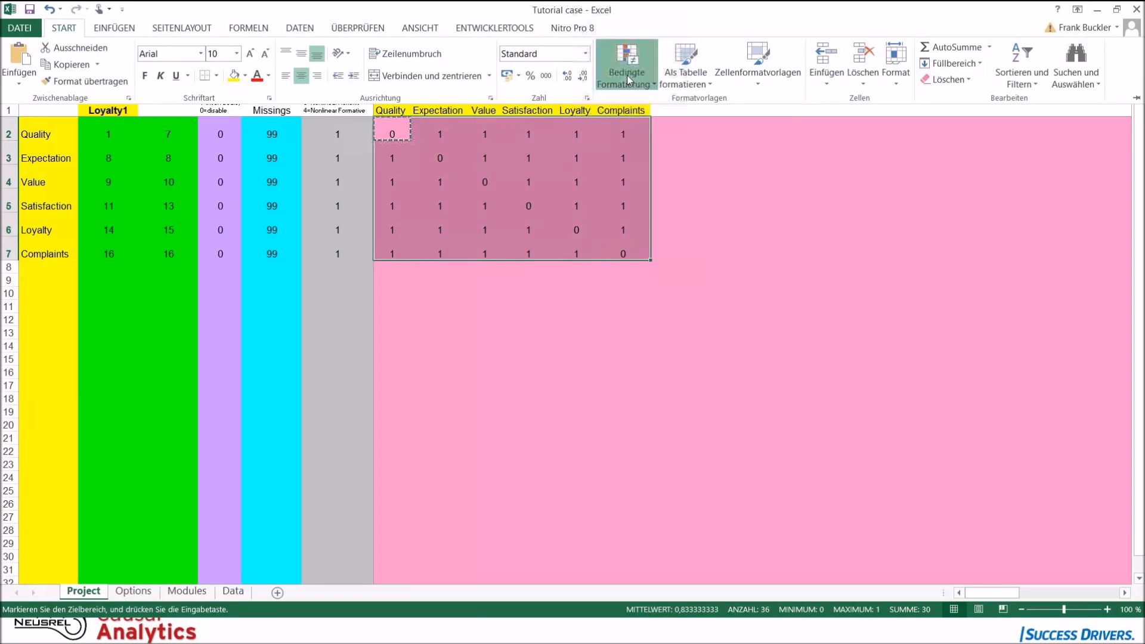
{"action": "left_click", "coordinate": [620, 62]}
{"action": "mouse_move", "coordinate": [688, 173]}
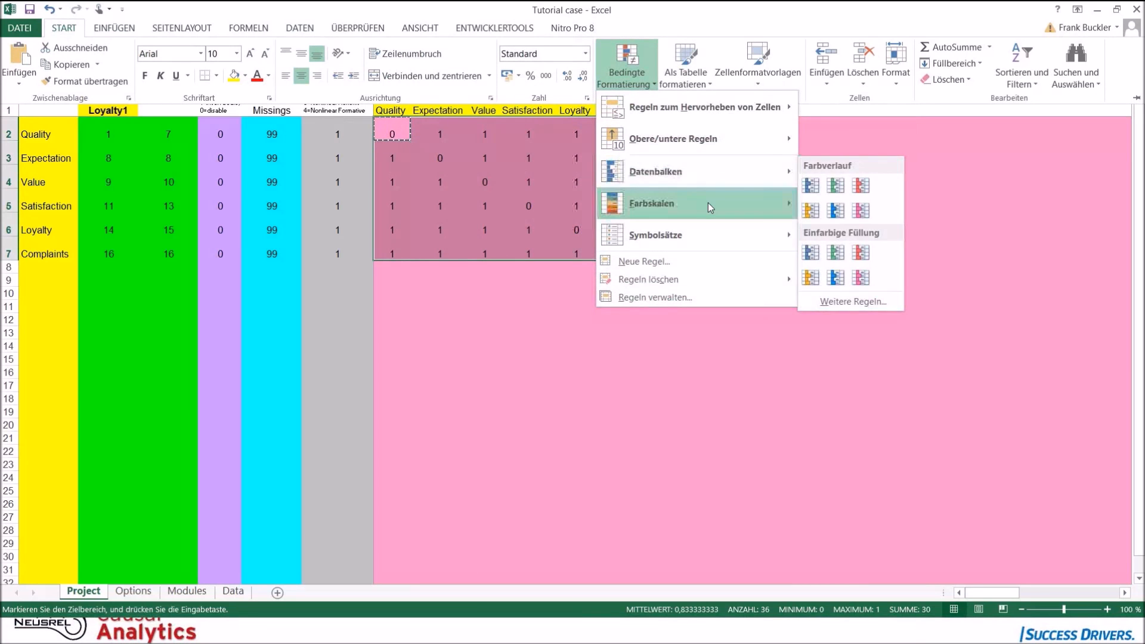
{"action": "mouse_move", "coordinate": [707, 203]}
{"action": "left_click", "coordinate": [810, 202]}
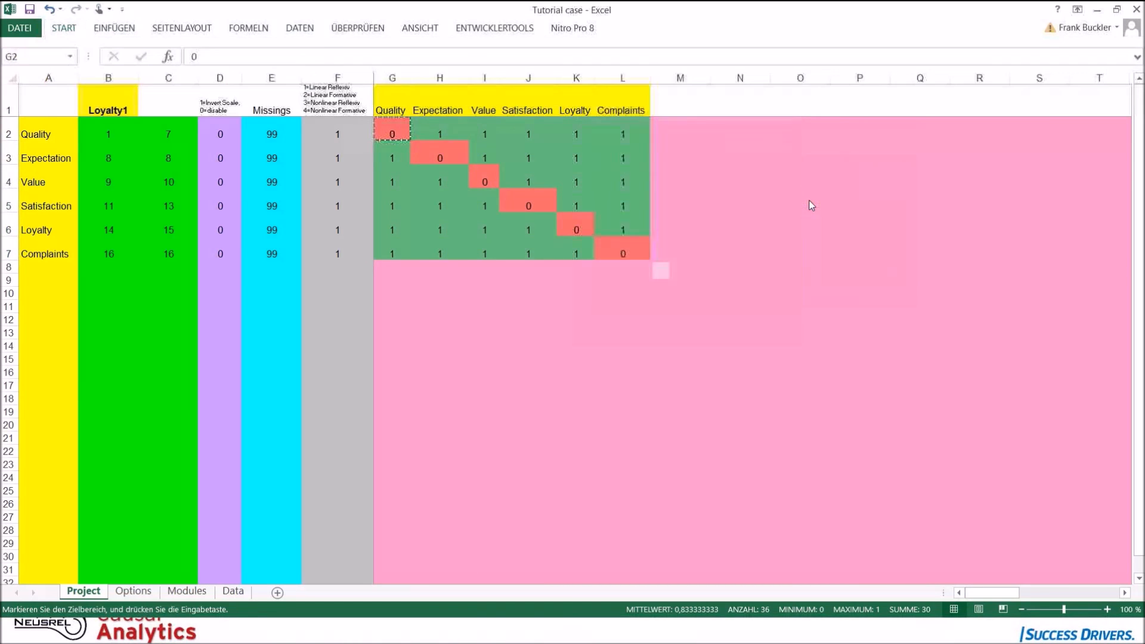
{"action": "left_click", "coordinate": [807, 204]}
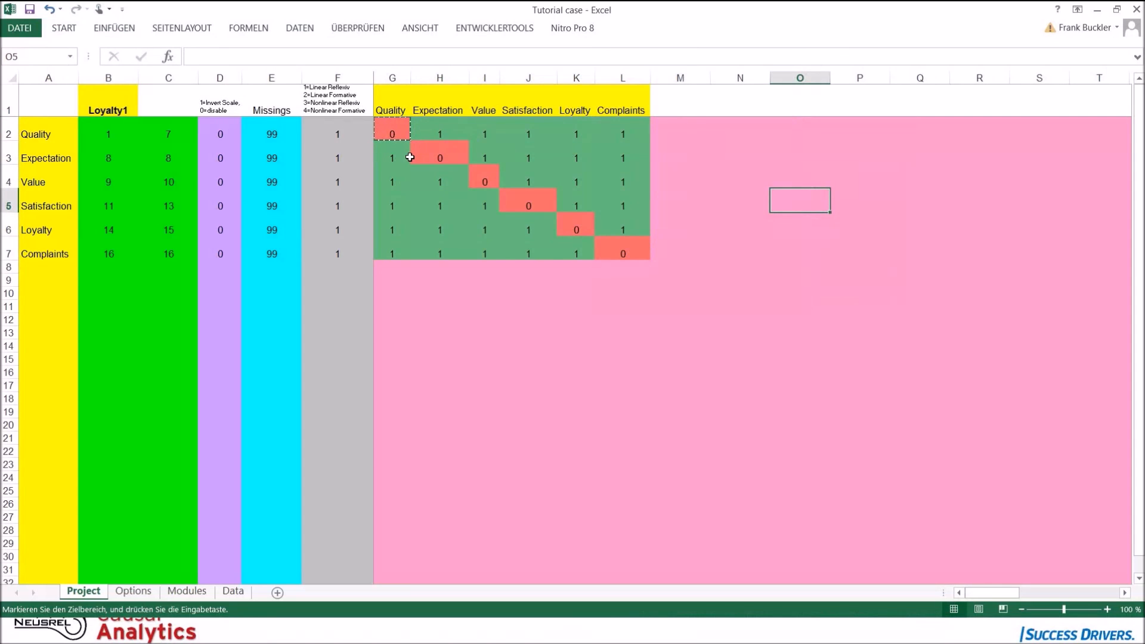
Examine the matrix entries from Quality in G2 through the Expectation row and down the Loyalty column to K7
{"action": "left_click", "coordinate": [398, 134]}
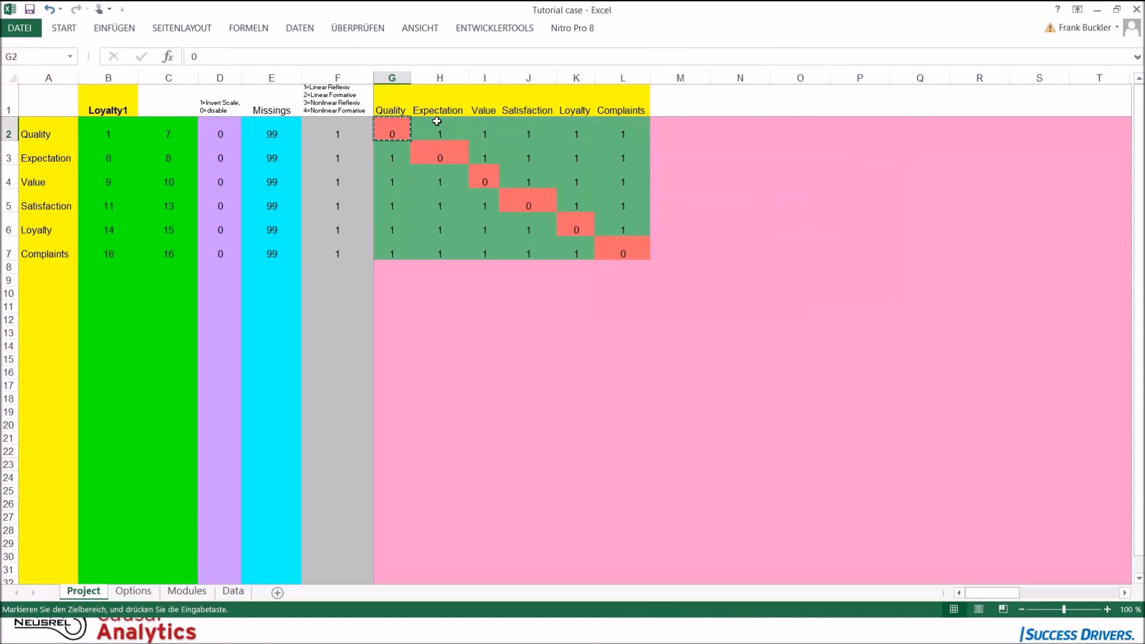
{"action": "key", "text": "Down"}
{"action": "key", "text": "Right"}
{"action": "key", "text": "Right"}
{"action": "key", "text": "Right"}
{"action": "key", "text": "Right"}
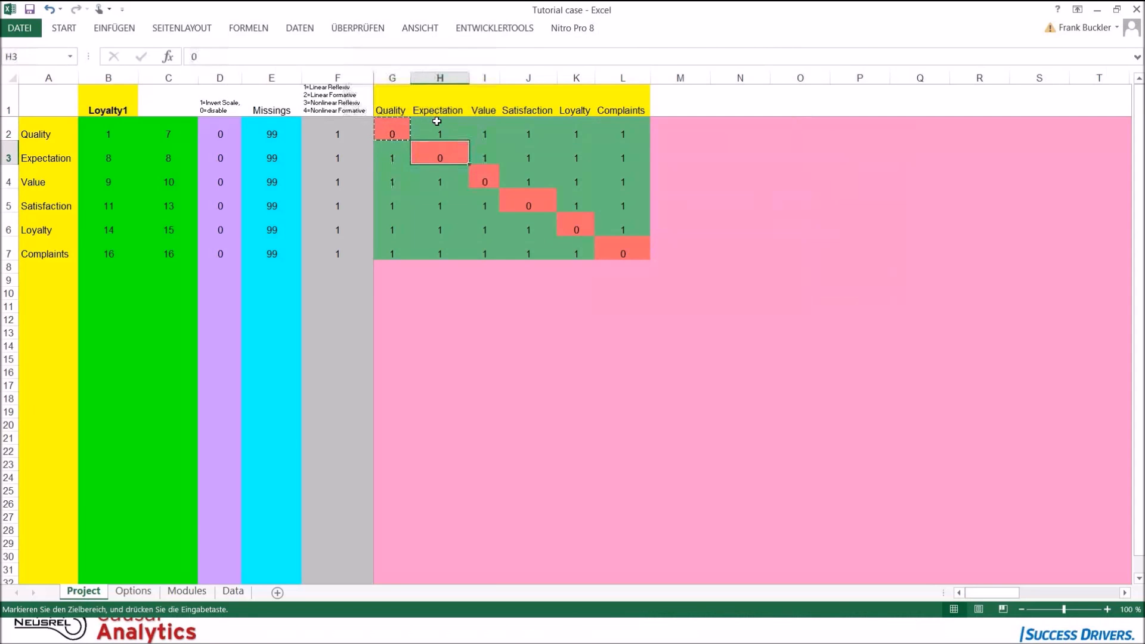
{"action": "key", "text": "Up"}
{"action": "key", "text": "Up"}
{"action": "key", "text": "Down"}
{"action": "key", "text": "Down"}
{"action": "key", "text": "Down"}
{"action": "key", "text": "Down"}
{"action": "key", "text": "Down"}
{"action": "key", "text": "Down"}
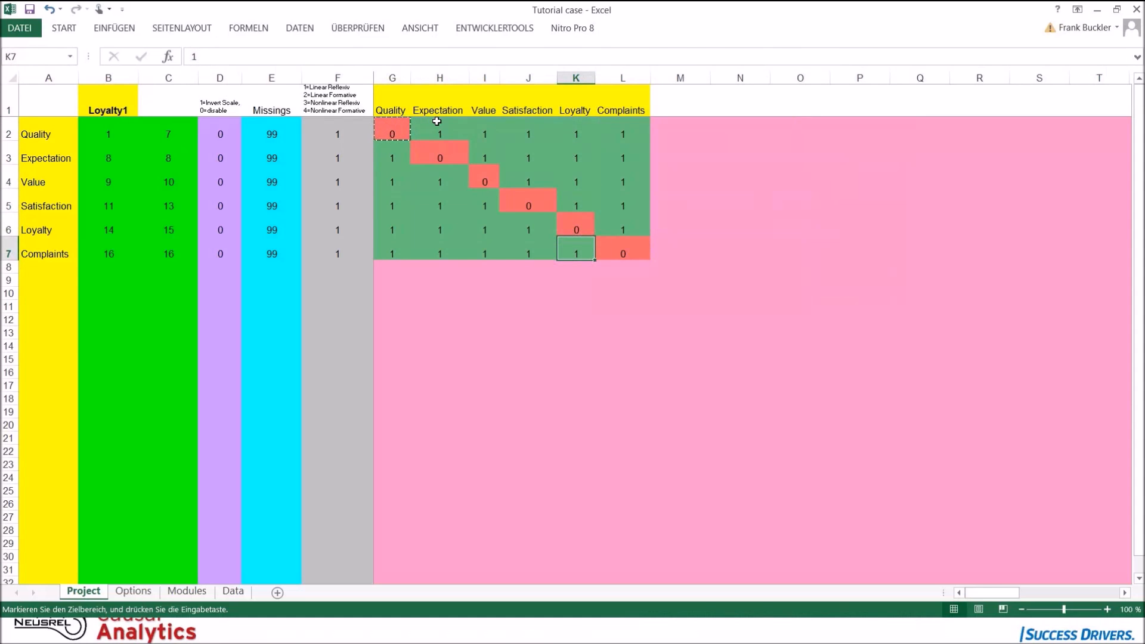
Paste the copied 0 into the Loyalty row under Complaints (L6) and Satisfaction (J6), and into the Complaints row under Satisfaction (J7)
{"action": "key", "text": "Right"}
{"action": "key", "text": "Up"}
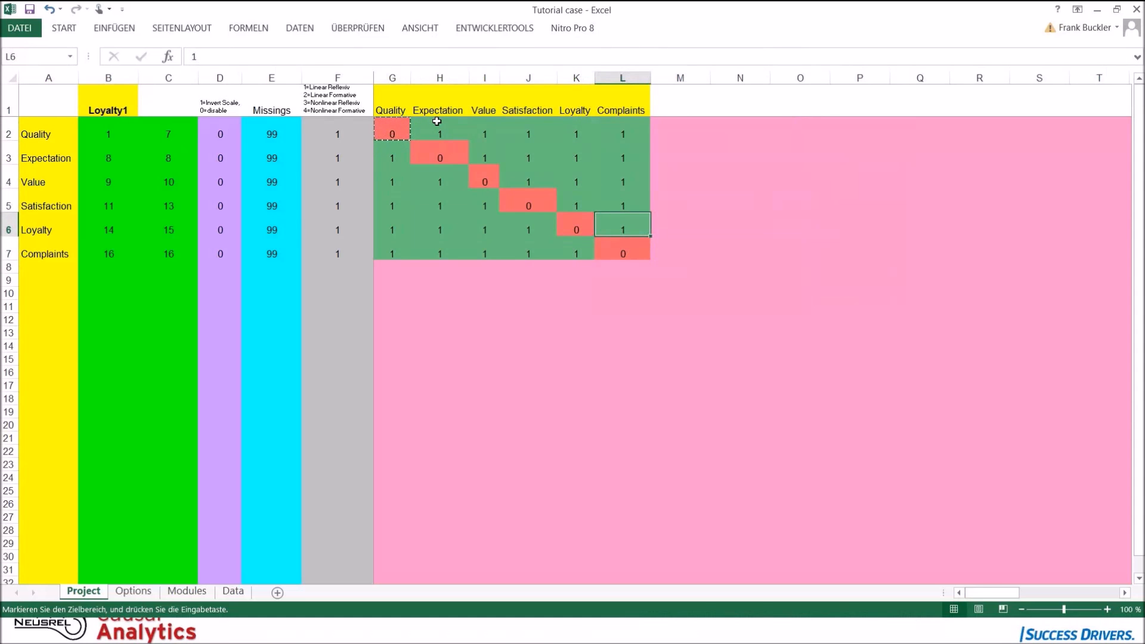
{"action": "key", "text": "ctrl+v"}
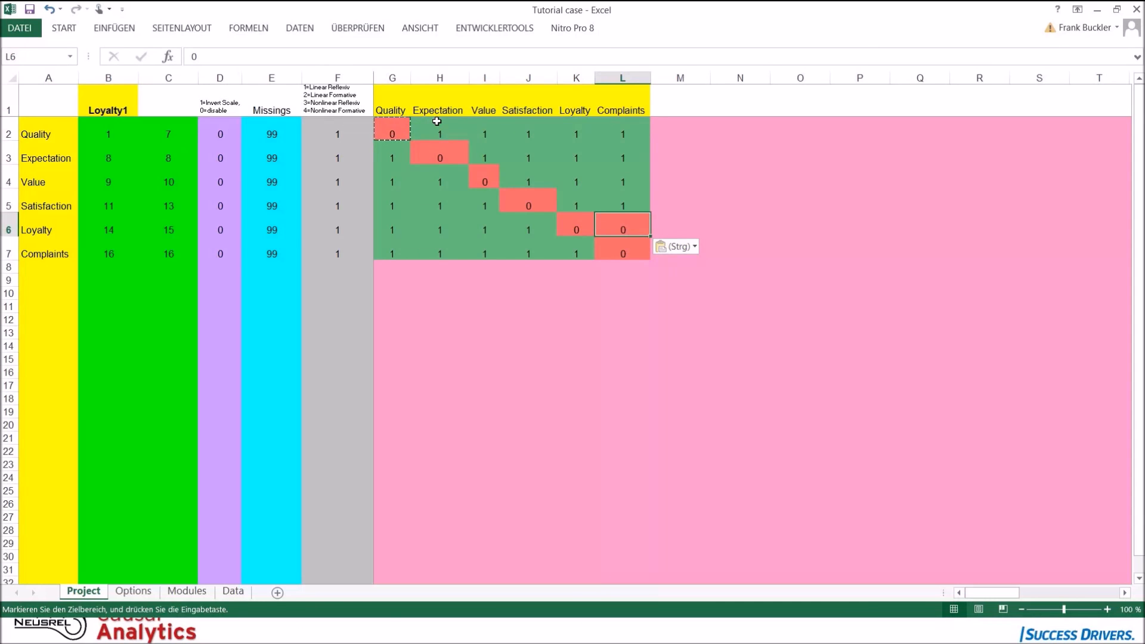
{"action": "key", "text": "Left"}
{"action": "key", "text": "Left"}
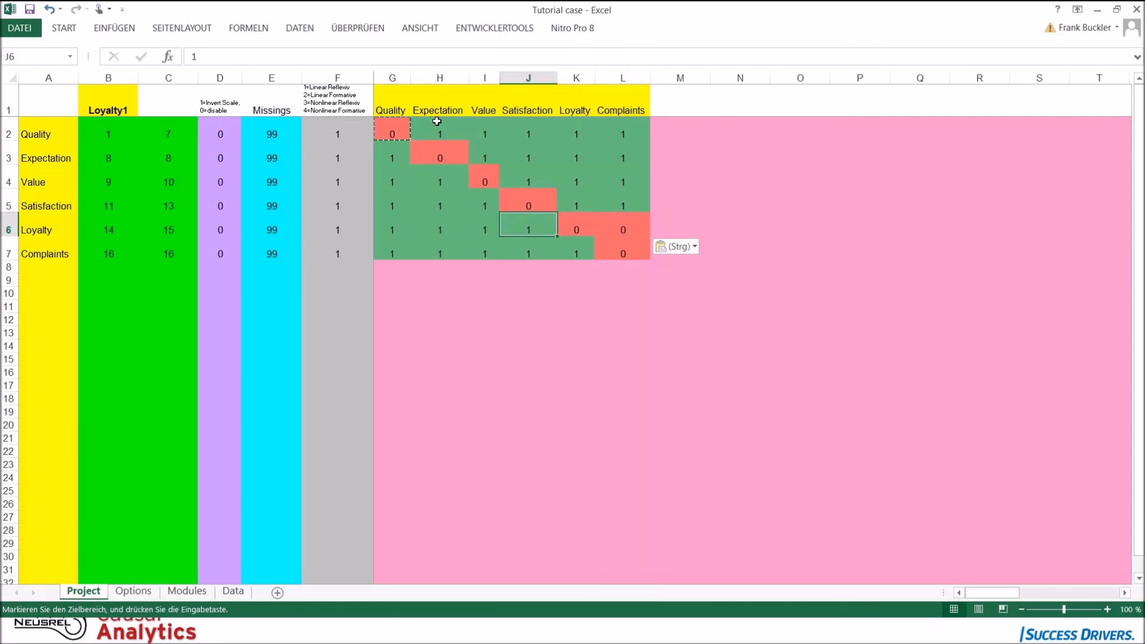
{"action": "key", "text": "ctrl+v"}
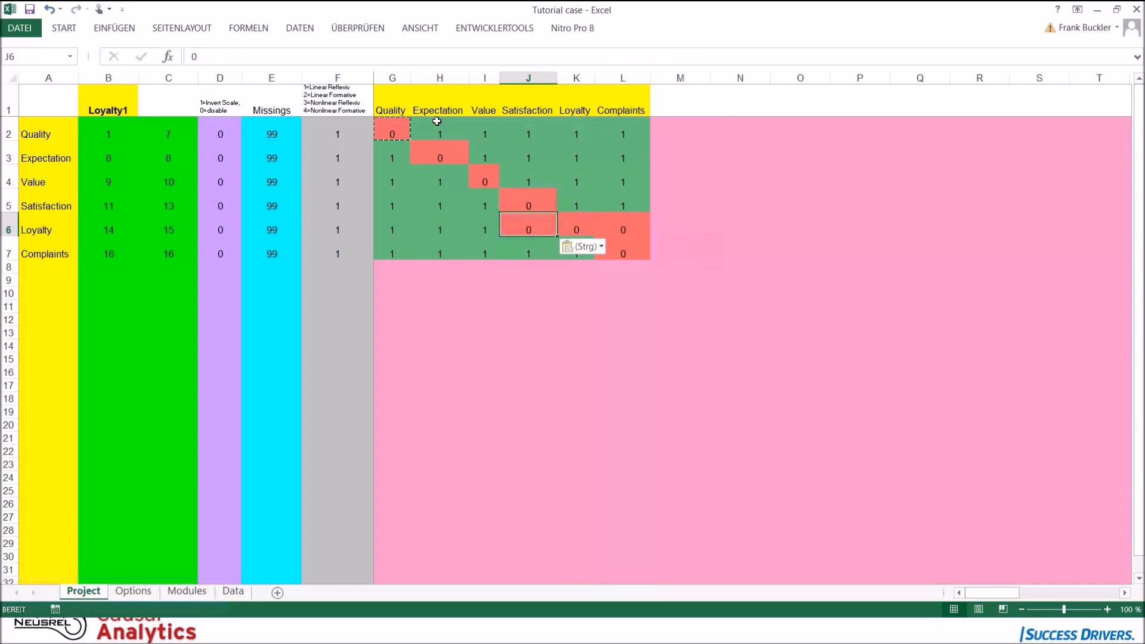
{"action": "key", "text": "Down"}
{"action": "key", "text": "ctrl+v"}
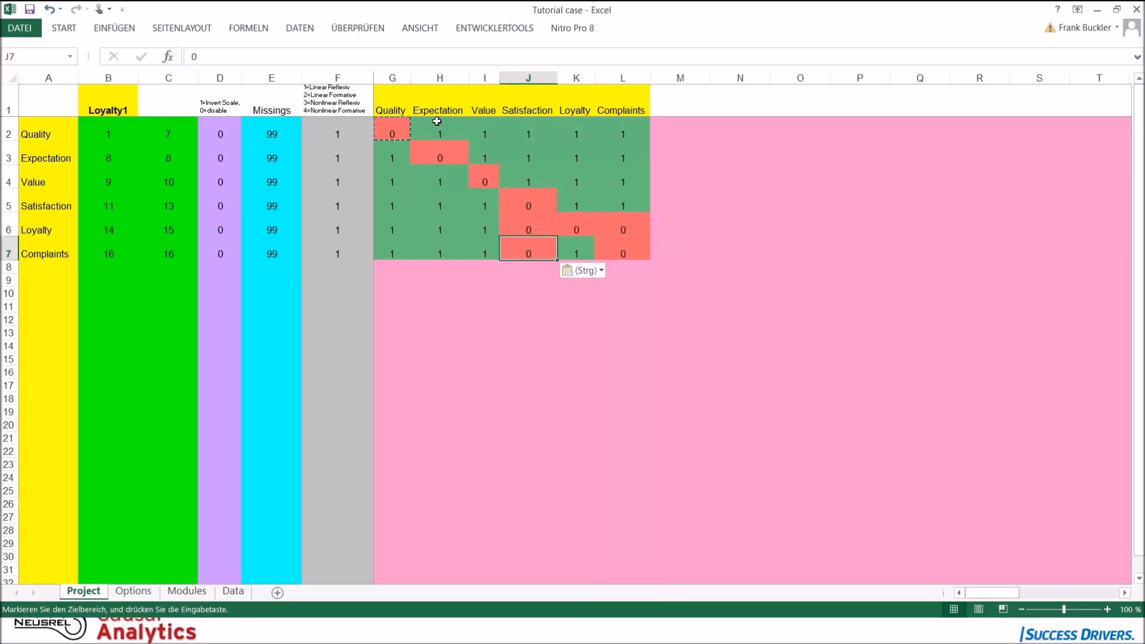
Paste the copied 0 into the Value column for the Satisfaction, Loyalty and Complaints rows (I5:I7)
{"action": "key", "text": "Left"}
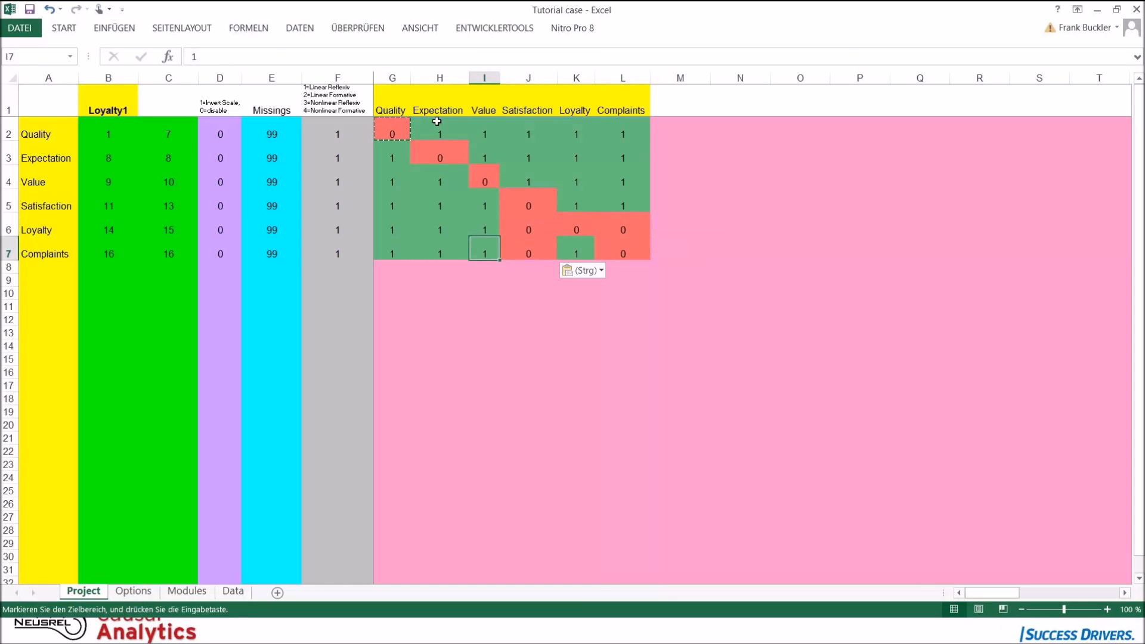
{"action": "key", "text": "Up"}
{"action": "key", "text": "Up"}
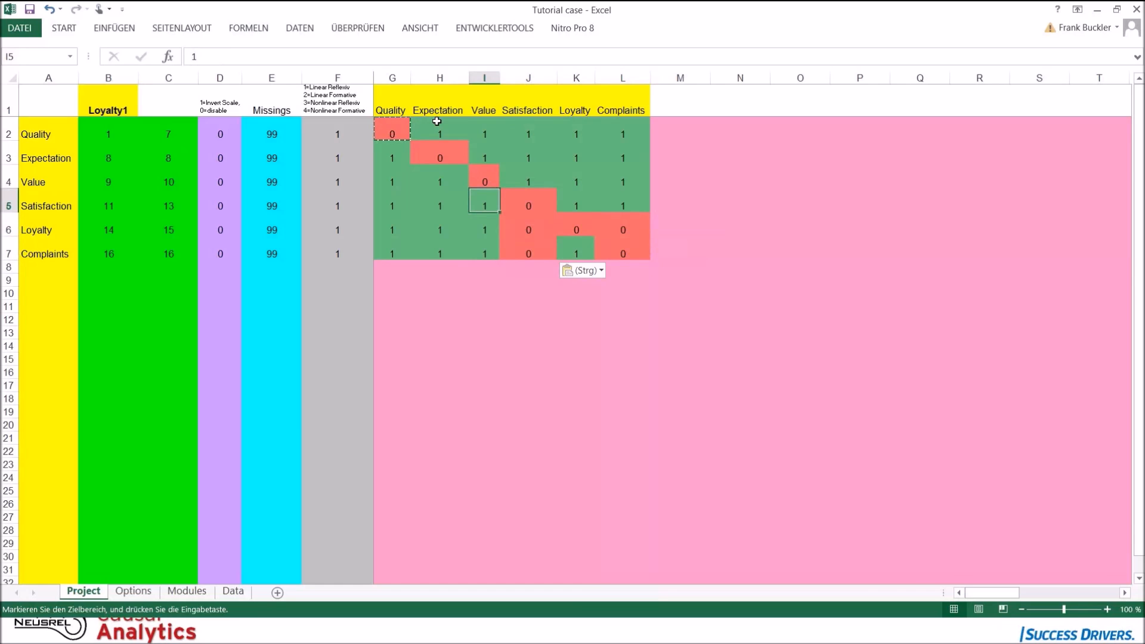
{"action": "key", "text": "shift+Down"}
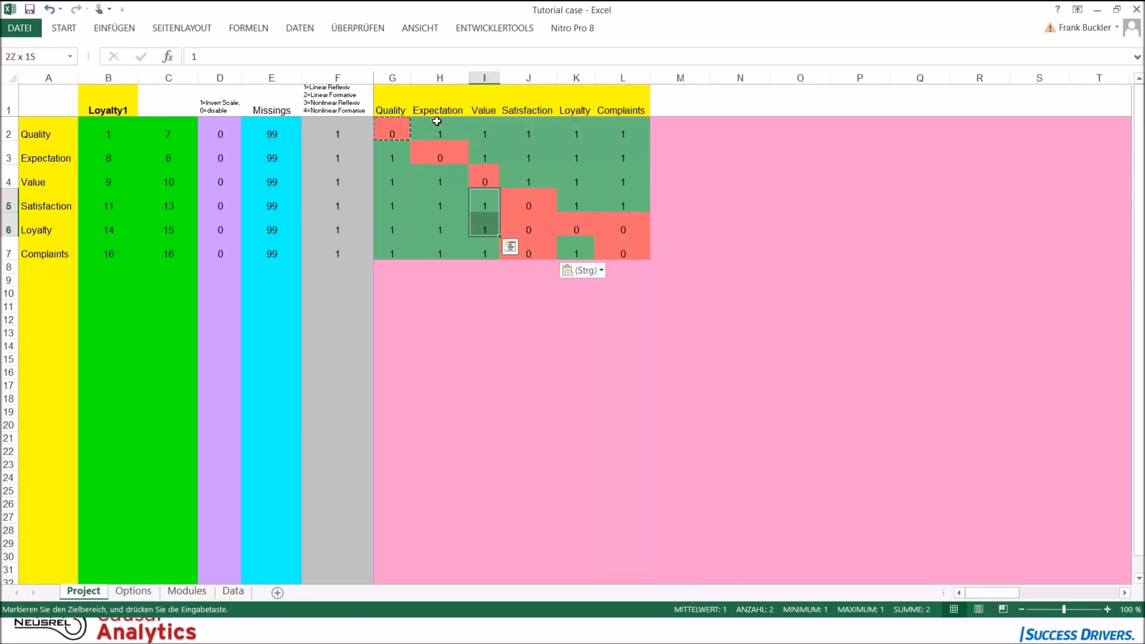
{"action": "key", "text": "shift+Down"}
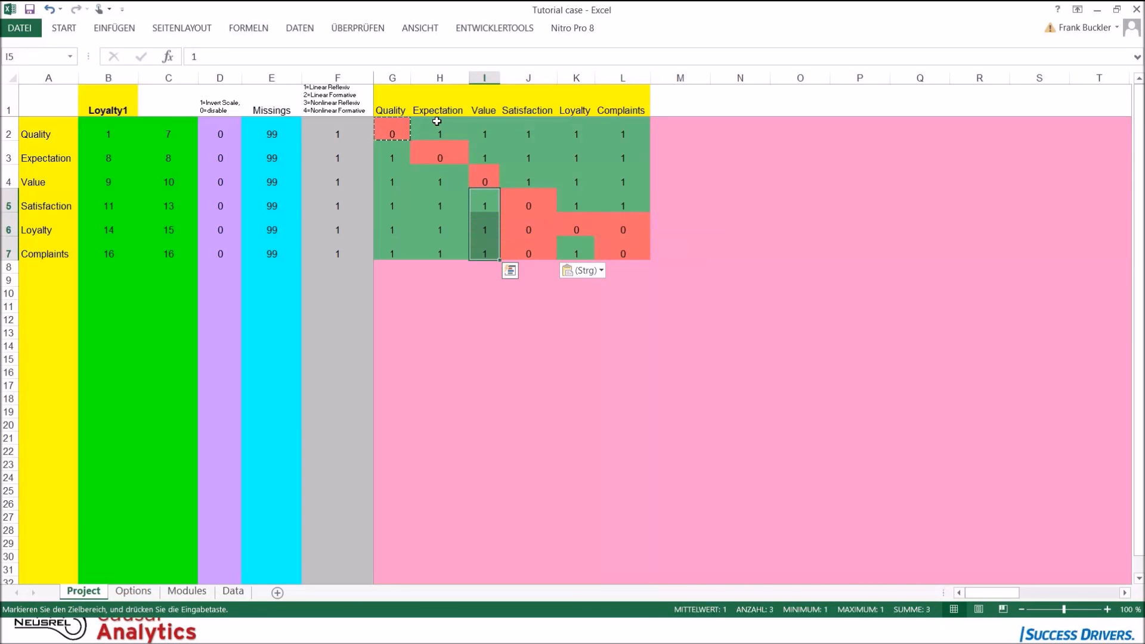
{"action": "key", "text": "ctrl+v"}
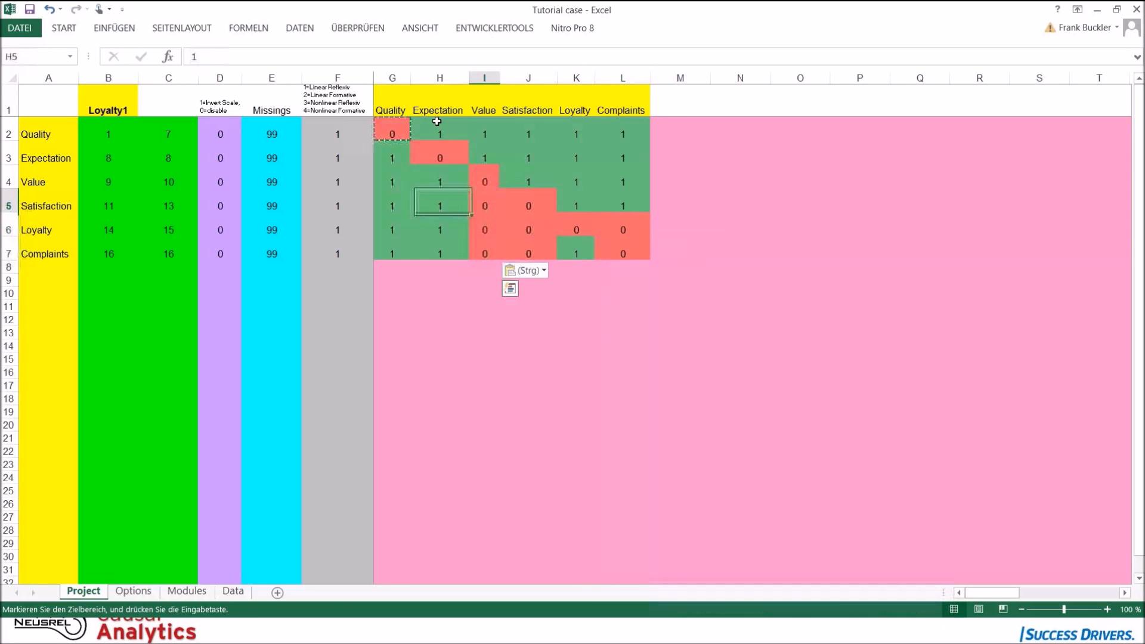
Fill the Expectation column with 0 for the Value, Satisfaction, Loyalty and Complaints rows (H4:H7)
{"action": "key", "text": "Left"}
{"action": "key", "text": "Up"}
{"action": "key", "text": "shift+Down"}
{"action": "key", "text": "shift+Down"}
{"action": "key", "text": "shift+Down"}
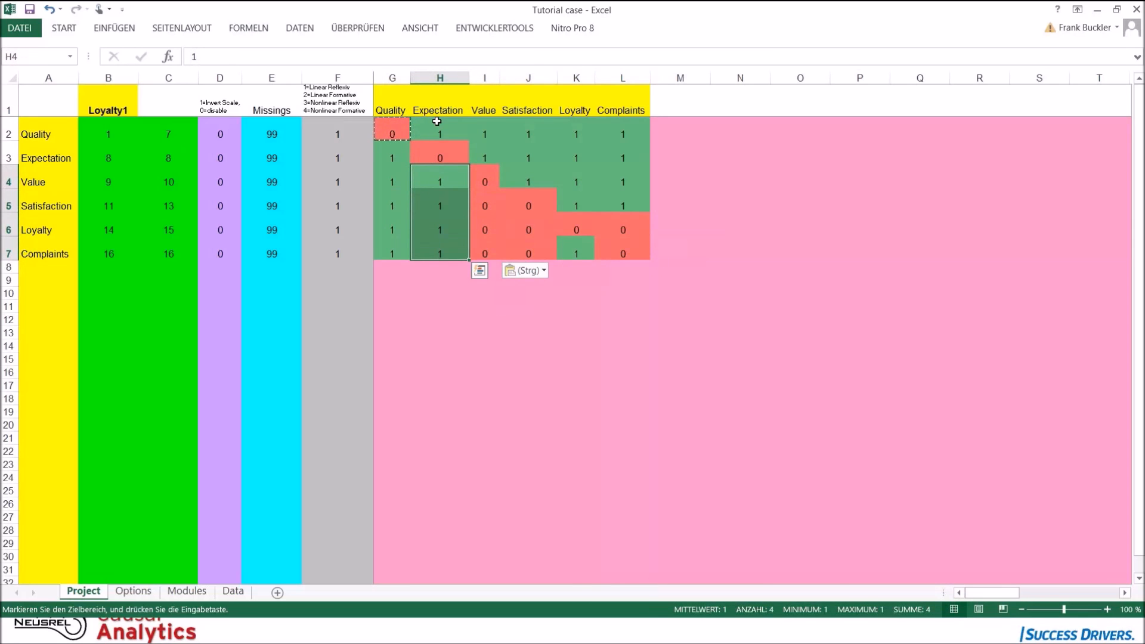
{"action": "type", "text": "0 0 0 0"}
Fill the Quality column with 0 for the Value, Satisfaction, Loyalty and Complaints rows (G4:G7)
{"action": "key", "text": "Up"}
{"action": "key", "text": "Left"}
{"action": "key", "text": "Down"}
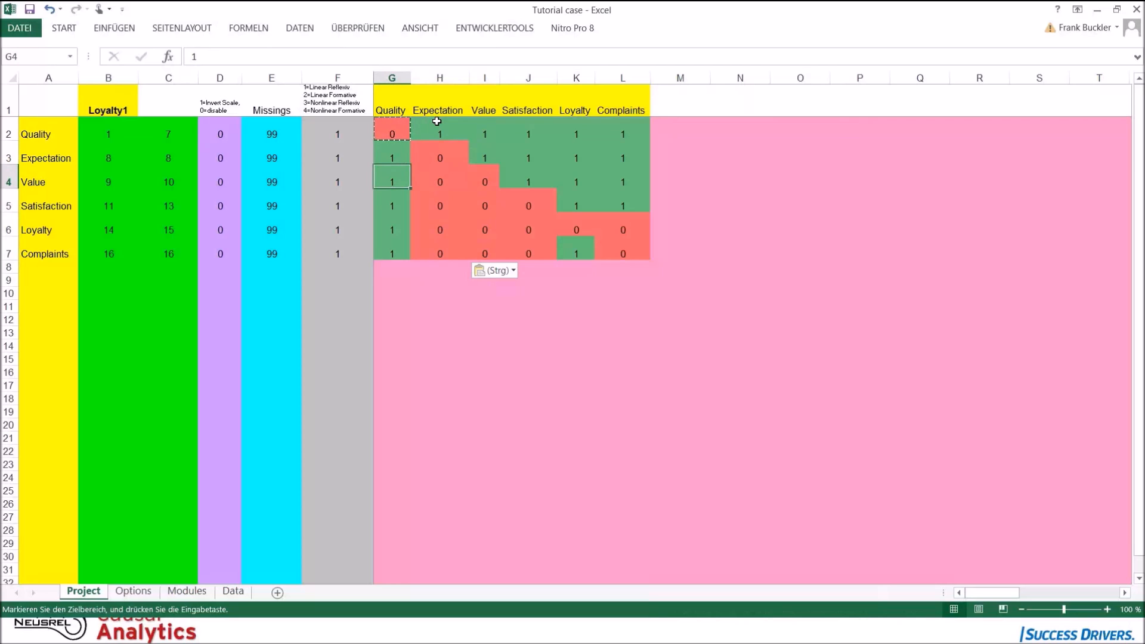
{"action": "key", "text": "shift+Down"}
{"action": "key", "text": "shift+Down"}
{"action": "key", "text": "shift+Down"}
{"action": "type", "text": "0 0 0 0"}
Paste the copied 0 into the Quality row under Expectation (H2)
{"action": "key", "text": "Up"}
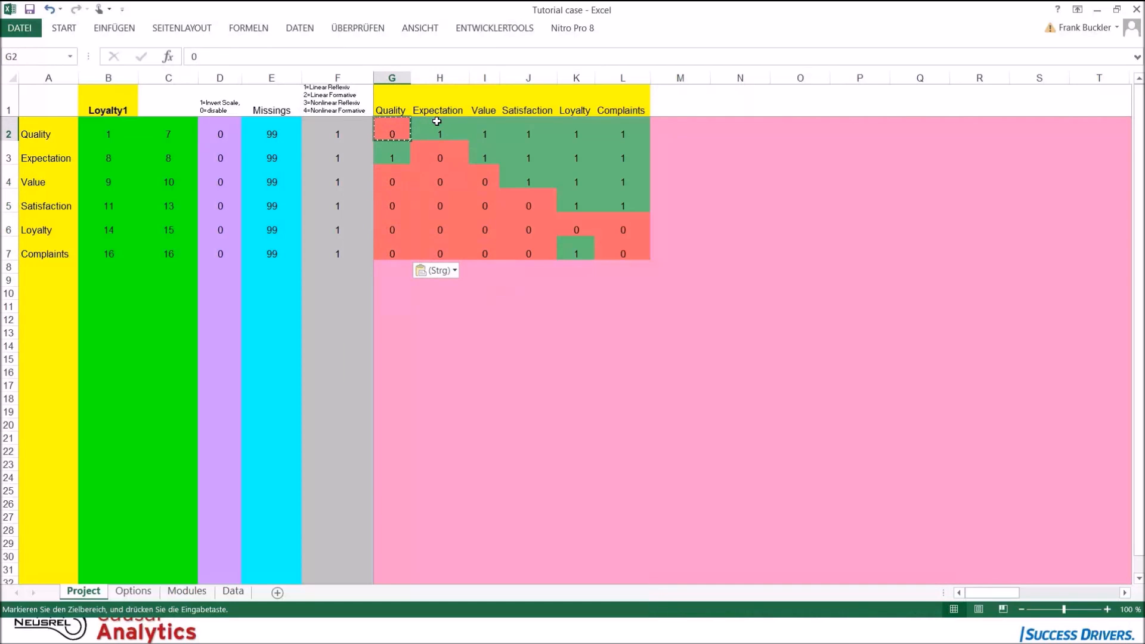
{"action": "key", "text": "Up"}
{"action": "key", "text": "Up"}
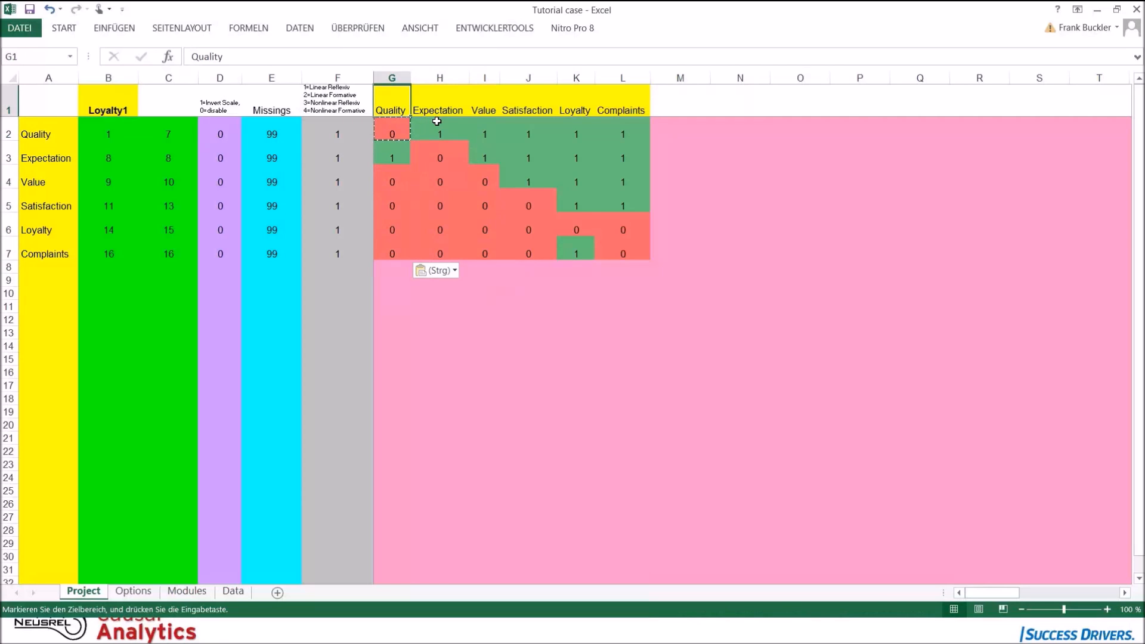
{"action": "key", "text": "Right"}
{"action": "key", "text": "Down"}
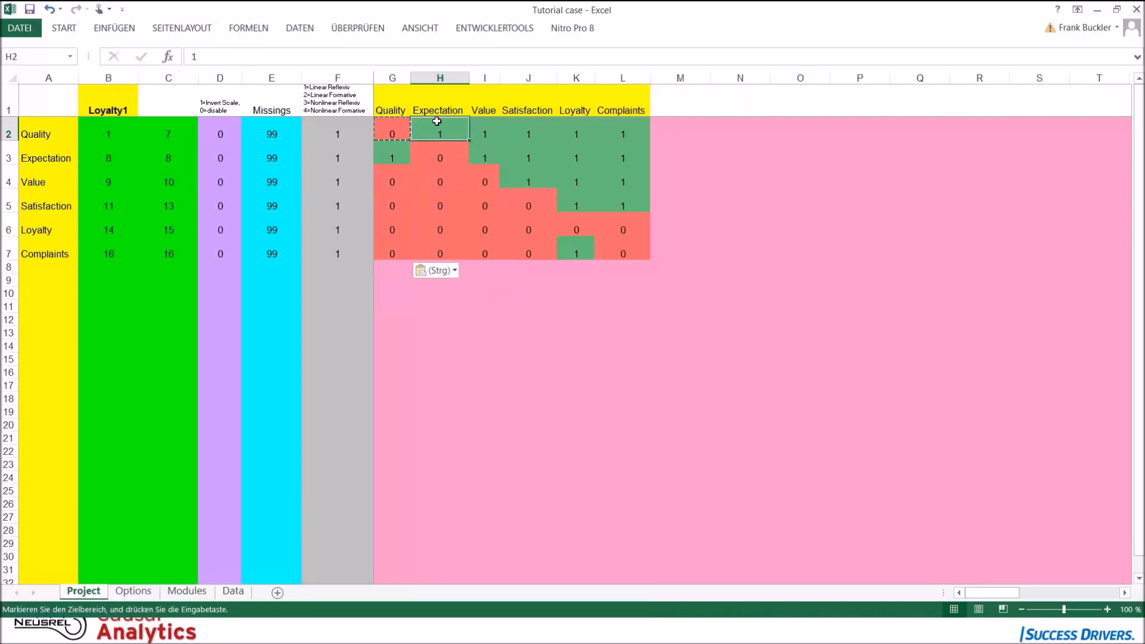
{"action": "key", "text": "ctrl+v"}
{"action": "key", "text": "Down"}
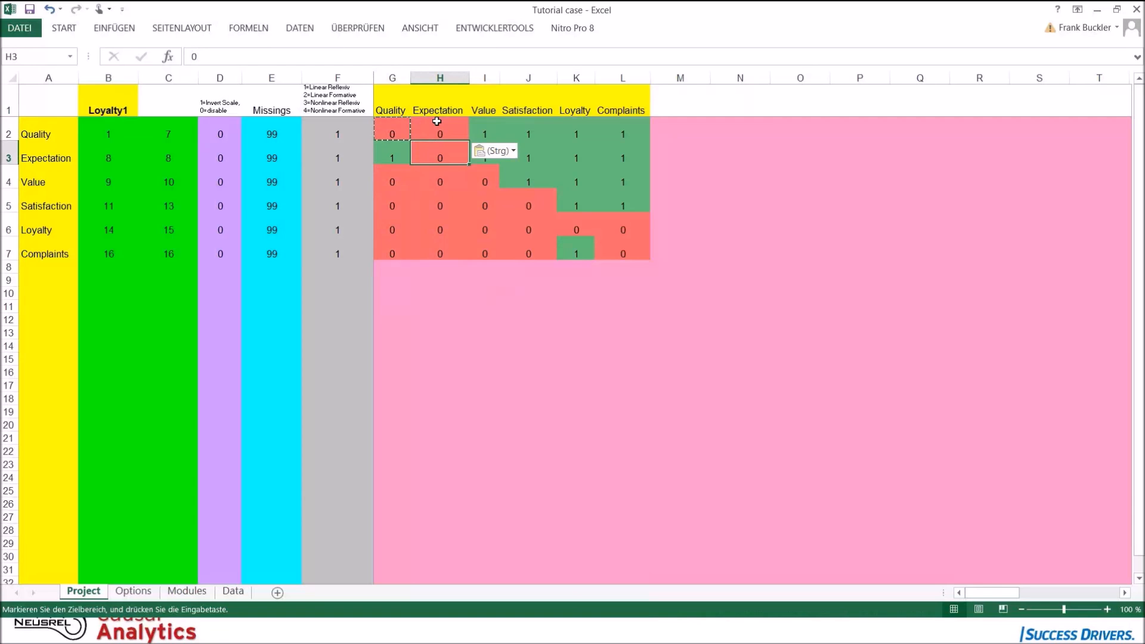
{"action": "key", "text": "Down"}
{"action": "key", "text": "Down"}
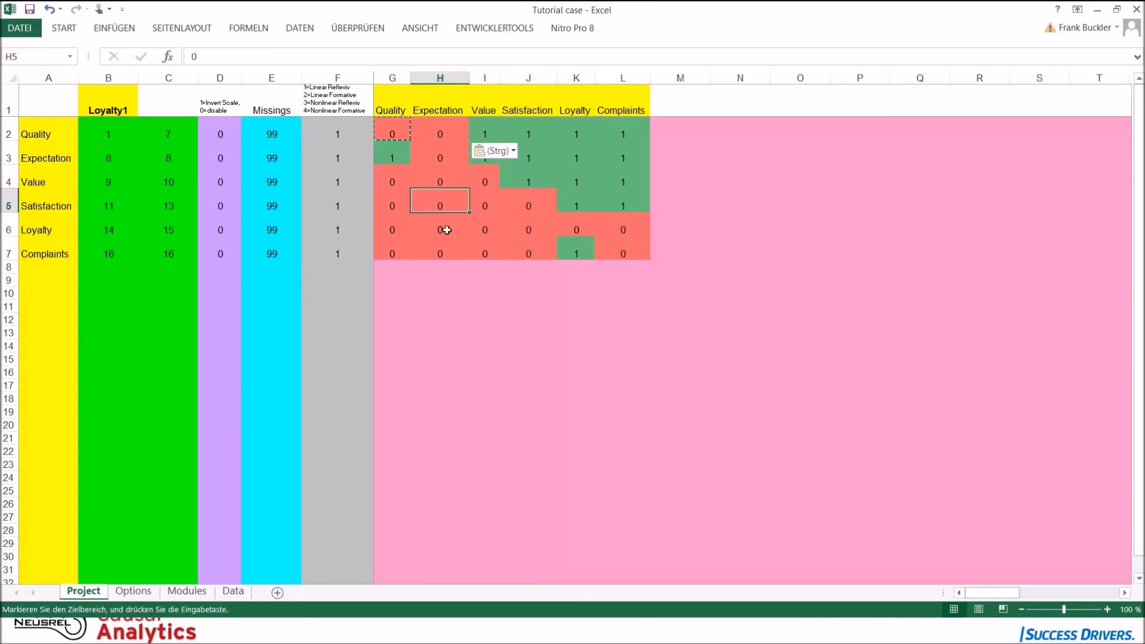
{"action": "left_click", "coordinate": [457, 244]}
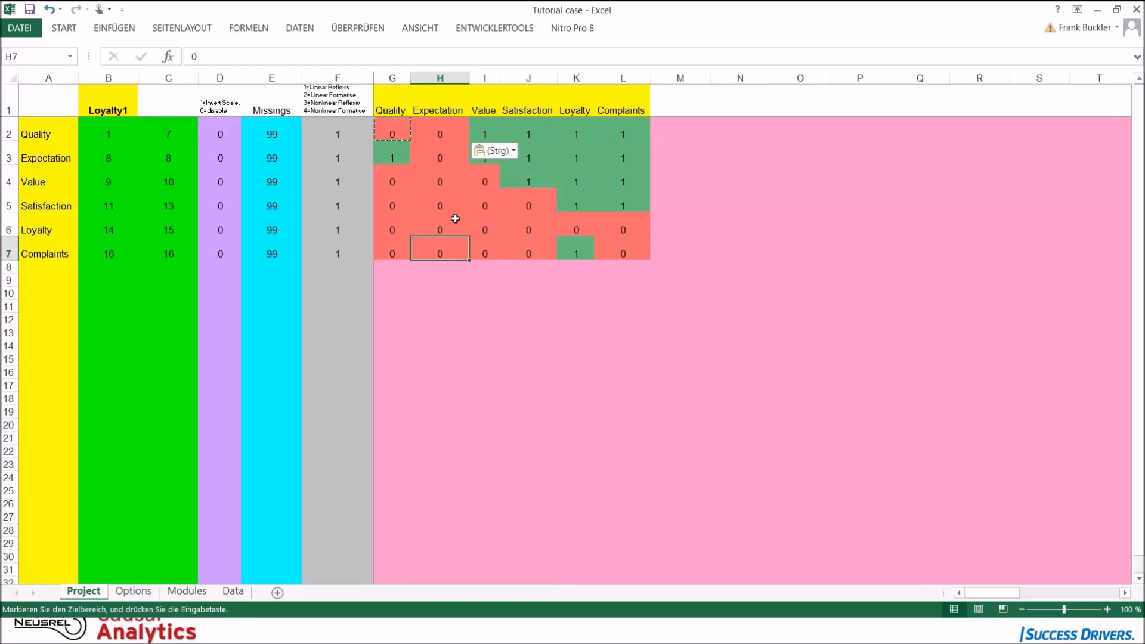
{"action": "left_click", "coordinate": [491, 225]}
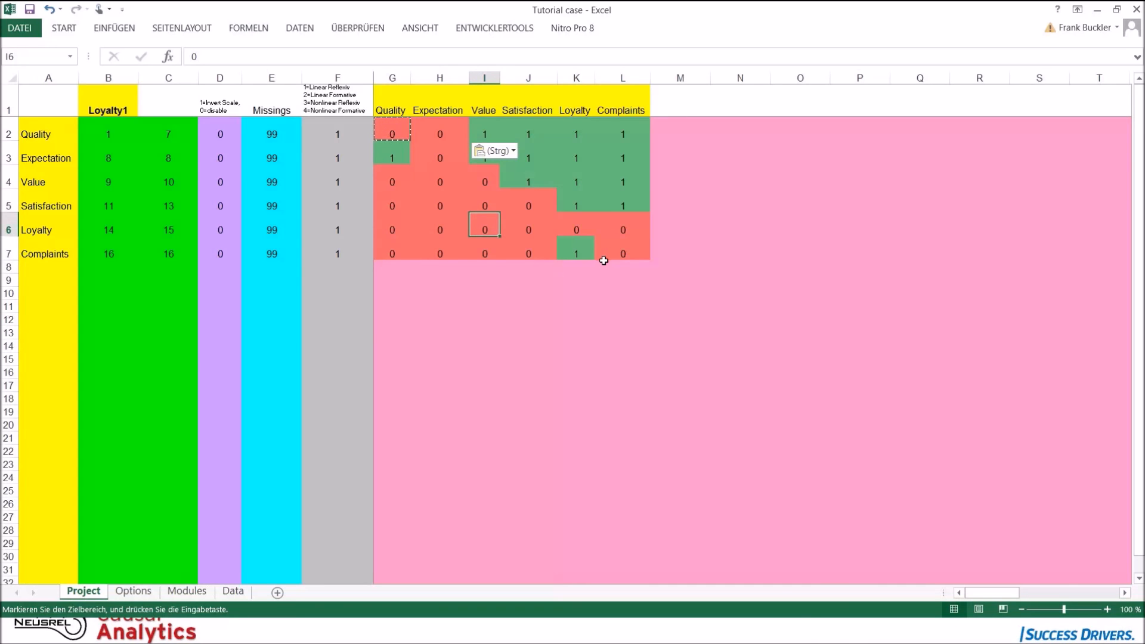
{"action": "left_click", "coordinate": [570, 309]}
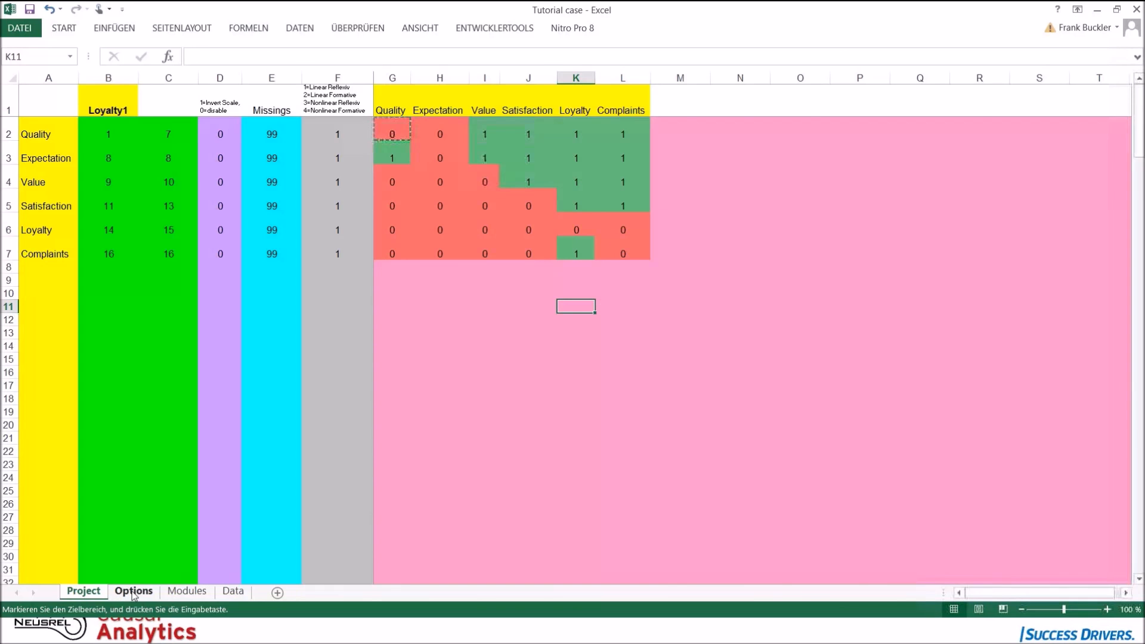
Open the Options sheet and examine the Size of CoN setting in C3
{"action": "left_click", "coordinate": [133, 592]}
{"action": "left_click", "coordinate": [132, 488]}
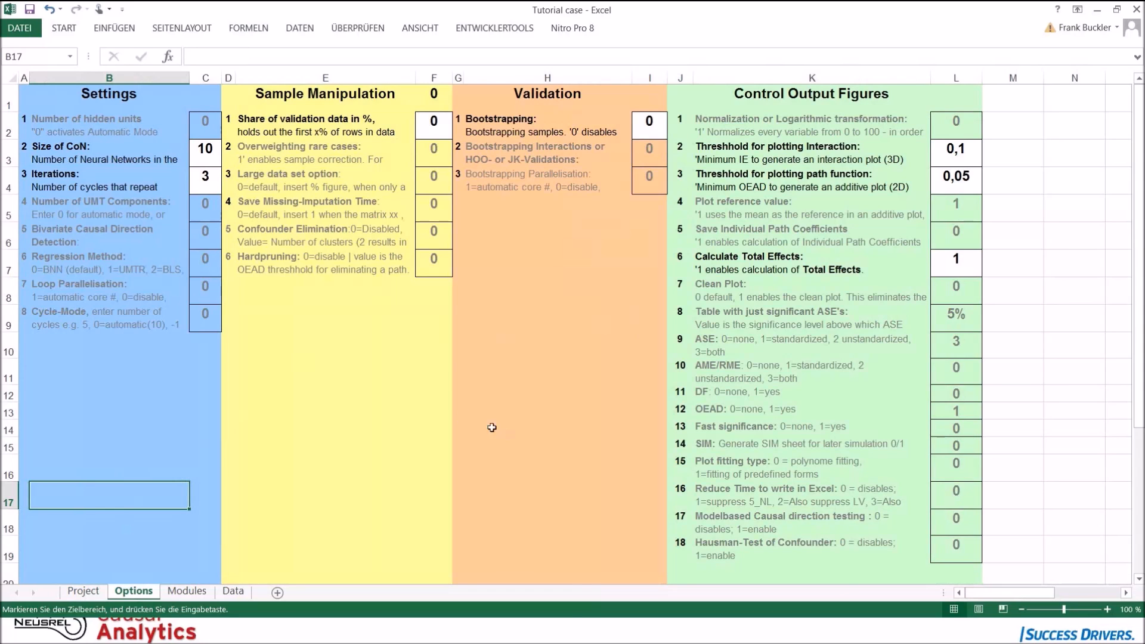
{"action": "left_click", "coordinate": [205, 152]}
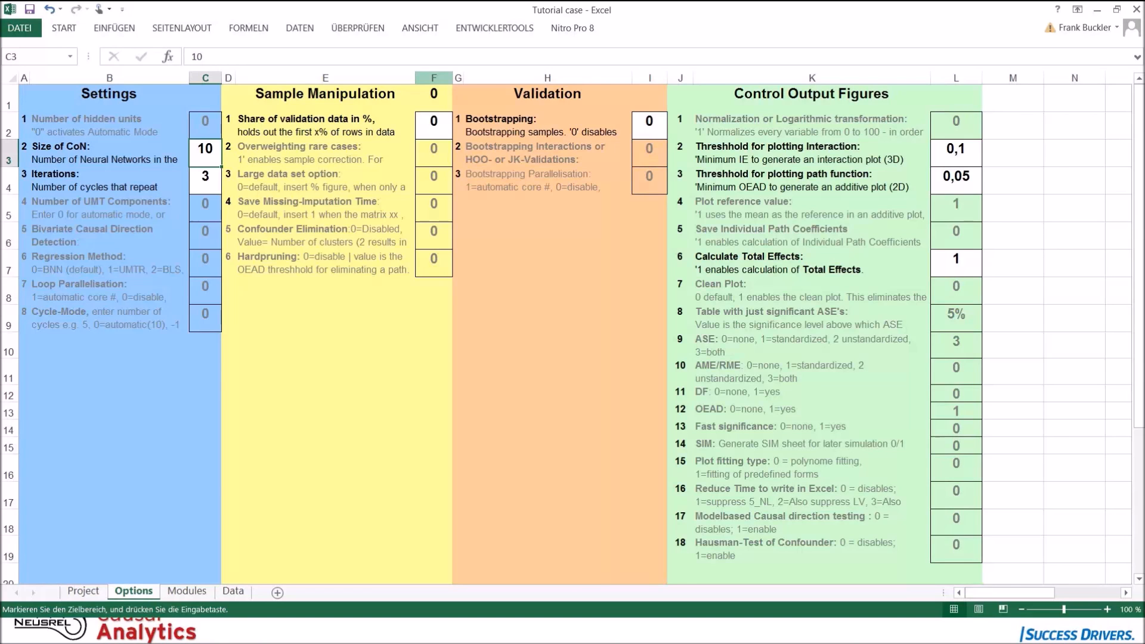
Inspect the Loyalty column of the Project matrix and check how many rows the Data sheet contains
{"action": "left_click", "coordinate": [83, 591]}
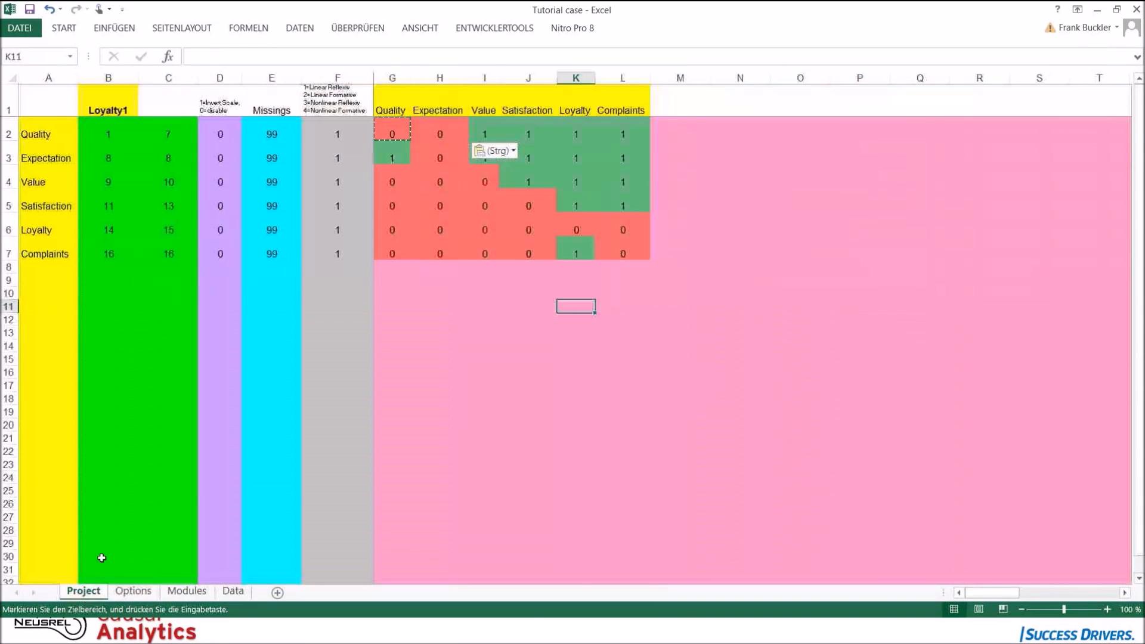
{"action": "left_click", "coordinate": [576, 78]}
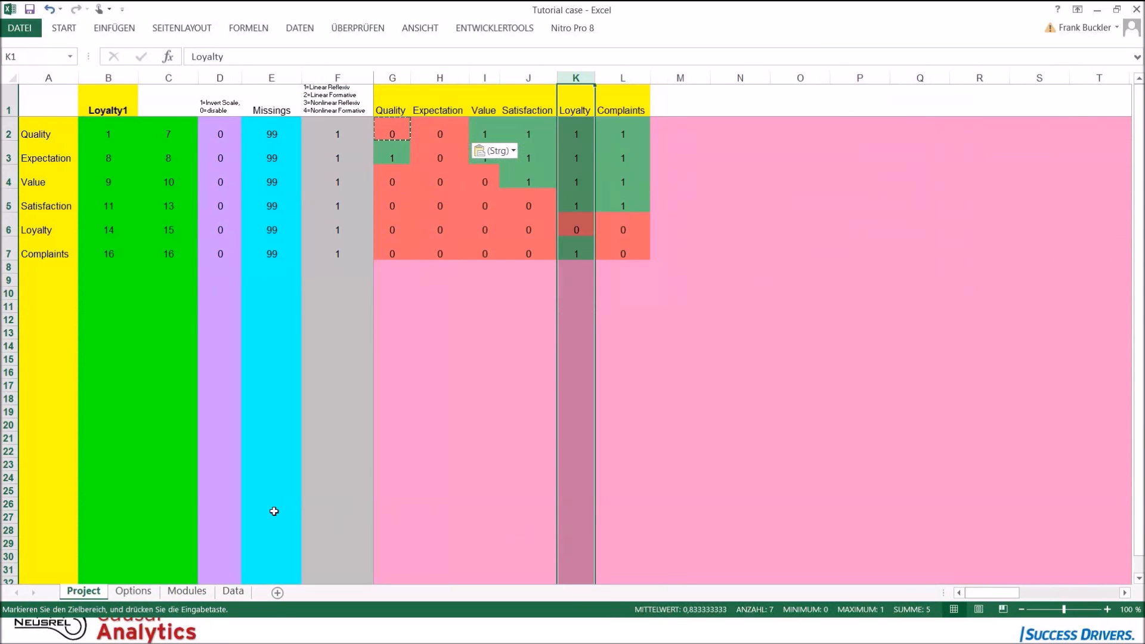
{"action": "left_click", "coordinate": [233, 590]}
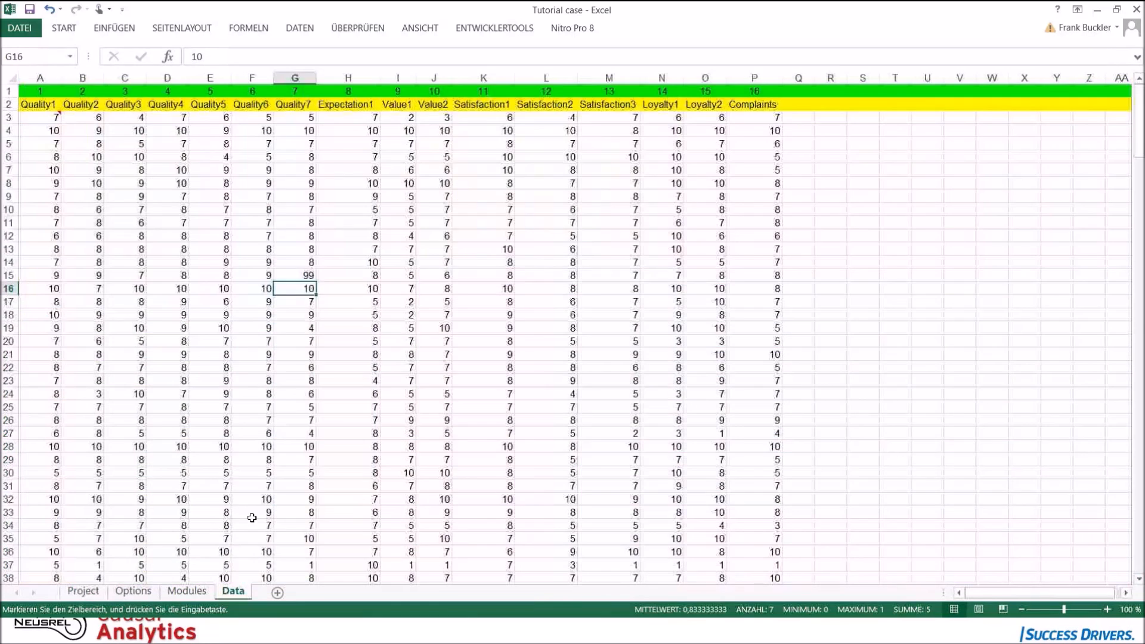
{"action": "left_click", "coordinate": [253, 512]}
{"action": "key", "text": "ctrl+Down"}
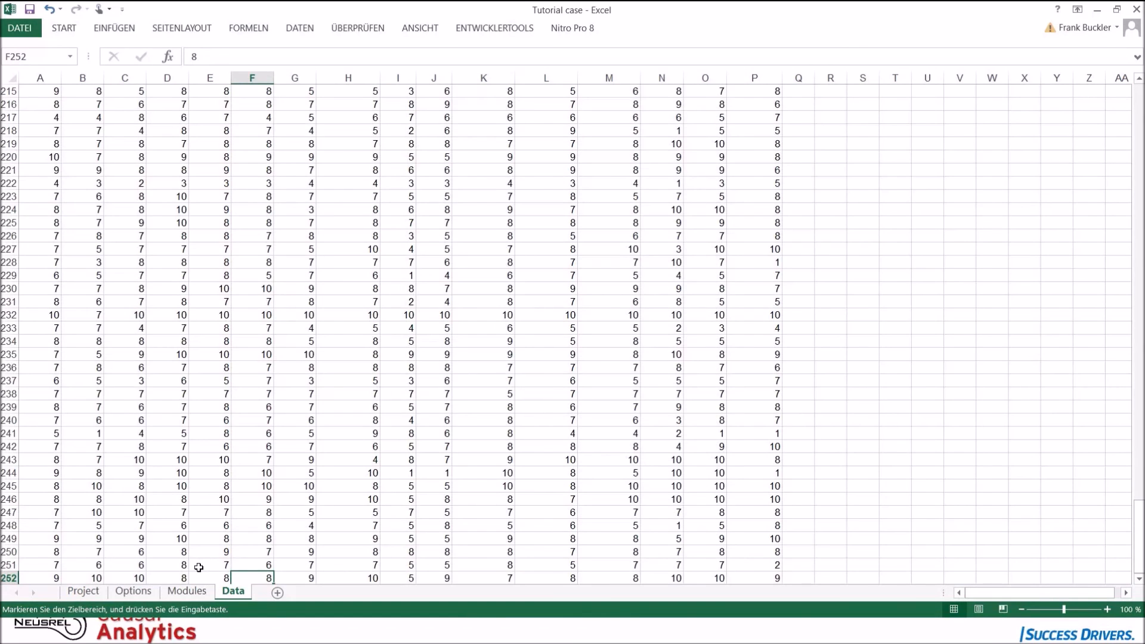
Return to the Options sheet and review the Iterations and Share of validation data settings
{"action": "left_click", "coordinate": [135, 592]}
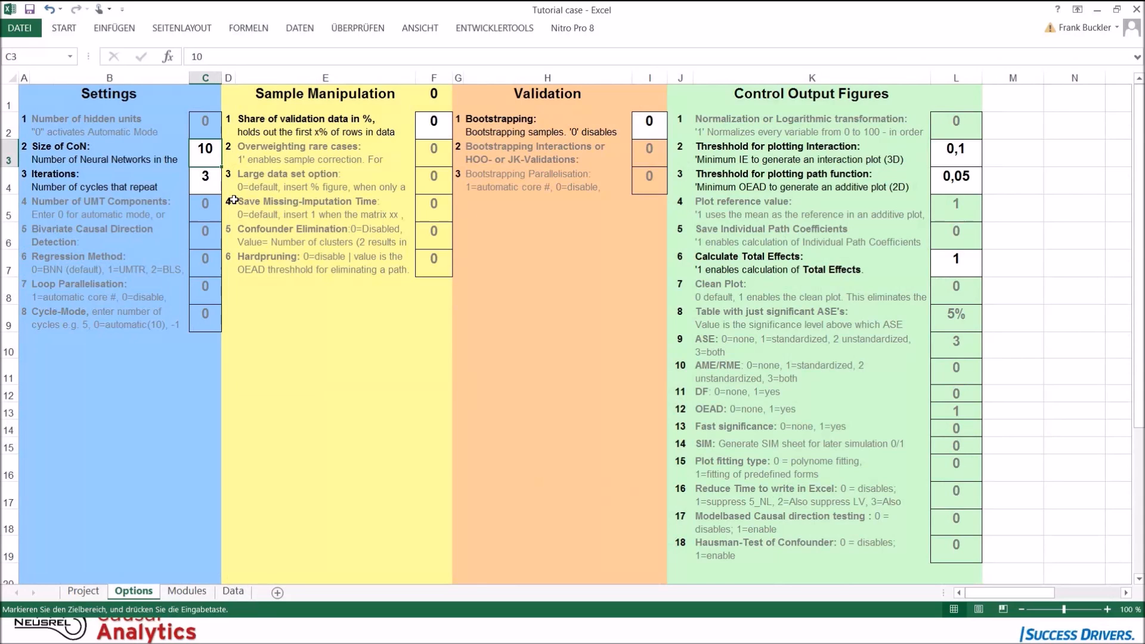
{"action": "left_click", "coordinate": [210, 177]}
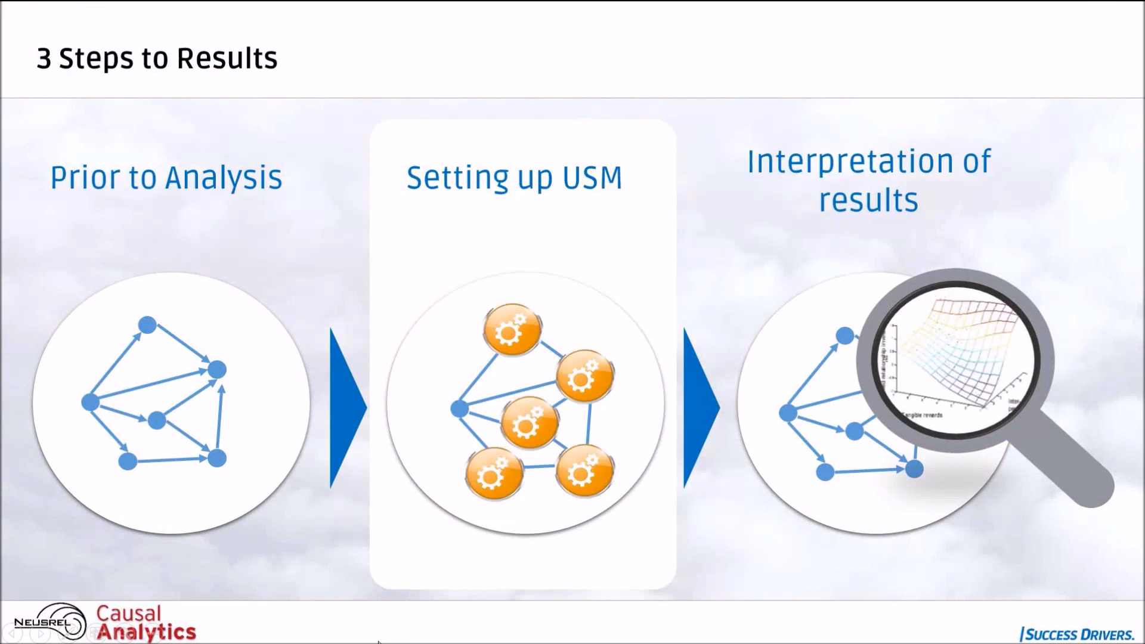
{"action": "left_click", "coordinate": [377, 642]}
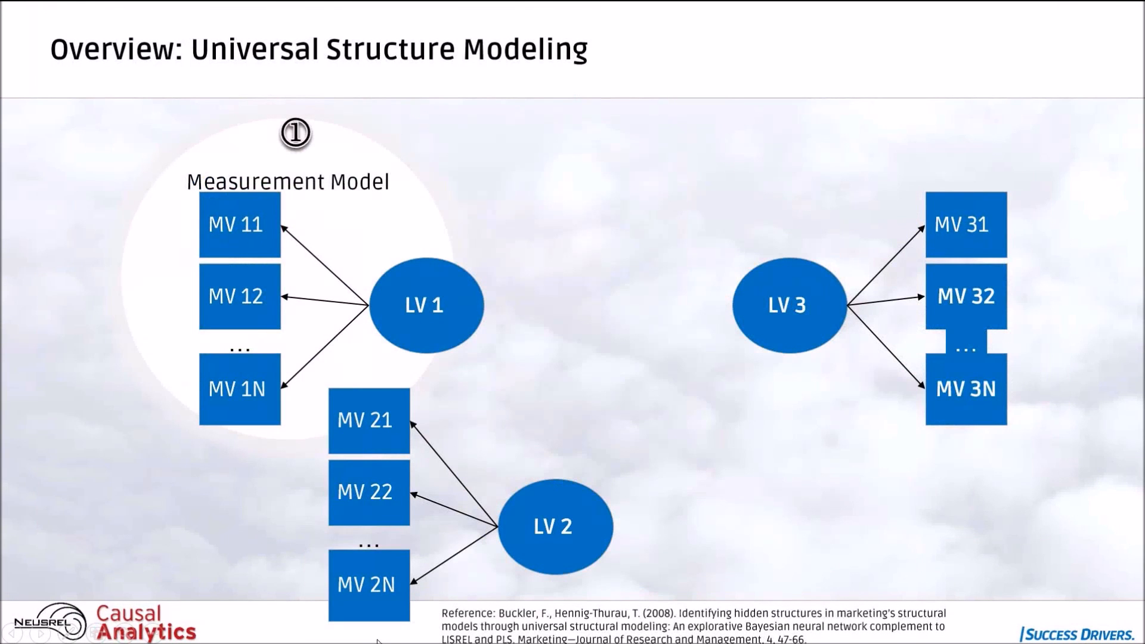
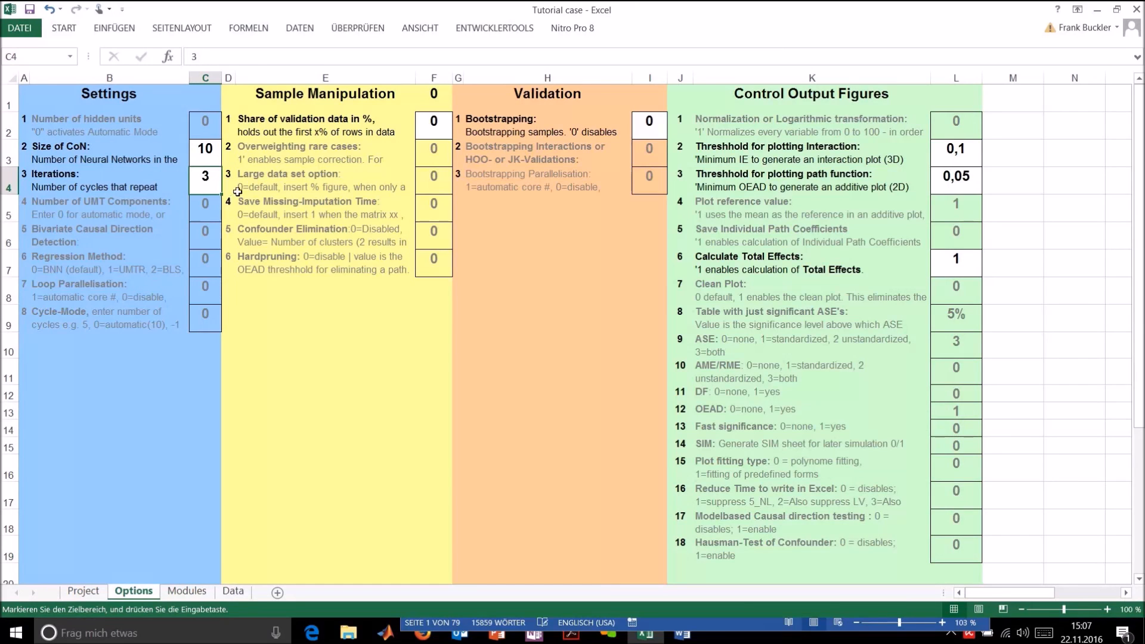
{"action": "left_click", "coordinate": [431, 120]}
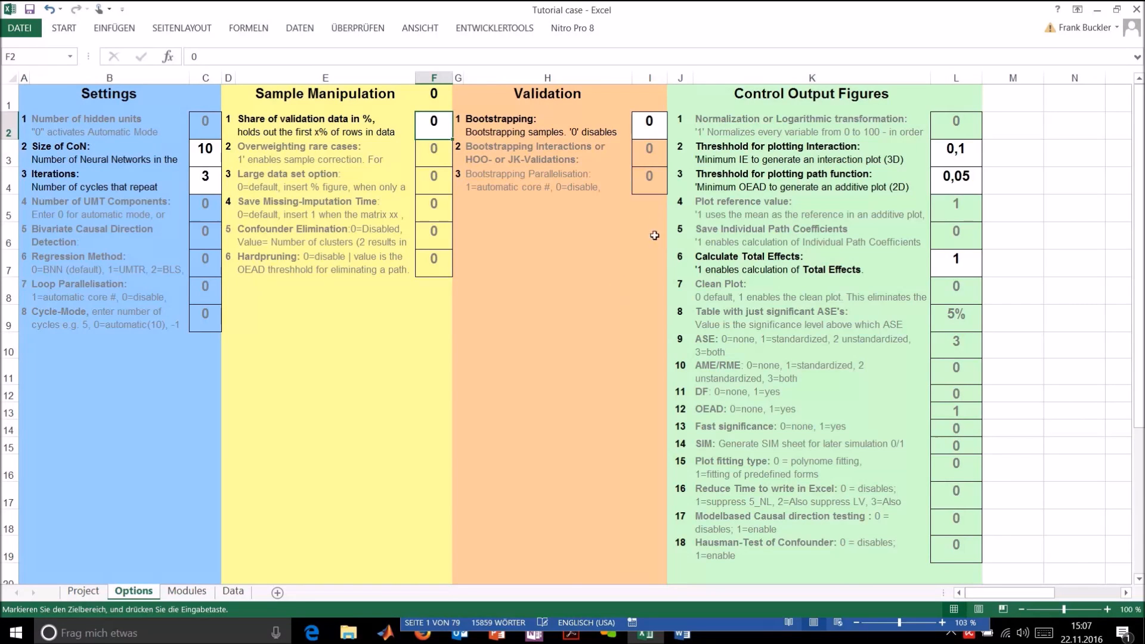
Try 100 and 200 as the number of Bootstrapping samples in I2, and set it back to 0
{"action": "left_click", "coordinate": [648, 123]}
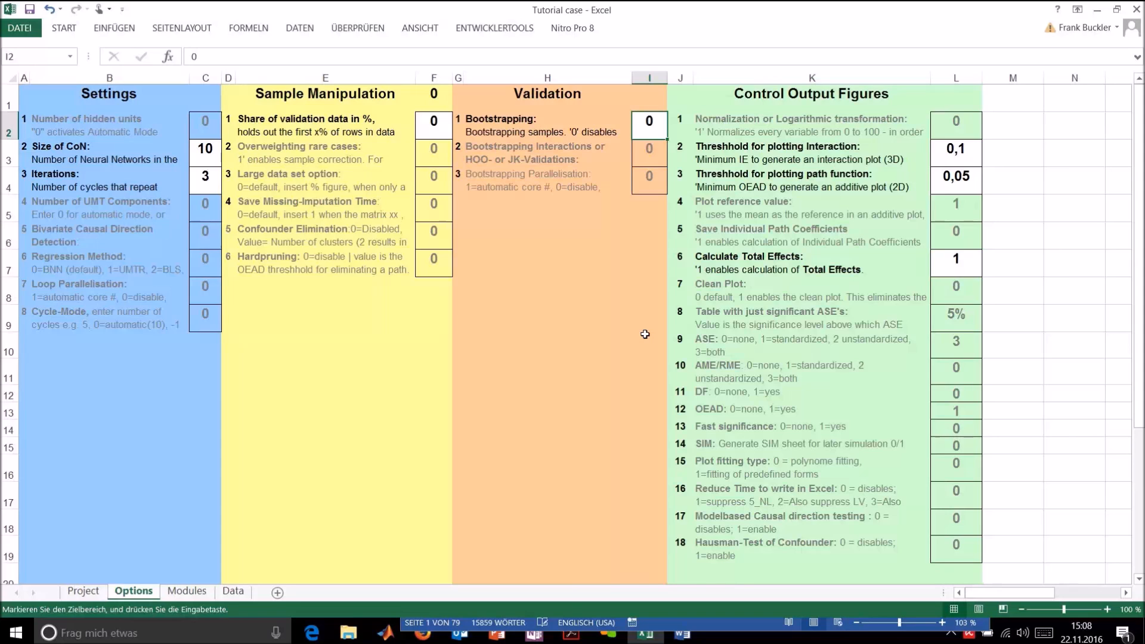
{"action": "type", "text": "100"}
{"action": "key", "text": "BackSpace"}
{"action": "key", "text": "BackSpace"}
{"action": "key", "text": "BackSpace"}
{"action": "type", "text": "200"}
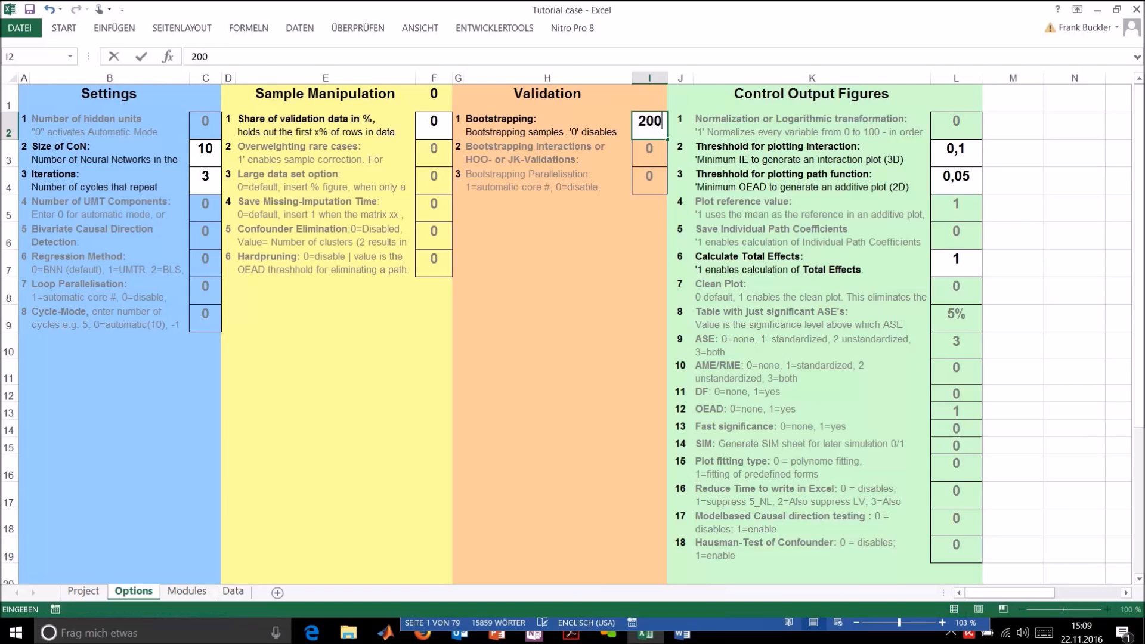
{"action": "key", "text": "BackSpace"}
{"action": "key", "text": "BackSpace"}
{"action": "key", "text": "BackSpace"}
{"action": "type", "text": "0"}
{"action": "key", "text": "Return"}
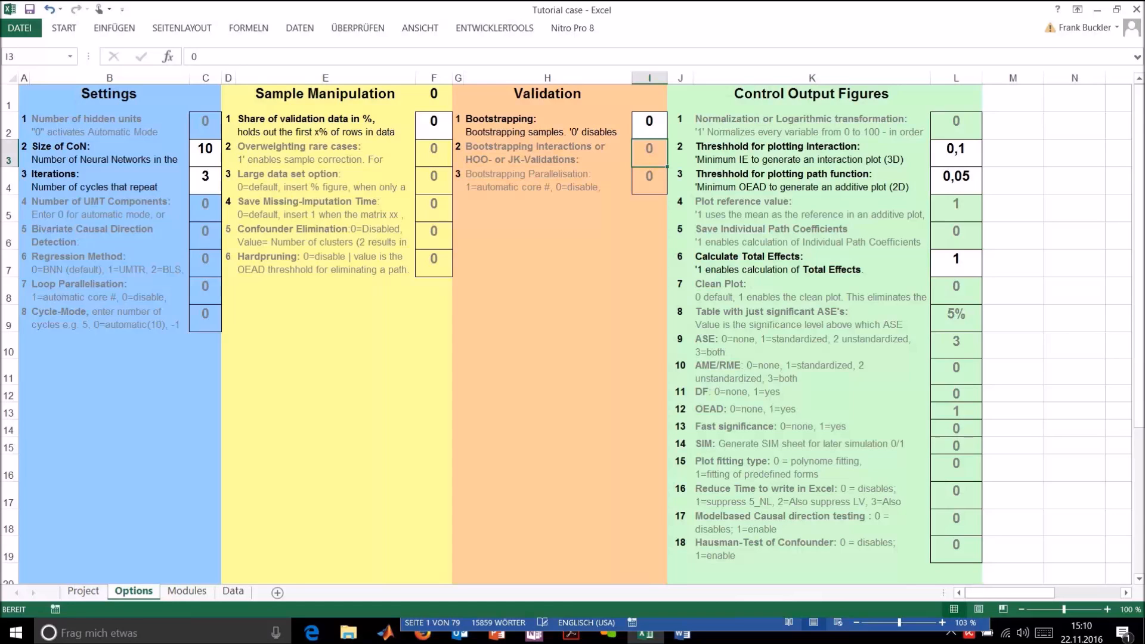
Set the threshold for plotting the path function (L4) to 0
{"action": "left_click", "coordinate": [971, 160]}
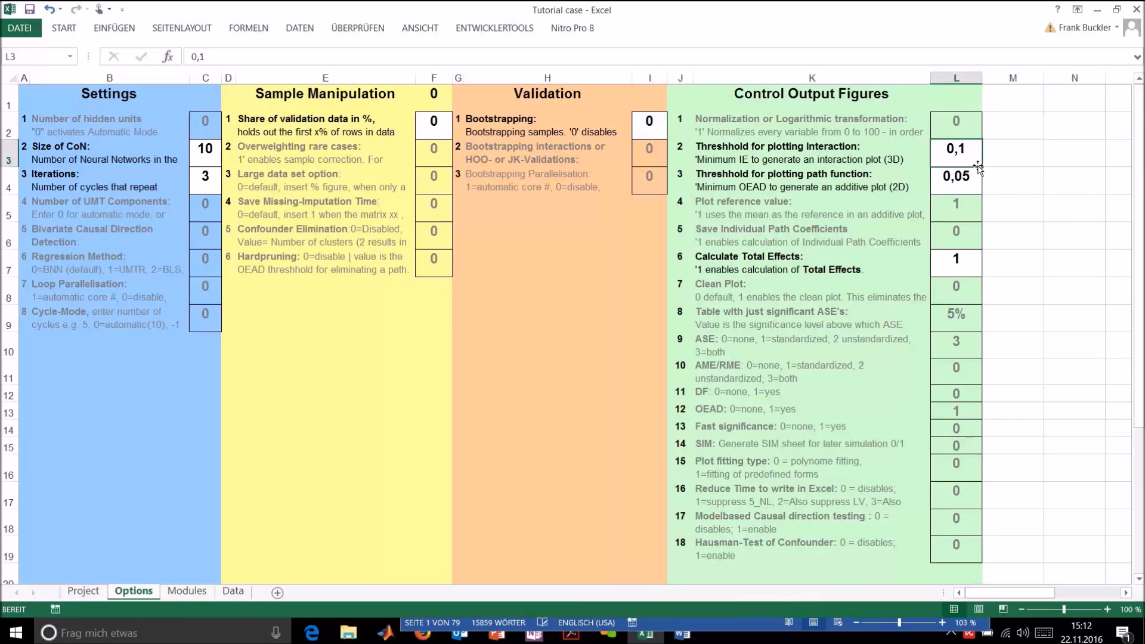
{"action": "key", "text": "Down"}
{"action": "type", "text": "0"}
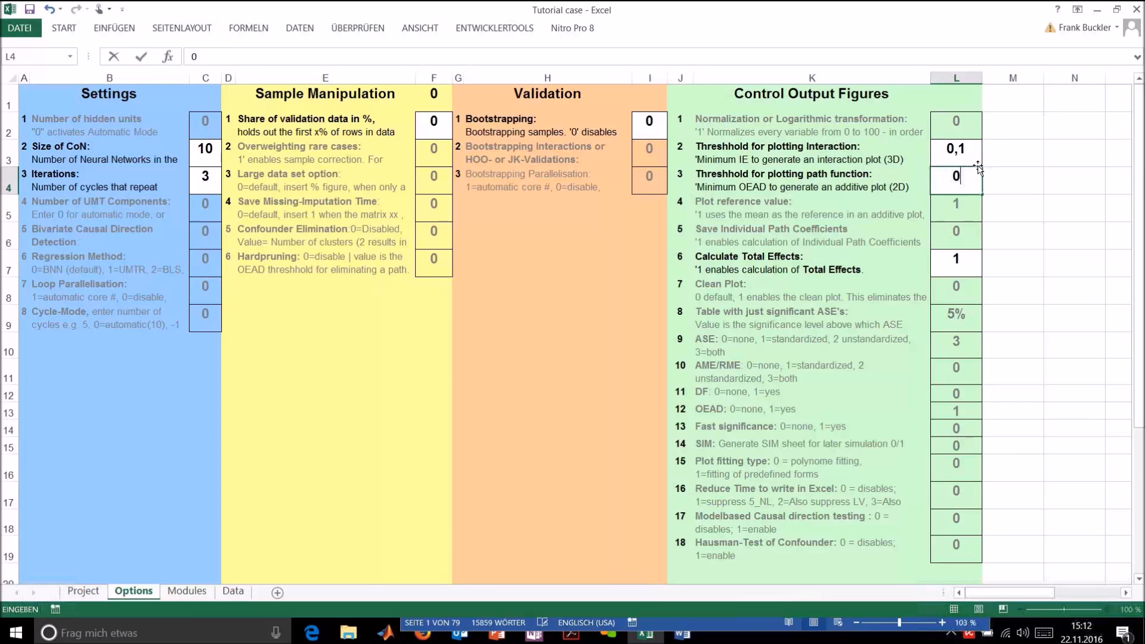
{"action": "key", "text": "Return"}
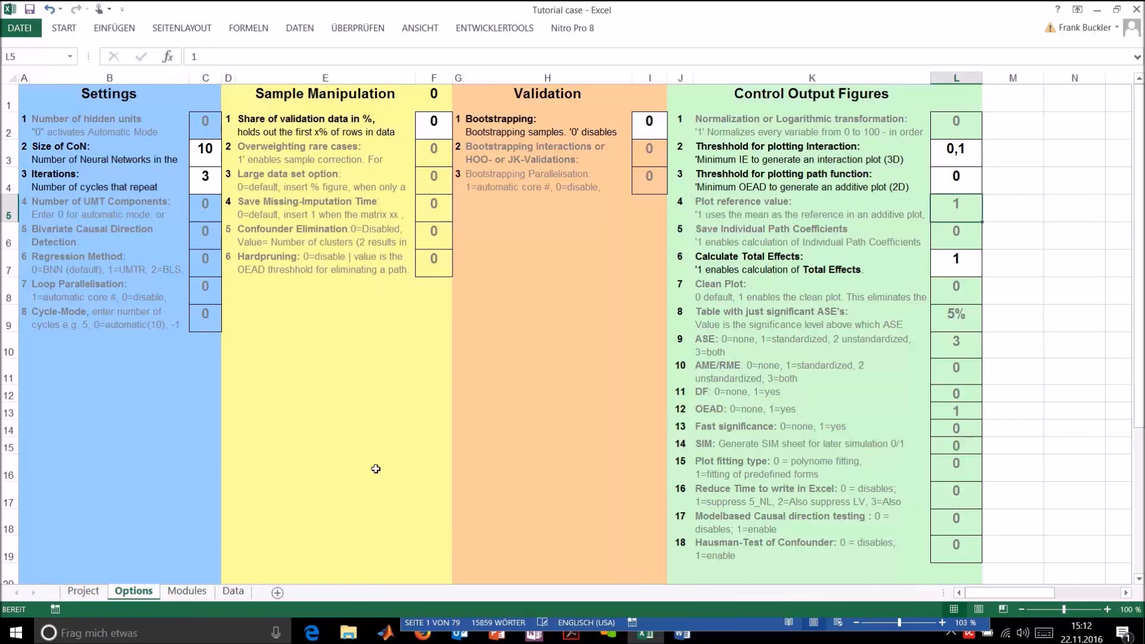
Review the path matrix G2:L7 on the Project sheet and return to the Options sheet
{"action": "left_click", "coordinate": [82, 591]}
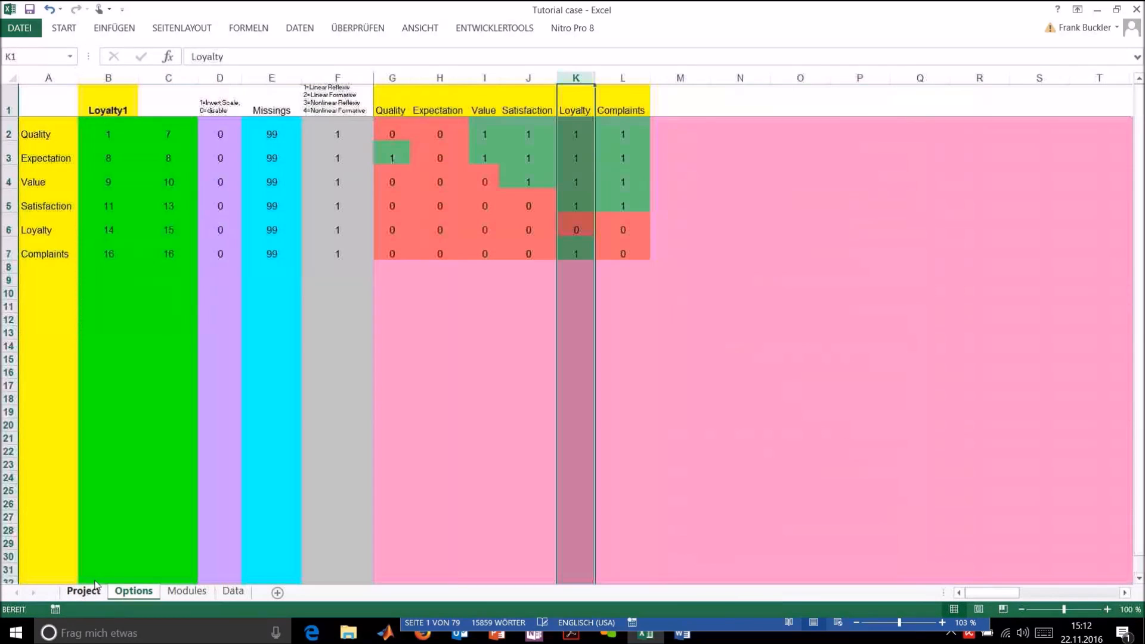
{"action": "left_click", "coordinate": [388, 130]}
{"action": "left_click_drag", "start_coordinate": [388, 130], "coordinate": [623, 246]}
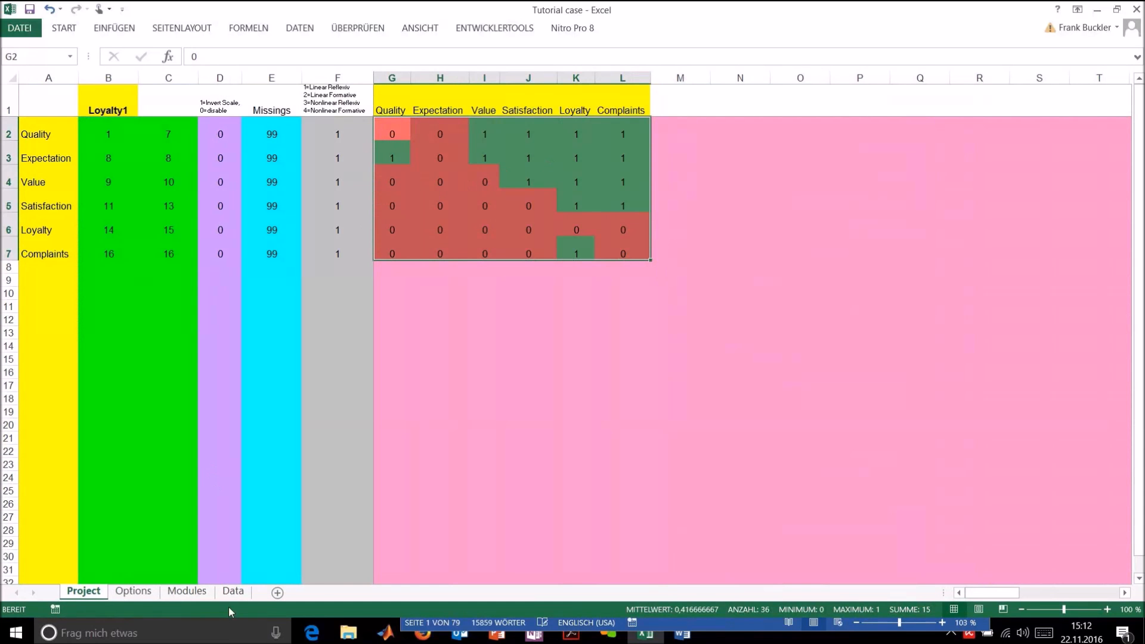
{"action": "left_click", "coordinate": [133, 591]}
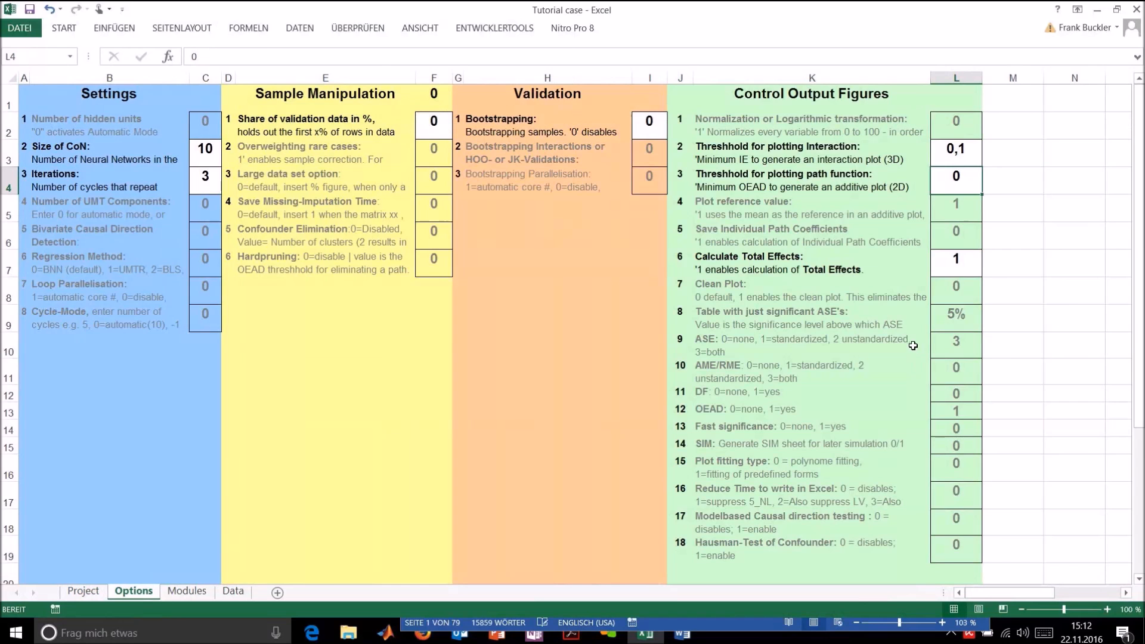
Check the interaction plotting threshold and examine the Loyalty, Satisfaction and Complaints columns of the path matrix on the Project sheet
{"action": "left_click", "coordinate": [972, 148]}
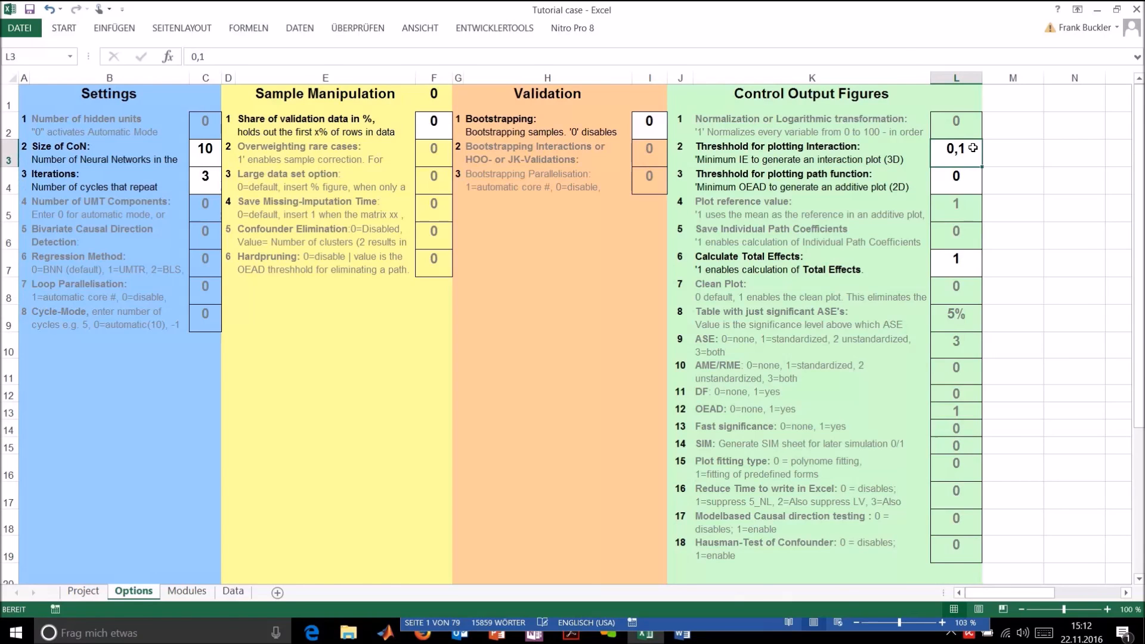
{"action": "left_click", "coordinate": [84, 590]}
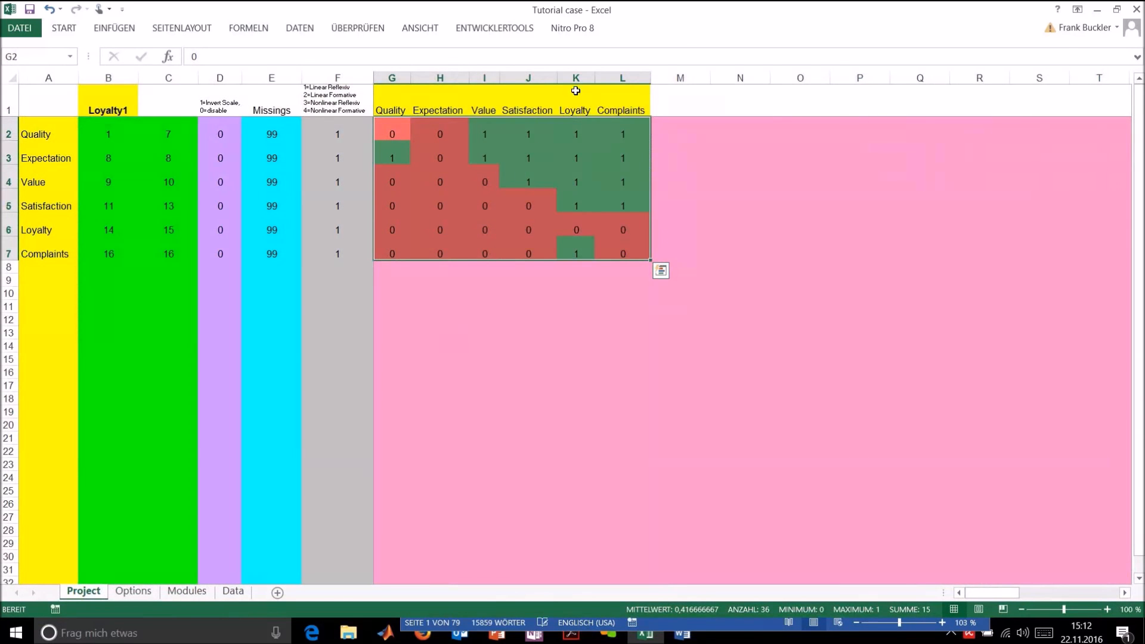
{"action": "left_click", "coordinate": [576, 78]}
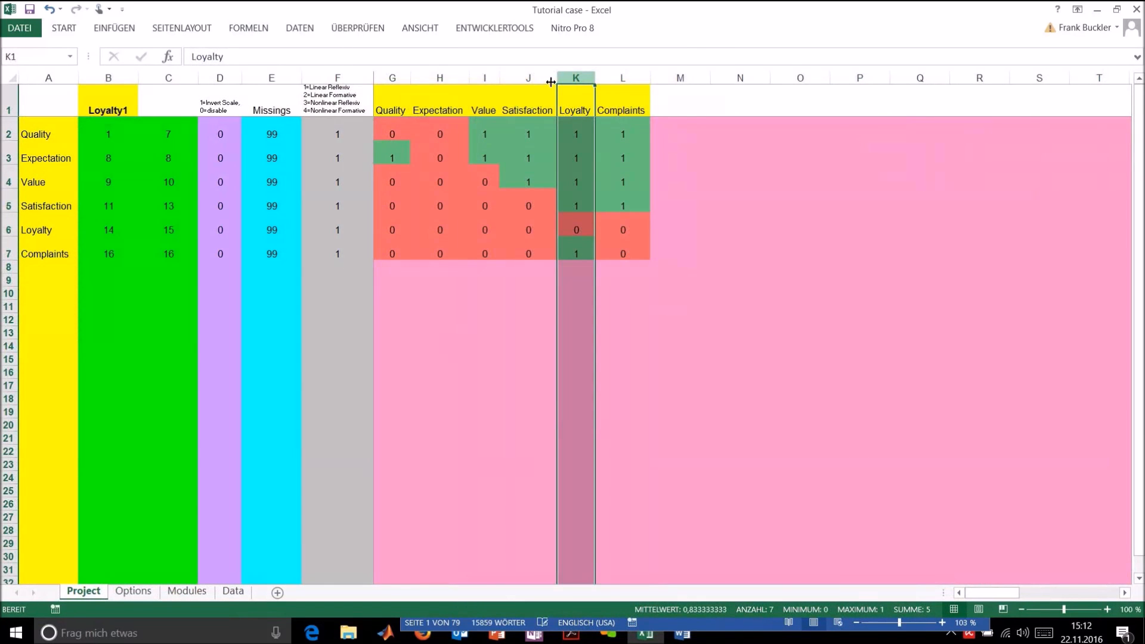
{"action": "left_click", "coordinate": [549, 80]}
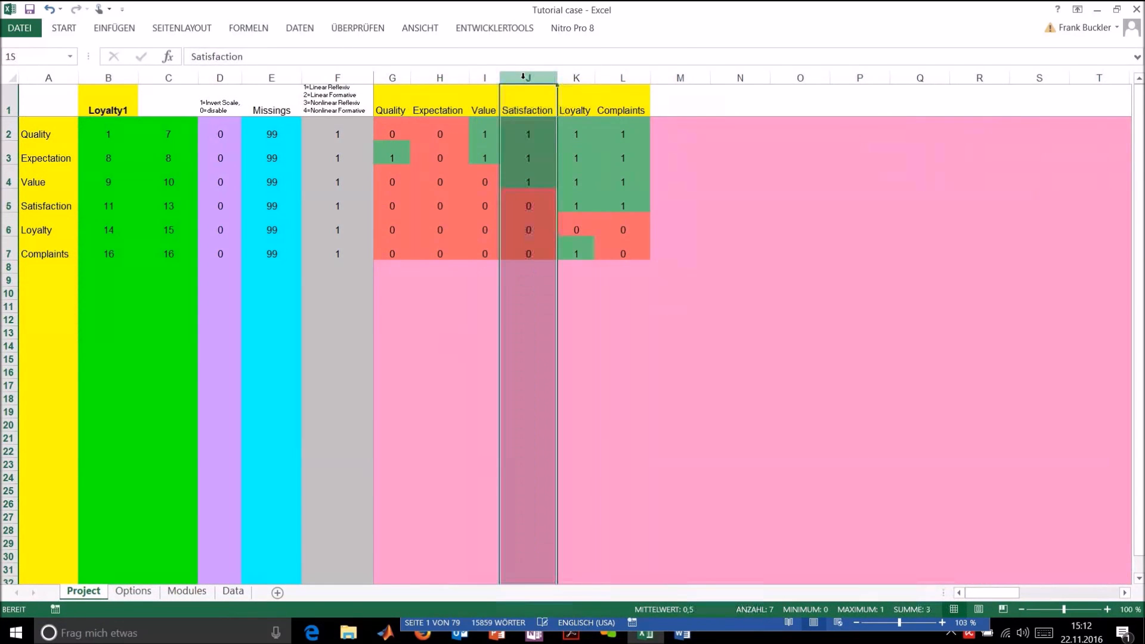
{"action": "left_click", "coordinate": [614, 79]}
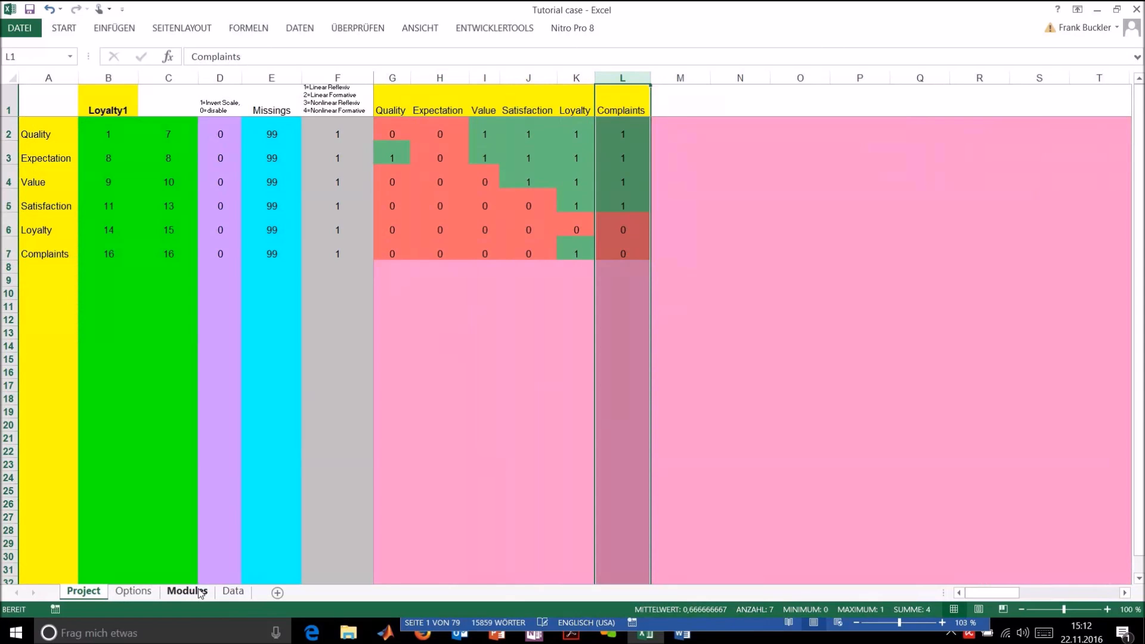
On the Options sheet, set the threshold for plotting interaction (L3) to 0,1 and for plotting the path function (L4) to 0,02
{"action": "left_click", "coordinate": [143, 594]}
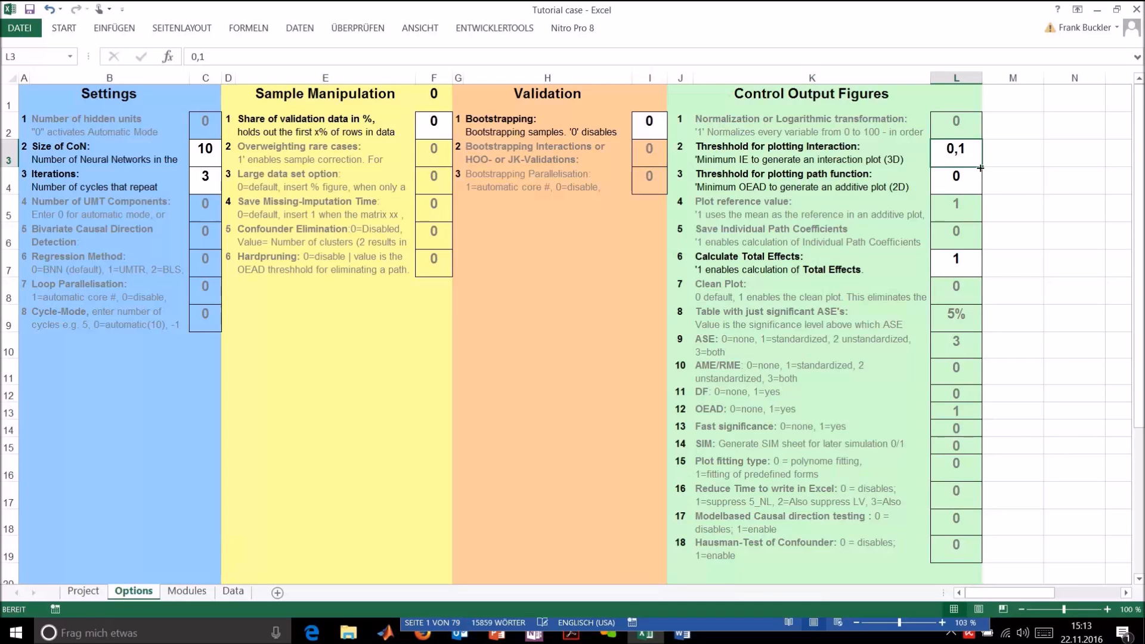
{"action": "type", "text": ","}
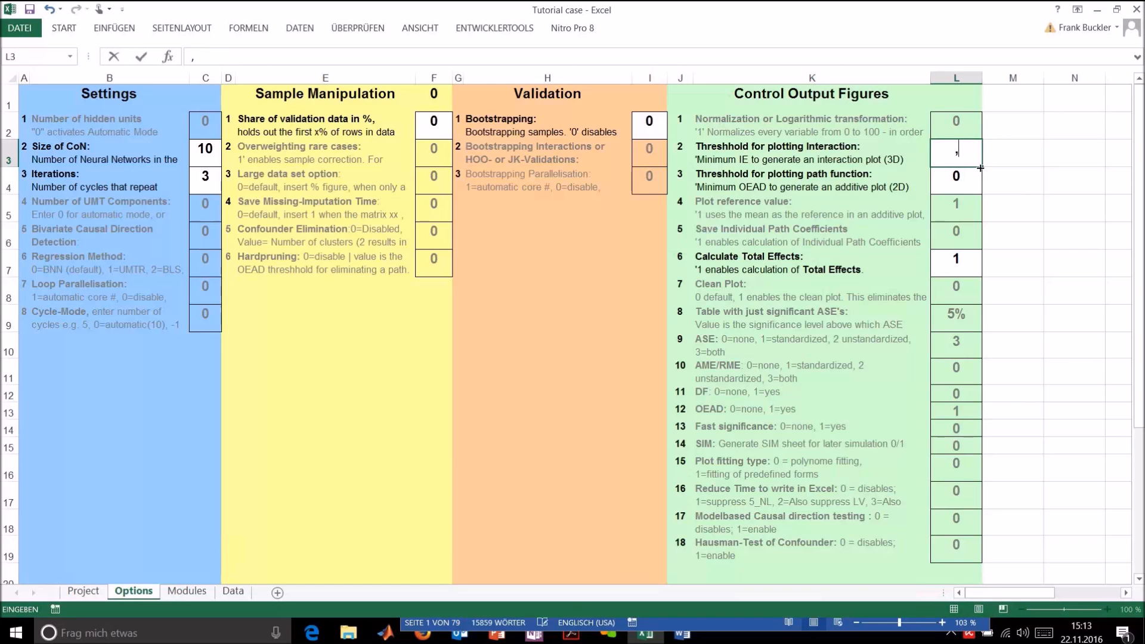
{"action": "type", "text": "1"}
{"action": "key", "text": "Return"}
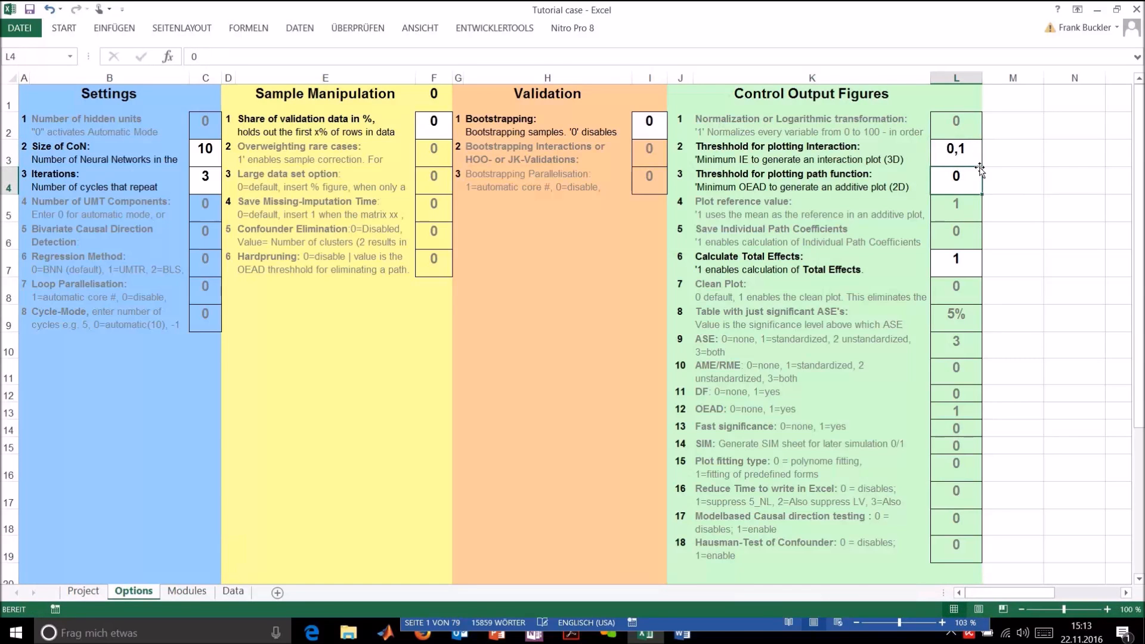
{"action": "type", "text": ",02"}
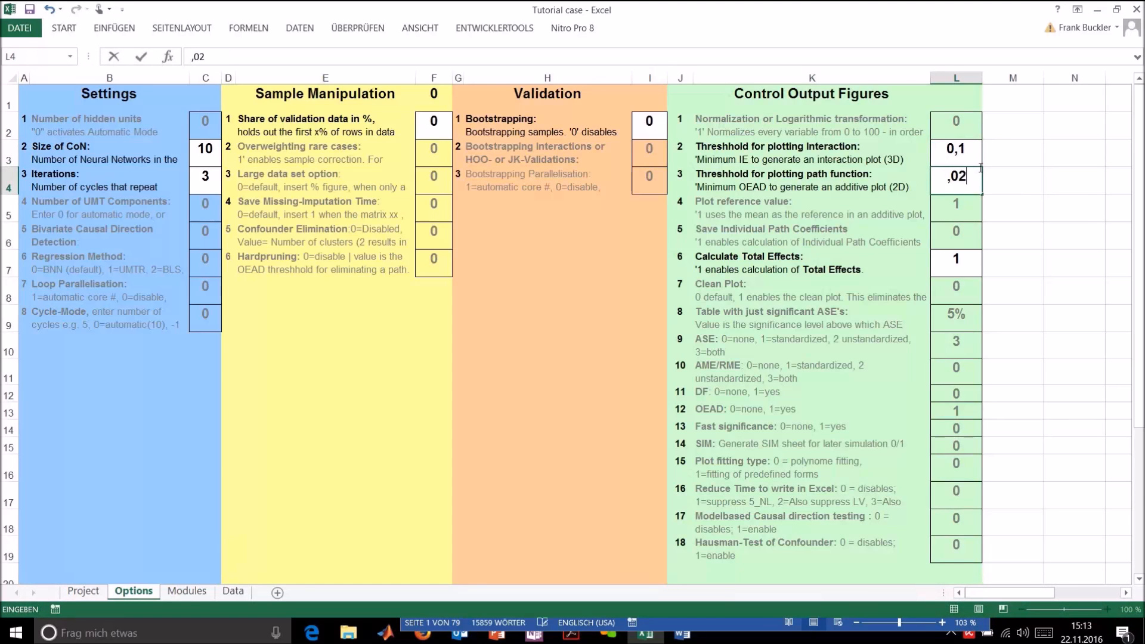
{"action": "key", "text": "Return"}
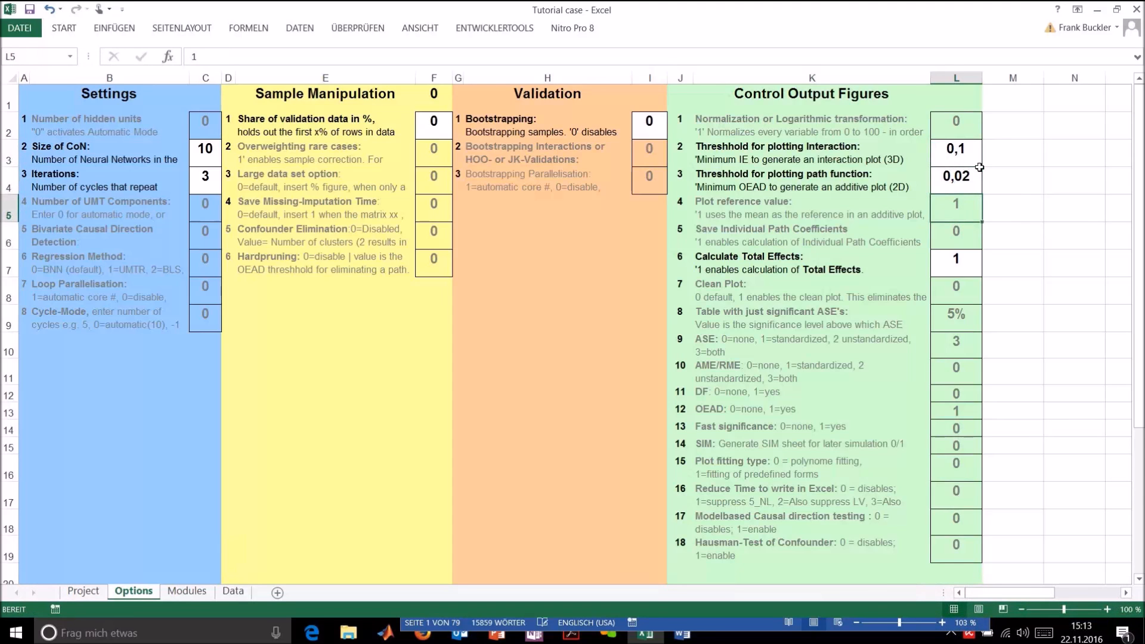
{"action": "left_click", "coordinate": [951, 175]}
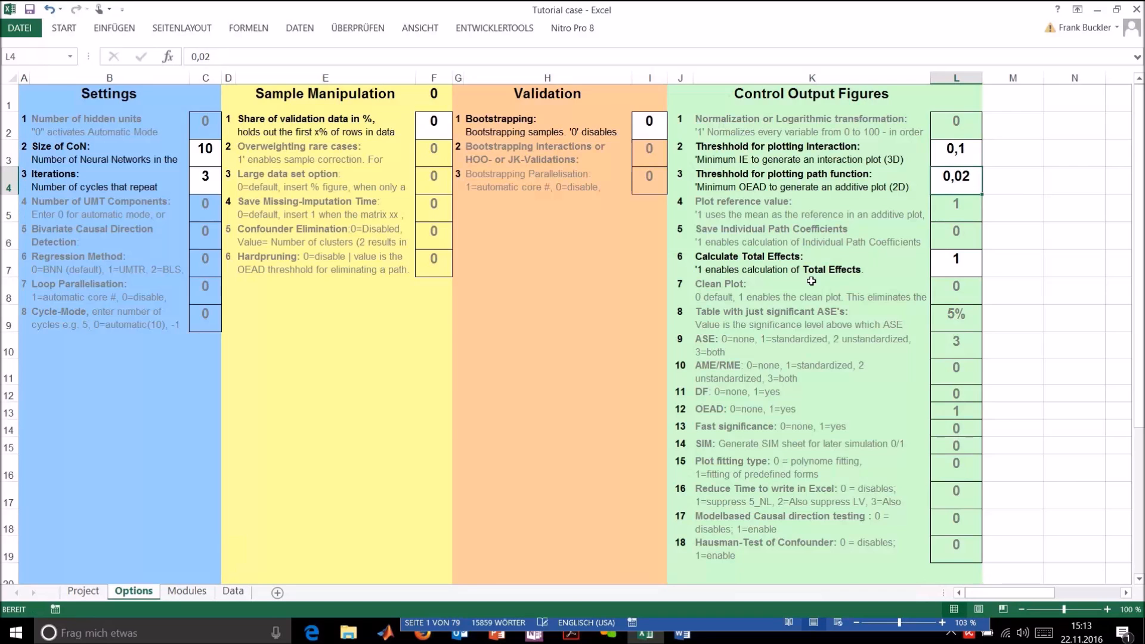
Review the Calculate Total Effects option alongside the direct and indirect paths from Quality to Loyalty in the Project matrix
{"action": "left_click", "coordinate": [960, 264]}
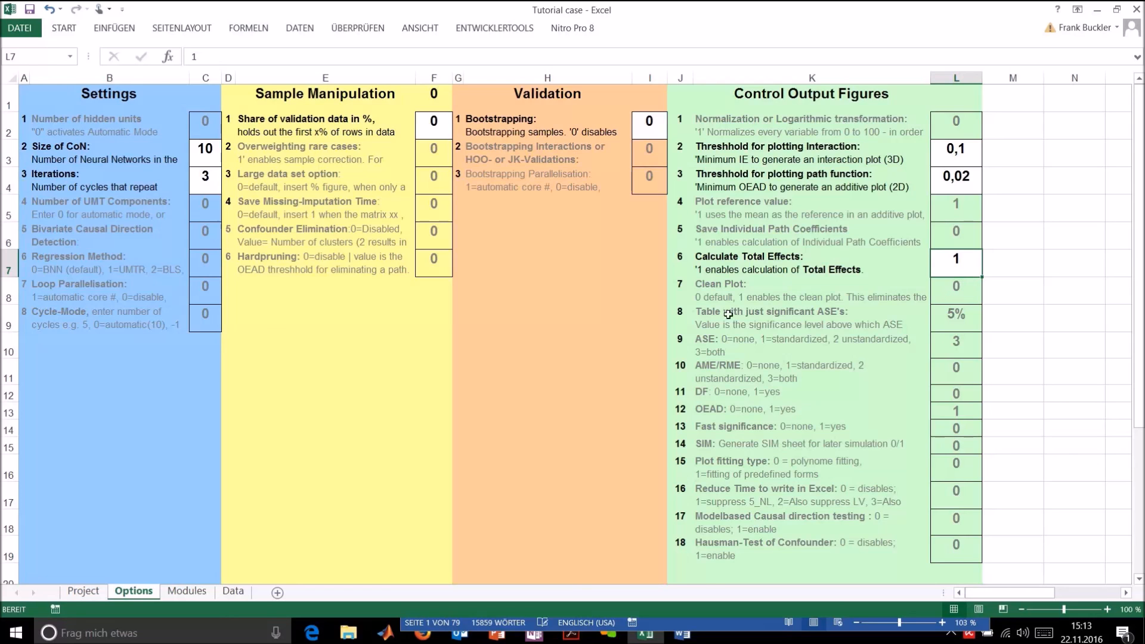
{"action": "left_click", "coordinate": [83, 591]}
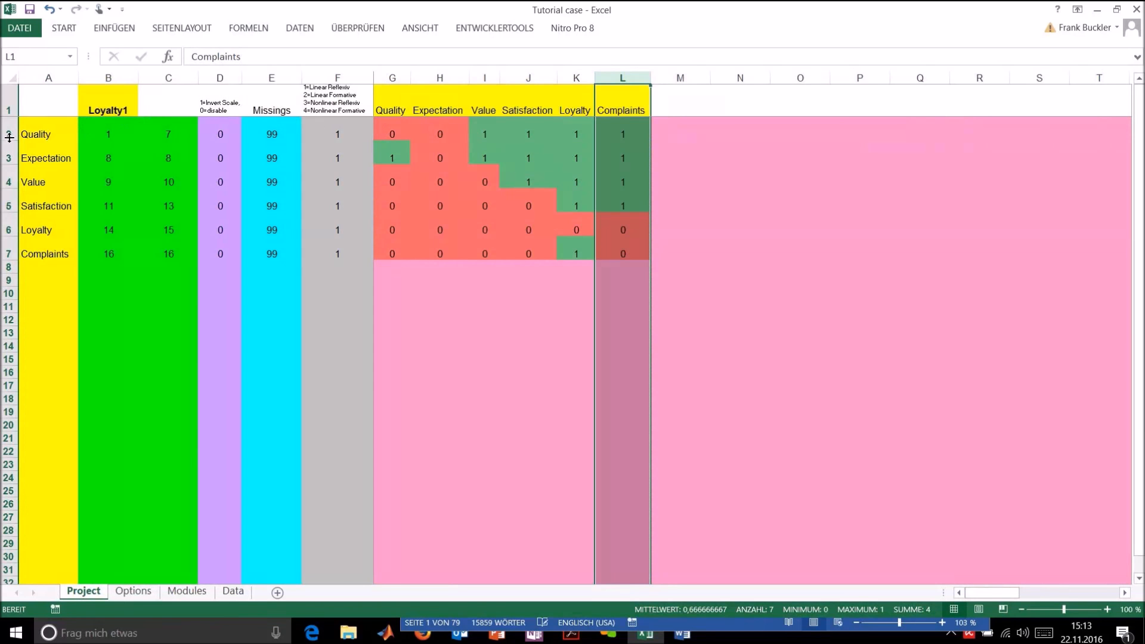
{"action": "left_click", "coordinate": [48, 134]}
{"action": "left_click", "coordinate": [587, 132]}
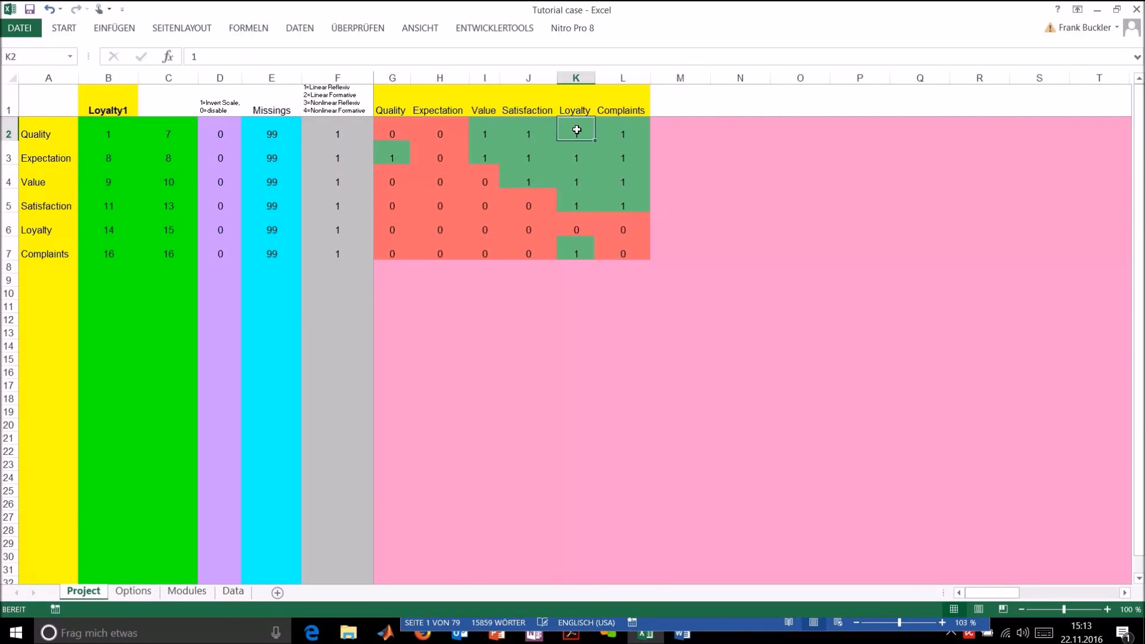
{"action": "left_click", "coordinate": [63, 132]}
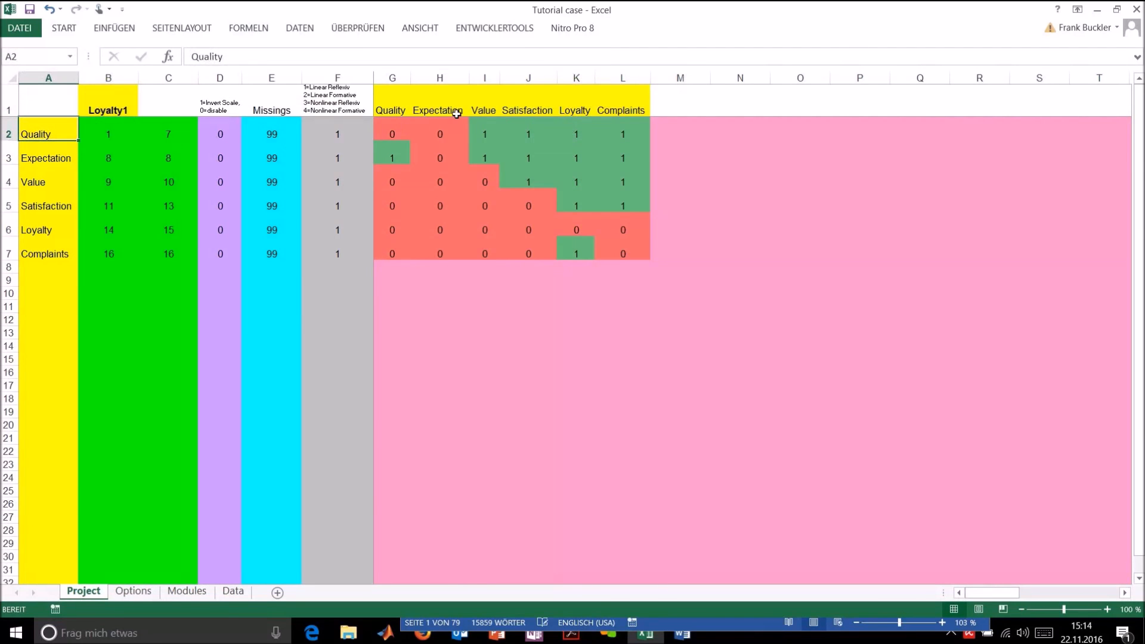
{"action": "left_click", "coordinate": [485, 130]}
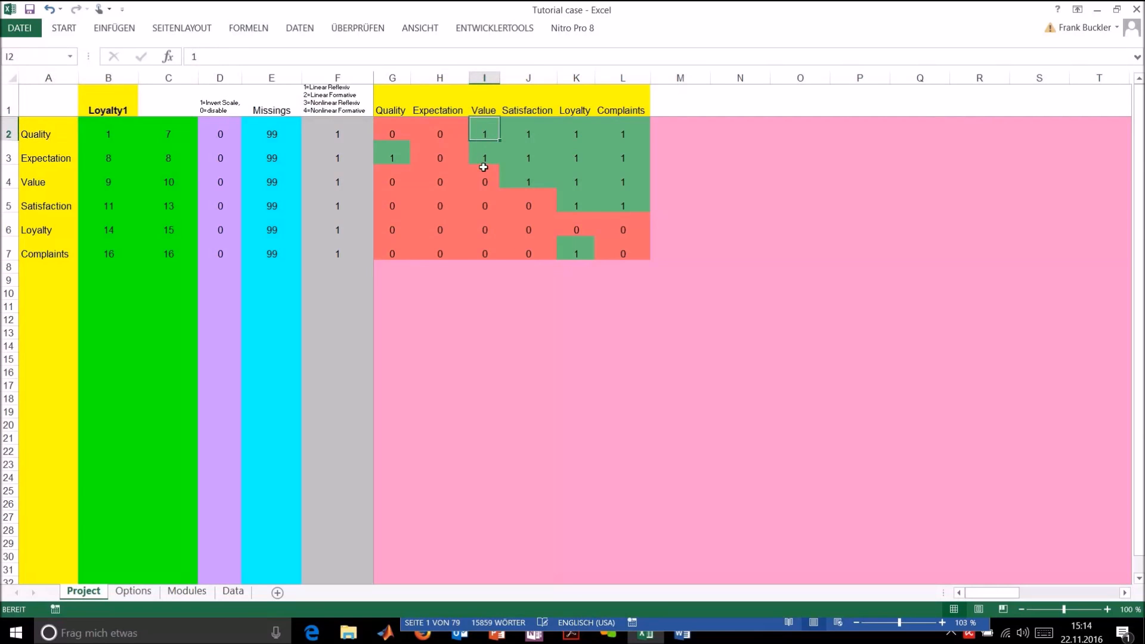
{"action": "left_click", "coordinate": [572, 185]}
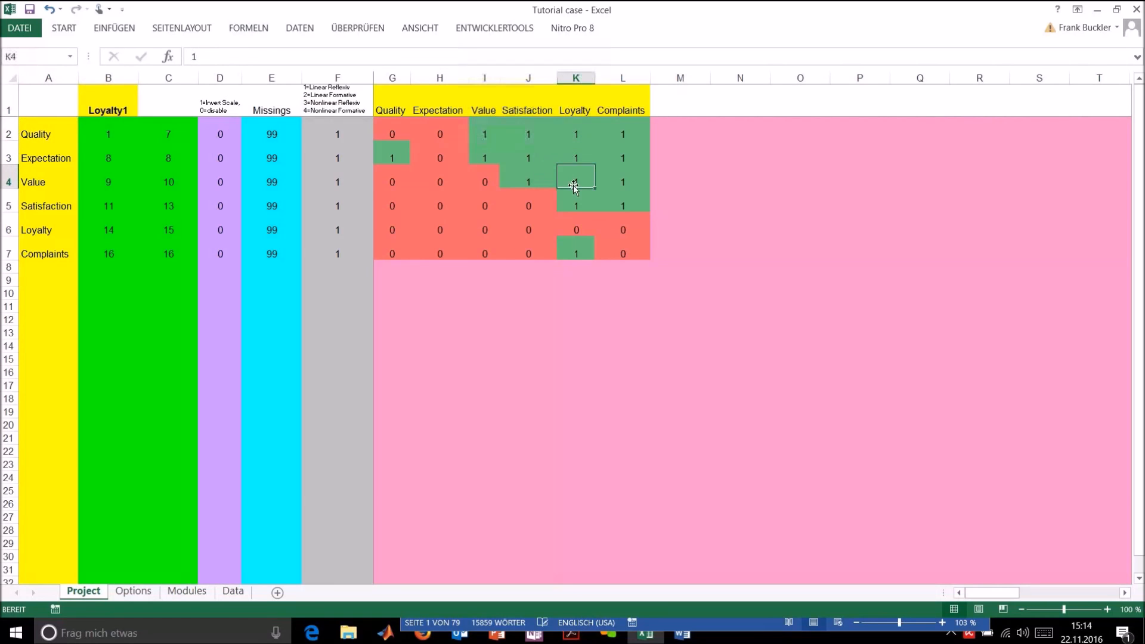
{"action": "left_click", "coordinate": [531, 132]}
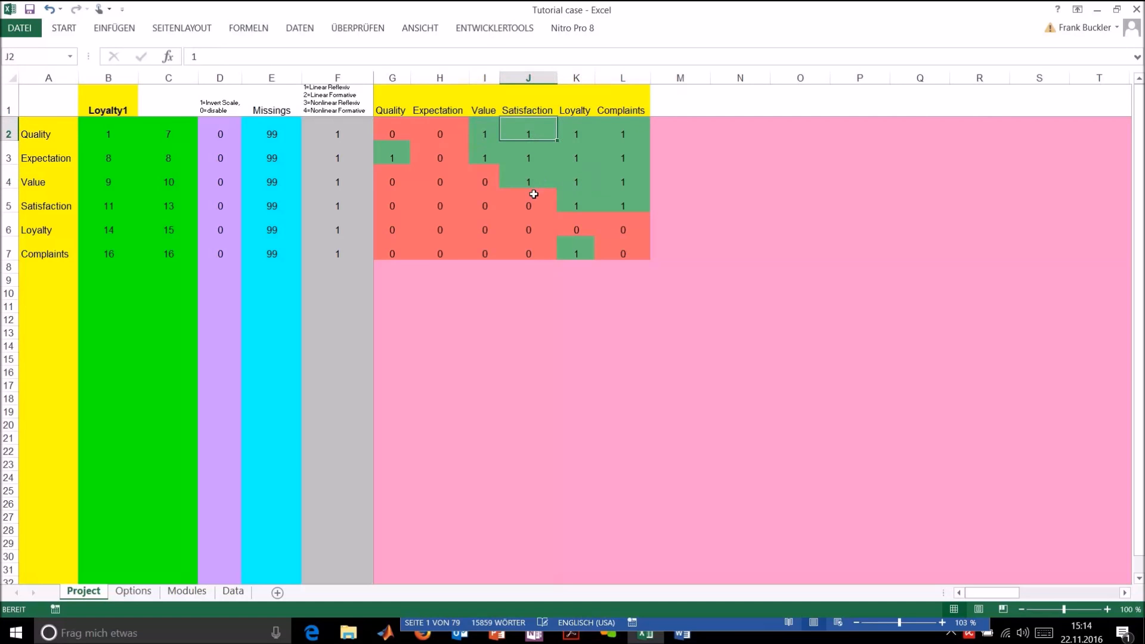
{"action": "left_click", "coordinate": [576, 207]}
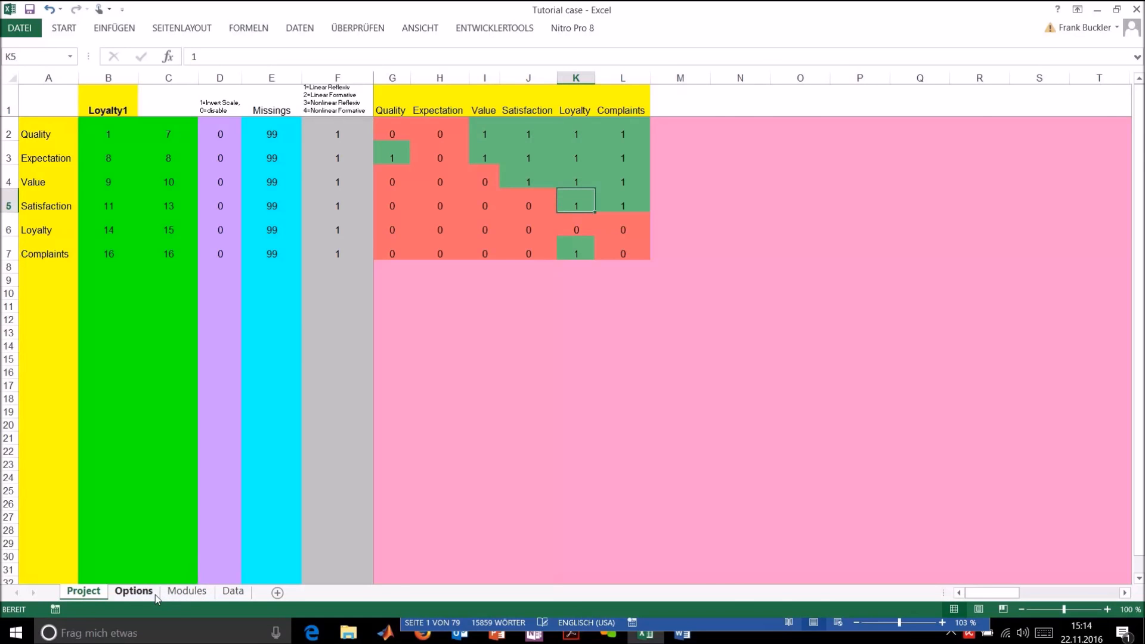
{"action": "left_click", "coordinate": [134, 591]}
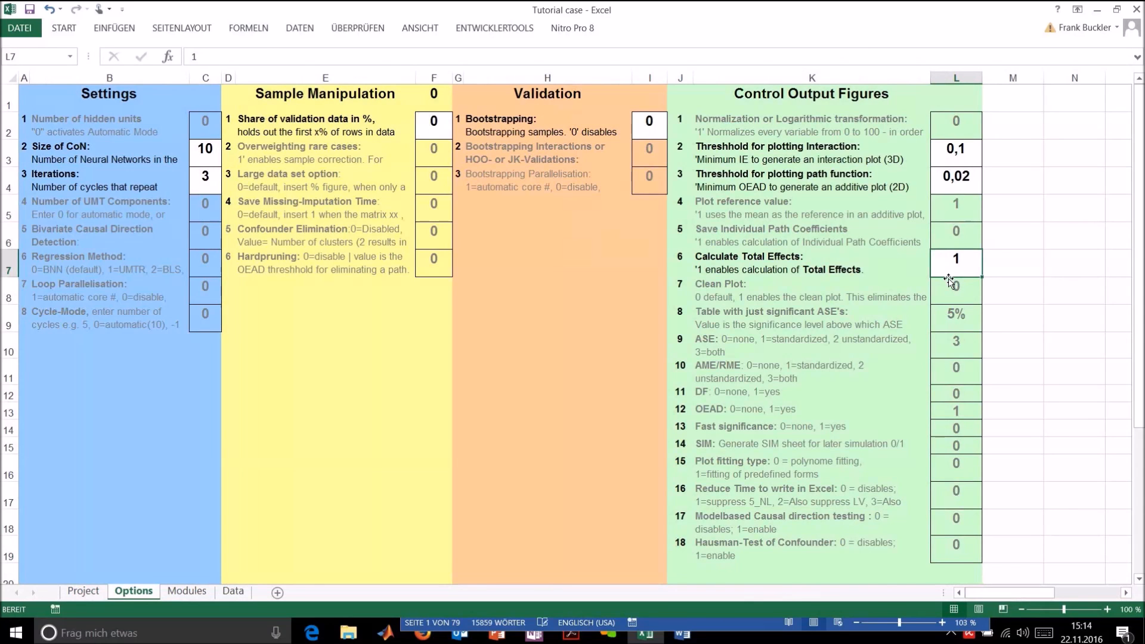
Examine the optional modules on the Modules sheet, including the Missings setting in B2
{"action": "left_click", "coordinate": [184, 592]}
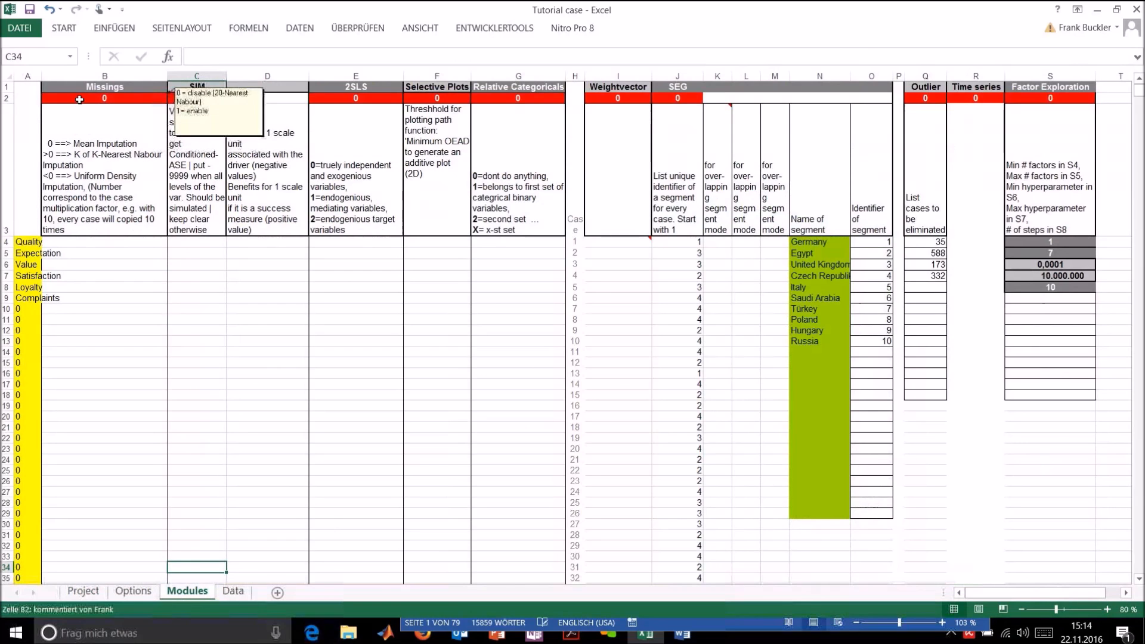
{"action": "left_click", "coordinate": [593, 414]}
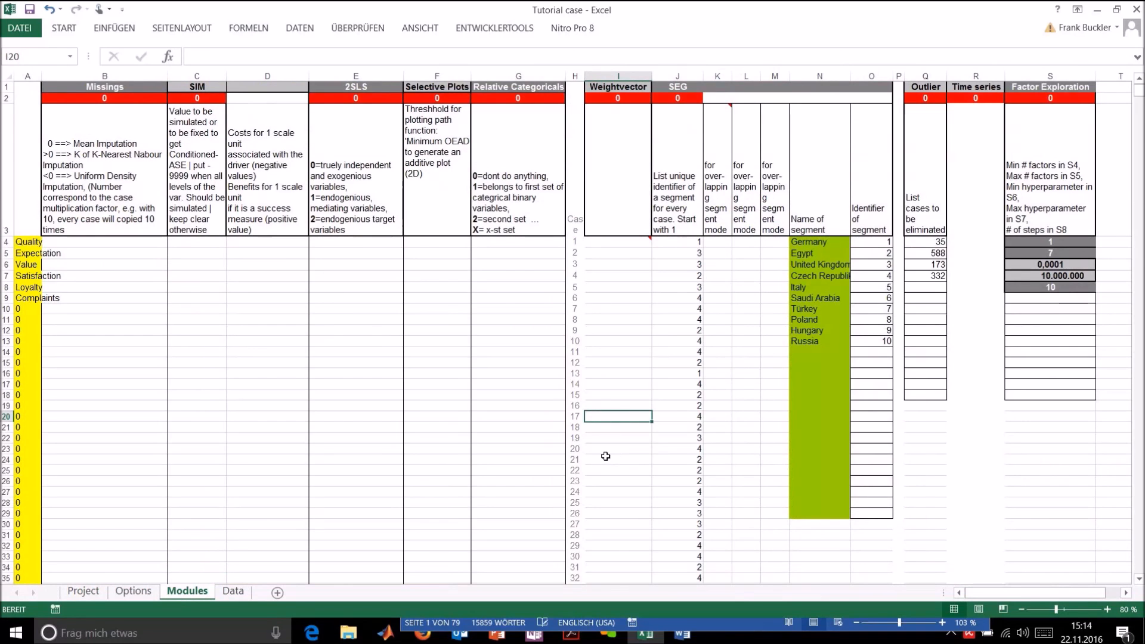
{"action": "left_click", "coordinate": [67, 100]}
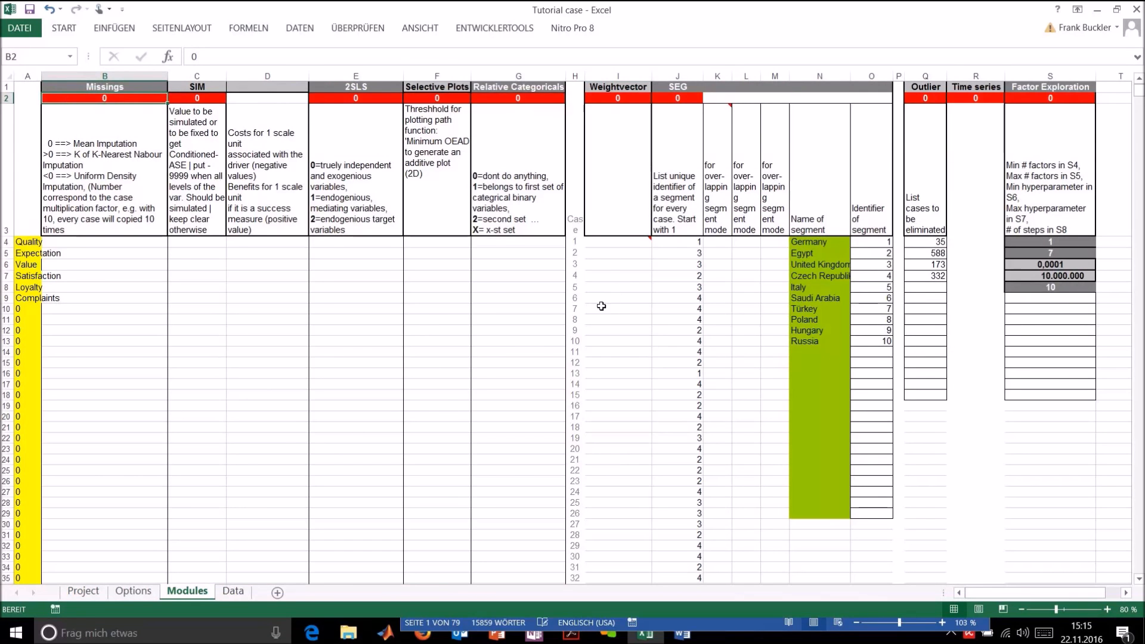
Return to the Project sheet, save the Tutorial case workbook and close it
{"action": "left_click", "coordinate": [83, 590]}
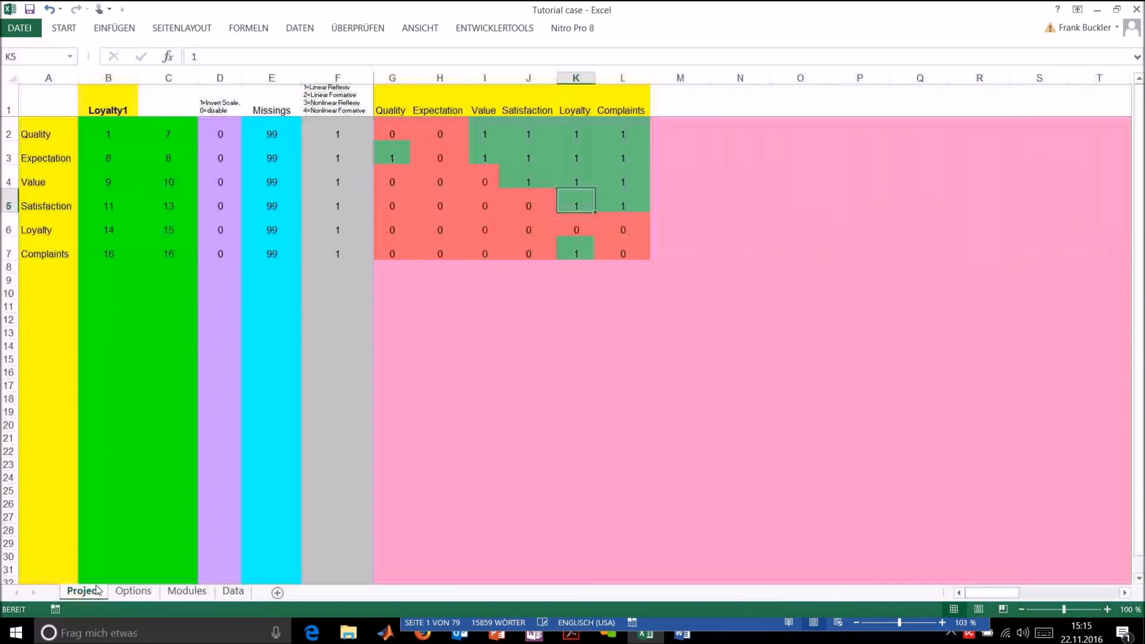
{"action": "left_click", "coordinate": [414, 439]}
{"action": "key", "text": "ctrl+s"}
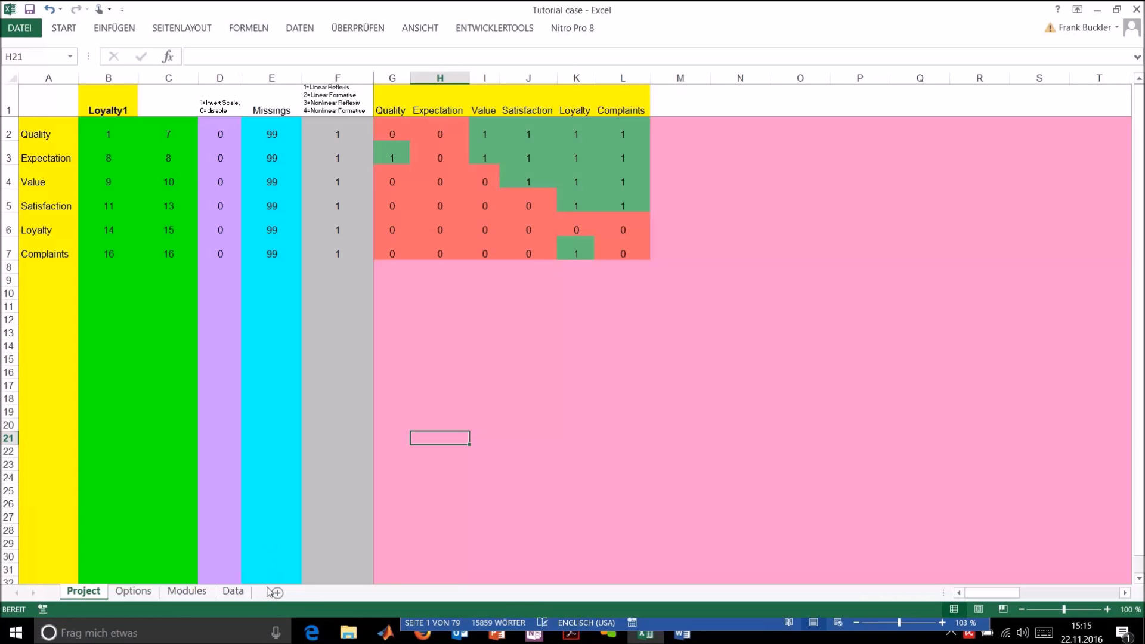
{"action": "left_click", "coordinate": [1136, 10]}
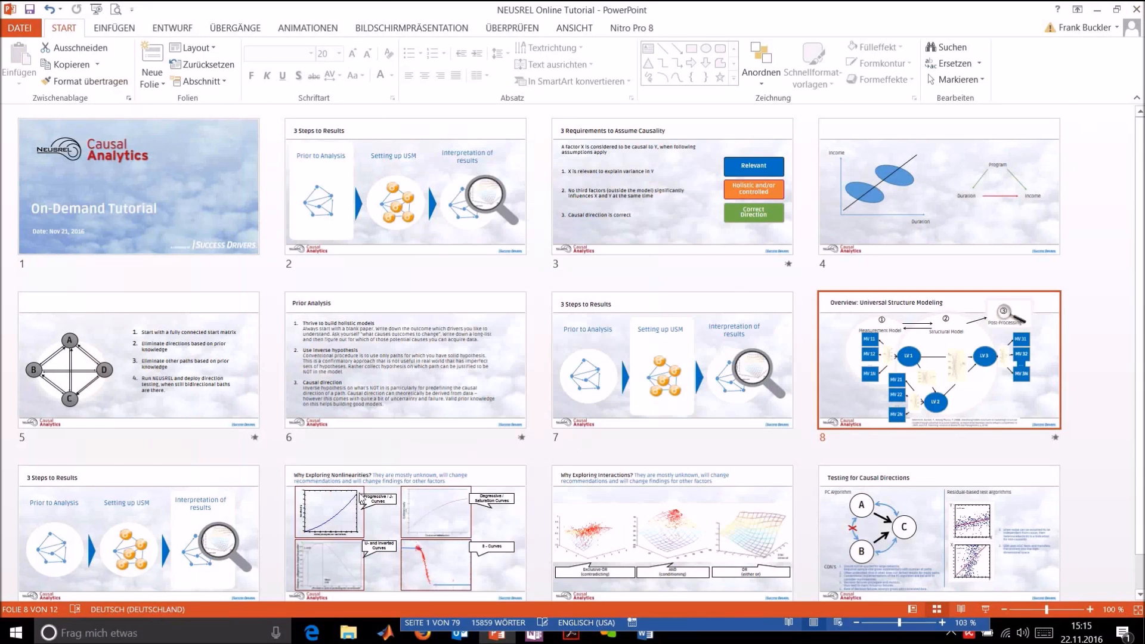
Present the NEUSREL Online Tutorial slides in PowerPoint from slide 9, "3 Steps to Results"
{"action": "left_click", "coordinate": [260, 543]}
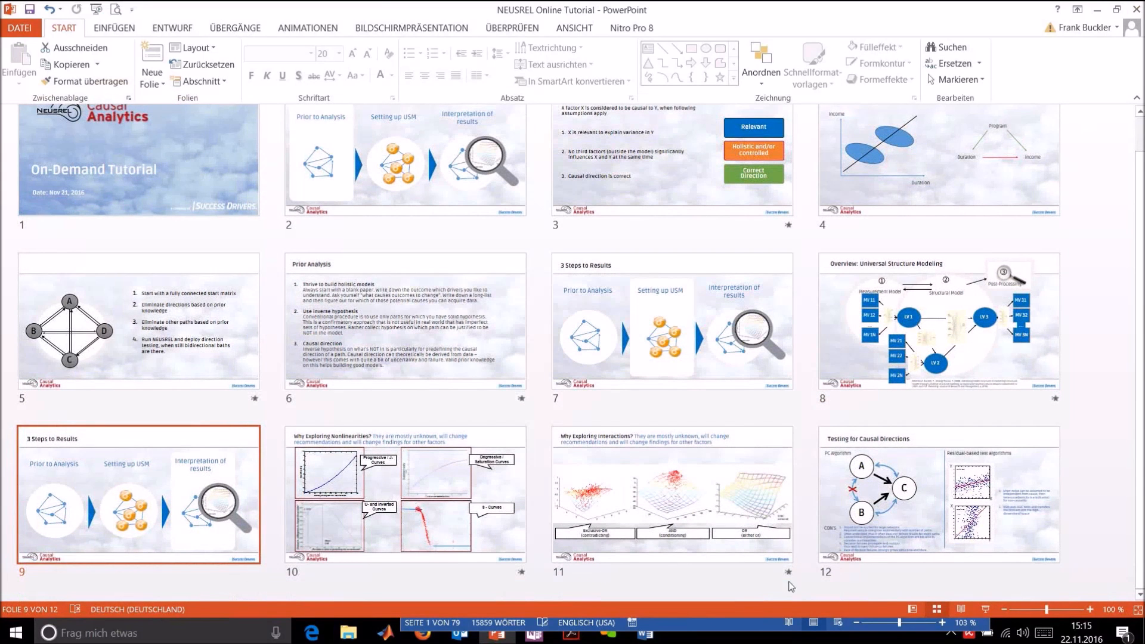
{"action": "left_click", "coordinate": [984, 614]}
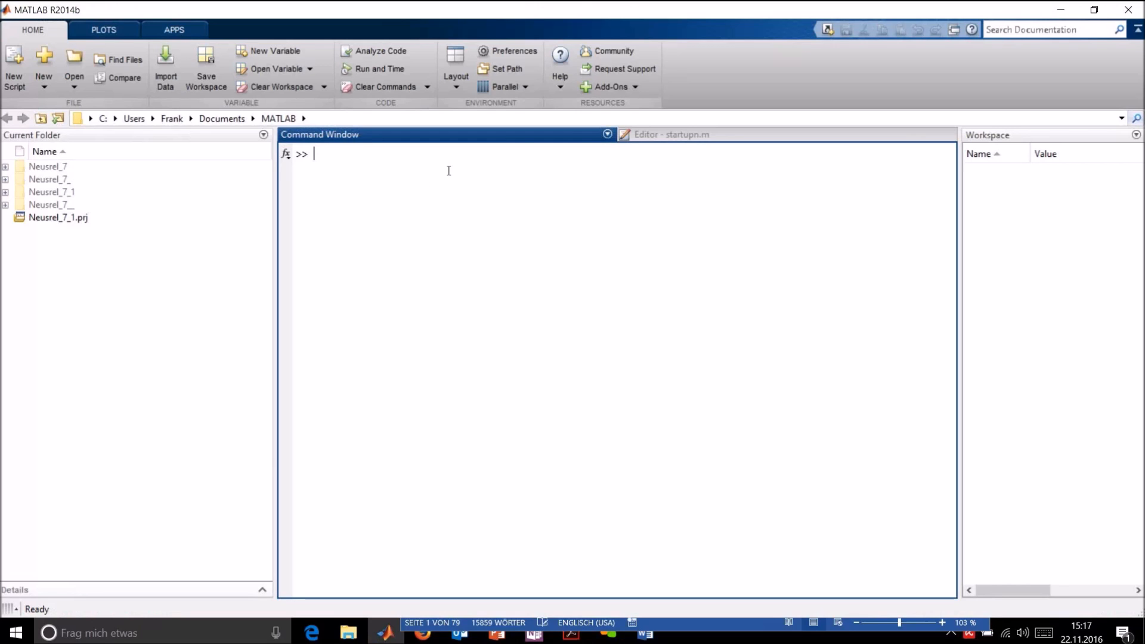
Switch to MATLAB and set the current folder to Calculations on the Desktop
{"action": "left_click", "coordinate": [58, 119]}
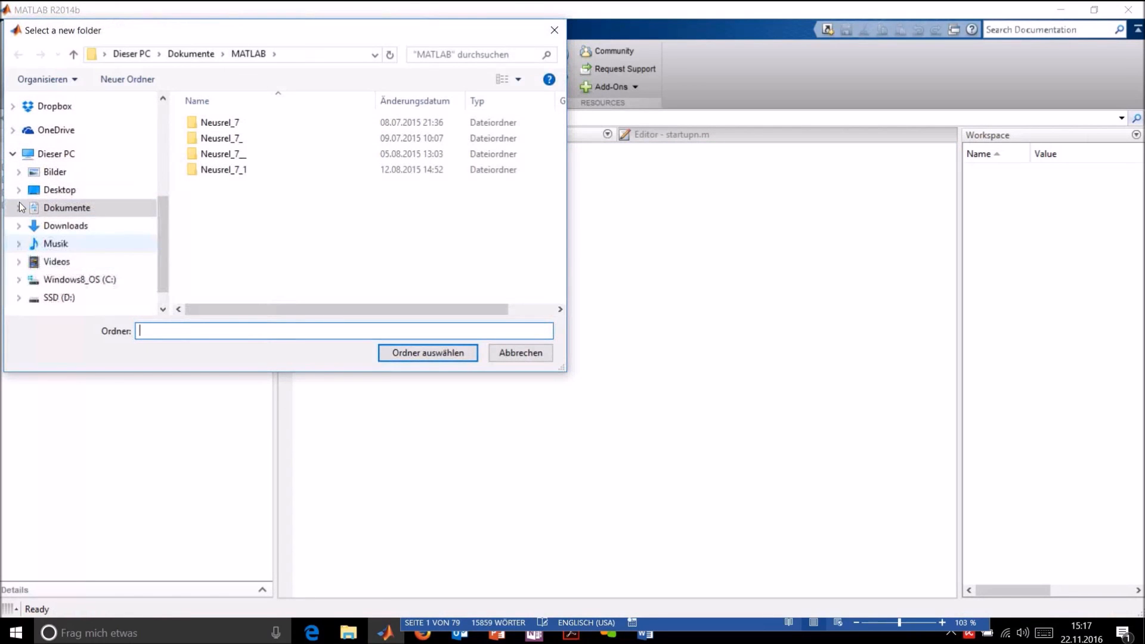
{"action": "left_click", "coordinate": [18, 190]}
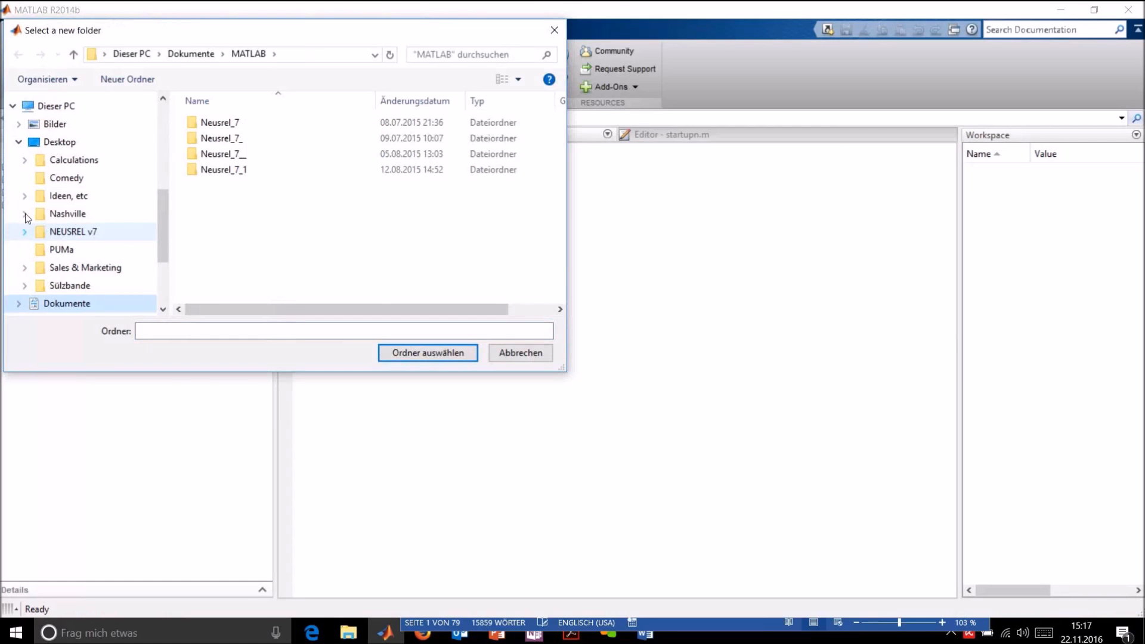
{"action": "left_click", "coordinate": [59, 160]}
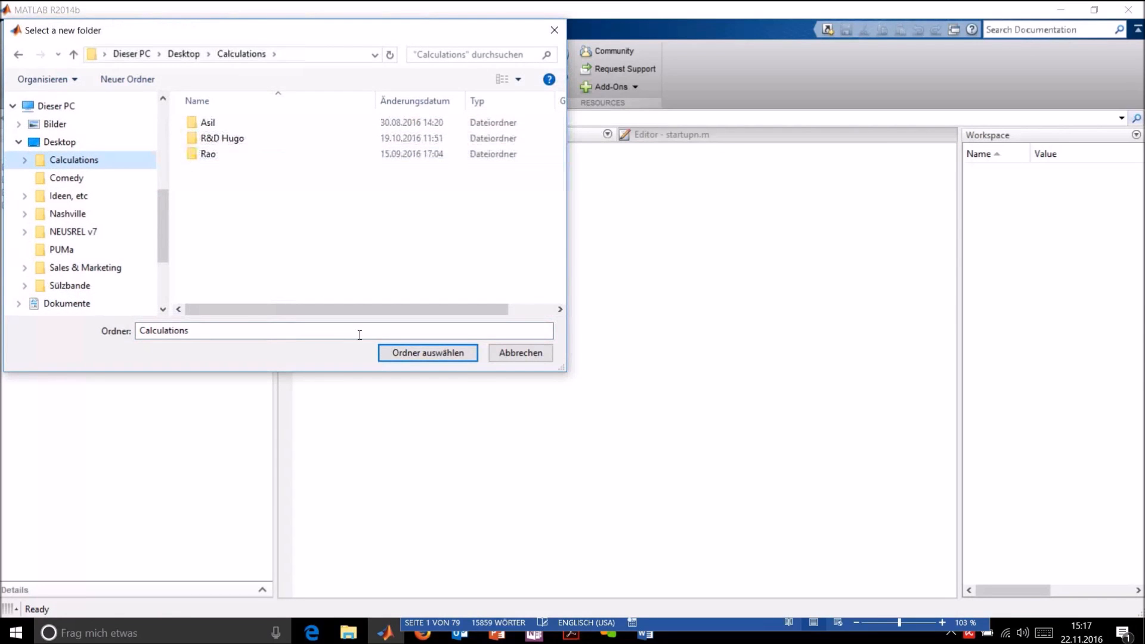
{"action": "left_click", "coordinate": [409, 356]}
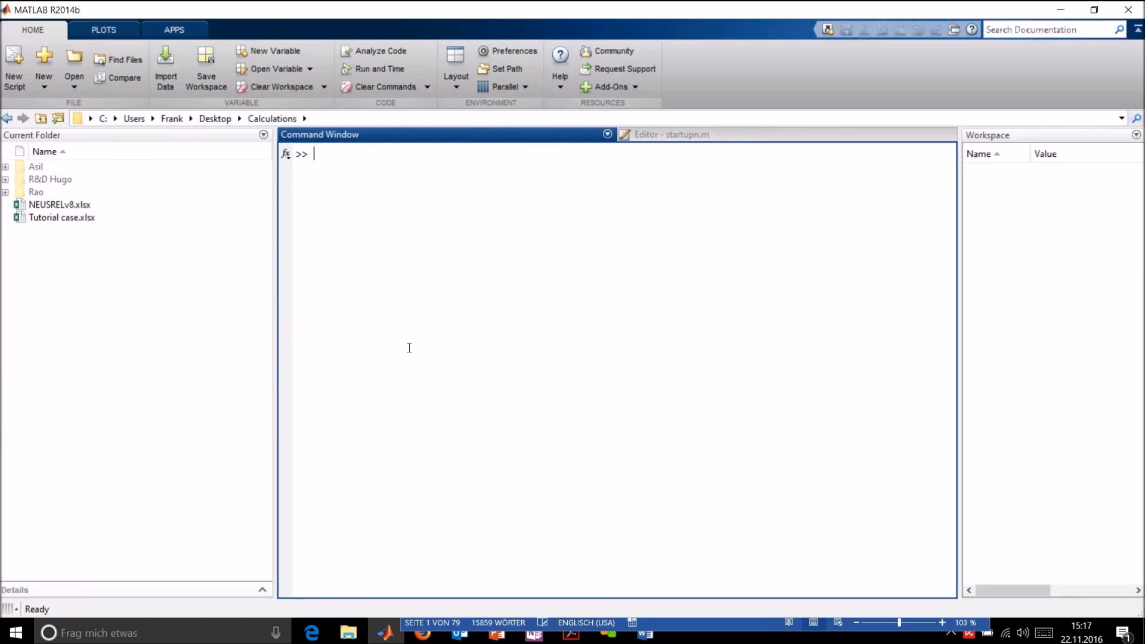
Run the xlsload command and load the Tutorial case workbook as the source file
{"action": "type", "text": "x"}
{"action": "key", "text": "Up"}
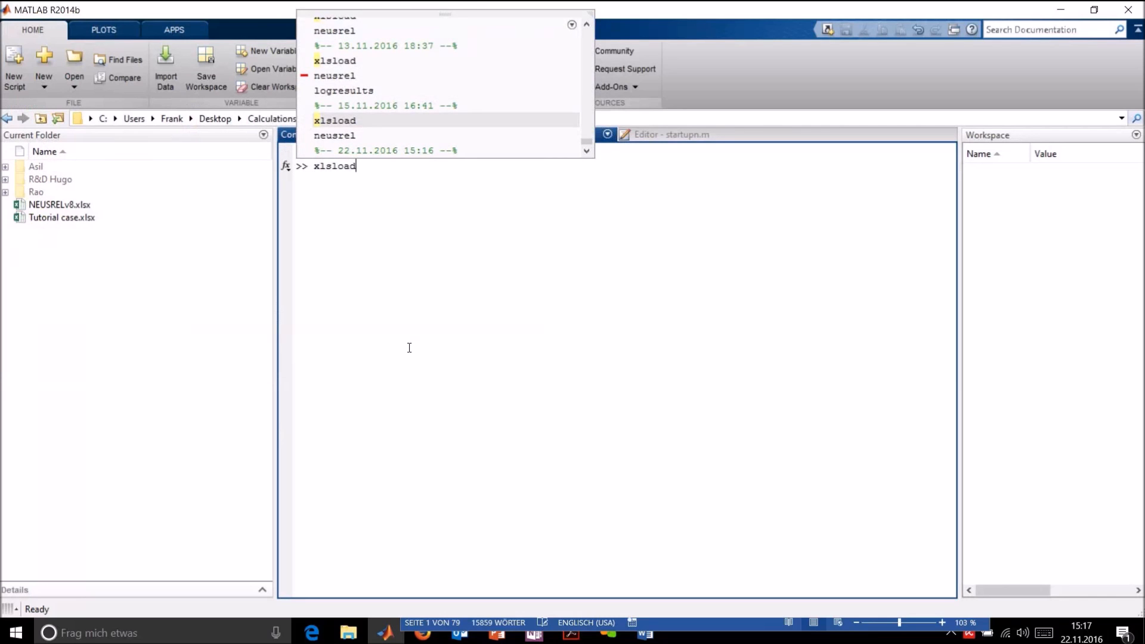
{"action": "key", "text": "Return"}
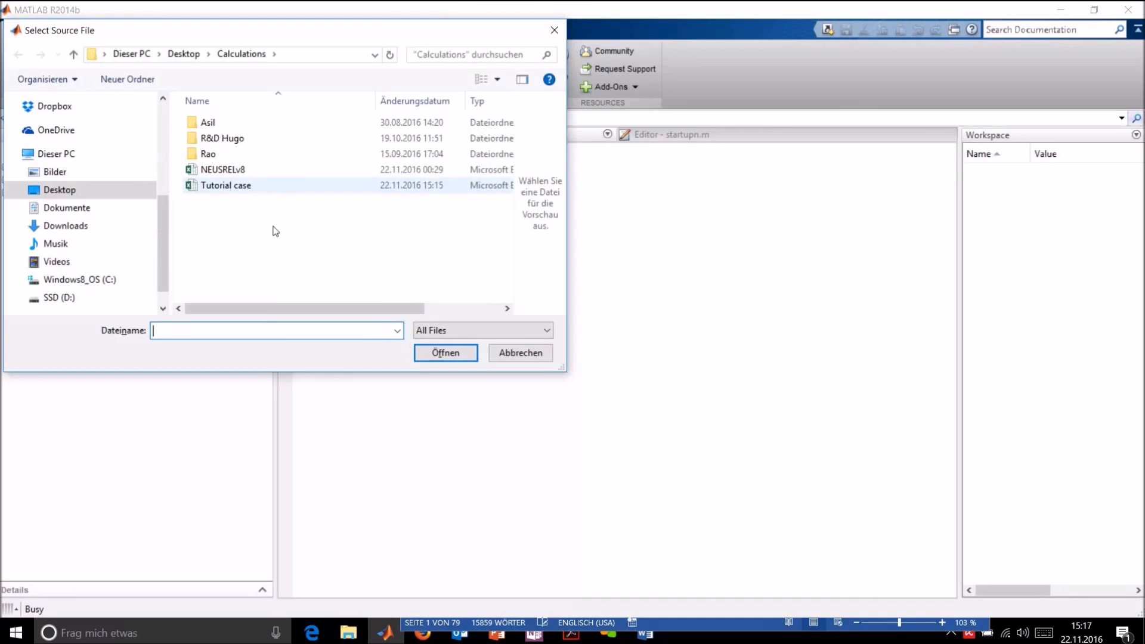
{"action": "left_click", "coordinate": [459, 354]}
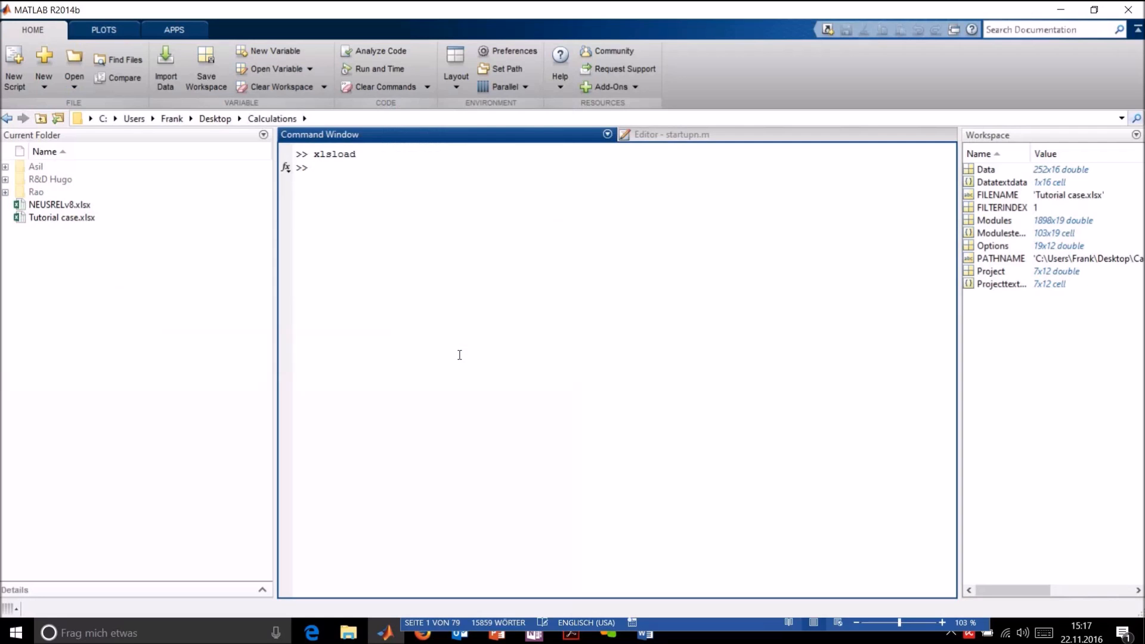
Run the neusrel command to start the analysis on the loaded workbook data
{"action": "type", "text": "neusrel"}
{"action": "key", "text": "Return"}
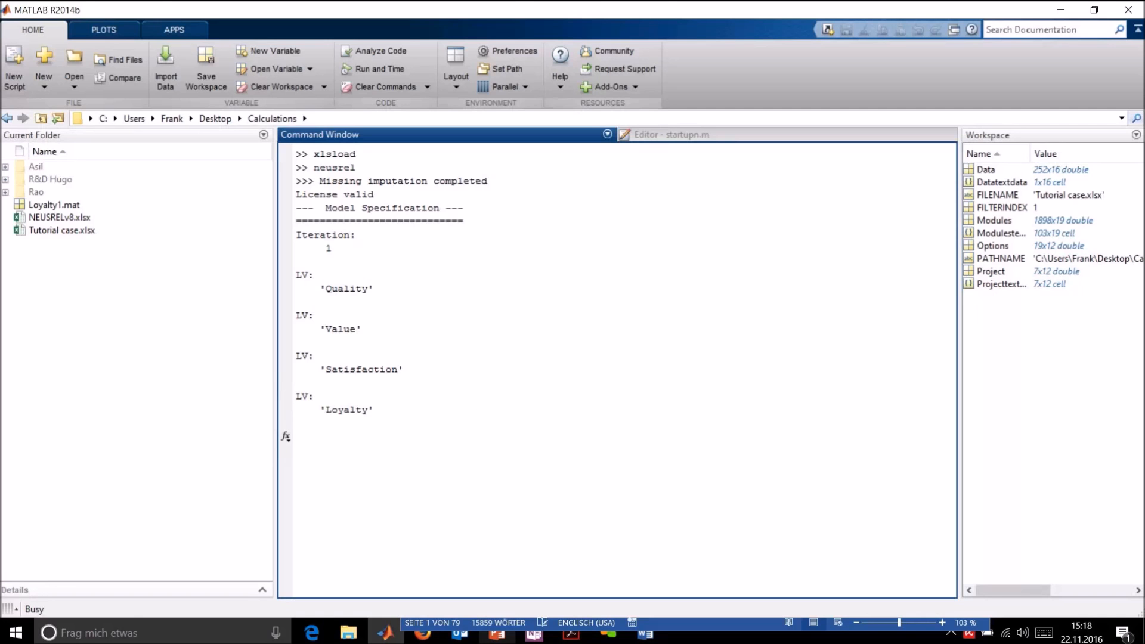
Switch to PowerPoint and present the tutorial slides from "3 Steps to Results" on to "Why Exploring Nonlinearities?"
{"action": "left_click", "coordinate": [498, 636]}
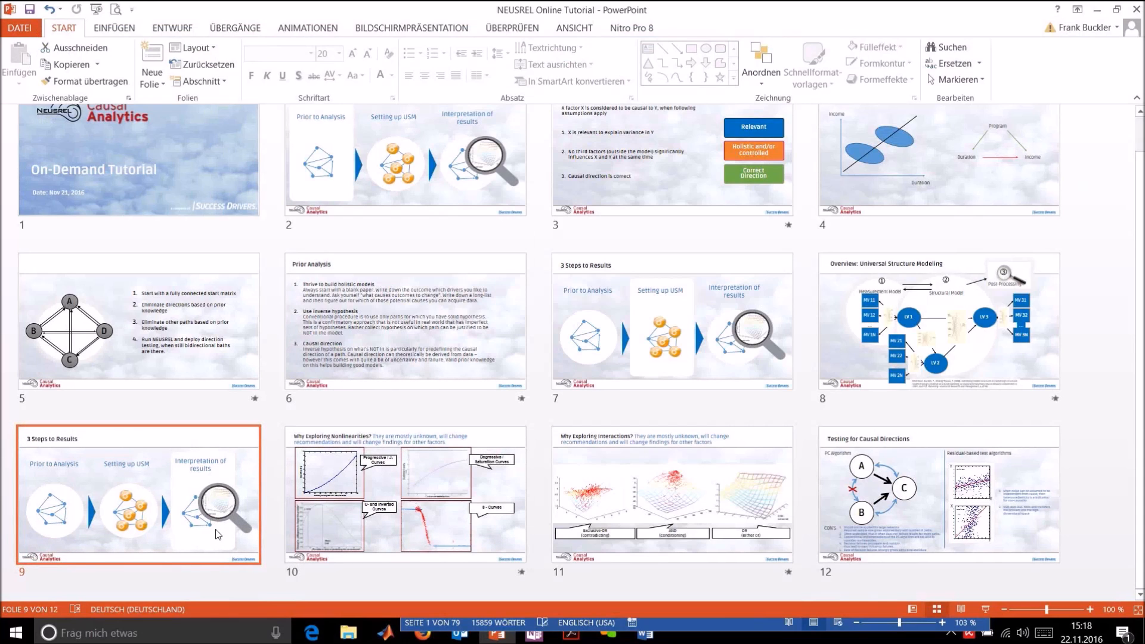
{"action": "left_click", "coordinate": [985, 610]}
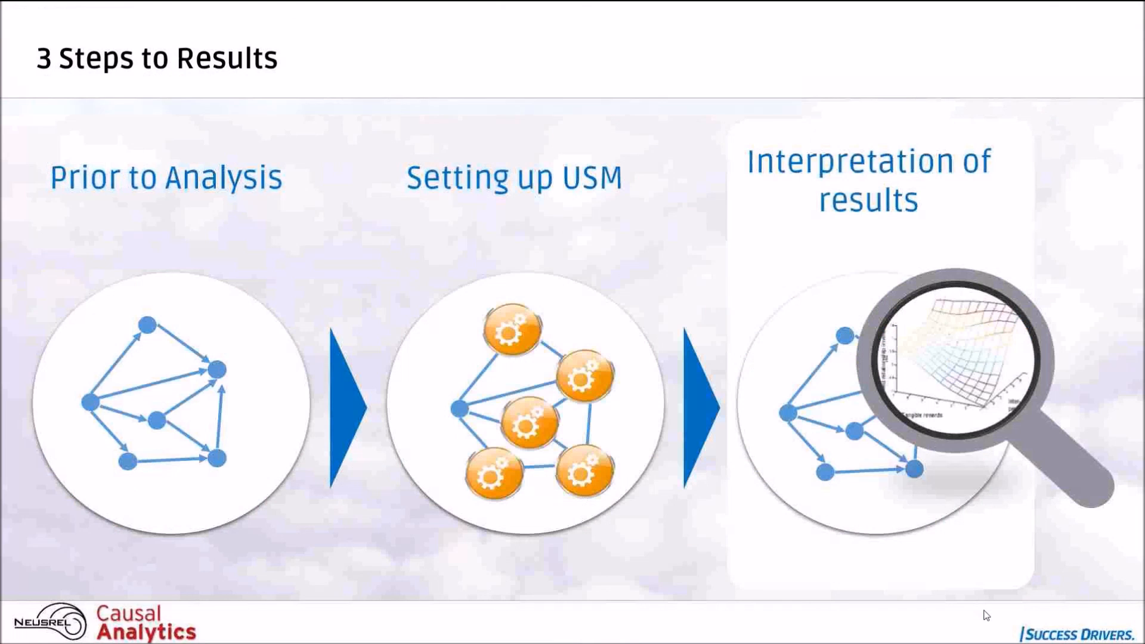
{"action": "left_click", "coordinate": [986, 616]}
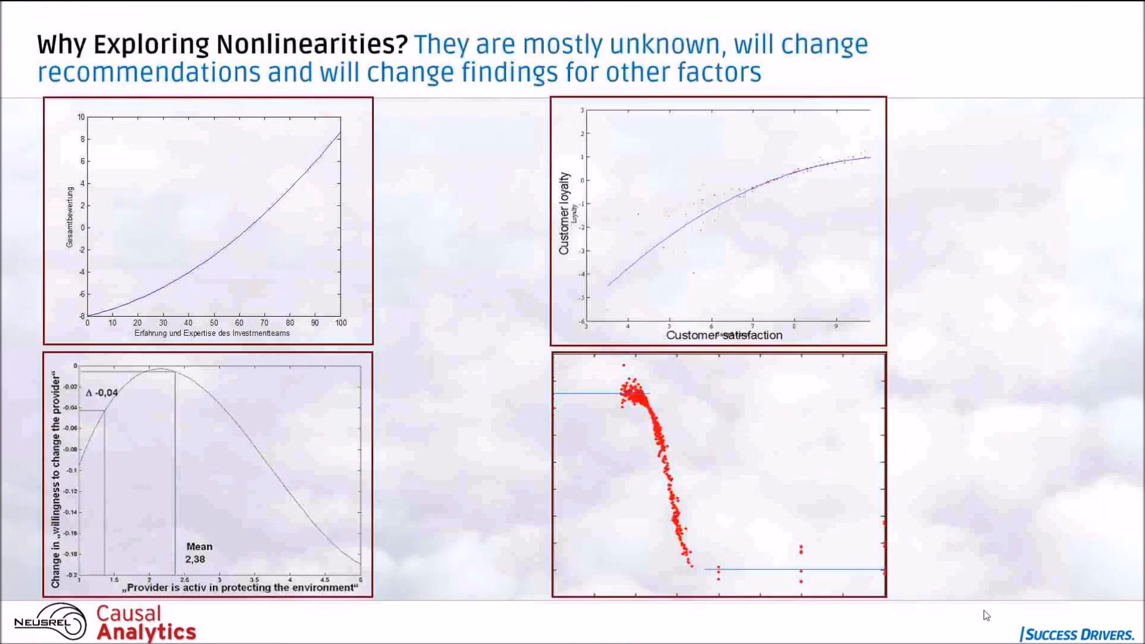
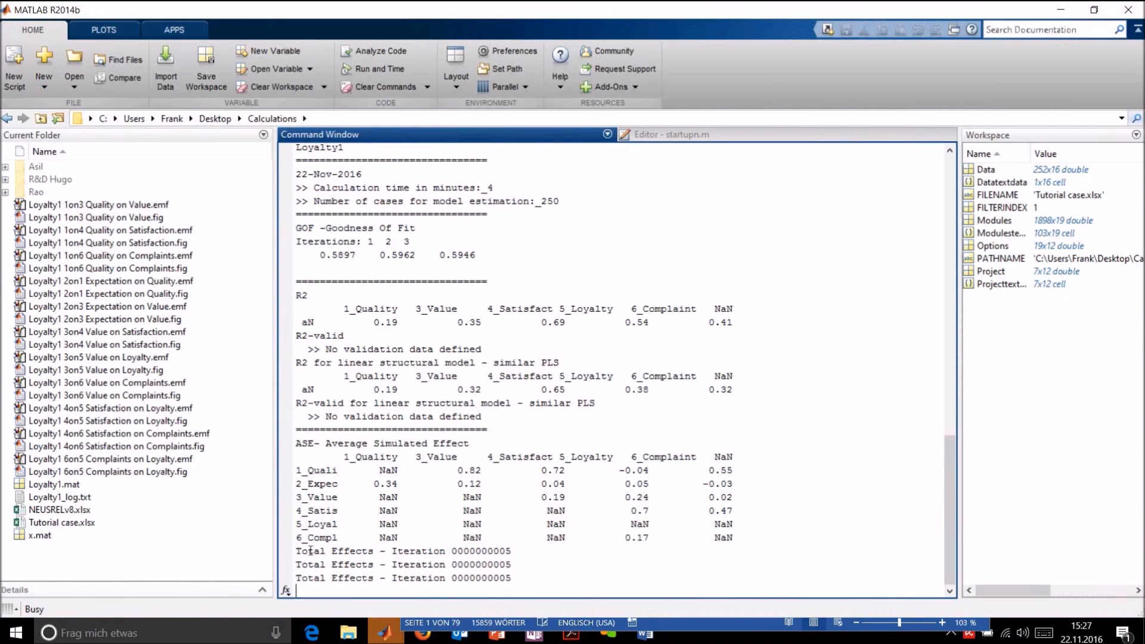
Mark the Total Effects line in MATLAB's output and view the plots of Satisfaction on Loyalty, Value on Loyalty and Quality on Value
{"action": "left_click_drag", "start_coordinate": [307, 551], "coordinate": [447, 551]}
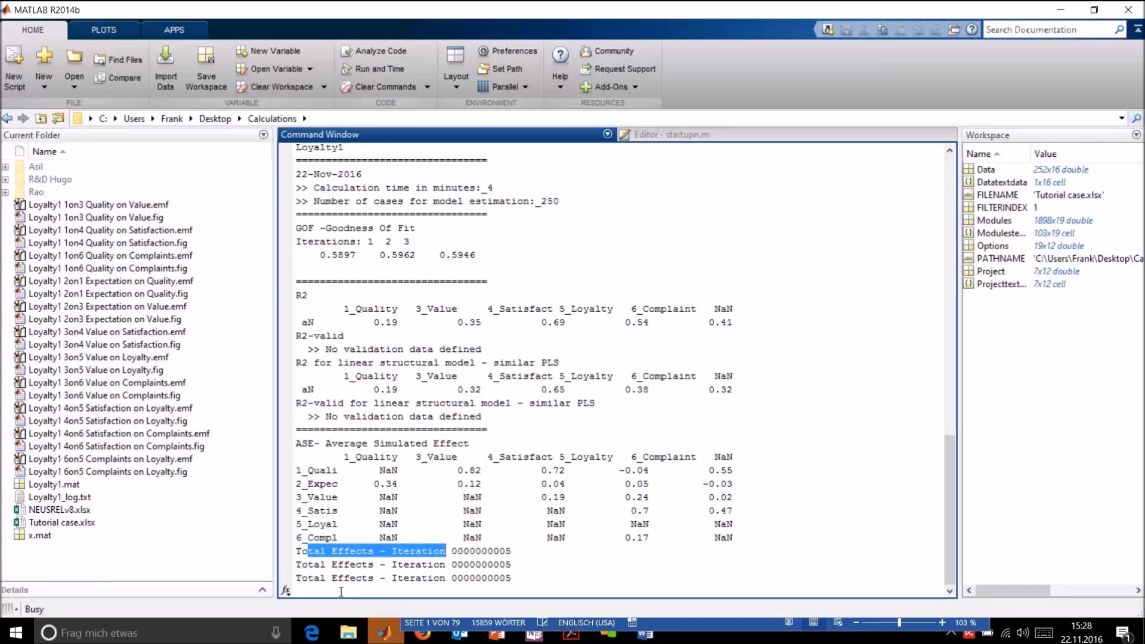
{"action": "left_click", "coordinate": [385, 637]}
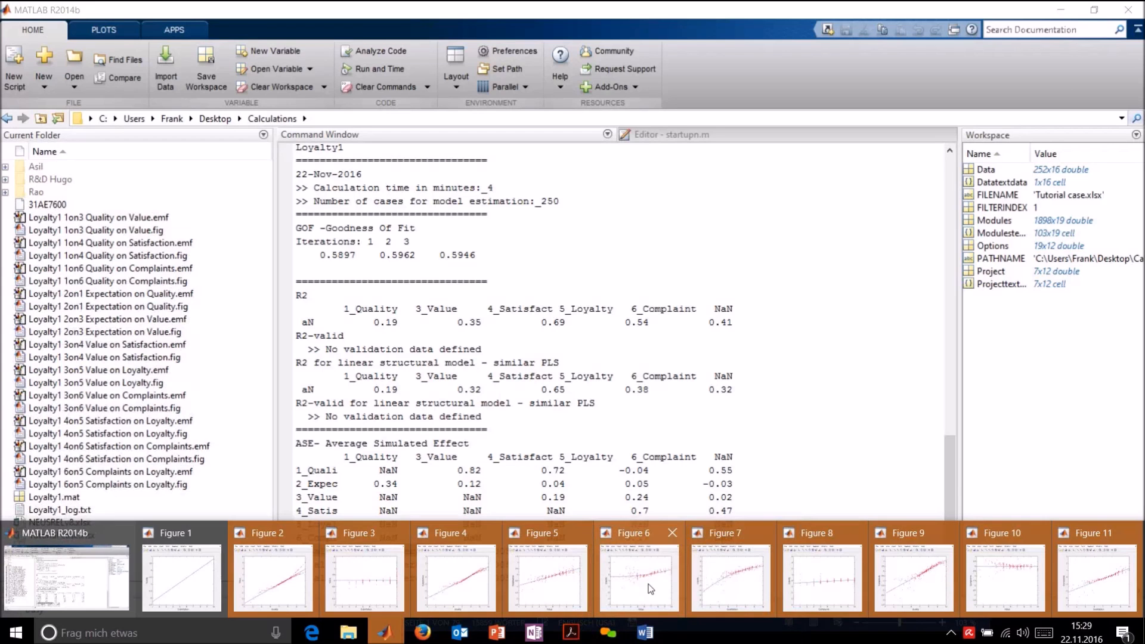
{"action": "left_click", "coordinate": [707, 584]}
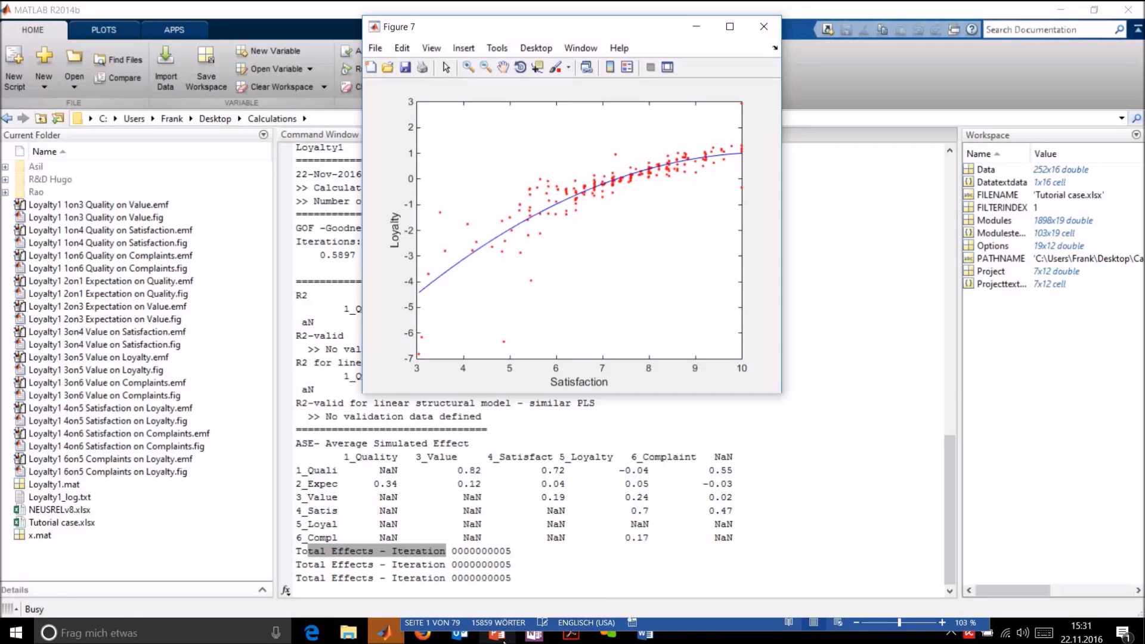
{"action": "left_click", "coordinate": [388, 634]}
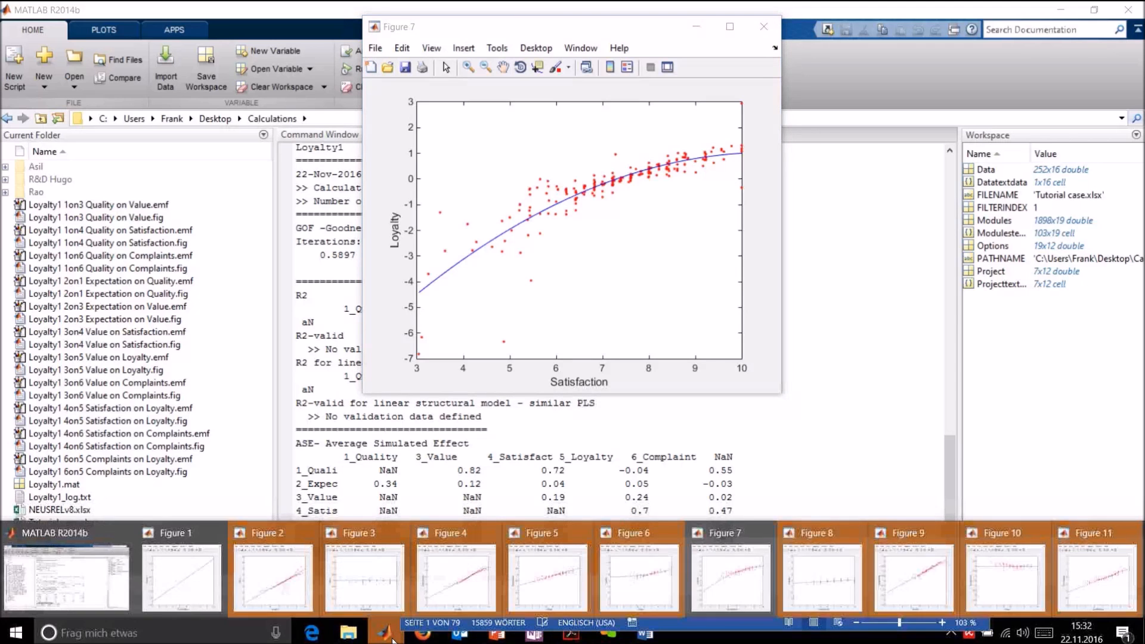
{"action": "left_click", "coordinate": [629, 551]}
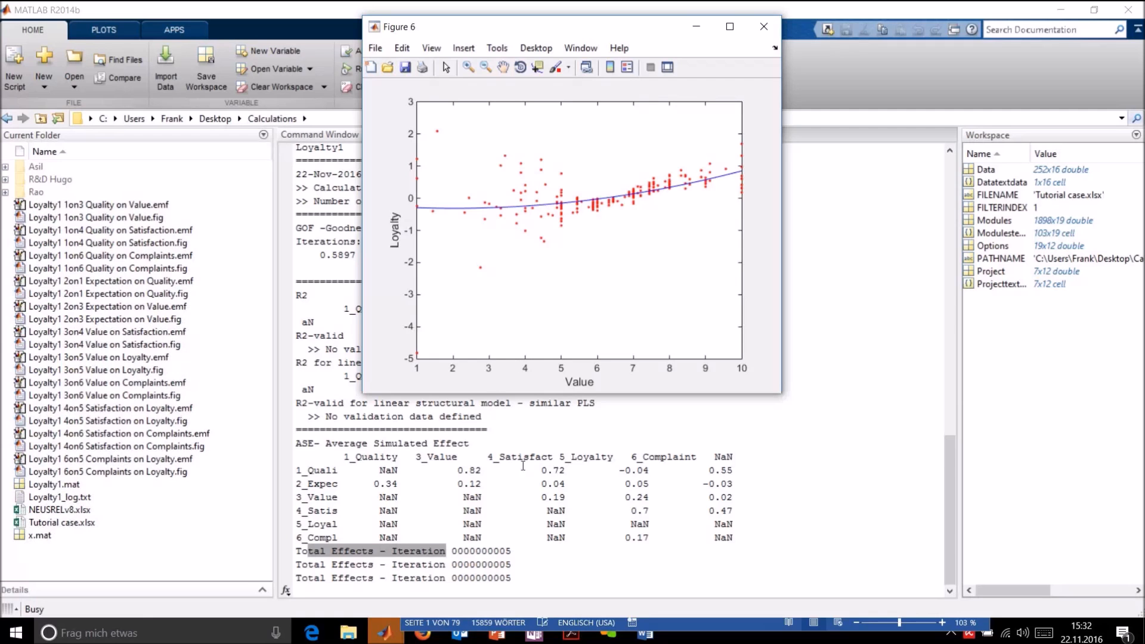
{"action": "mouse_move", "coordinate": [396, 638]}
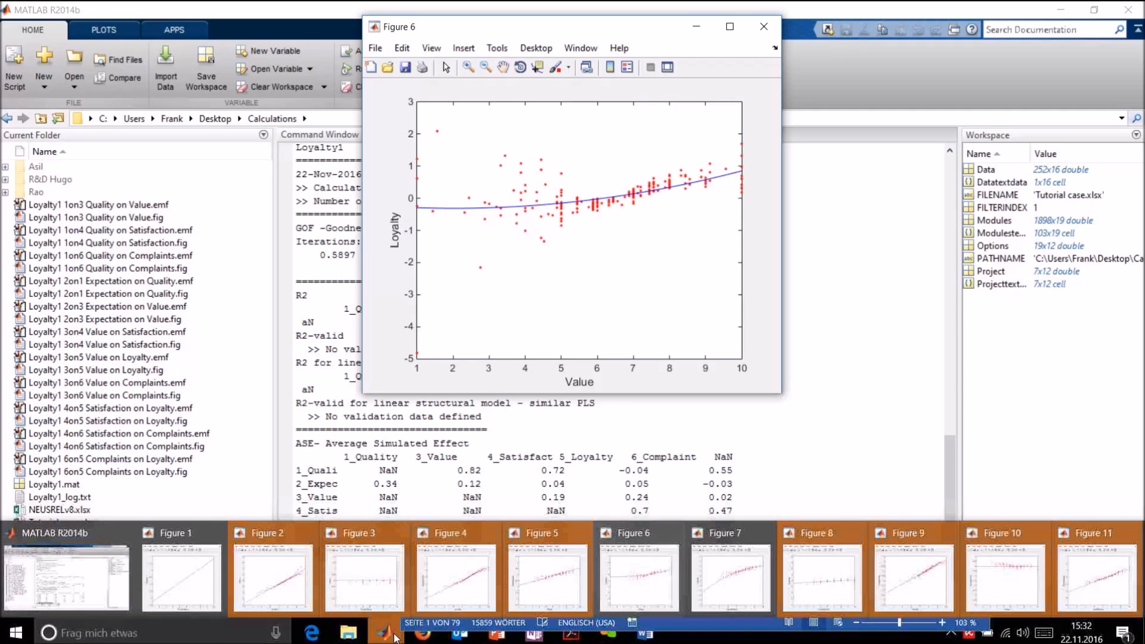
{"action": "left_click", "coordinate": [286, 590]}
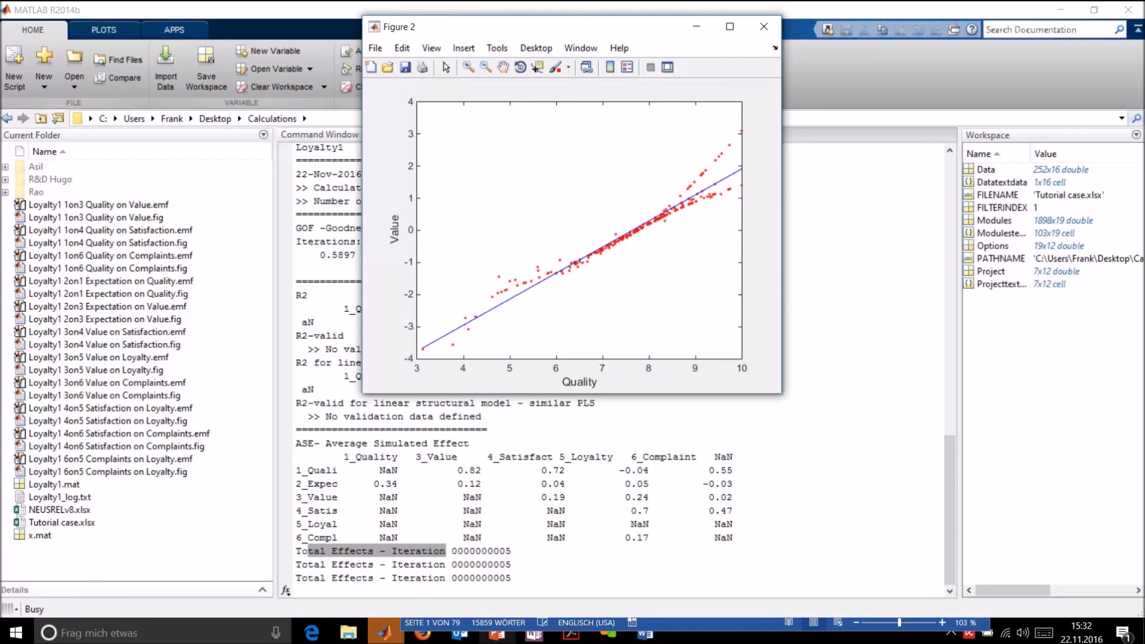
Compare the Average Simulated Effects of Quality and Expectation on Value in the output with the Expectation on Quality plot
{"action": "mouse_move", "coordinate": [385, 633]}
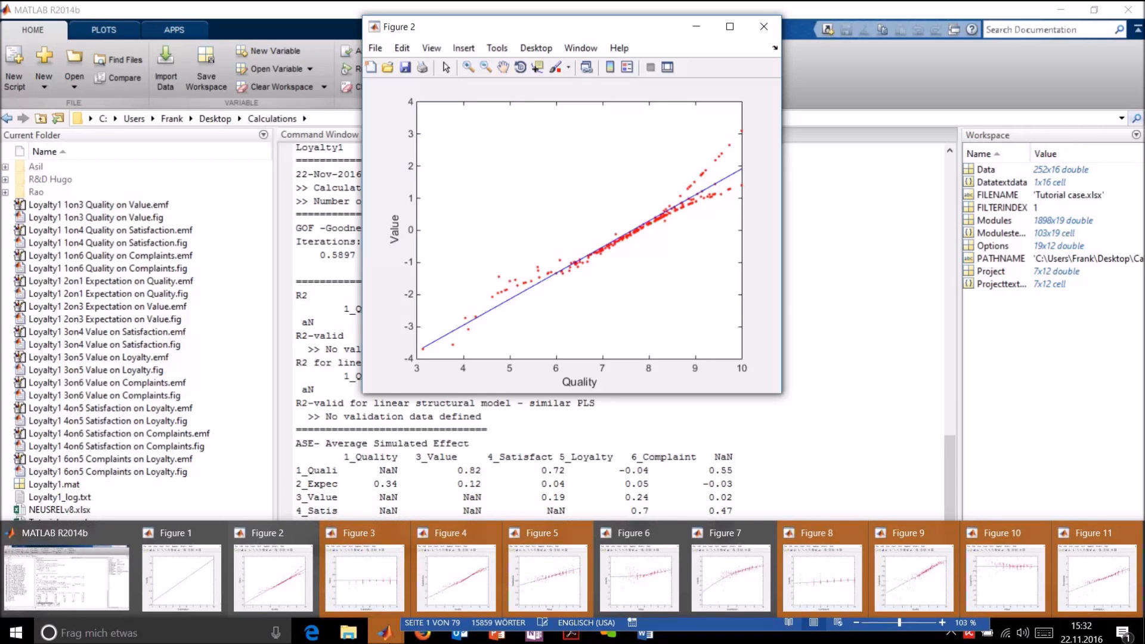
{"action": "left_click", "coordinate": [409, 475]}
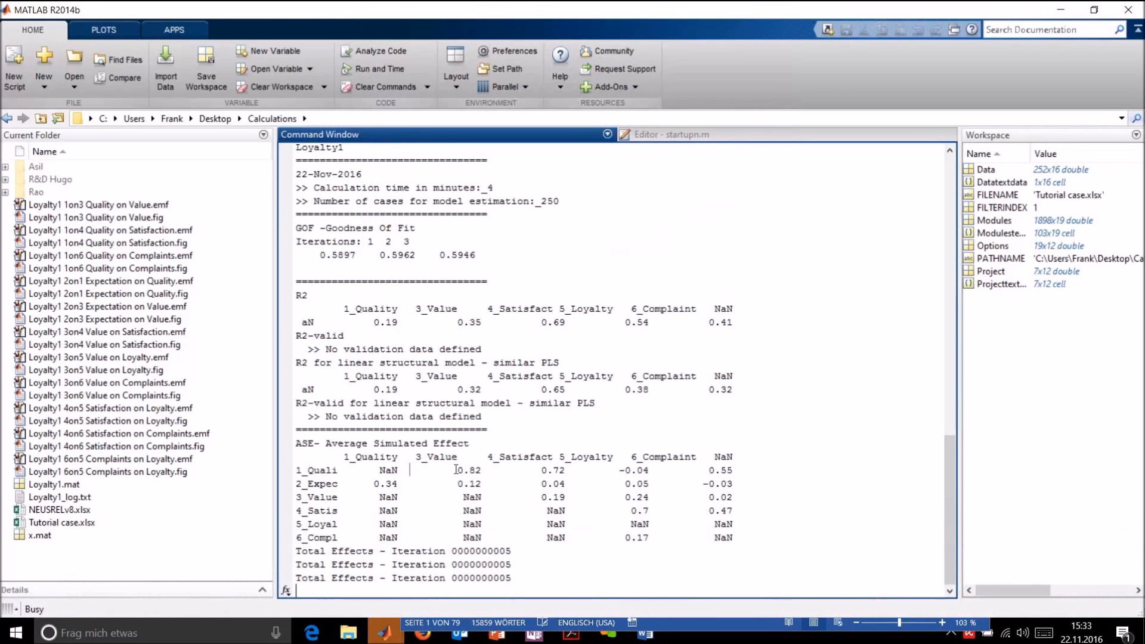
{"action": "left_click", "coordinate": [464, 485]}
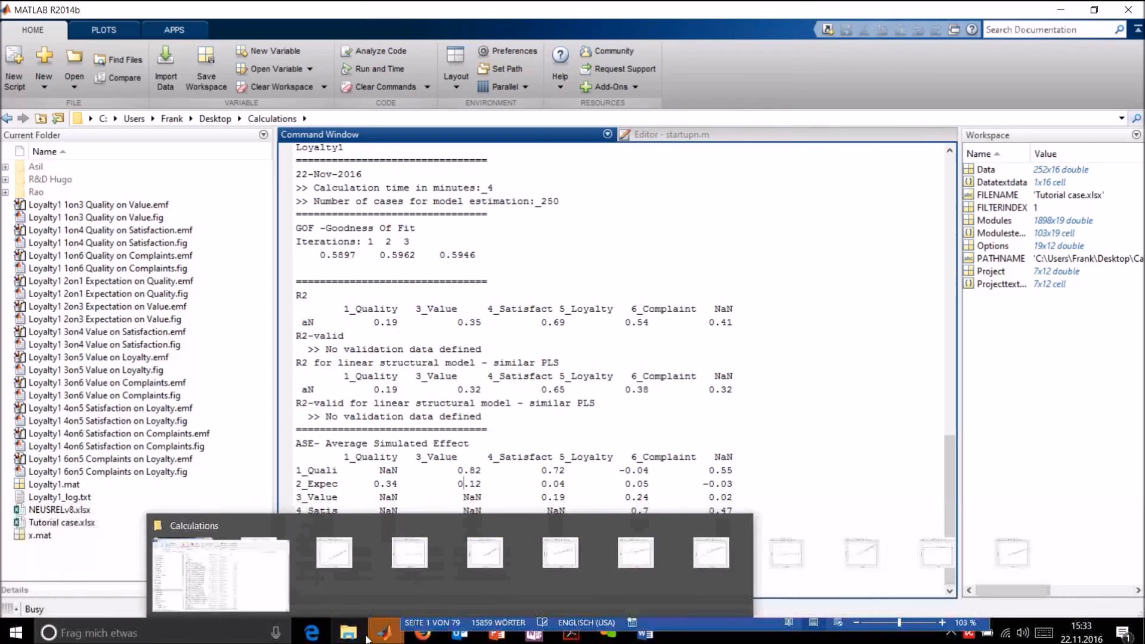
{"action": "mouse_move", "coordinate": [423, 640]}
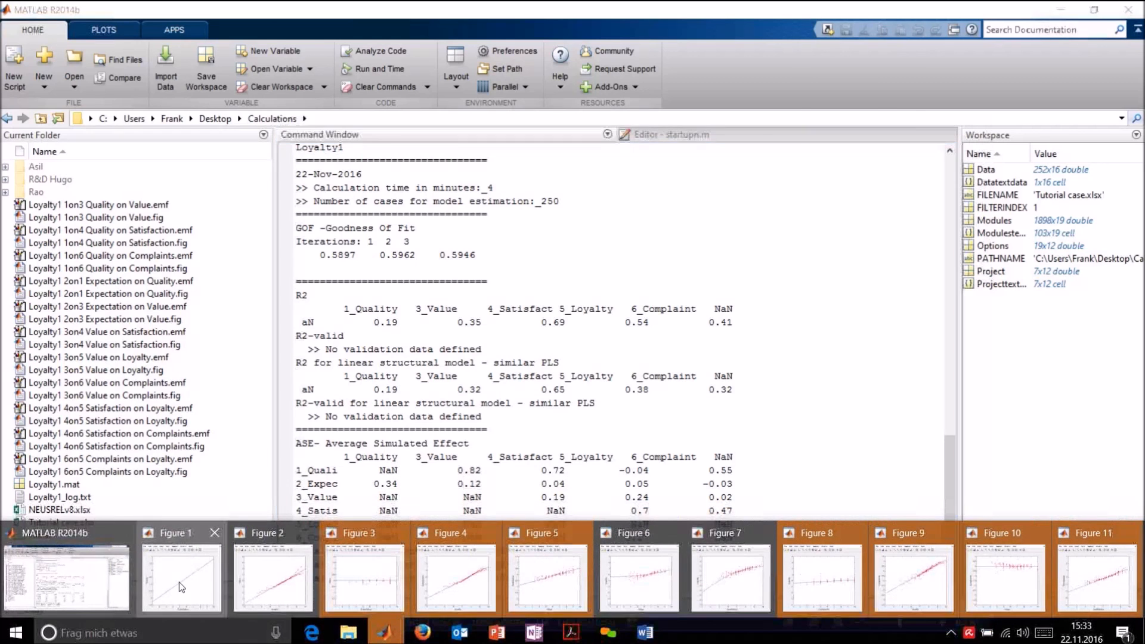
{"action": "left_click", "coordinate": [182, 587]}
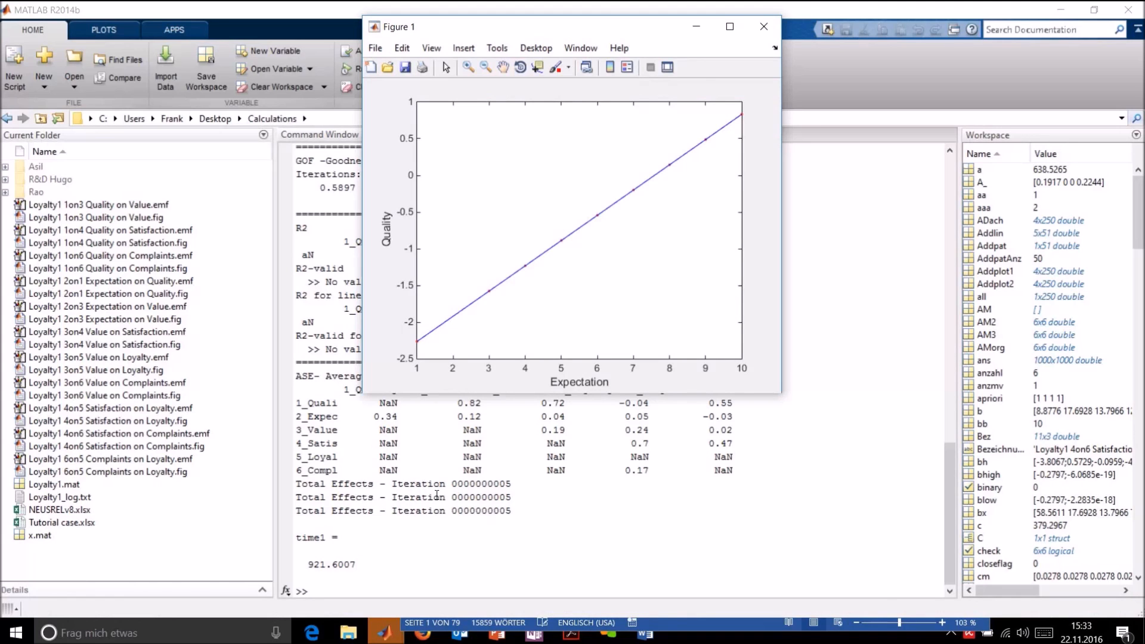
{"action": "left_click", "coordinate": [517, 540]}
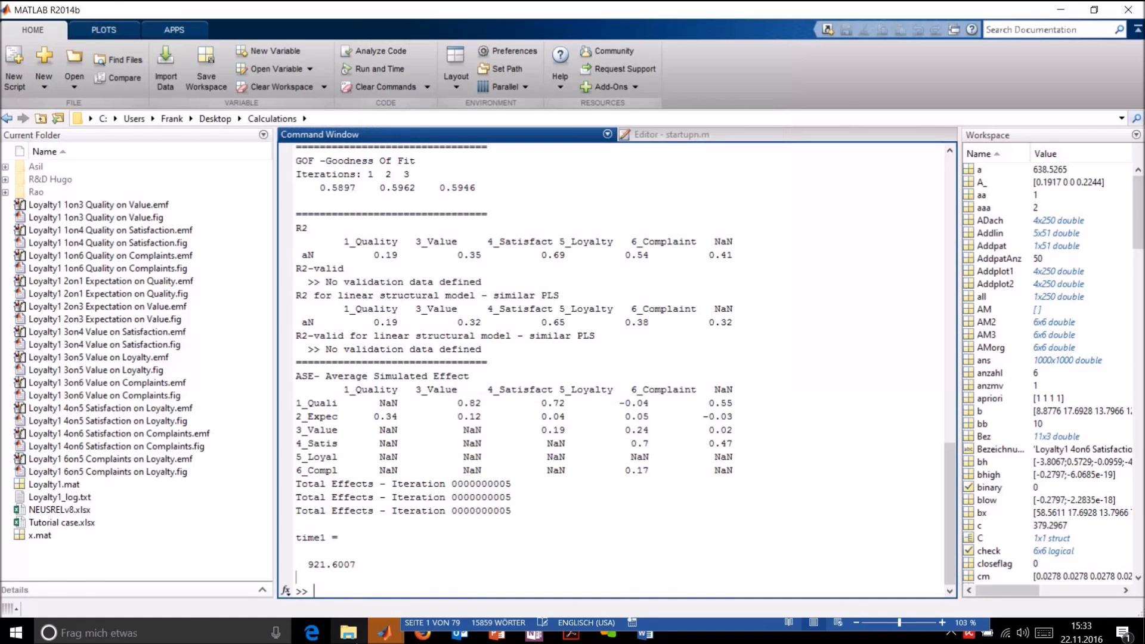
Switch to the Calculations folder in File Explorer and view the EMF image Loyalty1 1on3 Quality on Value, then close it
{"action": "left_click", "coordinate": [348, 633]}
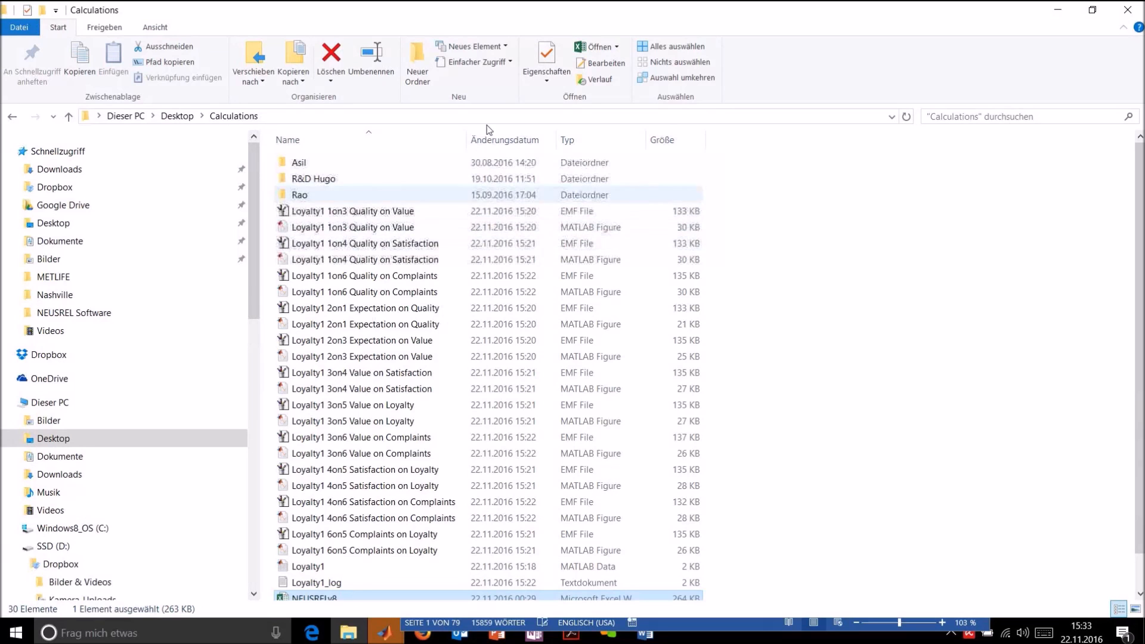
{"action": "scroll", "coordinate": [1141, 411], "scroll_direction": "down", "scroll_amount": 1}
{"action": "left_click_drag", "start_coordinate": [1142, 411], "coordinate": [1142, 417]}
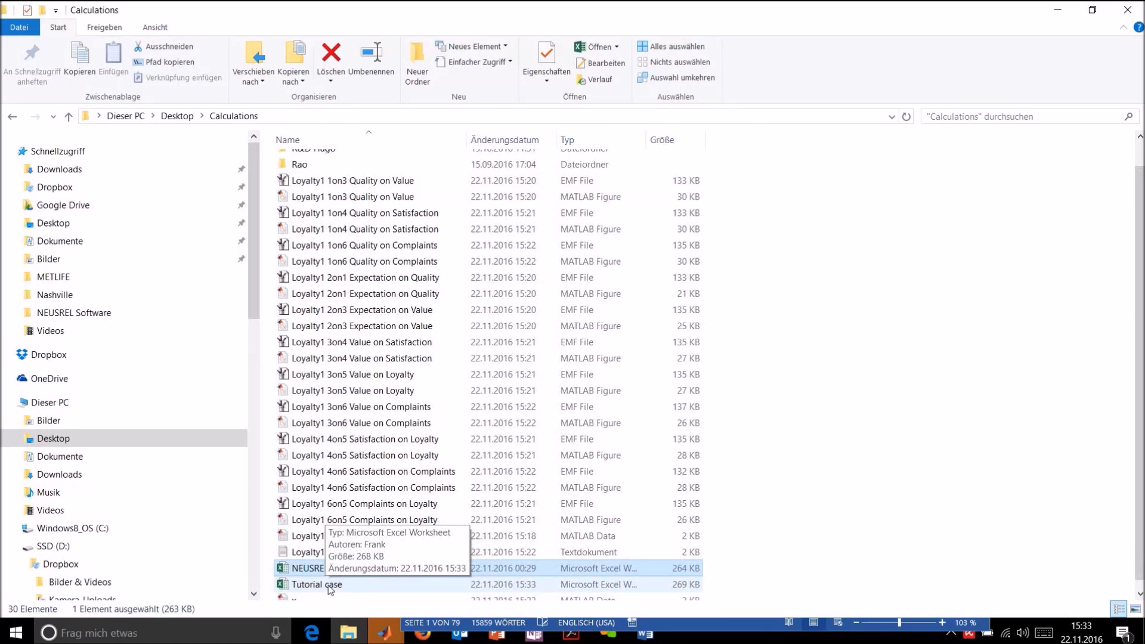
{"action": "left_click", "coordinate": [399, 182]}
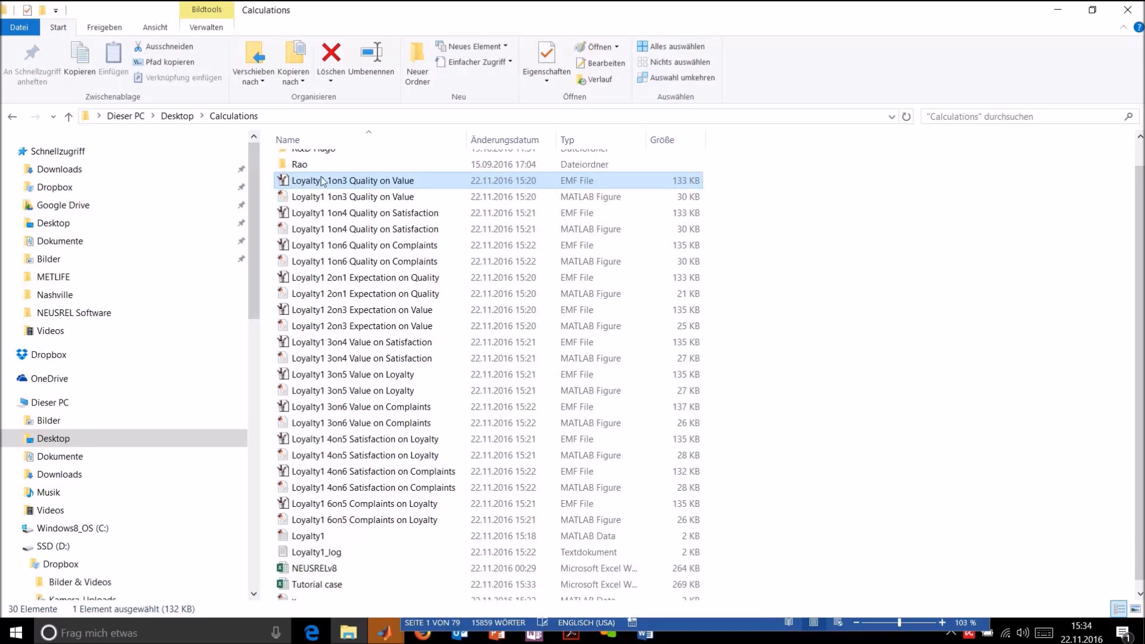
{"action": "left_click_drag", "start_coordinate": [333, 182], "coordinate": [333, 183]}
{"action": "double_click", "coordinate": [336, 182]}
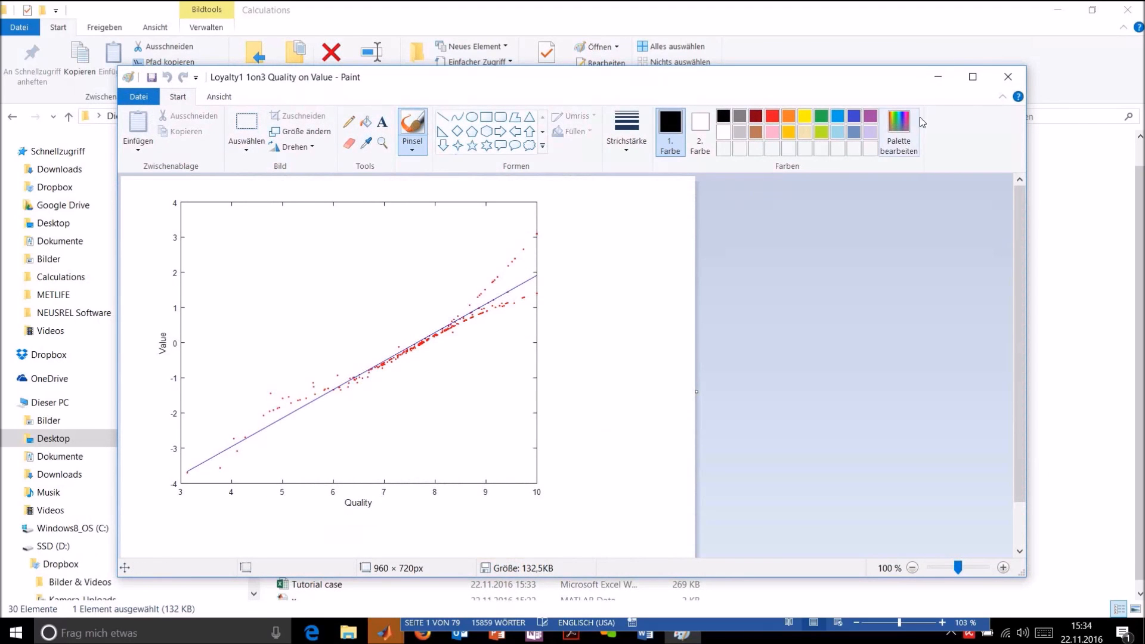
{"action": "left_click", "coordinate": [1008, 77]}
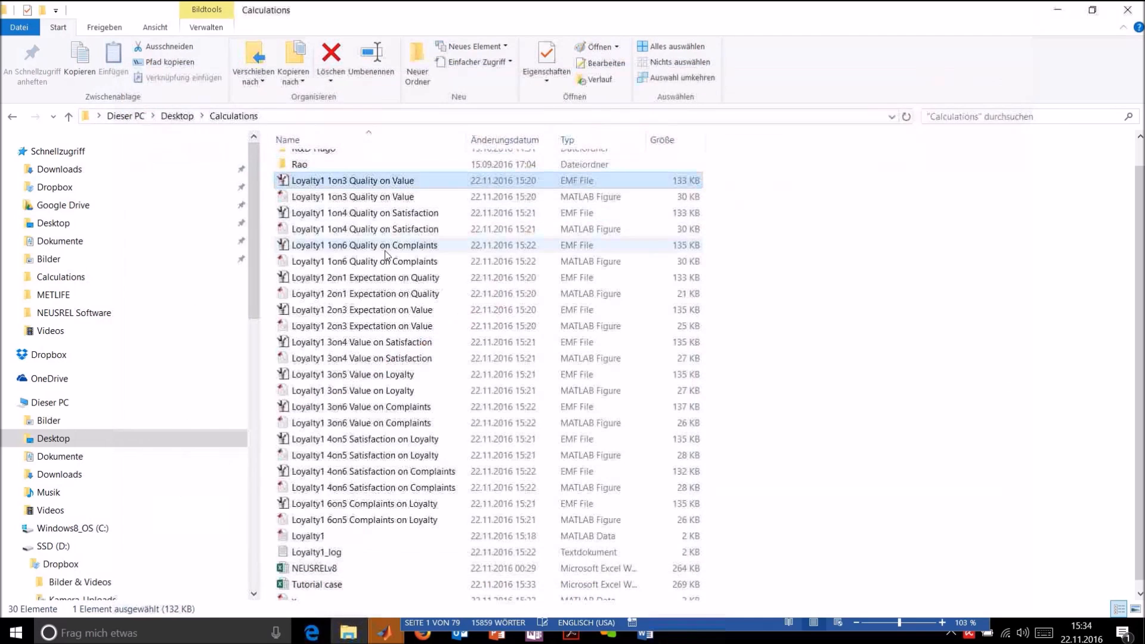
Open the MATLAB Figure file Loyalty1 1on3 Quality on Value from the Calculations folder
{"action": "left_click", "coordinate": [356, 196]}
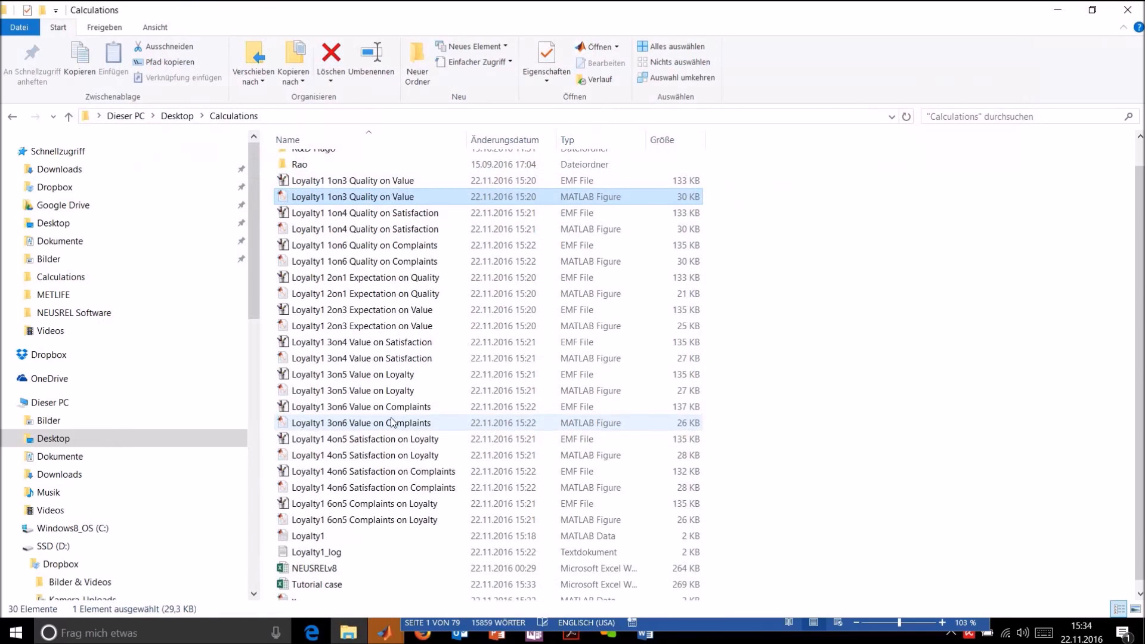
{"action": "double_click", "coordinate": [364, 196]}
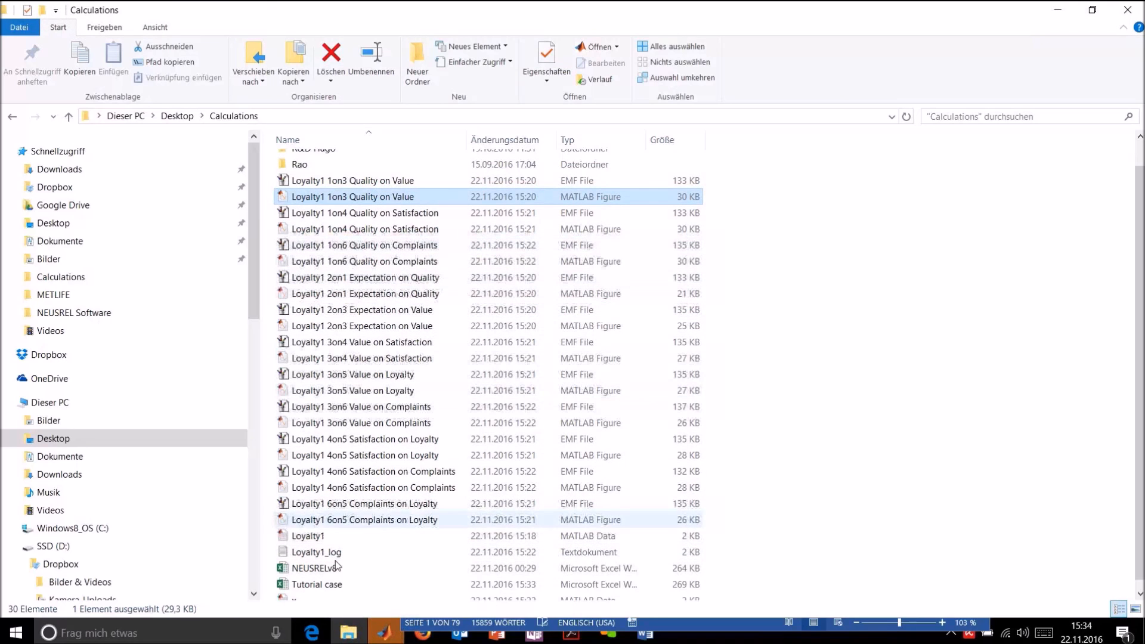
Open the Tutorial case workbook in Excel and review its Project sheet and the Data sheet up to the header rows
{"action": "scroll", "coordinate": [325, 593], "scroll_direction": "down", "scroll_amount": 1}
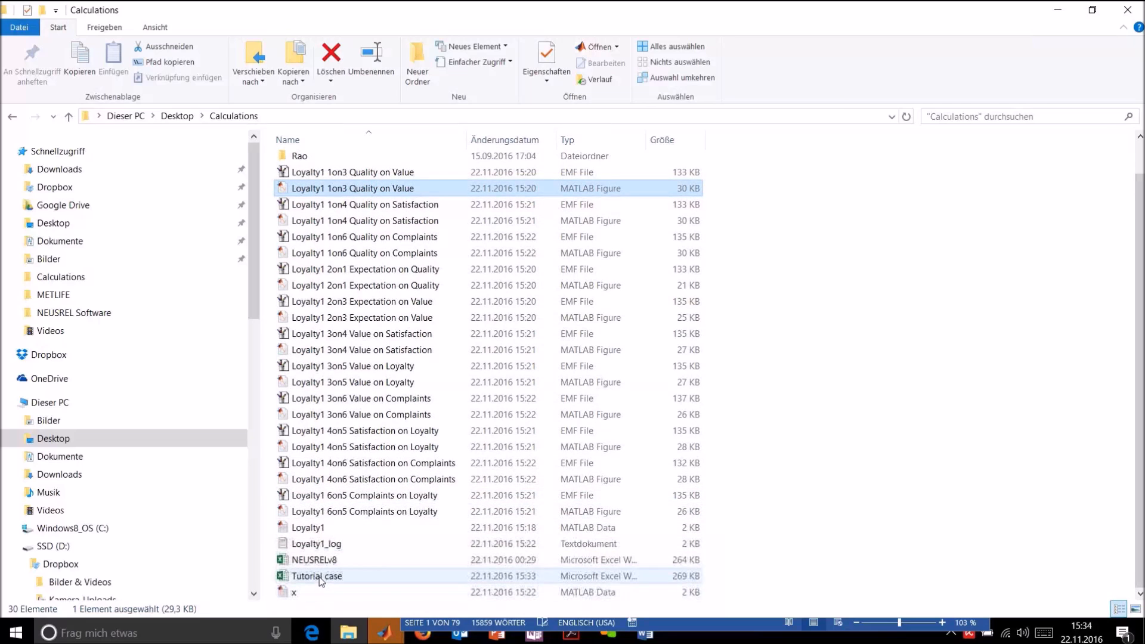
{"action": "double_click", "coordinate": [320, 576]}
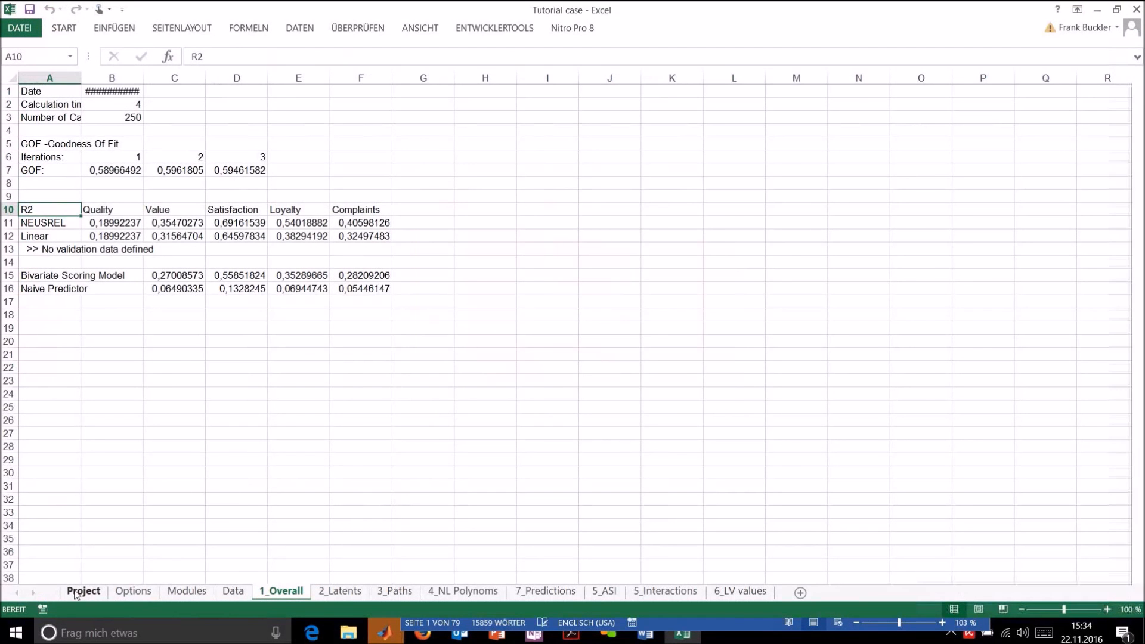
{"action": "left_click", "coordinate": [76, 592]}
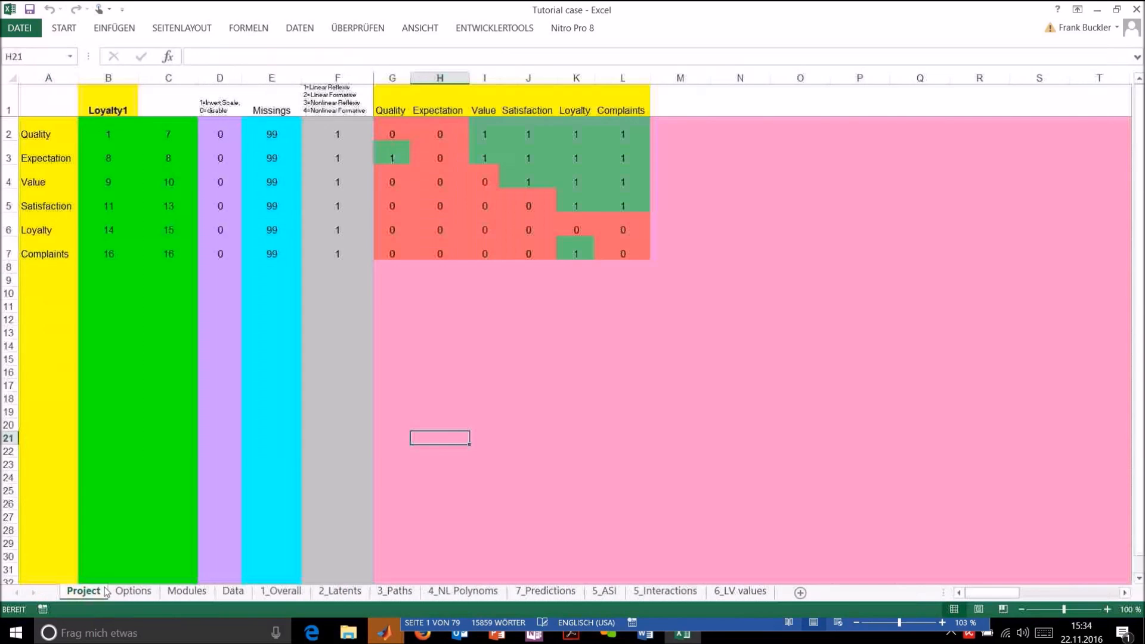
{"action": "left_click", "coordinate": [232, 592]}
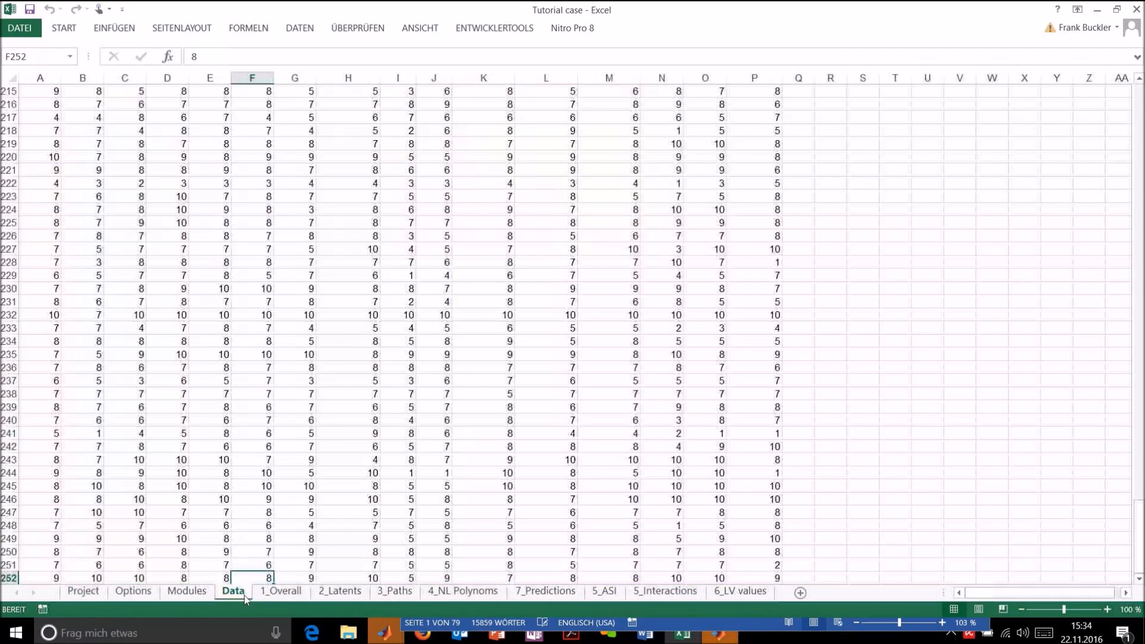
{"action": "scroll", "coordinate": [299, 582], "scroll_direction": "up", "scroll_amount": 20}
{"action": "scroll", "coordinate": [296, 596], "scroll_direction": "up", "scroll_amount": 20}
{"action": "scroll", "coordinate": [289, 601], "scroll_direction": "up", "scroll_amount": 17}
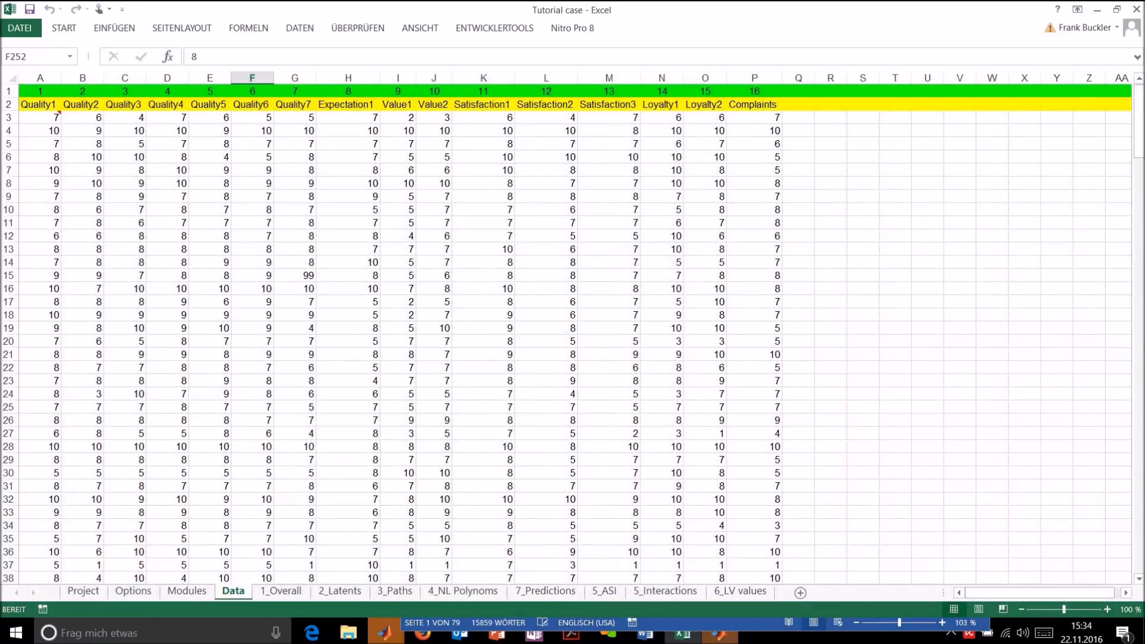
Apply the thousands-separator number format with two decimals to cells B7:I19 on the 1_Overall sheet
{"action": "left_click", "coordinate": [287, 591]}
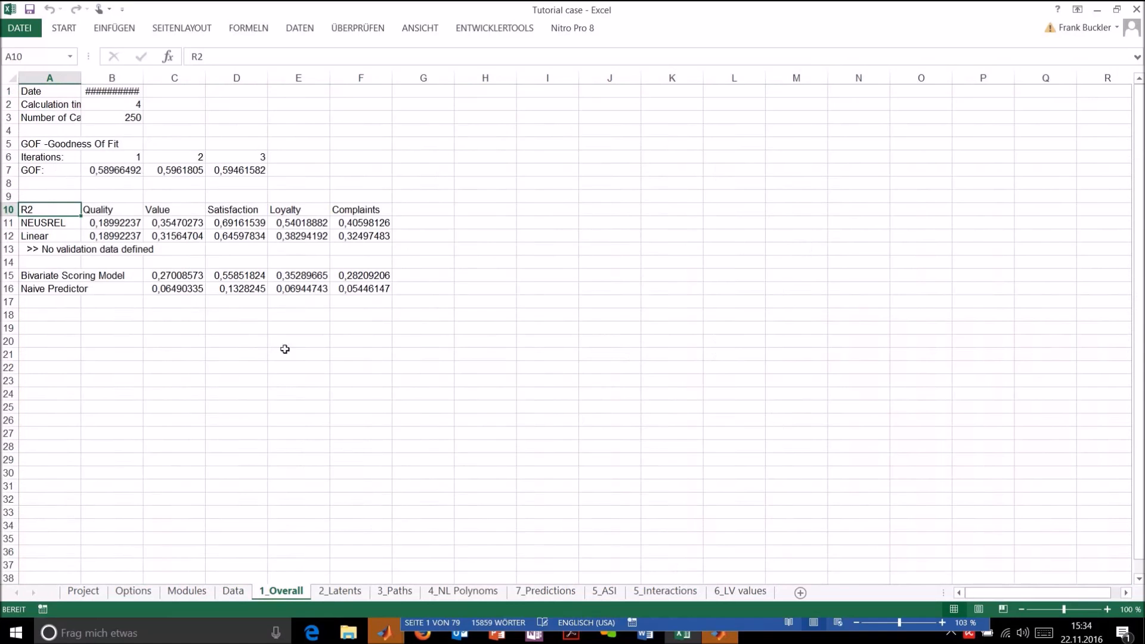
{"action": "left_click_drag", "start_coordinate": [110, 174], "coordinate": [534, 330]}
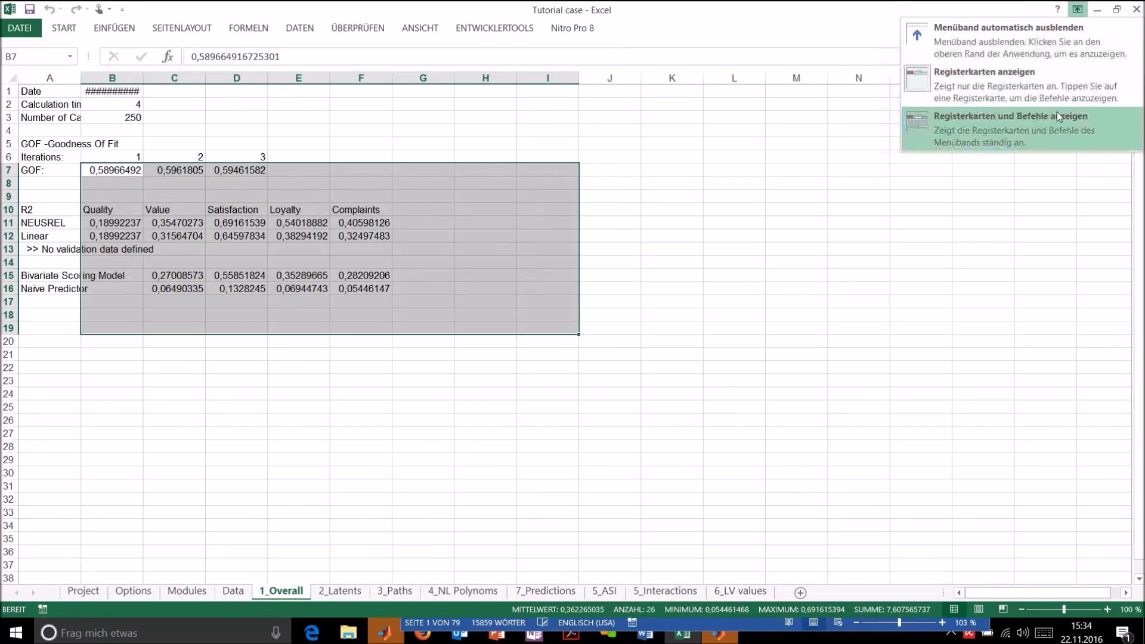
{"action": "left_click", "coordinate": [1057, 112]}
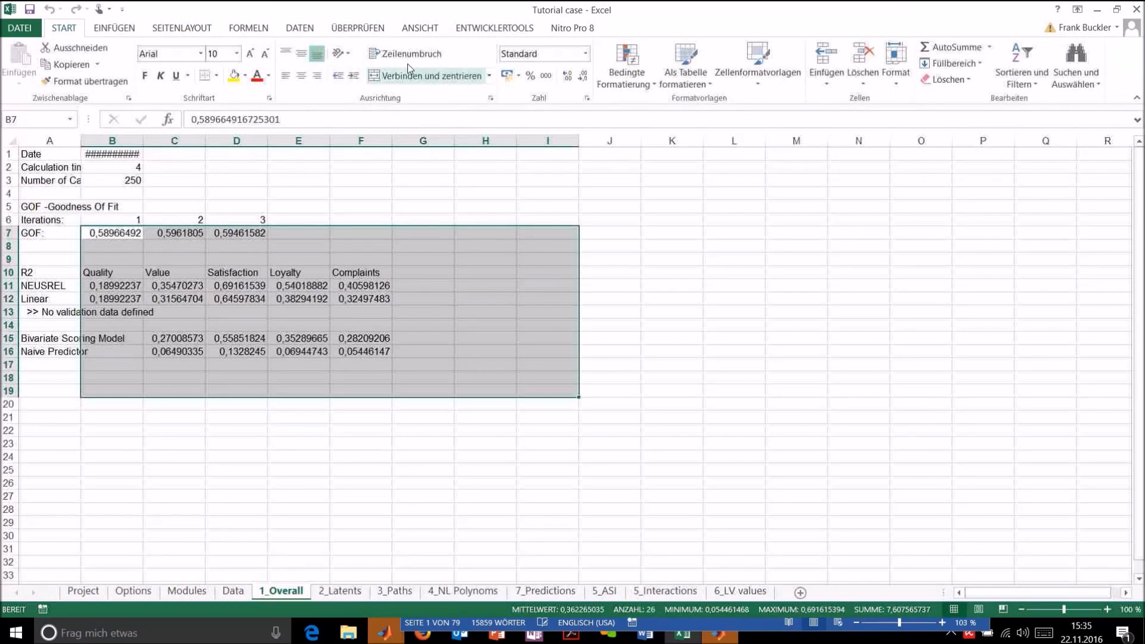
{"action": "left_click", "coordinate": [546, 76]}
{"action": "left_click", "coordinate": [610, 259]}
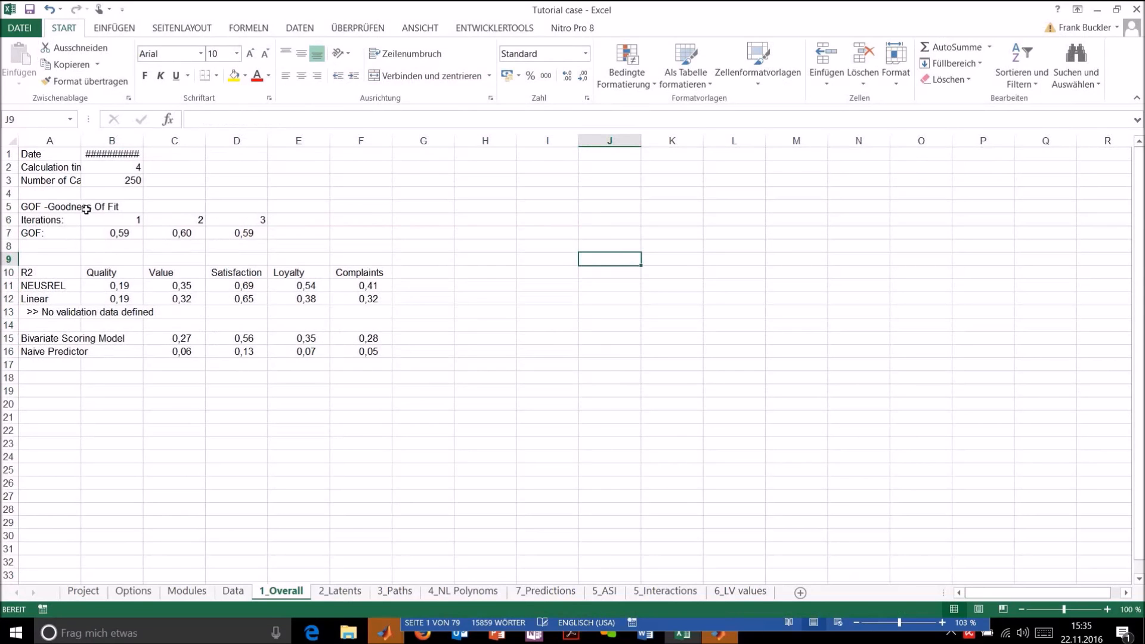
Widen column B on the 1_Overall sheet to fit the date, and check the calculation time and number of cases
{"action": "left_click_drag", "start_coordinate": [137, 140], "coordinate": [165, 140]}
{"action": "left_click", "coordinate": [153, 167]}
{"action": "left_click_drag", "start_coordinate": [151, 183], "coordinate": [151, 194]}
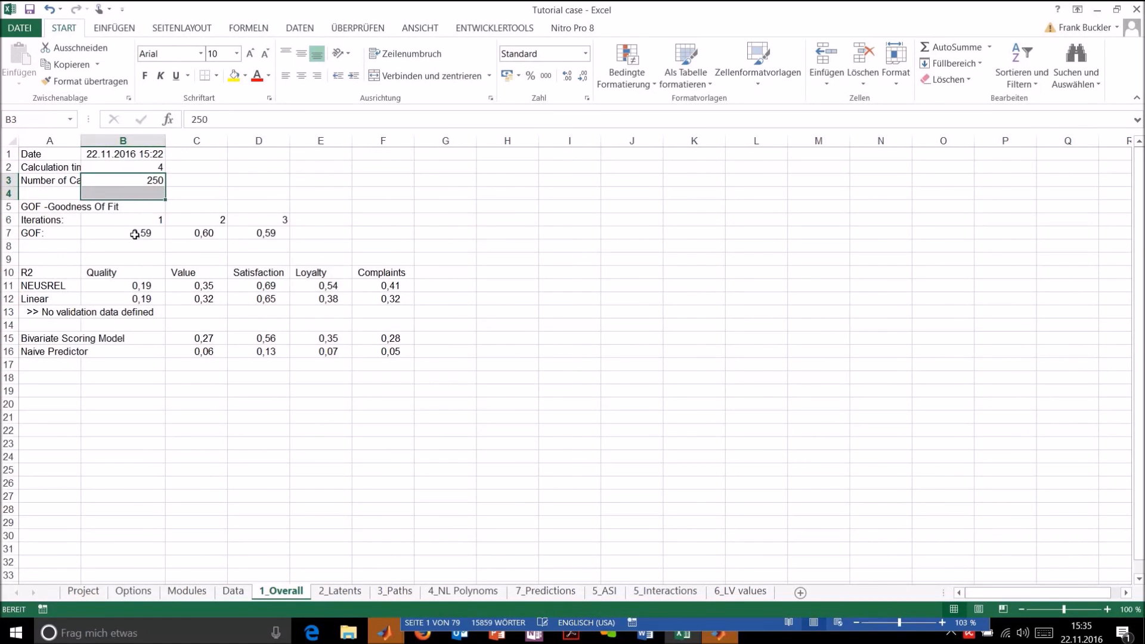
Check the GOF goodness-of-fit values from the first to the third iteration on the 1_Overall sheet
{"action": "left_click", "coordinate": [69, 234]}
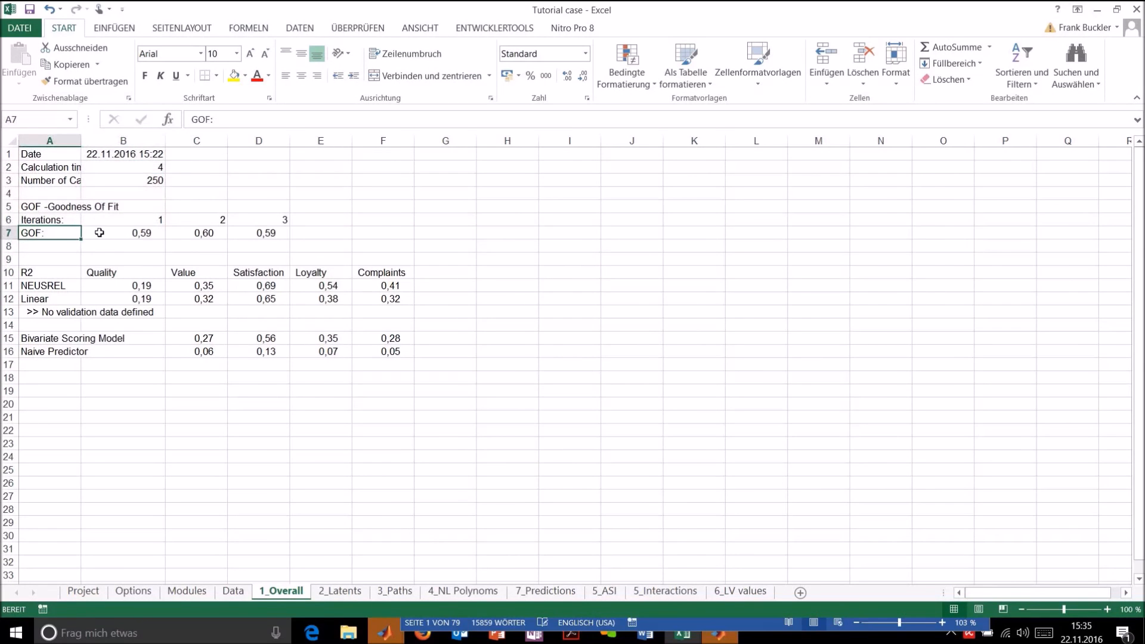
{"action": "left_click", "coordinate": [100, 233]}
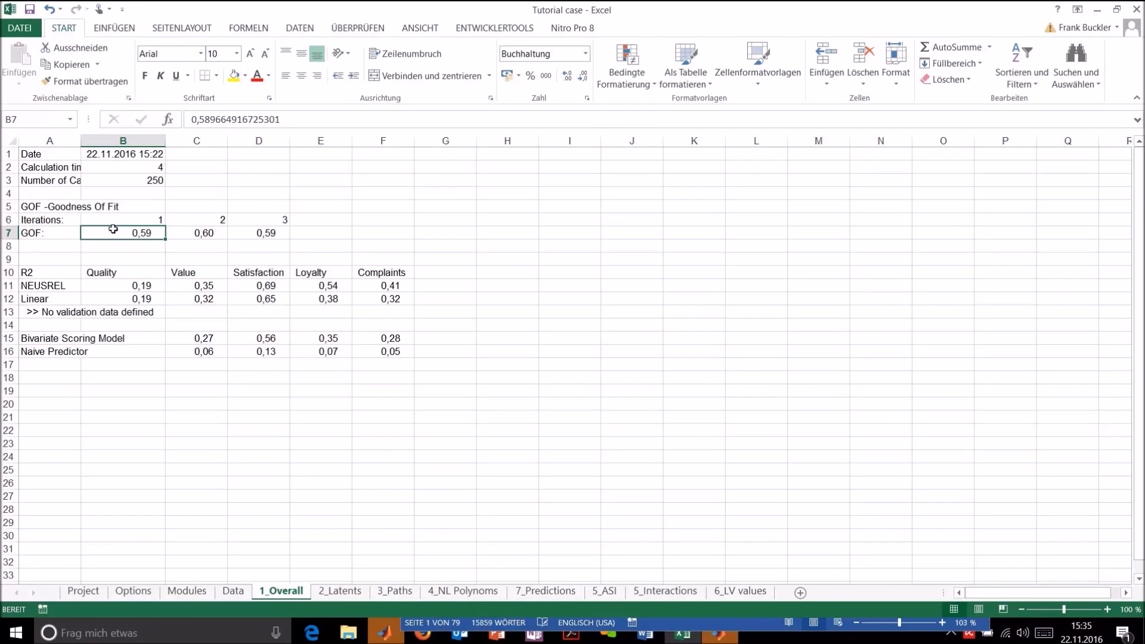
{"action": "left_click", "coordinate": [263, 233]}
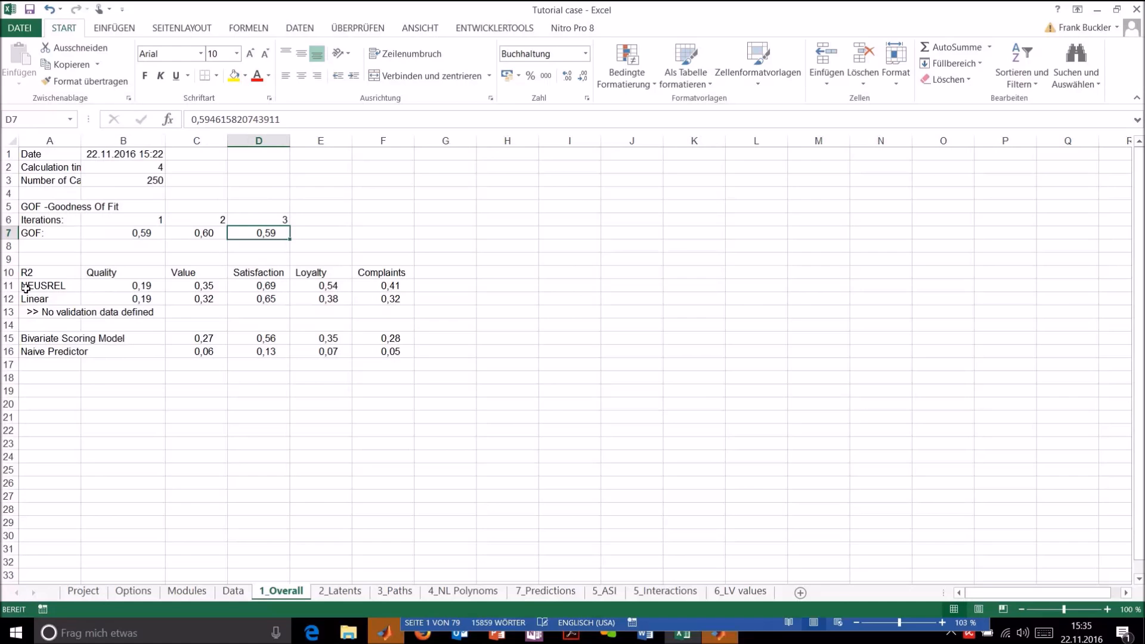
Compare the NEUSREL and Linear R2 values in rows 11 and 12 for Quality, Value, Satisfaction, Loyalty and Complaints
{"action": "left_click", "coordinate": [59, 284]}
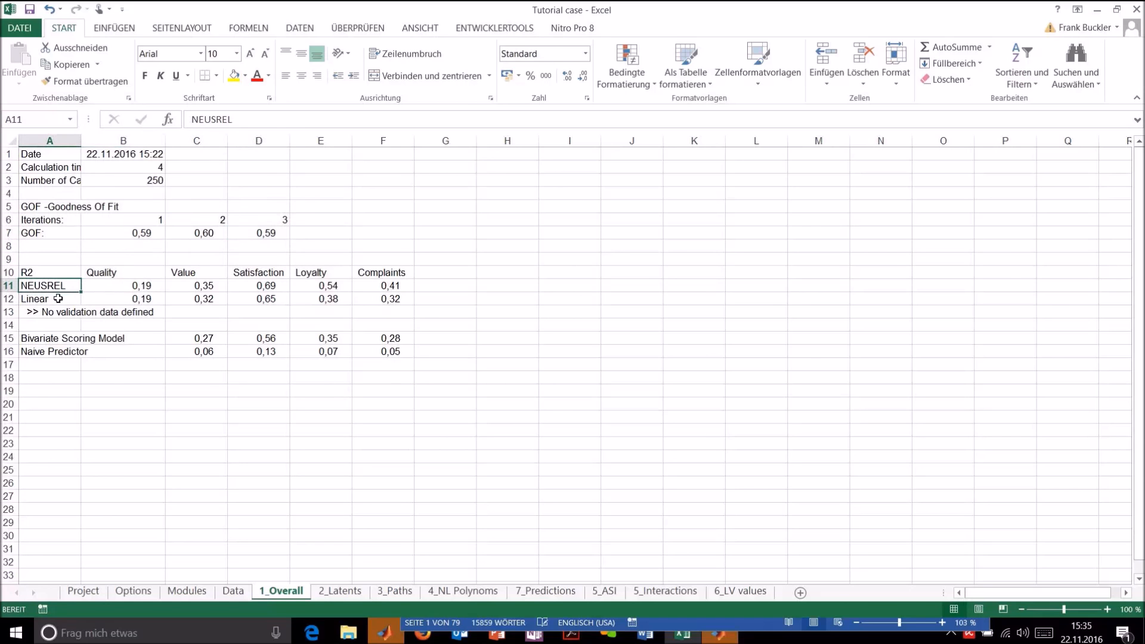
{"action": "left_click", "coordinate": [58, 298]}
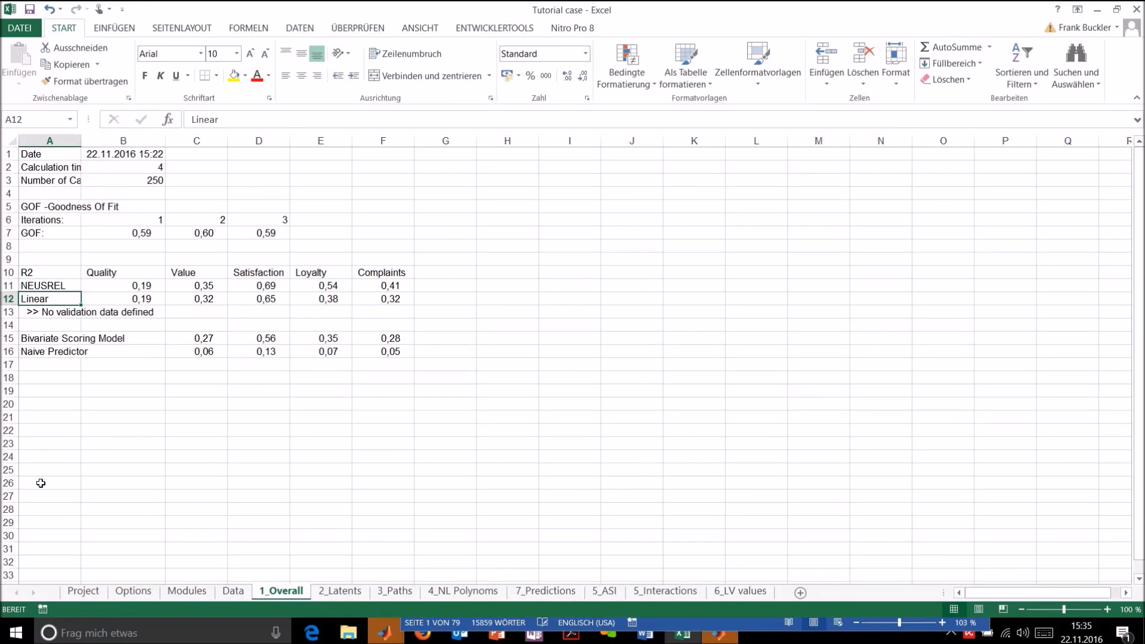
{"action": "left_click", "coordinate": [151, 284]}
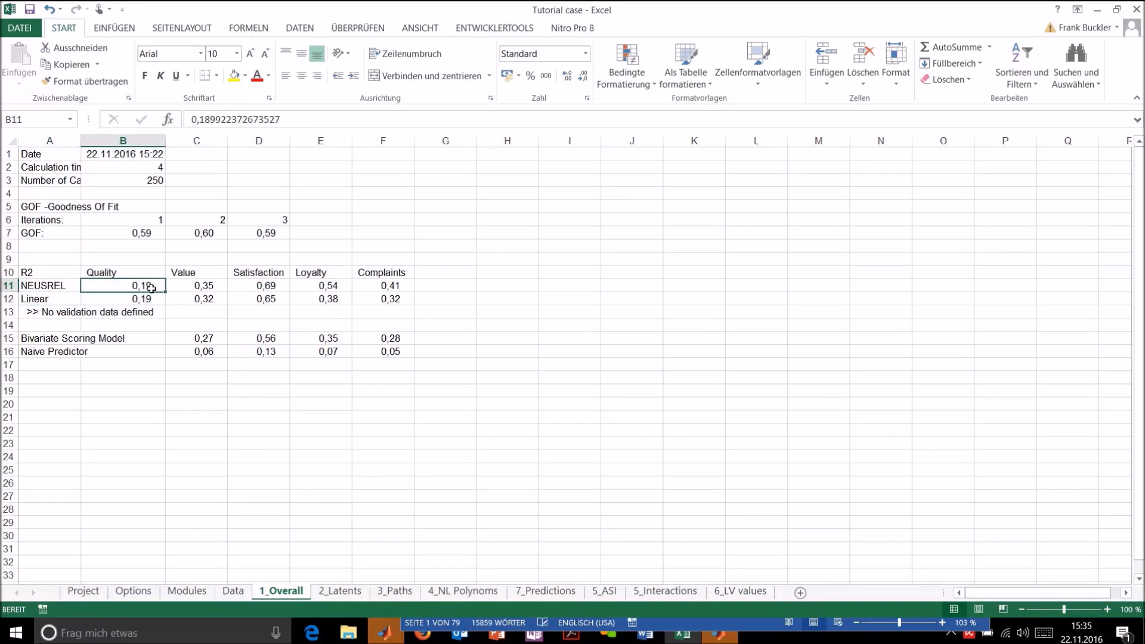
{"action": "key", "text": "Down"}
{"action": "key", "text": "Up"}
{"action": "key", "text": "Up"}
{"action": "key", "text": "Down"}
{"action": "key", "text": "Right"}
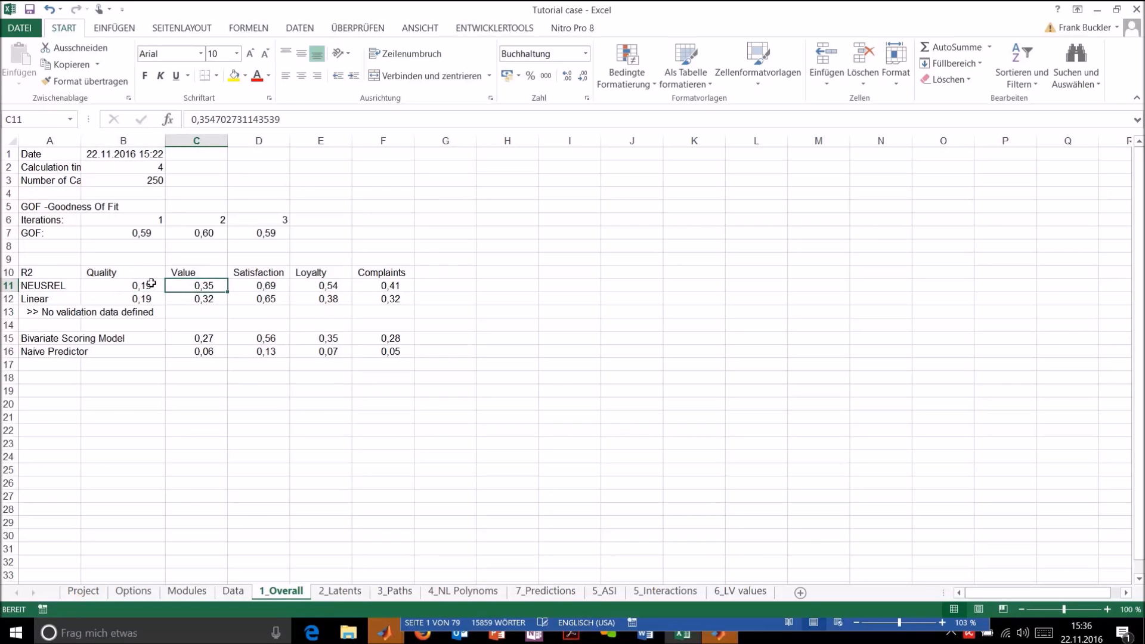
{"action": "key", "text": "Down"}
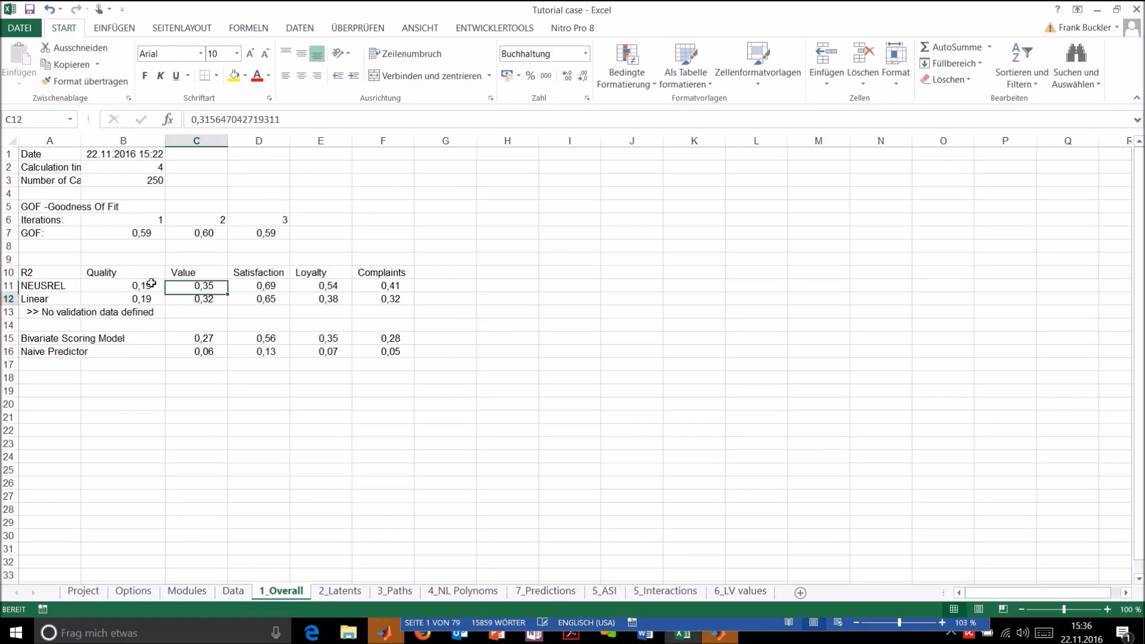
{"action": "key", "text": "Up"}
{"action": "key", "text": "Right"}
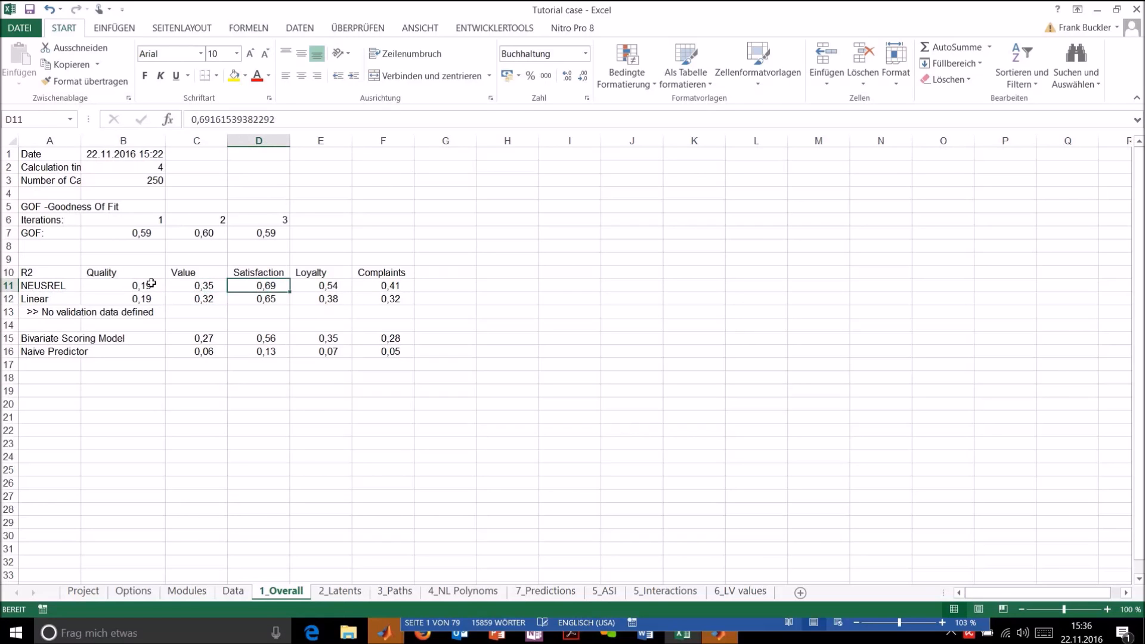
{"action": "key", "text": "Right"}
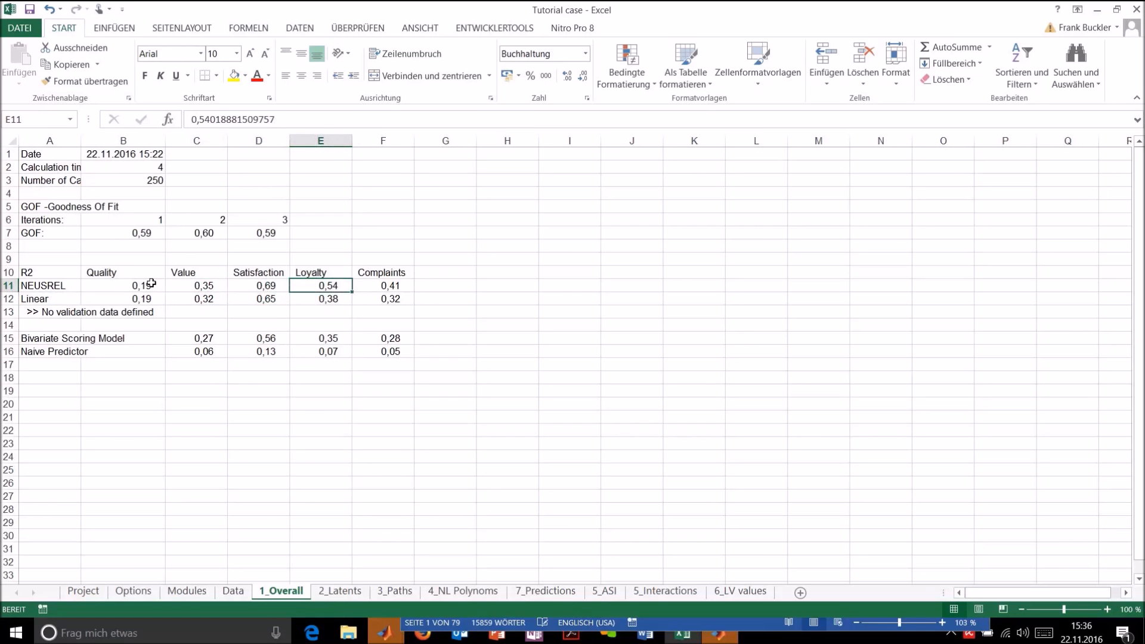
{"action": "key", "text": "Right"}
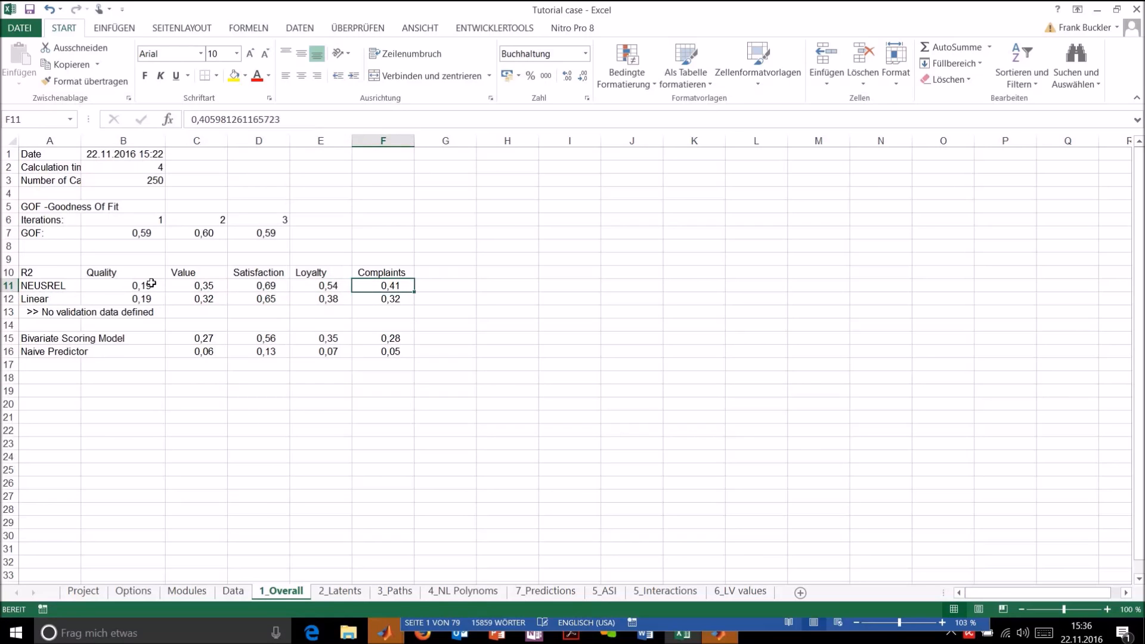
{"action": "key", "text": "Left"}
{"action": "key", "text": "Down"}
{"action": "key", "text": "Up"}
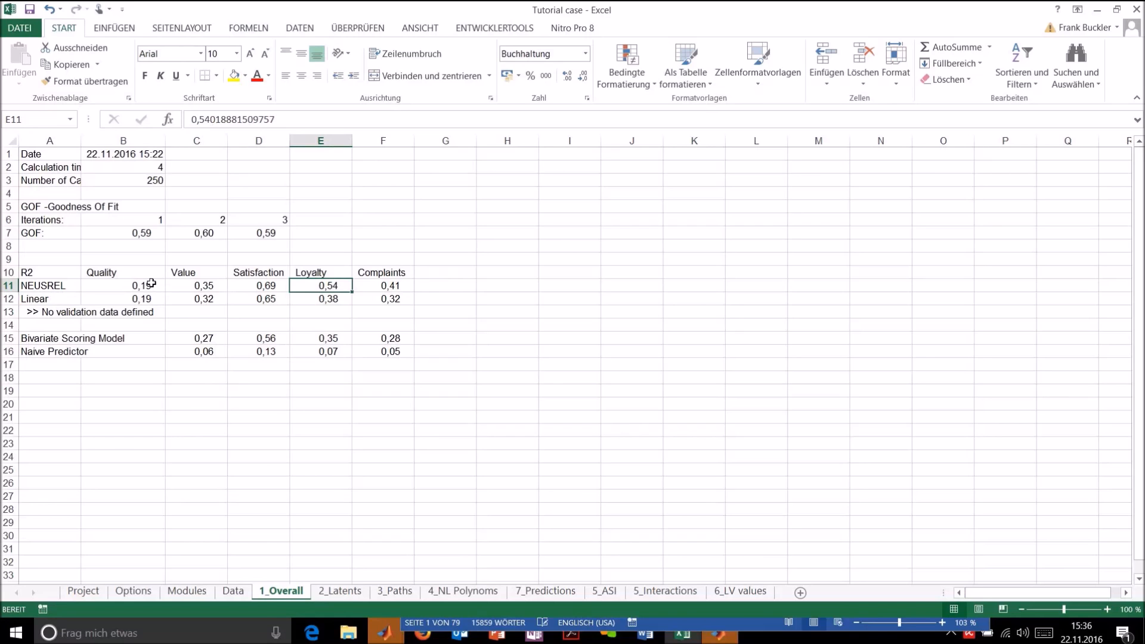
Examine the R2 values of the Bivariate Scoring Model in row 15, from Value to Loyalty
{"action": "key", "text": "Down"}
{"action": "key", "text": "Down"}
{"action": "key", "text": "Down"}
{"action": "key", "text": "Down"}
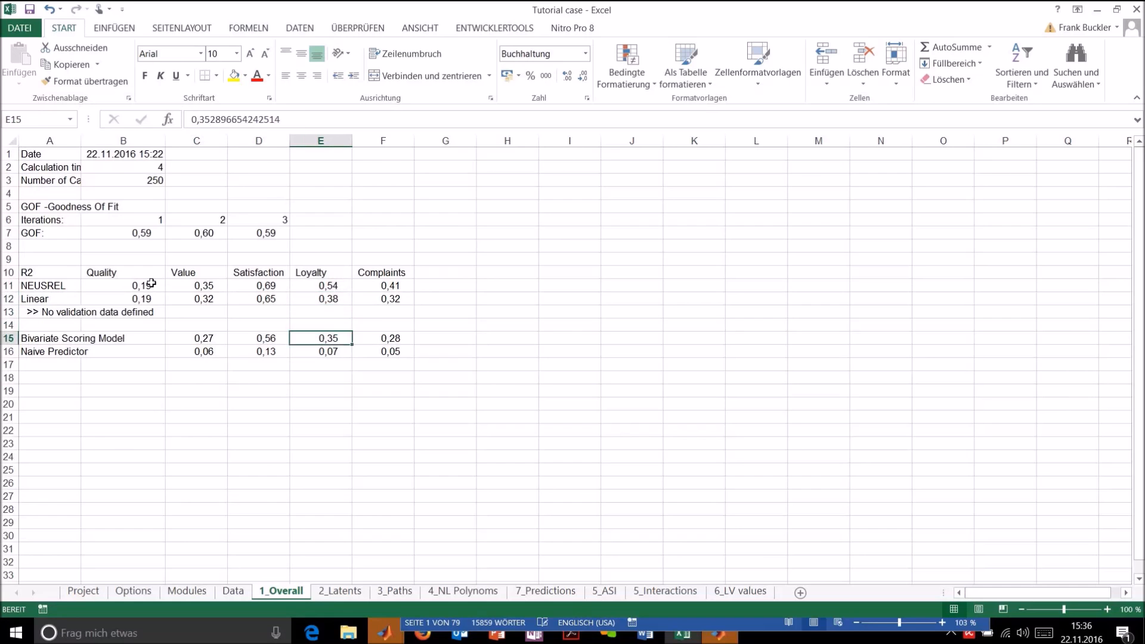
{"action": "key", "text": "Left"}
{"action": "key", "text": "Left"}
{"action": "key", "text": "Left"}
{"action": "key", "text": "Right"}
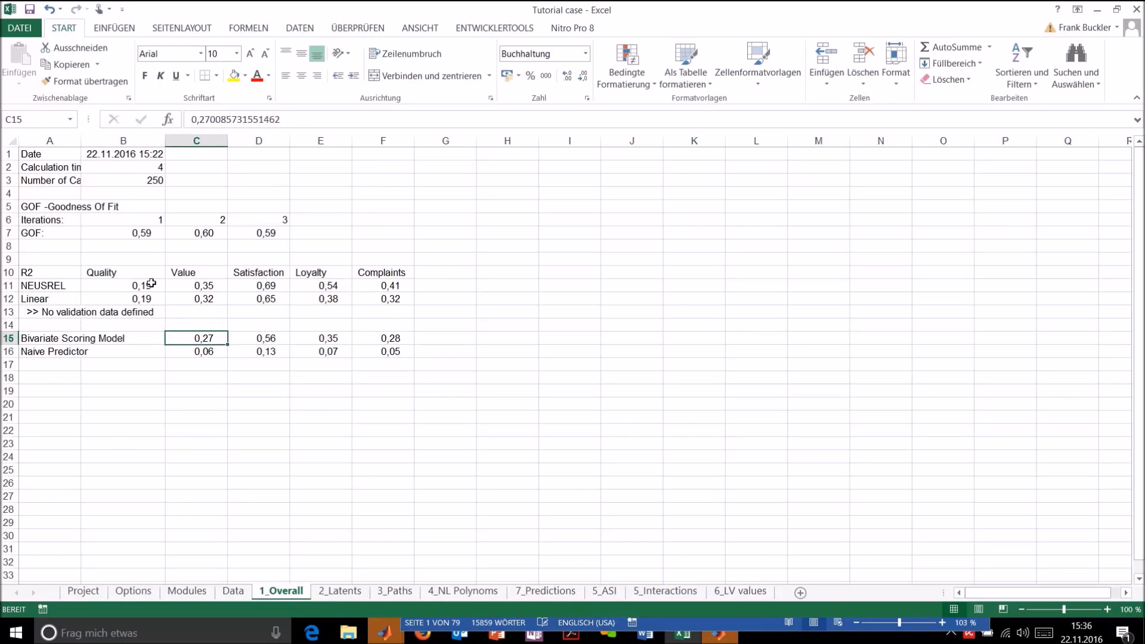
{"action": "key", "text": "Left"}
{"action": "key", "text": "Left"}
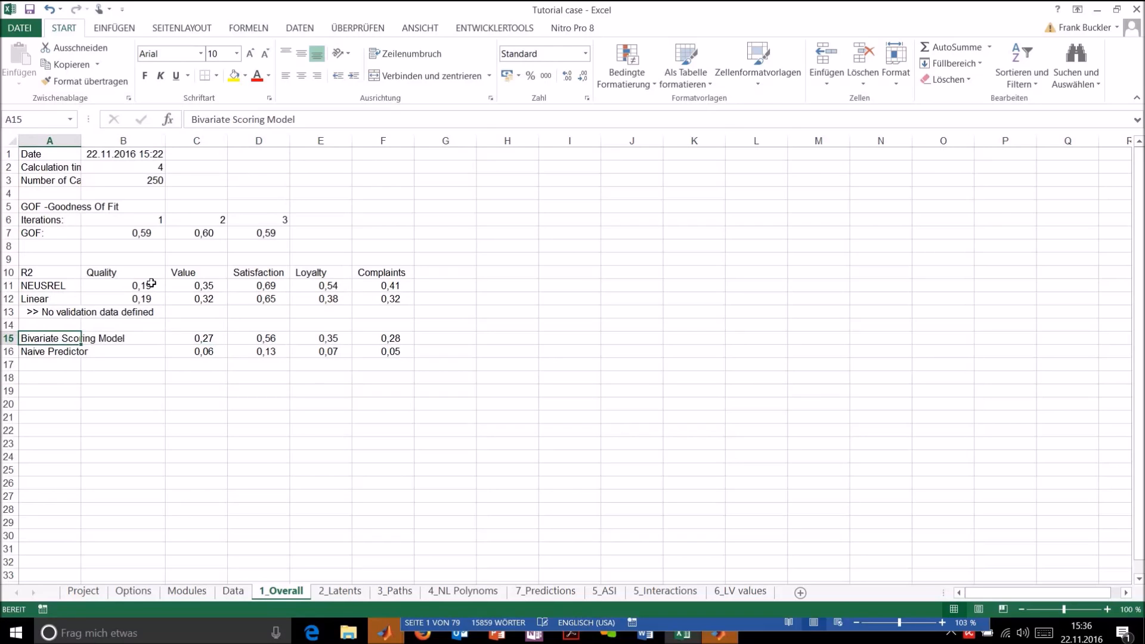
{"action": "key", "text": "Right"}
{"action": "key", "text": "Right"}
{"action": "key", "text": "Right"}
{"action": "key", "text": "Right"}
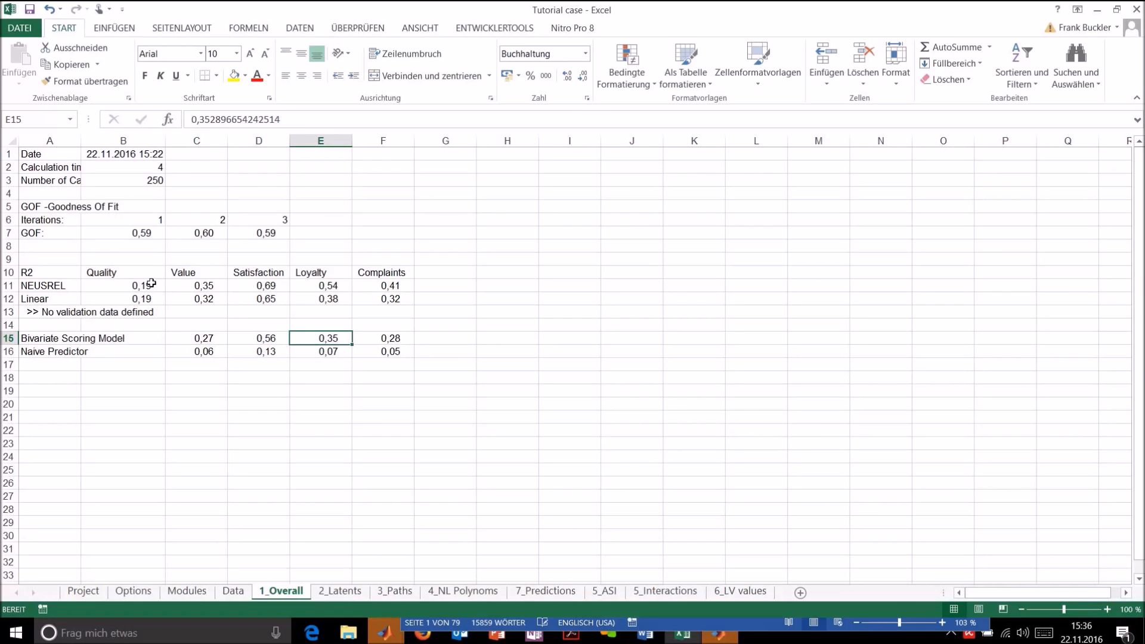
{"action": "key", "text": "Left"}
{"action": "key", "text": "Left"}
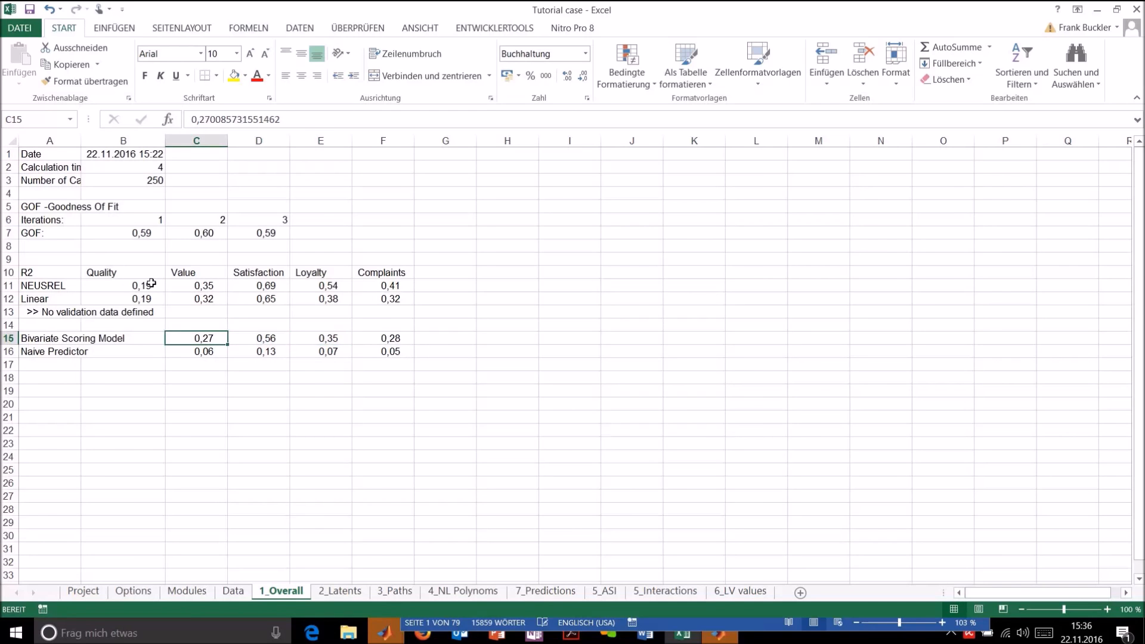
Examine the R2 values of the Naive Predictor in row 16, from Value to Complaints
{"action": "key", "text": "Left"}
{"action": "key", "text": "Up"}
{"action": "key", "text": "Up"}
{"action": "key", "text": "Up"}
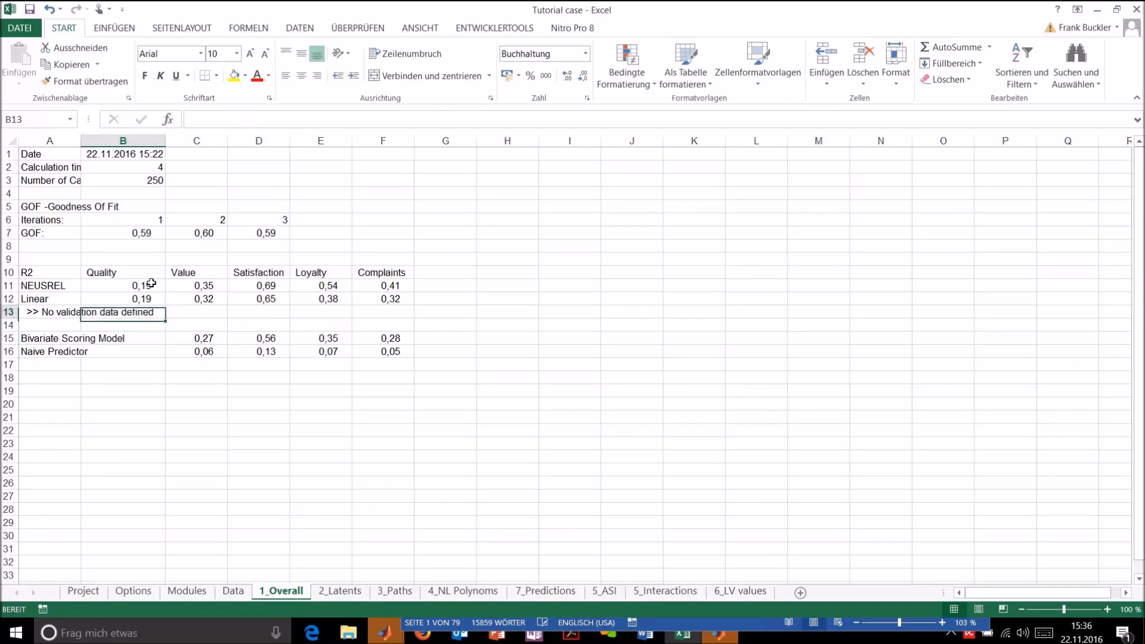
{"action": "key", "text": "Down"}
{"action": "key", "text": "Down"}
{"action": "key", "text": "Down"}
{"action": "key", "text": "Down"}
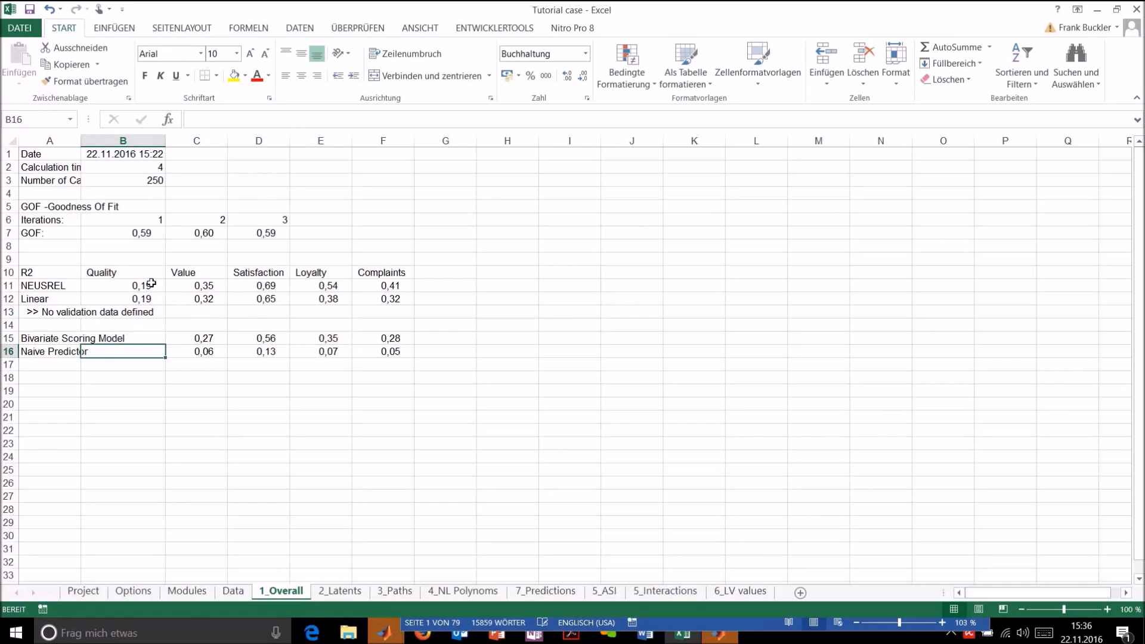
{"action": "key", "text": "Left"}
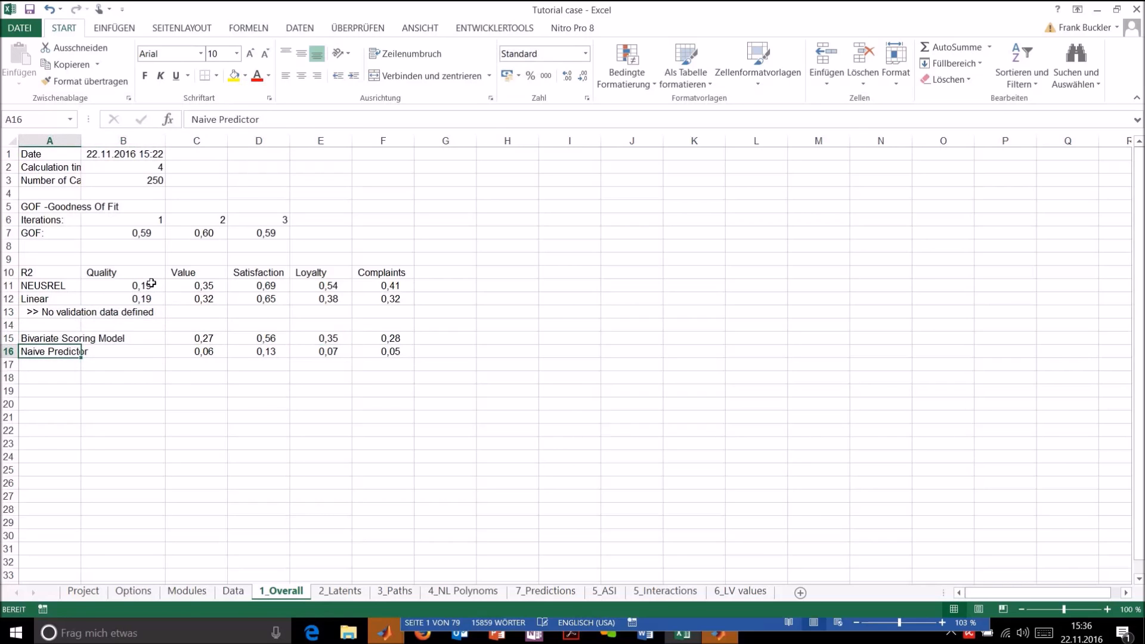
{"action": "key", "text": "Right"}
{"action": "key", "text": "Right"}
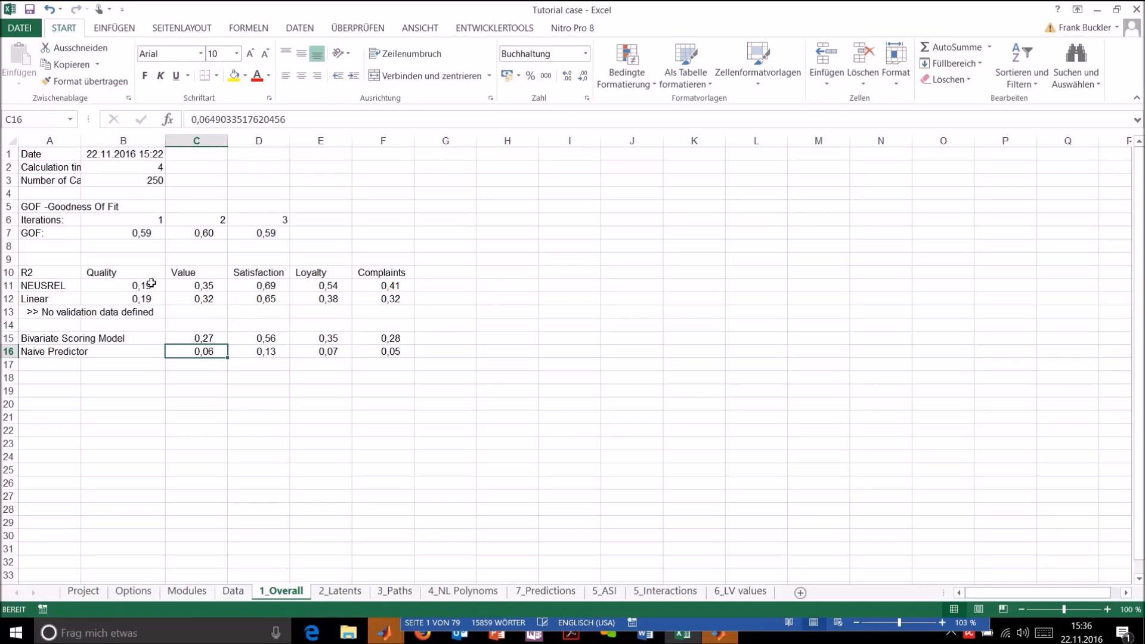
{"action": "key", "text": "Right"}
{"action": "key", "text": "Right"}
{"action": "key", "text": "Right"}
{"action": "key", "text": "Left"}
{"action": "key", "text": "Left"}
{"action": "key", "text": "Left"}
{"action": "key", "text": "Left"}
{"action": "key", "text": "Right"}
{"action": "key", "text": "Right"}
{"action": "key", "text": "Right"}
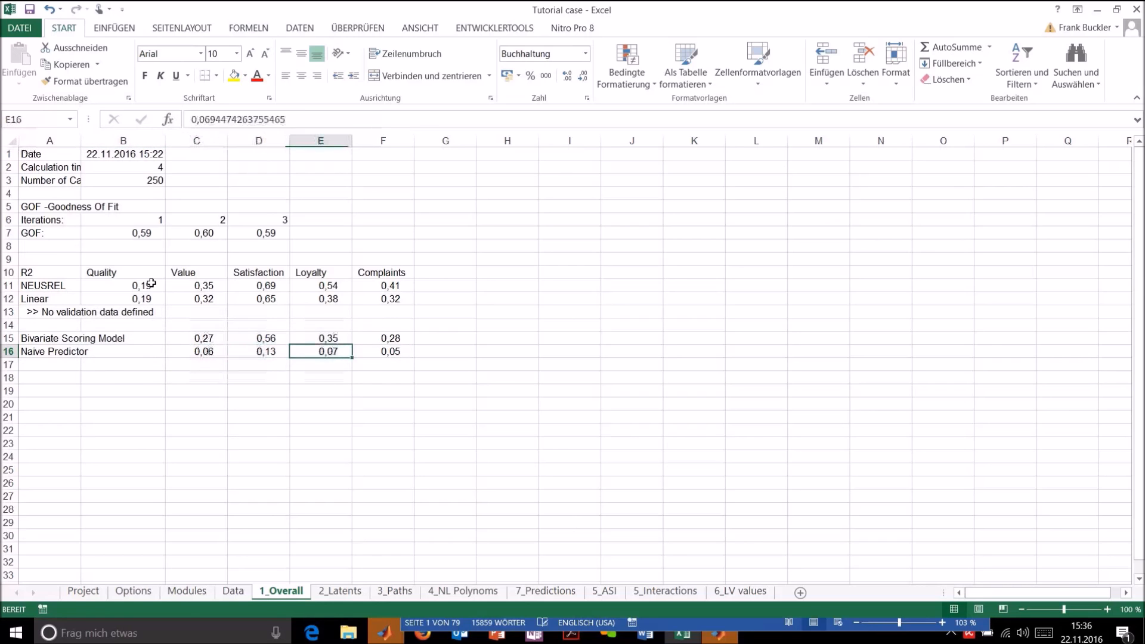
{"action": "key", "text": "Right"}
{"action": "key", "text": "Down"}
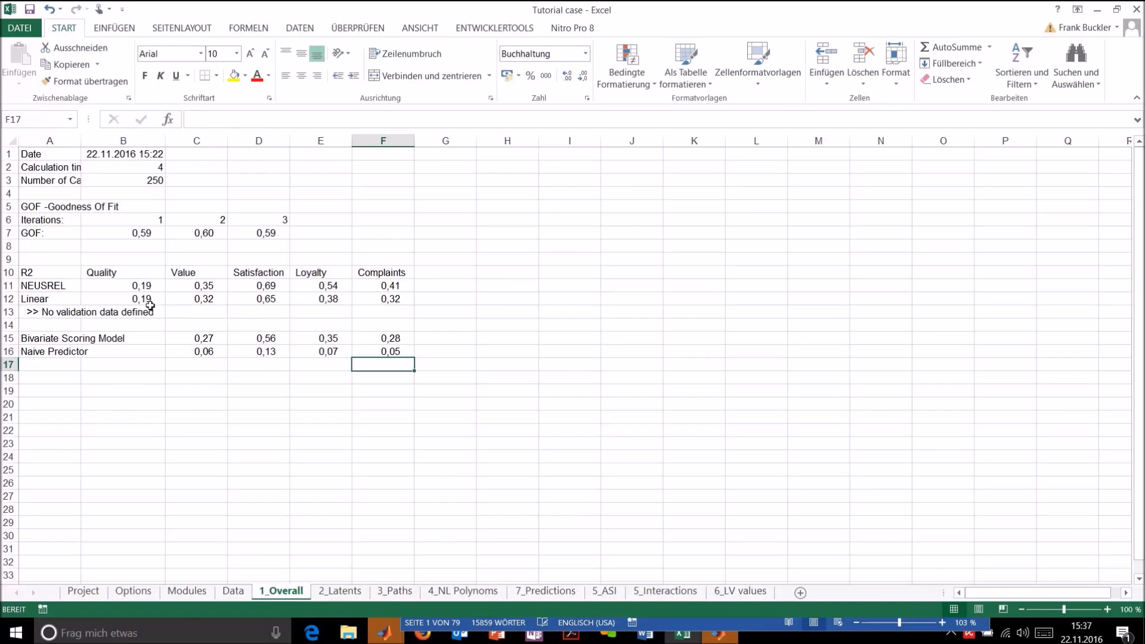
Highlight the NEUSREL and Linear R2 values in B11:D12, followed by those for Loyalty and Complaints in E11:F12
{"action": "left_click", "coordinate": [132, 290]}
{"action": "left_click_drag", "start_coordinate": [208, 286], "coordinate": [266, 301]}
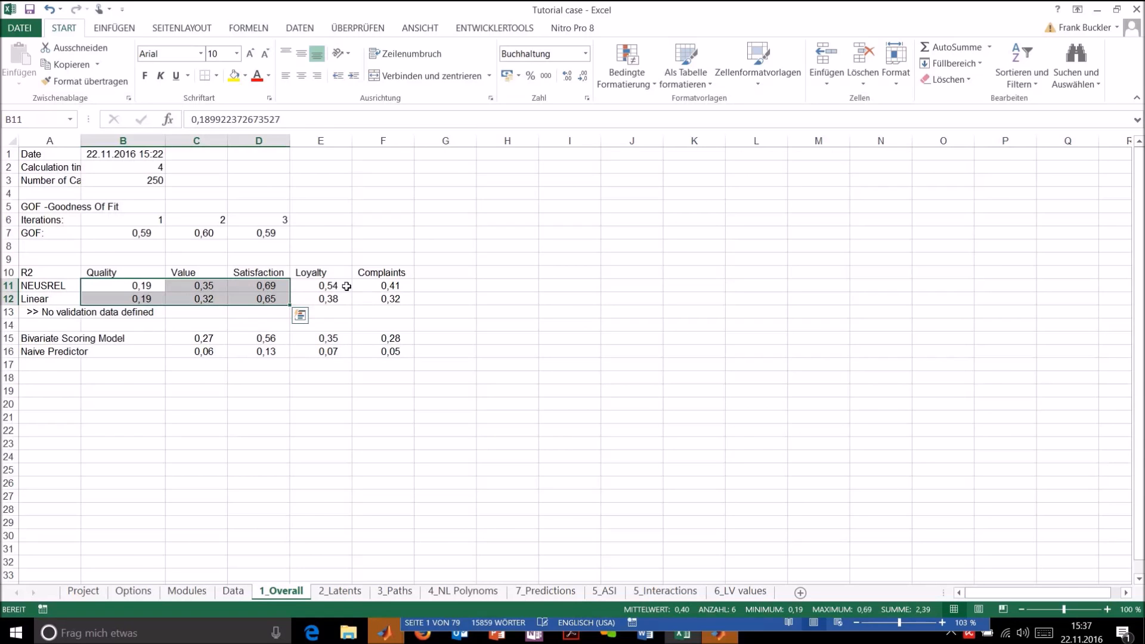
{"action": "left_click_drag", "start_coordinate": [345, 286], "coordinate": [385, 298]}
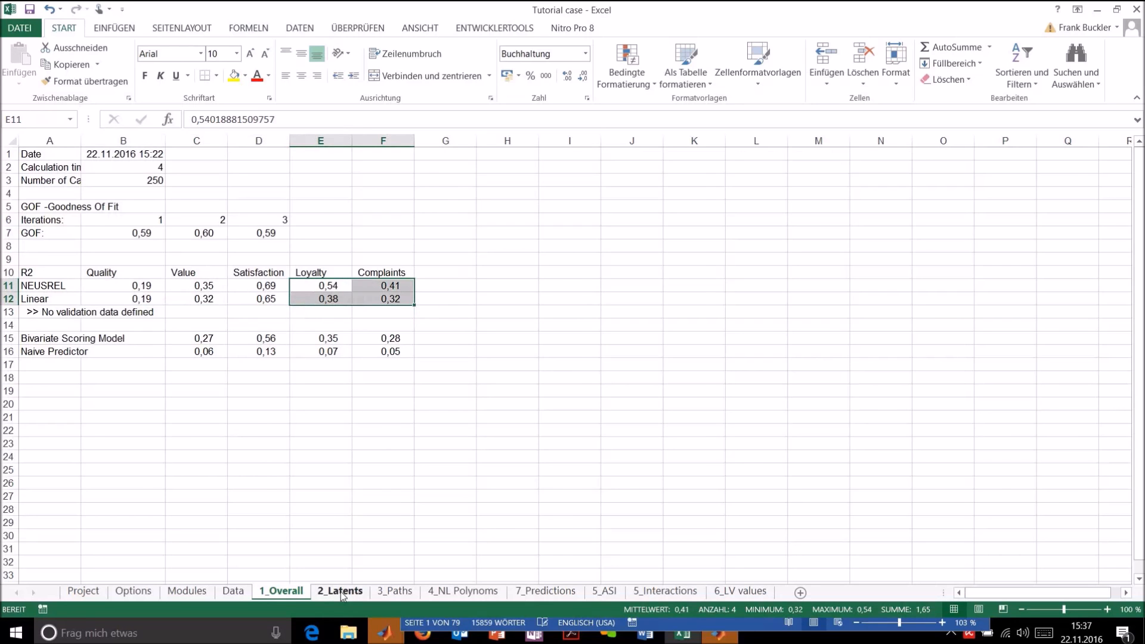
Apply the thousands-separator number format with two decimals to the entire 2_Latents sheet
{"action": "left_click", "coordinate": [340, 591]}
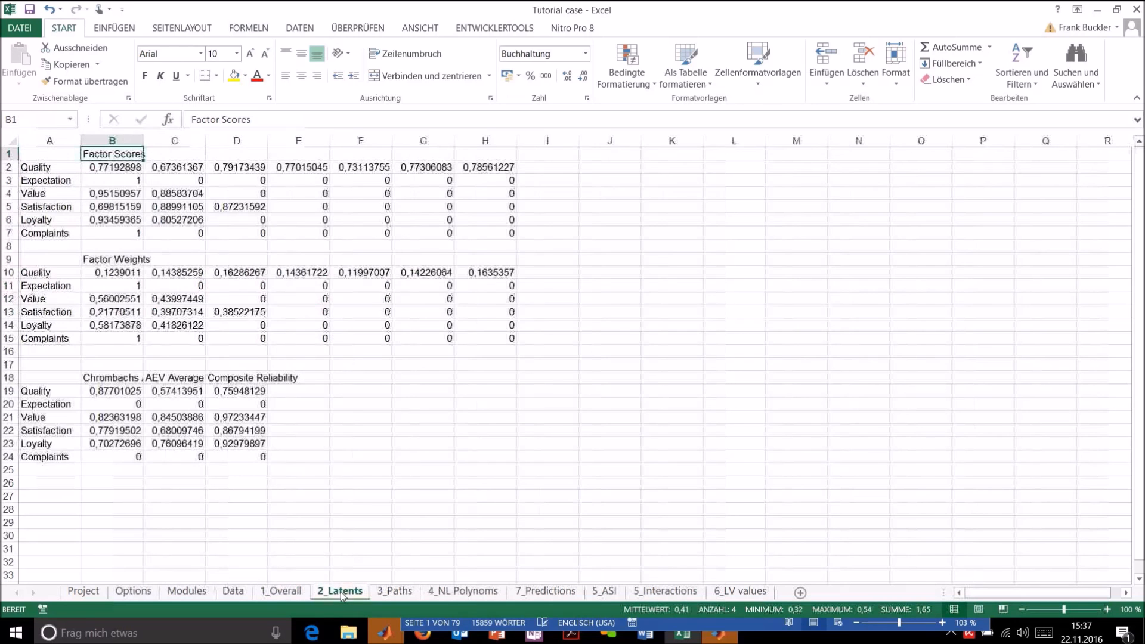
{"action": "left_click", "coordinate": [11, 142]}
{"action": "left_click", "coordinate": [546, 76]}
{"action": "left_click", "coordinate": [629, 338]}
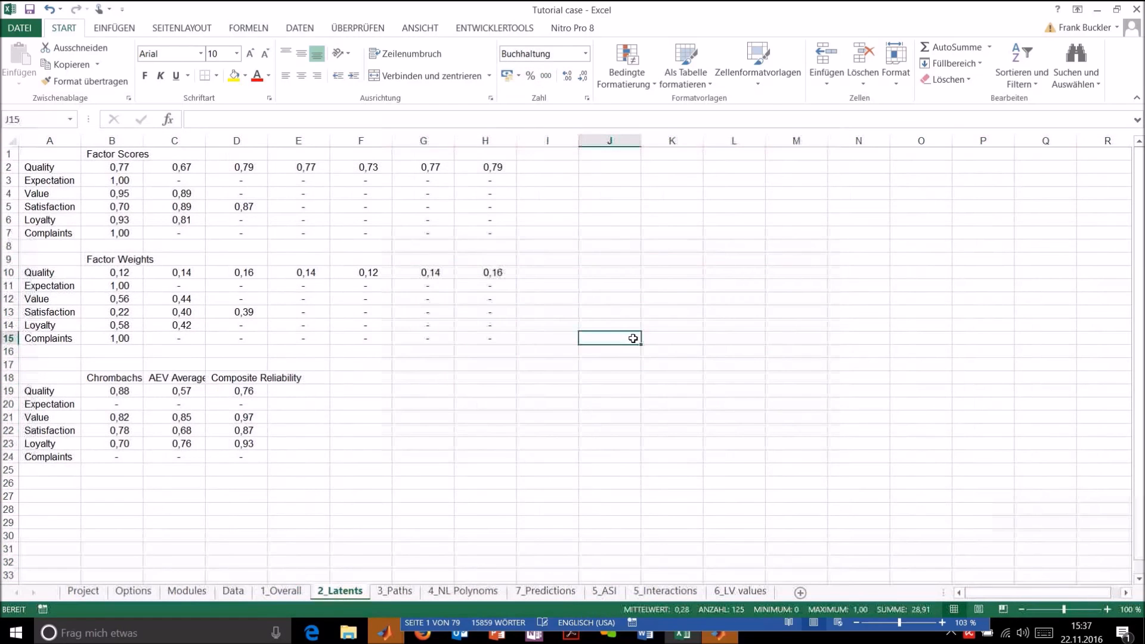
Review the Quality factor scores in B2:H2 and the start of the Quality factor weights in row 10
{"action": "left_click", "coordinate": [124, 167]}
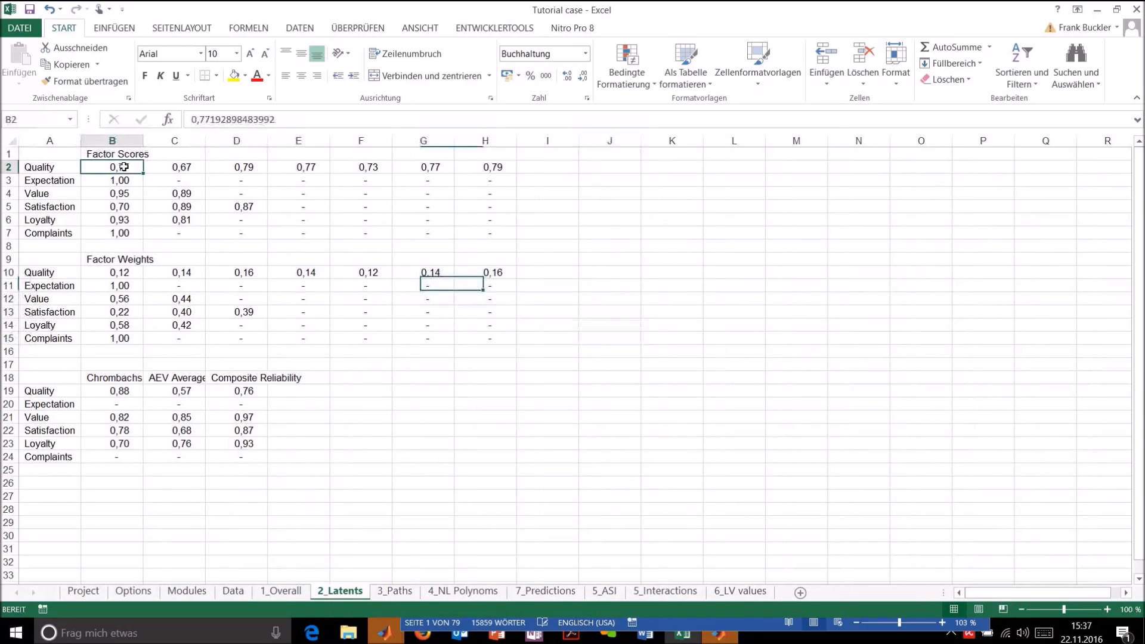
{"action": "left_click", "coordinate": [184, 167]}
{"action": "left_click", "coordinate": [232, 169]}
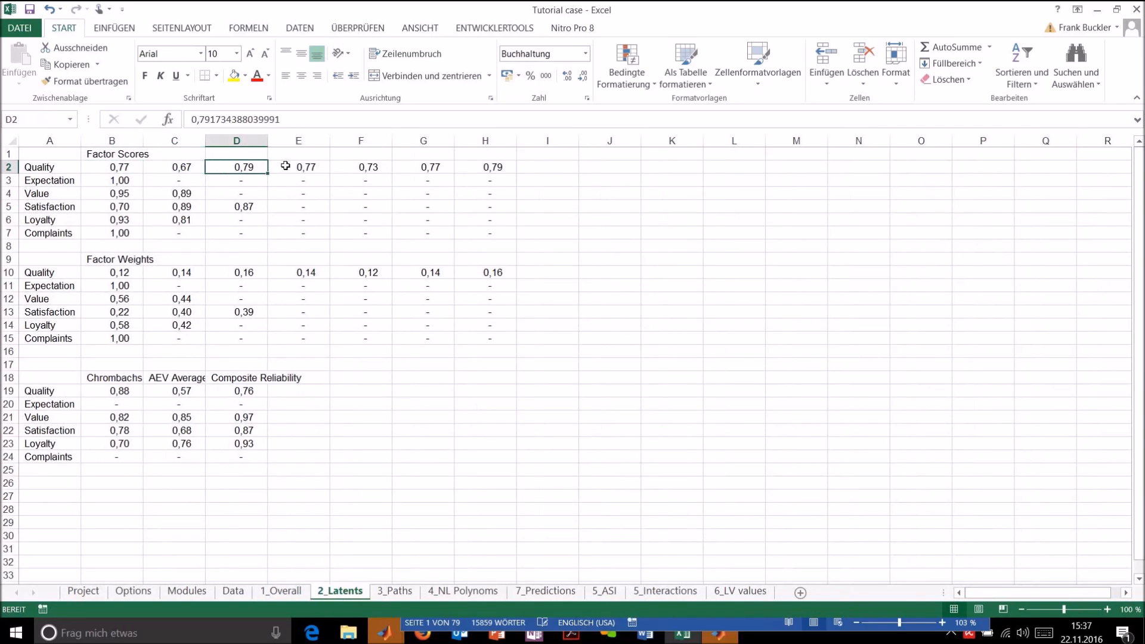
{"action": "left_click", "coordinate": [287, 167]}
{"action": "left_click", "coordinate": [352, 167]}
{"action": "left_click", "coordinate": [421, 167]}
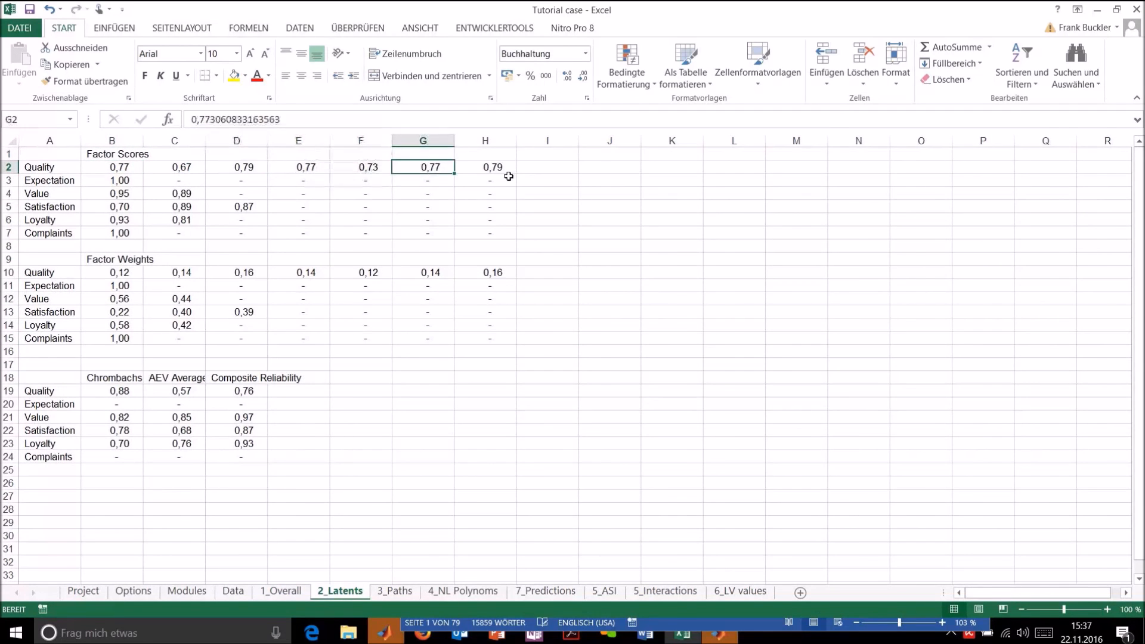
{"action": "left_click", "coordinate": [502, 170]}
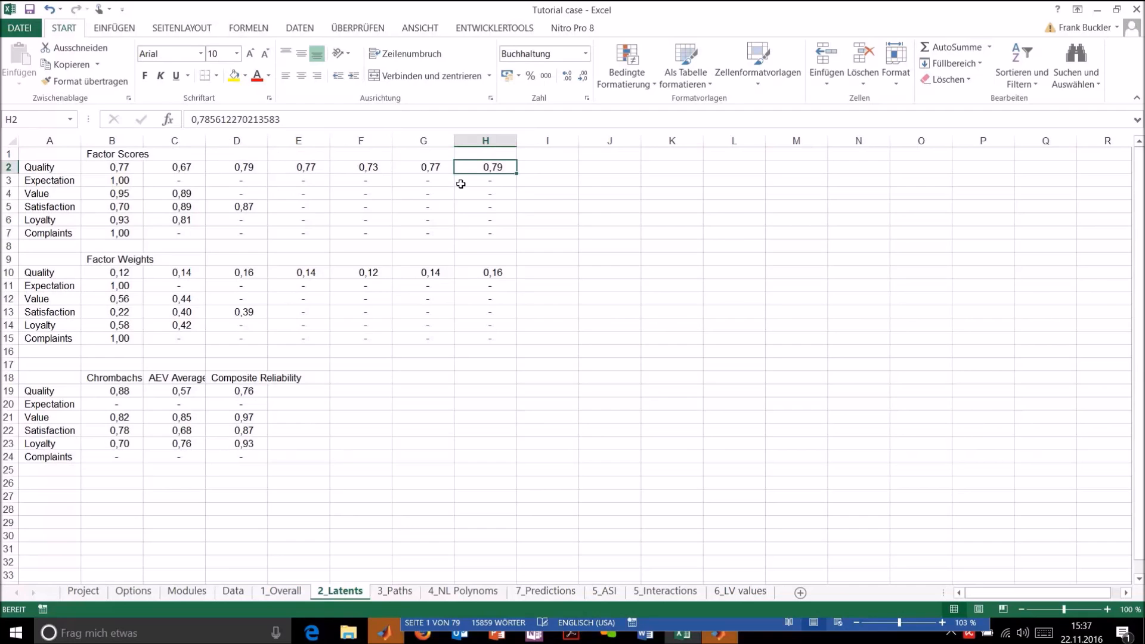
{"action": "left_click", "coordinate": [113, 273]}
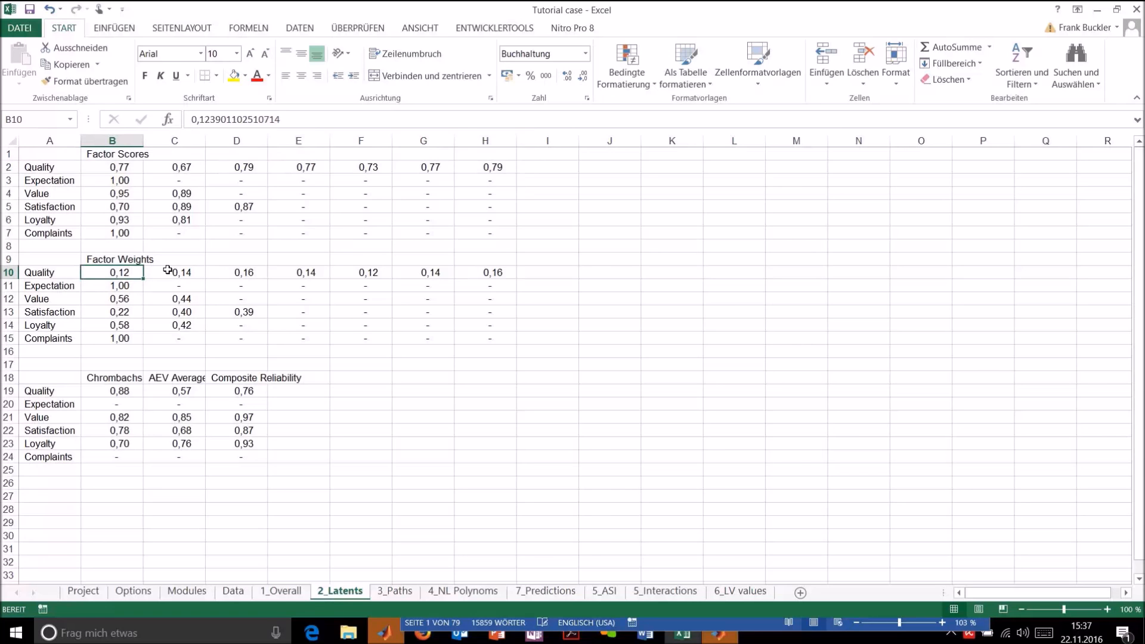
{"action": "left_click", "coordinate": [56, 272]}
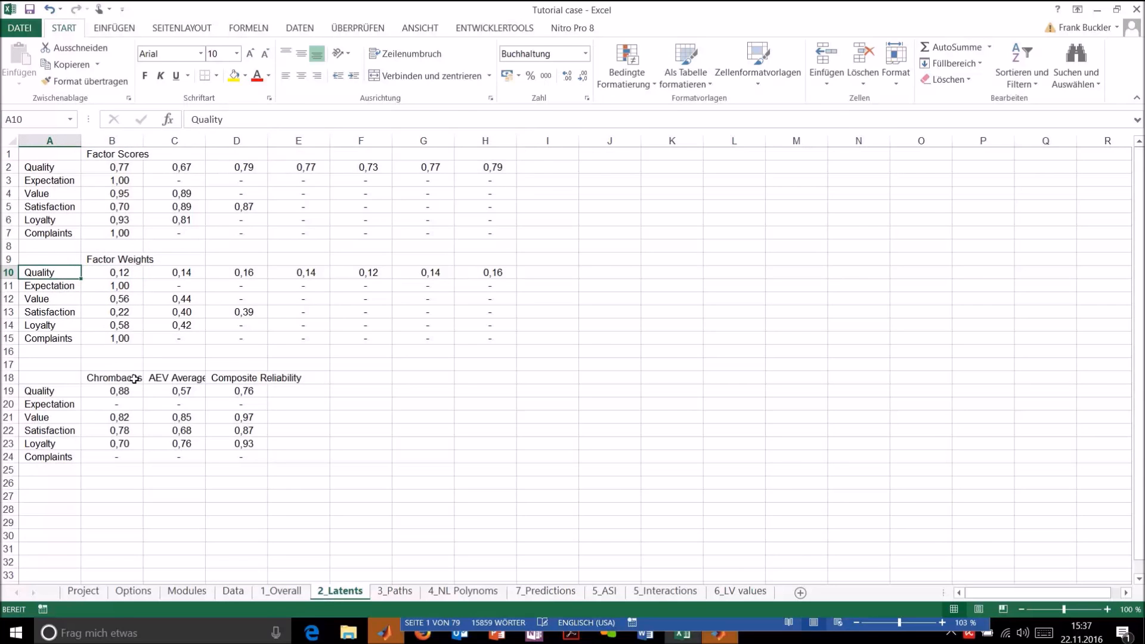
Wrap the text in header row 18 of the reliability table on the 2_Latents sheet
{"action": "left_click", "coordinate": [9, 377]}
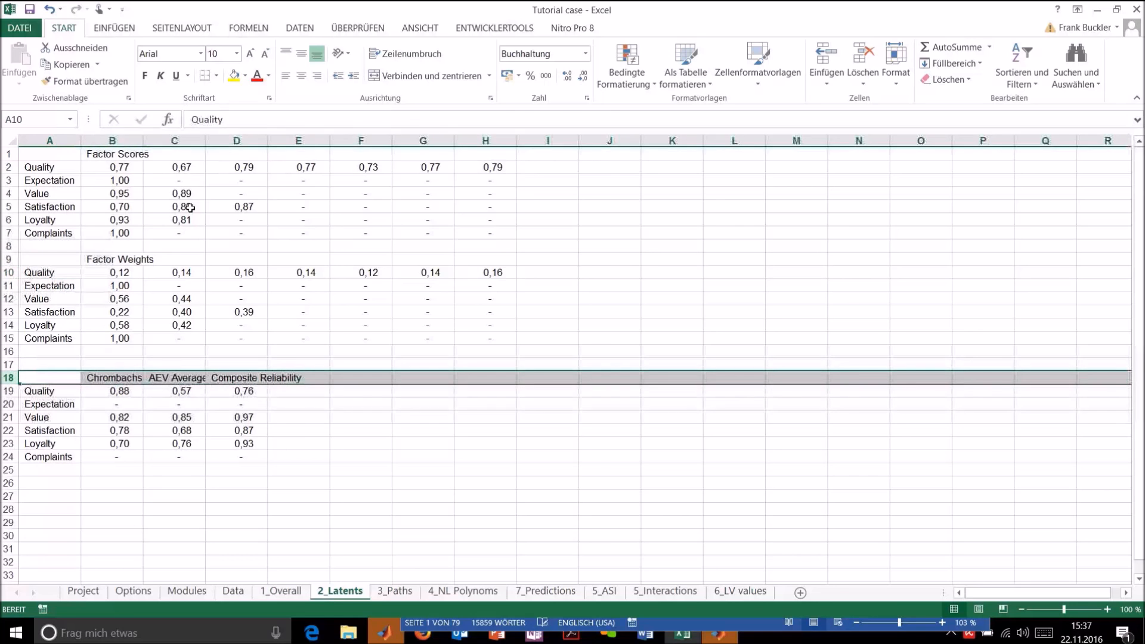
{"action": "left_click", "coordinate": [382, 53]}
{"action": "left_click", "coordinate": [251, 445]}
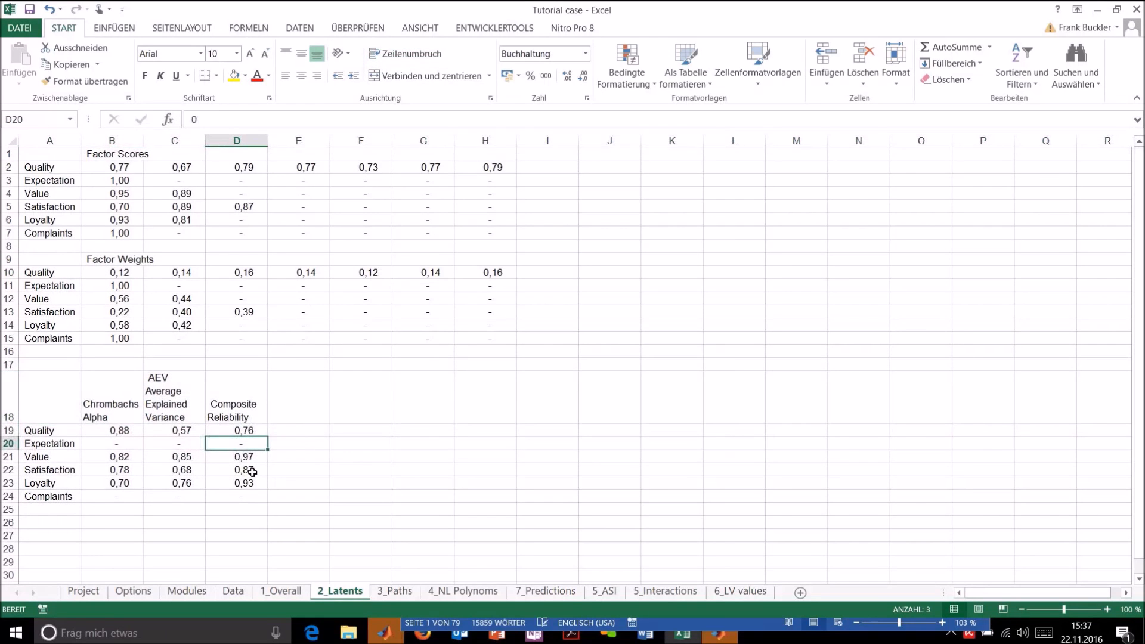
Apply the thousands-separator number format with two decimals to the entire 3_Paths sheet
{"action": "left_click", "coordinate": [118, 410]}
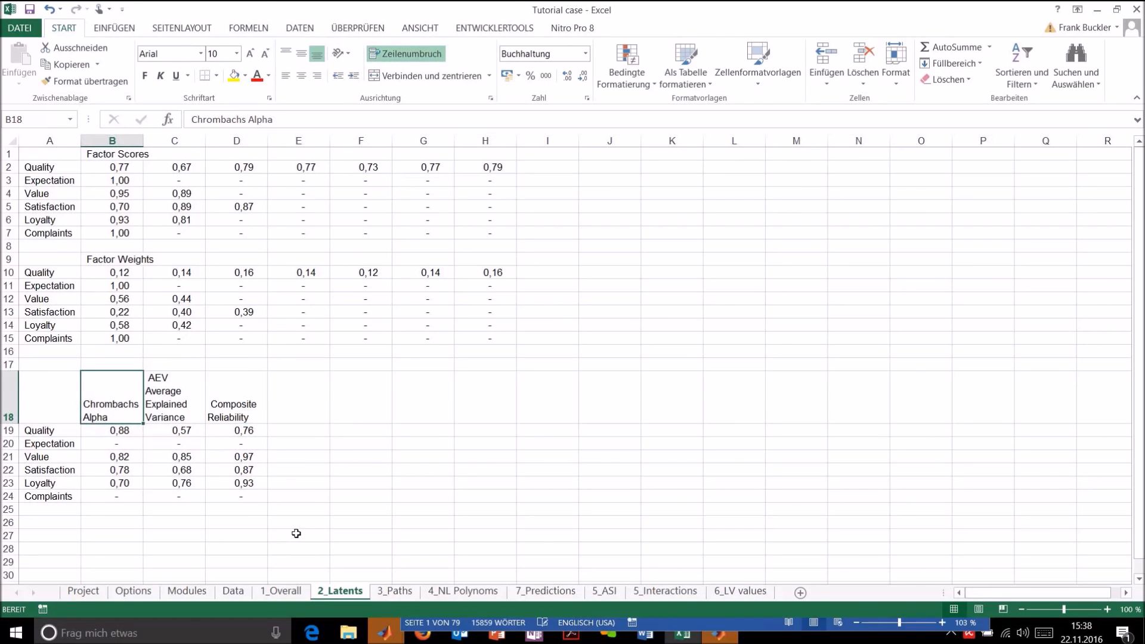
{"action": "left_click", "coordinate": [402, 594]}
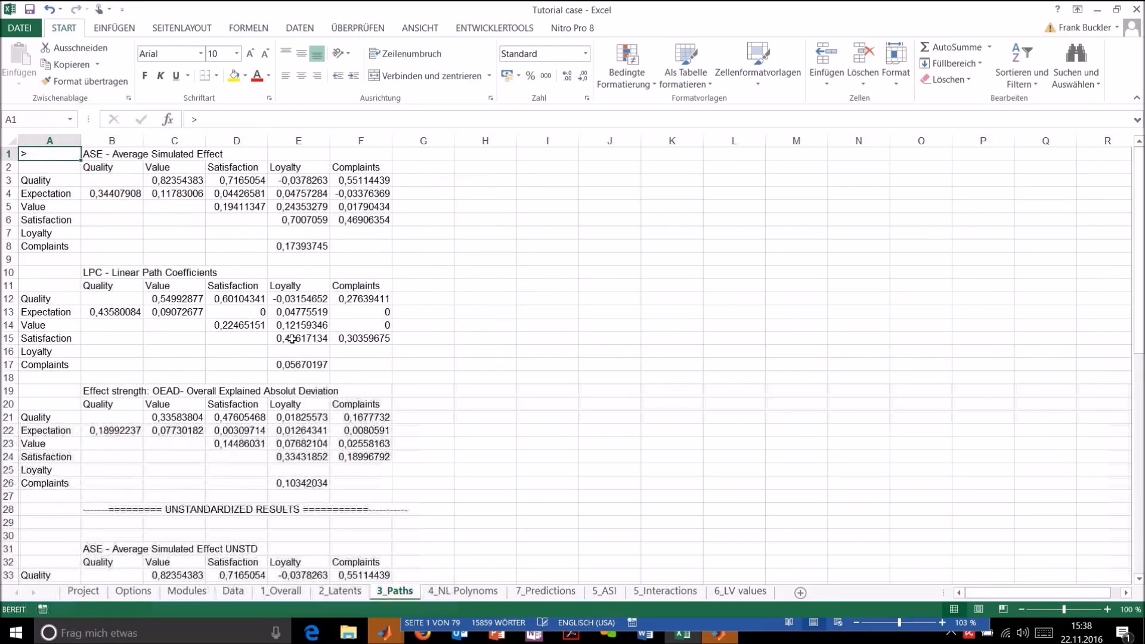
{"action": "left_click", "coordinate": [8, 140]}
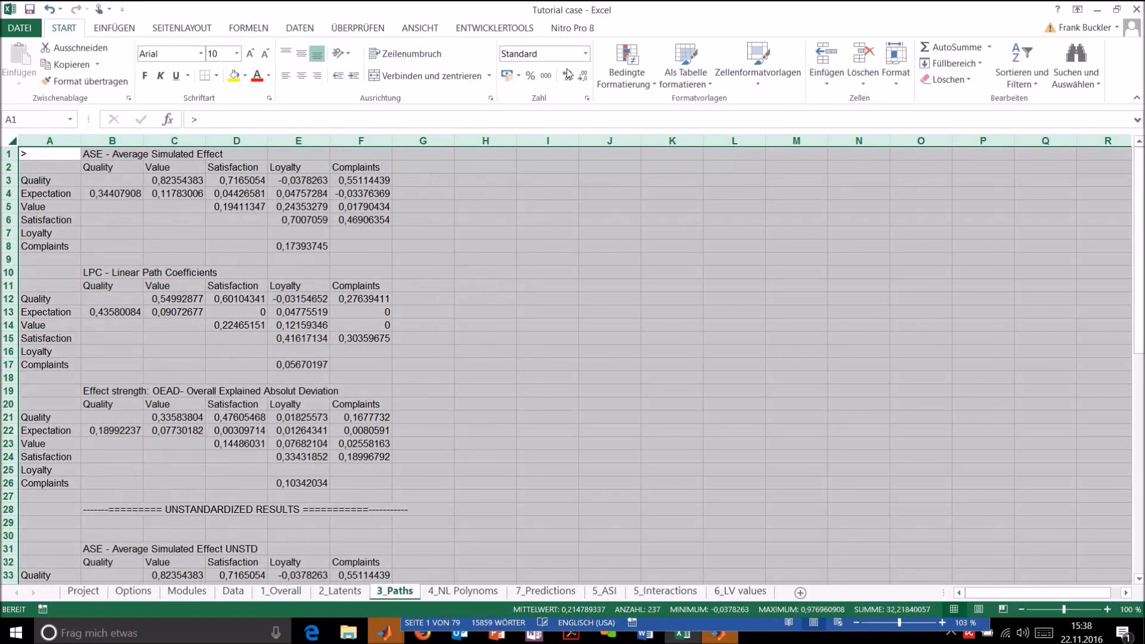
{"action": "left_click", "coordinate": [504, 221]}
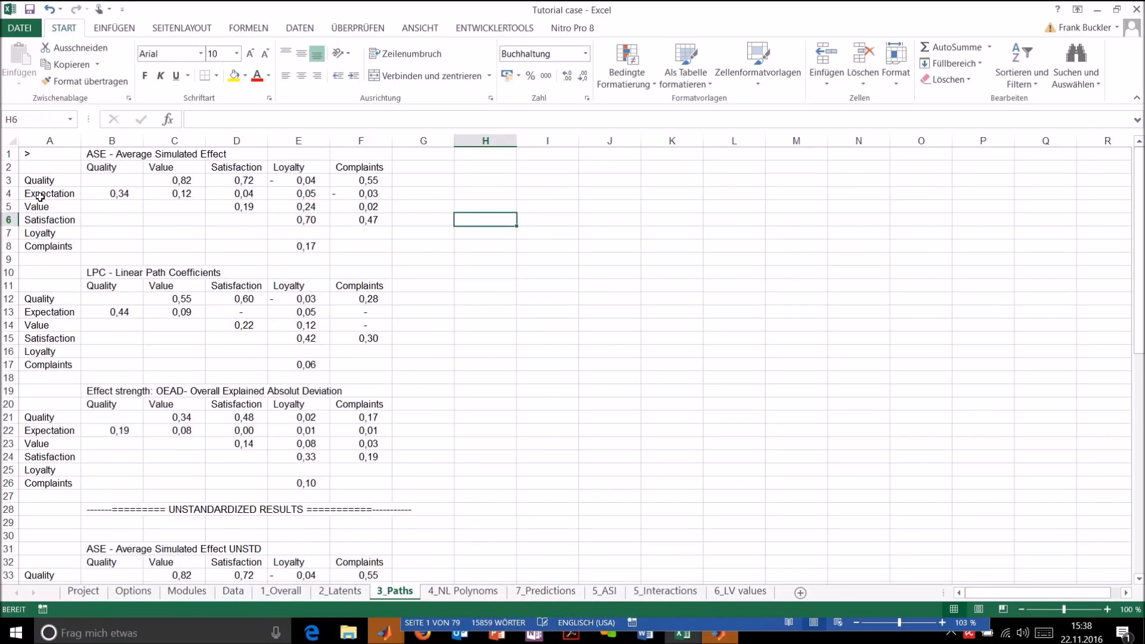
Review the Average Simulated Effect table in B3:F9 and the individual effects on Loyalty in E3, E5 and E8
{"action": "left_click", "coordinate": [110, 179]}
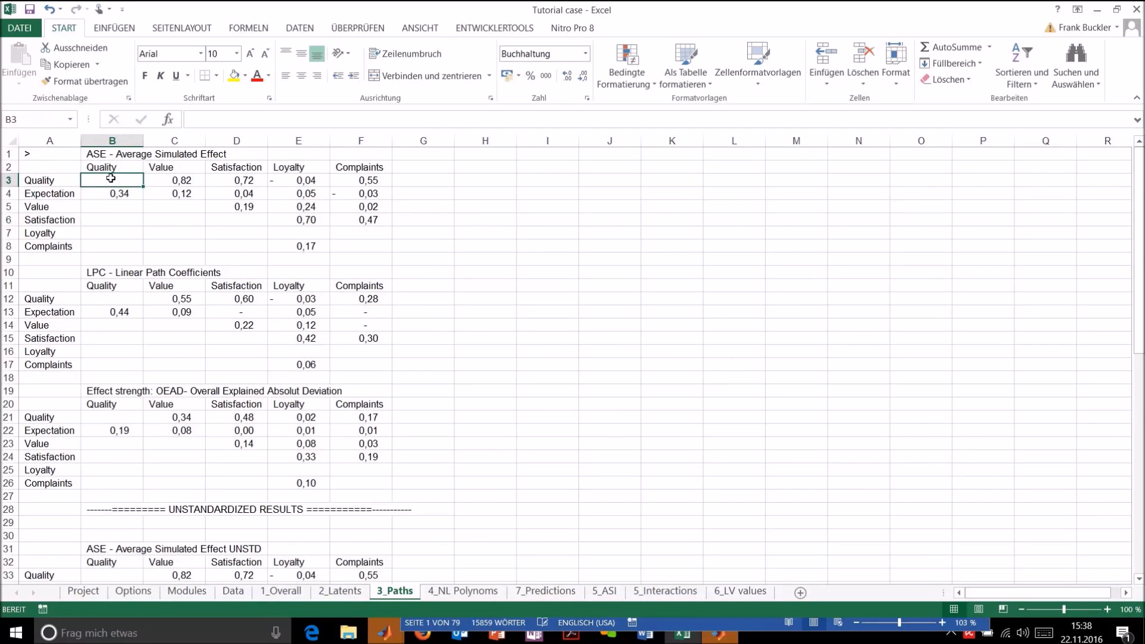
{"action": "left_click_drag", "start_coordinate": [110, 178], "coordinate": [355, 253]}
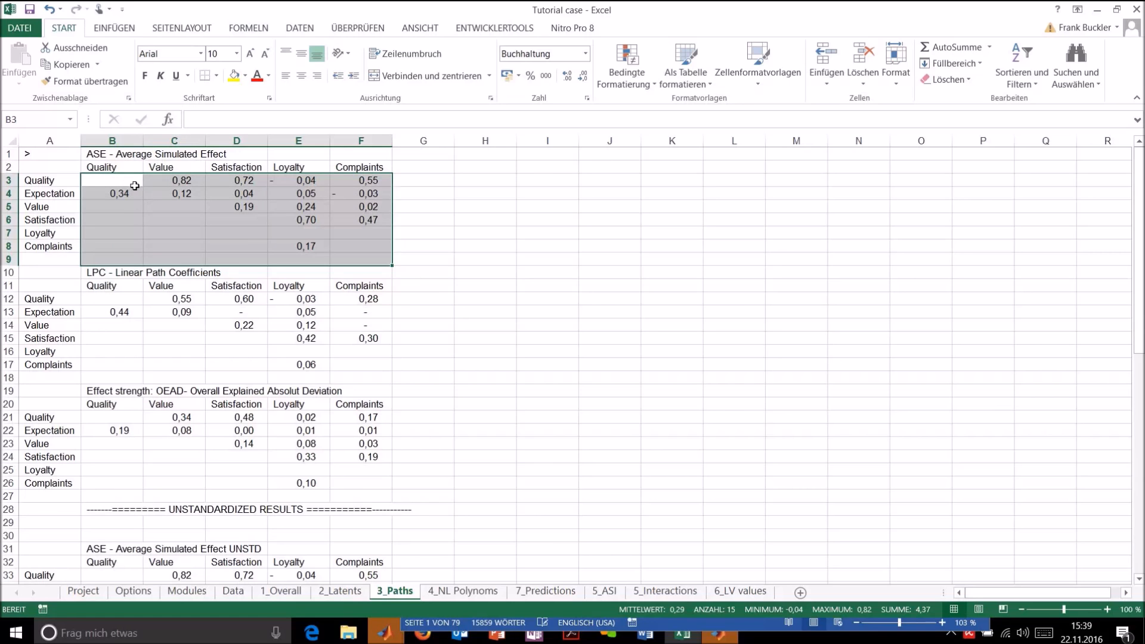
{"action": "left_click", "coordinate": [301, 181]}
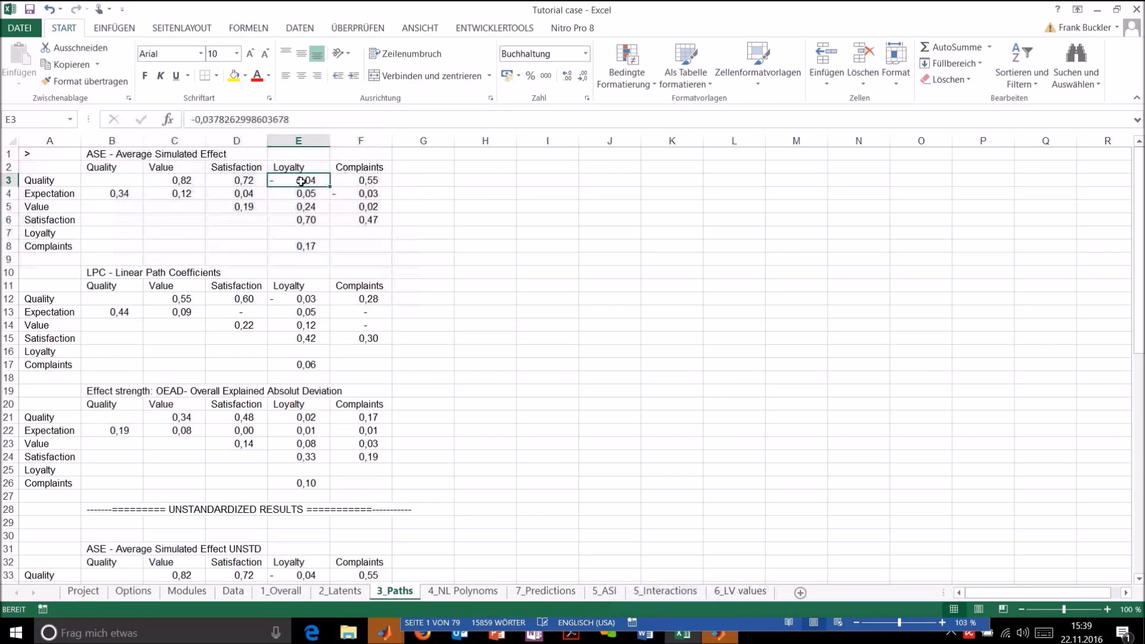
{"action": "left_click", "coordinate": [306, 220]}
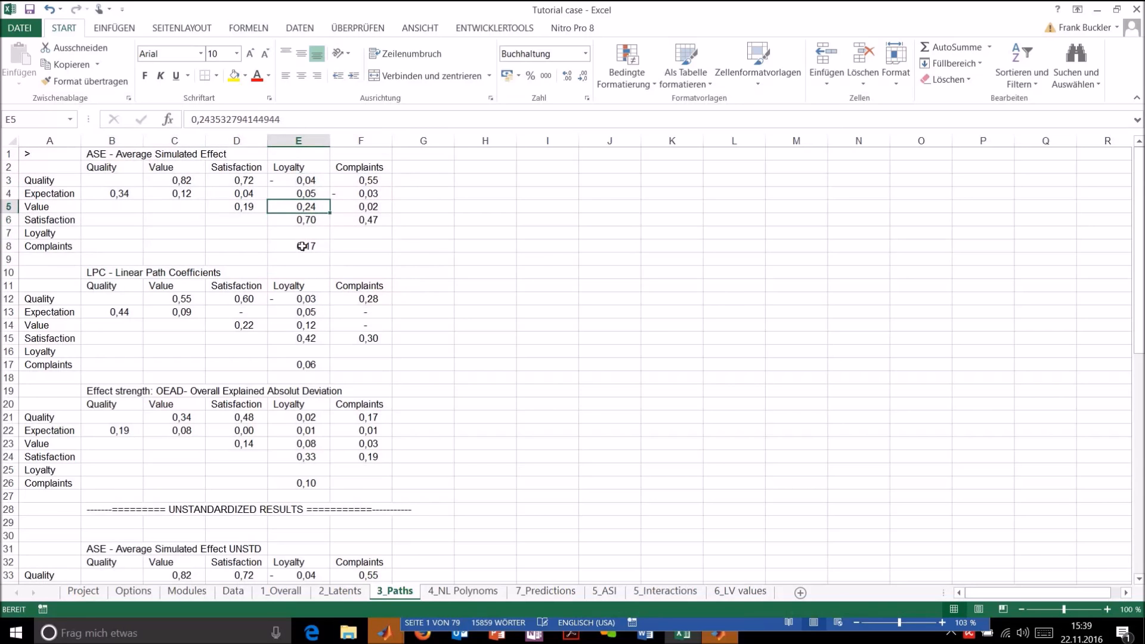
{"action": "left_click", "coordinate": [307, 245]}
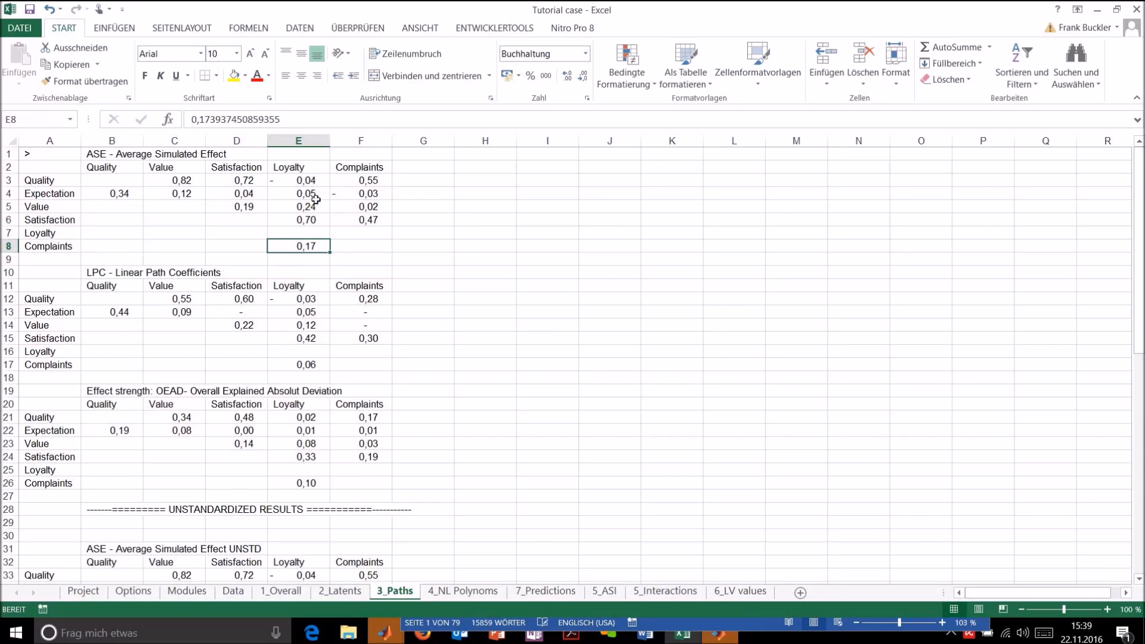
Apply the blue-white-red colour scale to the OEAD effect strengths in B21:F26 and check the Satisfaction and Complaints effects on Loyalty
{"action": "left_click_drag", "start_coordinate": [127, 417], "coordinate": [349, 482]}
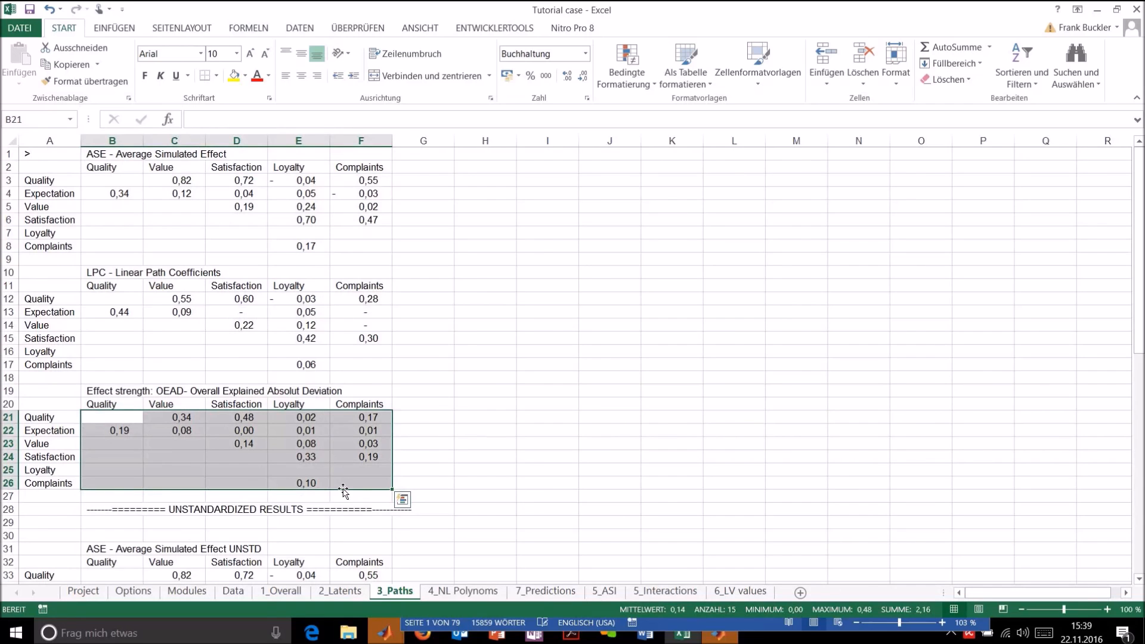
{"action": "left_click", "coordinate": [626, 74]}
{"action": "mouse_move", "coordinate": [686, 204]}
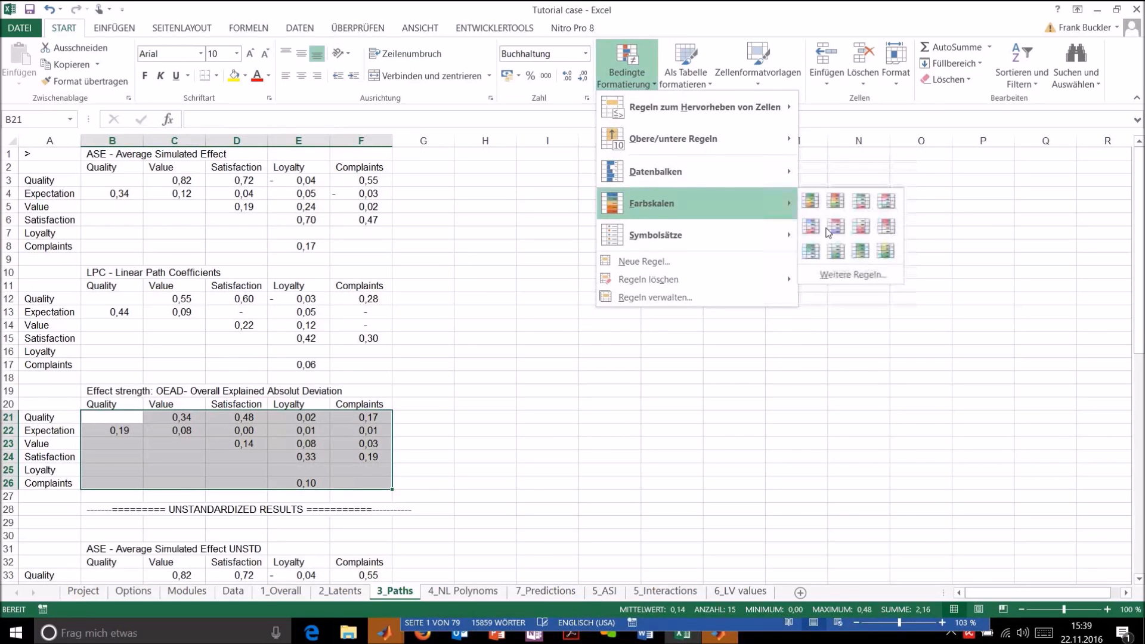
{"action": "left_click", "coordinate": [818, 230]}
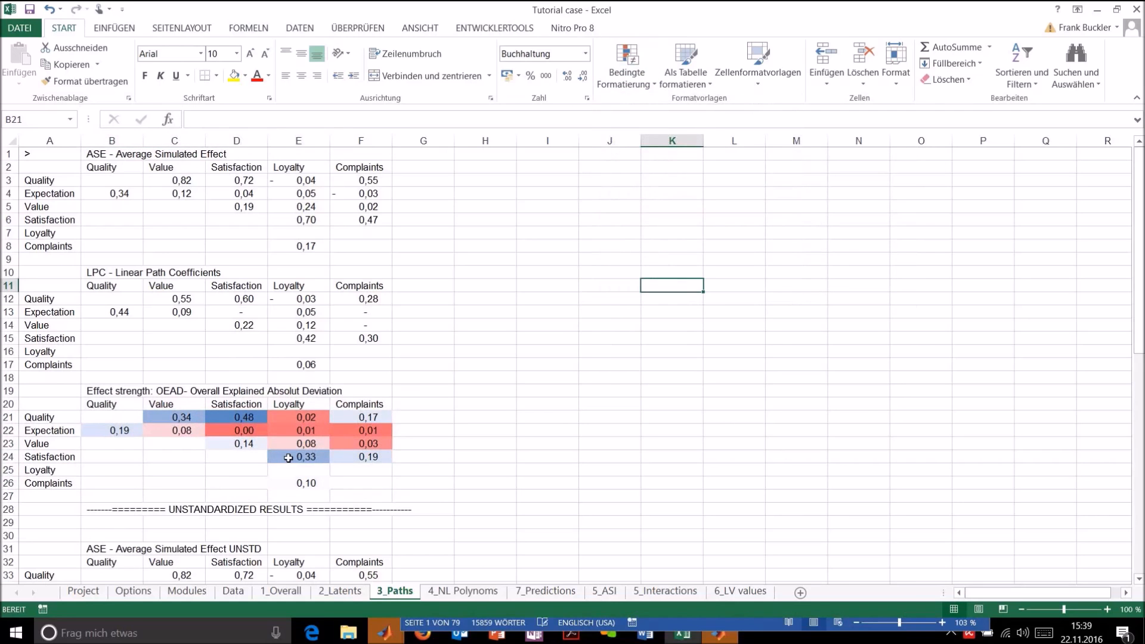
{"action": "left_click", "coordinate": [293, 458]}
{"action": "left_click", "coordinate": [294, 483]}
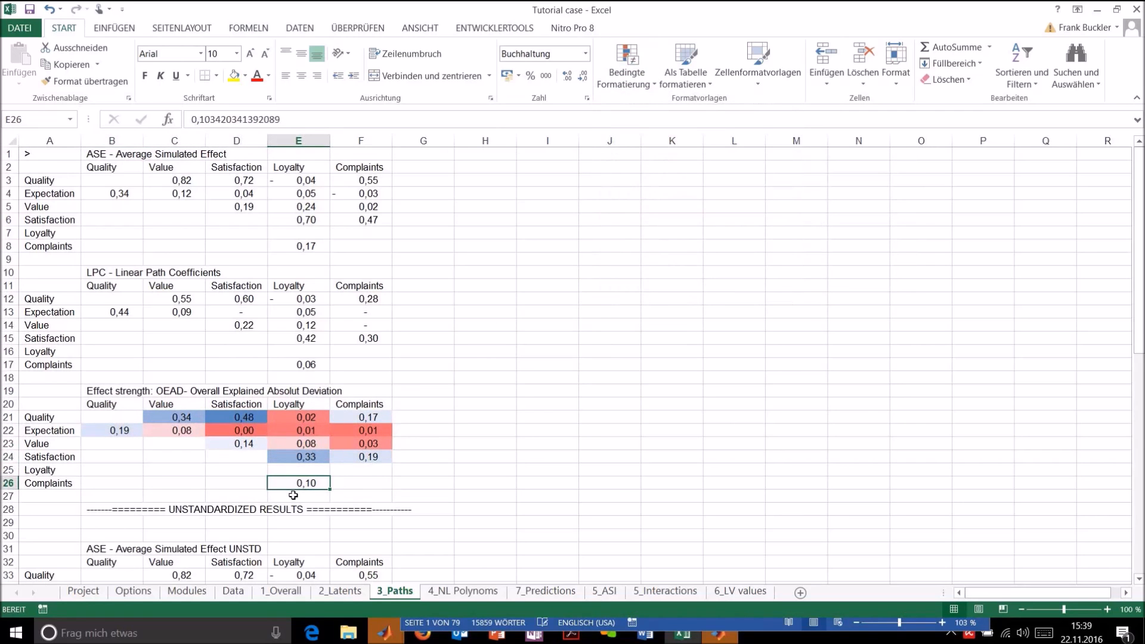
Copy the format of cell E24 onto the whole OEAD table in B21:F26
{"action": "left_click", "coordinate": [304, 457]}
{"action": "left_click", "coordinate": [83, 81]}
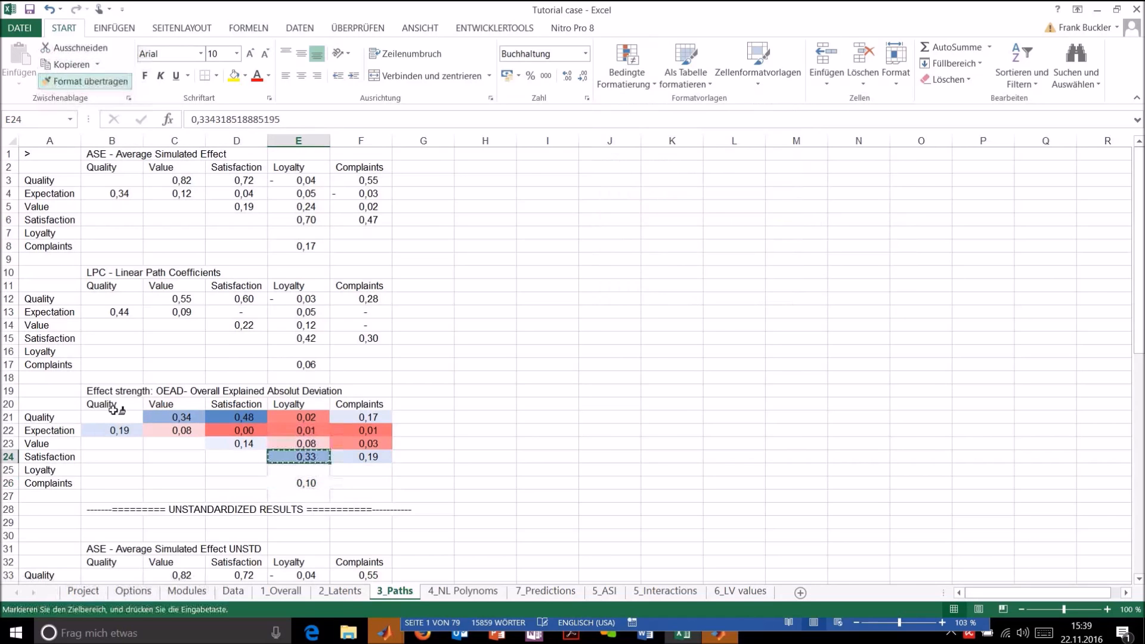
{"action": "left_click_drag", "start_coordinate": [114, 417], "coordinate": [366, 481]}
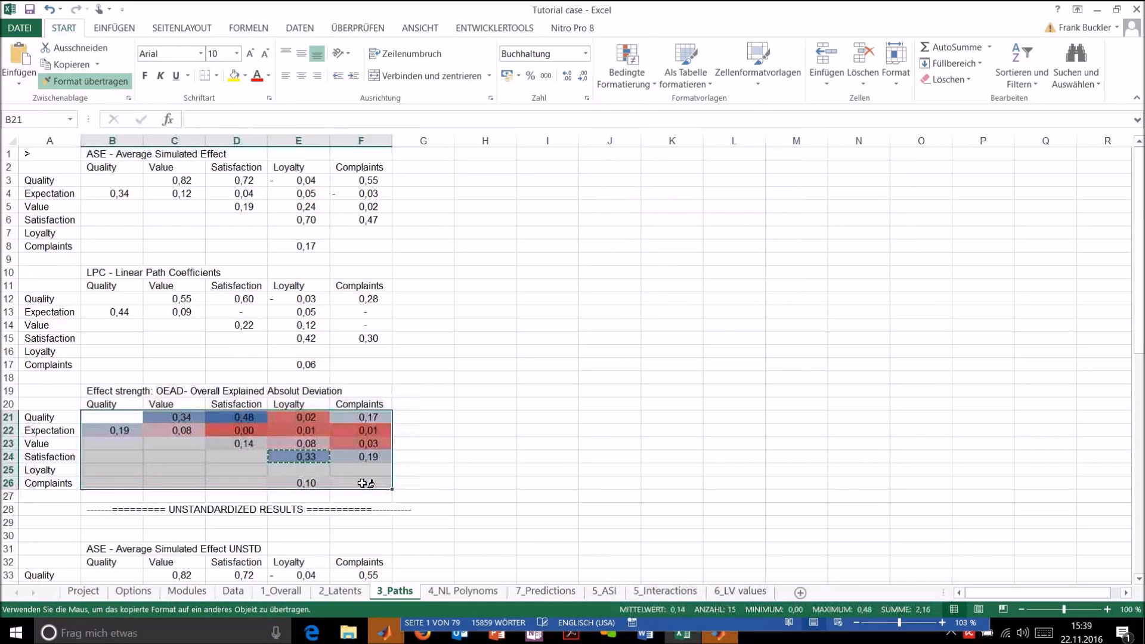
{"action": "left_click", "coordinate": [457, 466]}
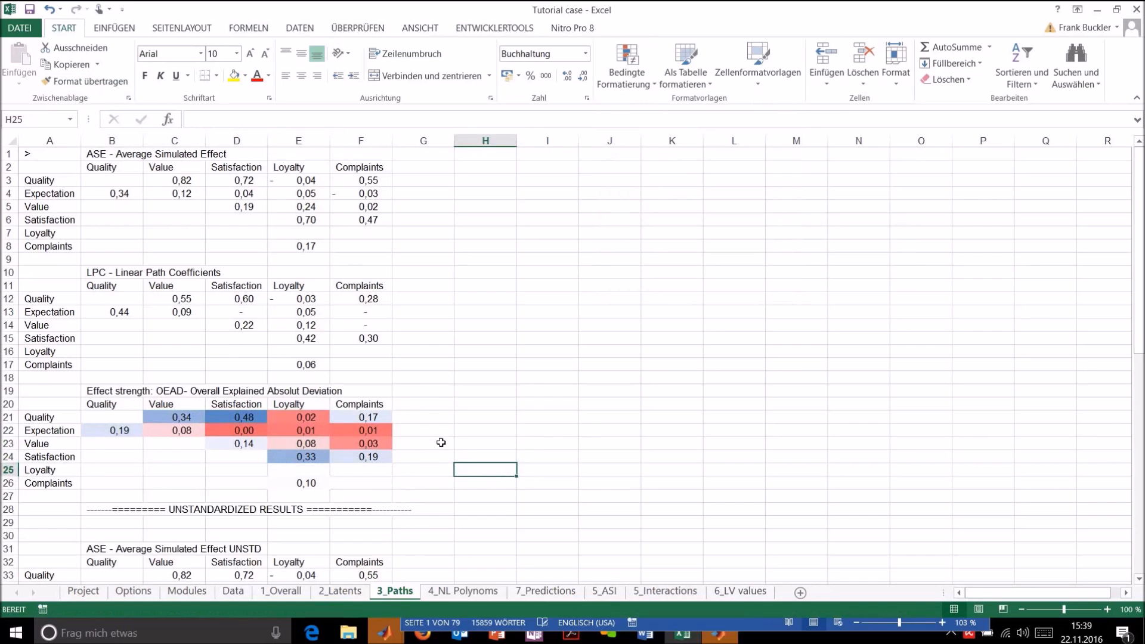
Compare the simulated effects on Loyalty in E3:E8 with Satisfaction's OEAD in E24, ending on Satisfaction's simulated effect in E6
{"action": "left_click", "coordinate": [377, 469]}
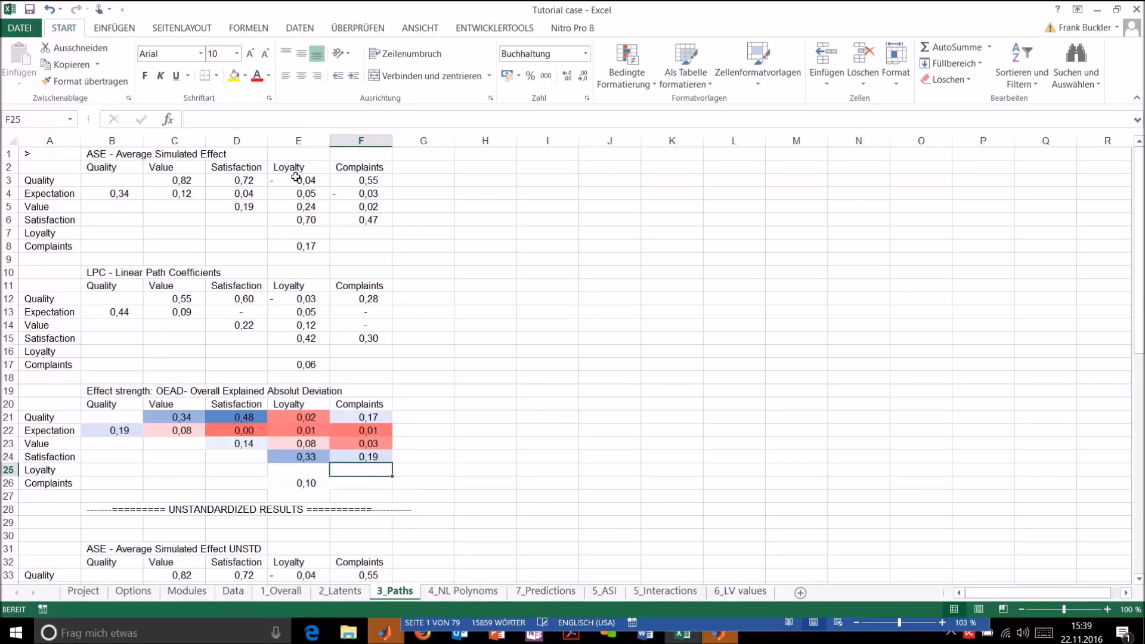
{"action": "left_click_drag", "start_coordinate": [296, 177], "coordinate": [304, 244]}
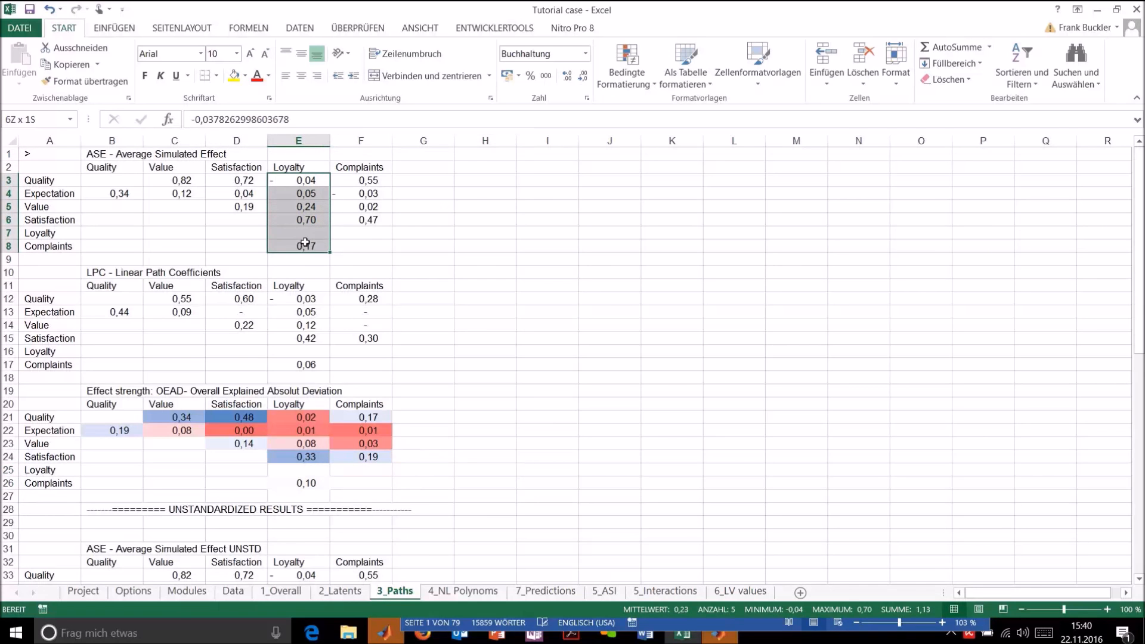
{"action": "left_click", "coordinate": [306, 457]}
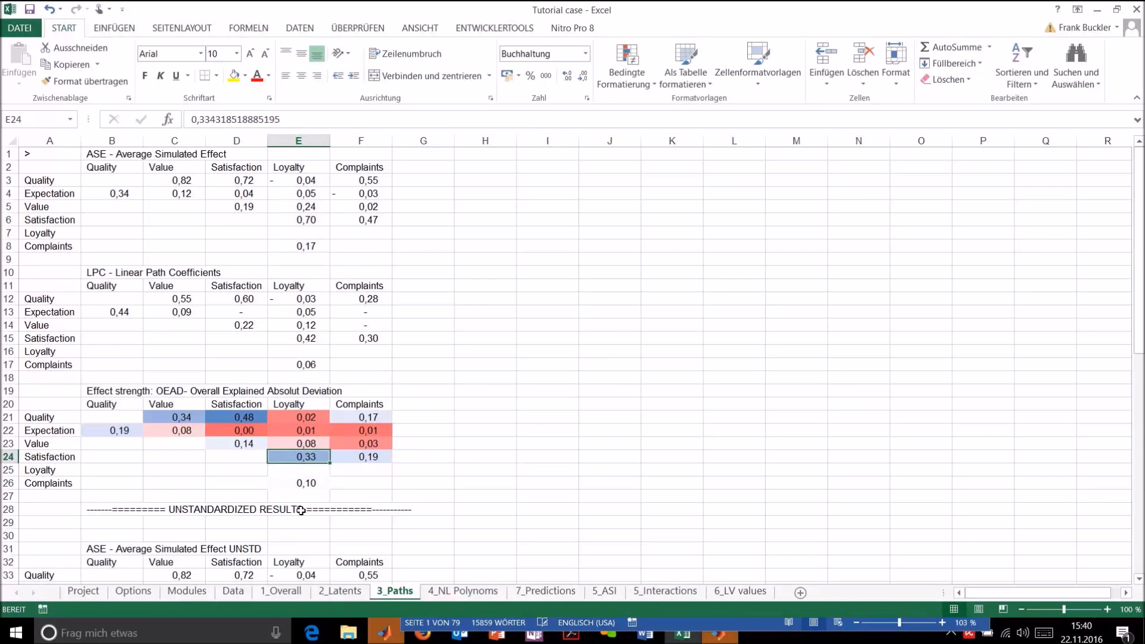
{"action": "left_click", "coordinate": [300, 221]}
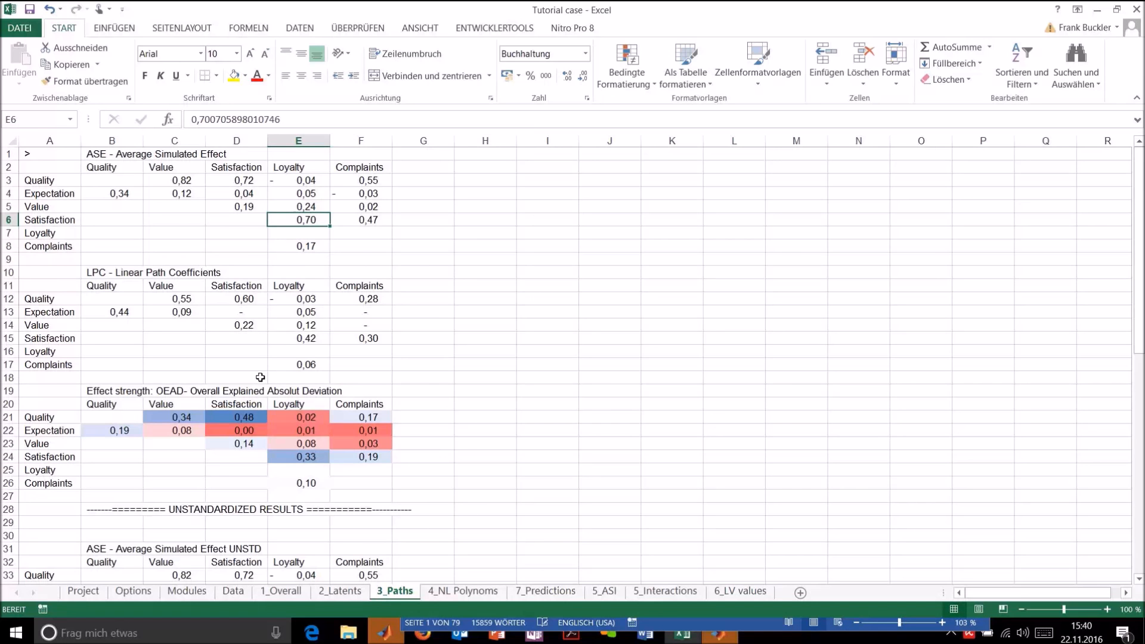
Examine the unstandardized simulated effects on Loyalty in E33:E38 against the standardized results at the start of the sheet
{"action": "scroll", "coordinate": [260, 377], "scroll_direction": "down", "scroll_amount": 4}
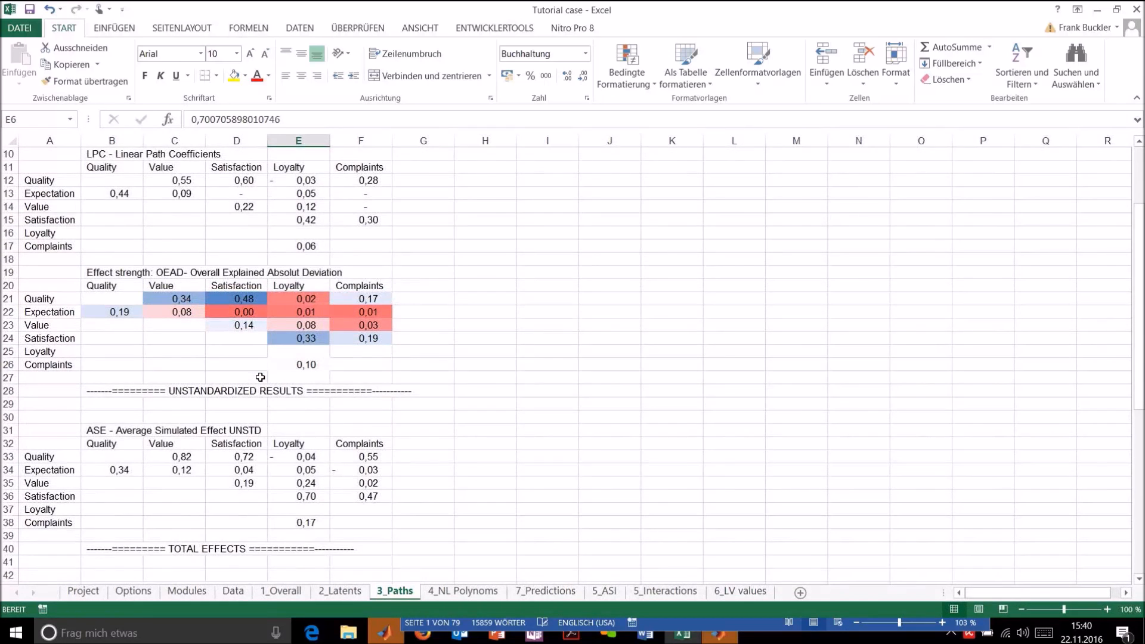
{"action": "scroll", "coordinate": [260, 377], "scroll_direction": "down", "scroll_amount": 1}
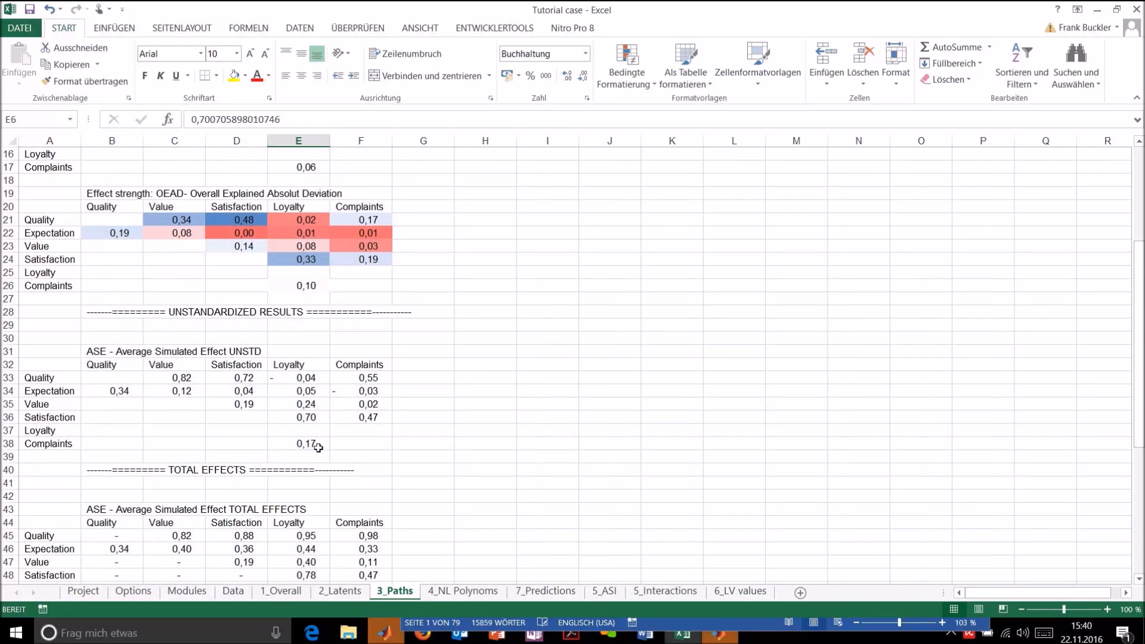
{"action": "scroll", "coordinate": [318, 447], "scroll_direction": "up", "scroll_amount": 5}
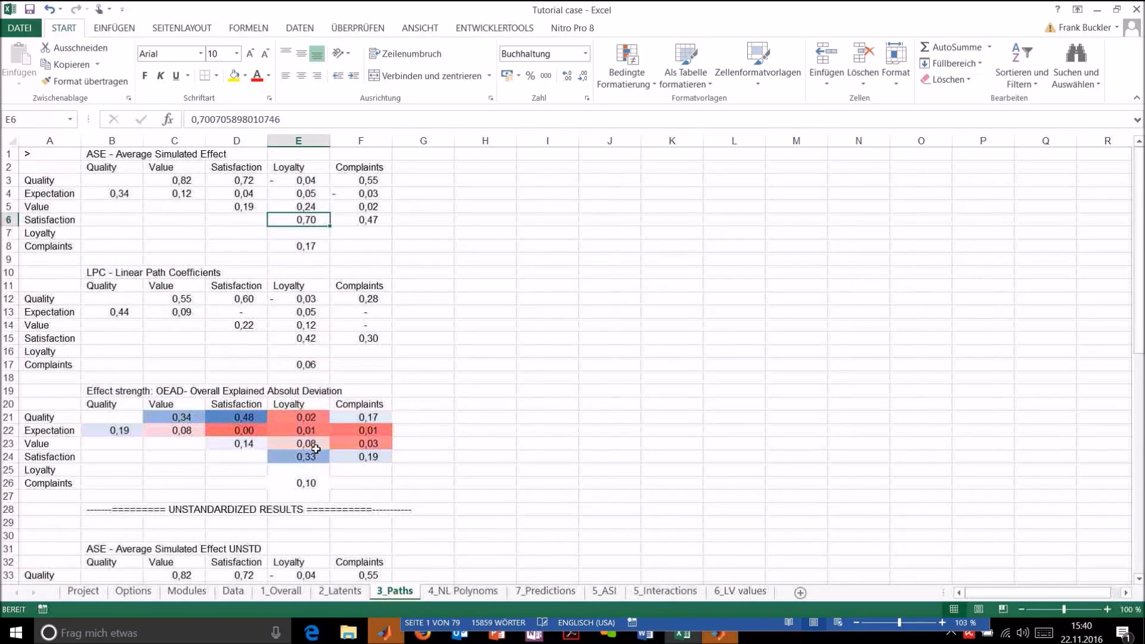
{"action": "scroll", "coordinate": [316, 449], "scroll_direction": "down", "scroll_amount": 3}
{"action": "left_click_drag", "start_coordinate": [304, 457], "coordinate": [306, 524]}
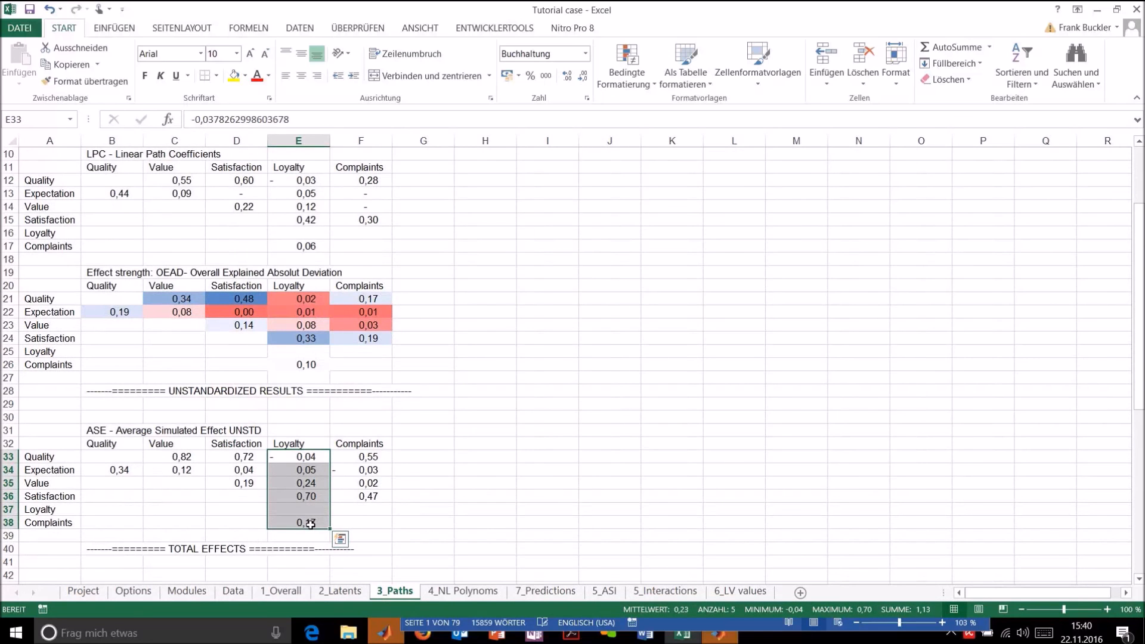
{"action": "scroll", "coordinate": [309, 523], "scroll_direction": "up", "scroll_amount": 3}
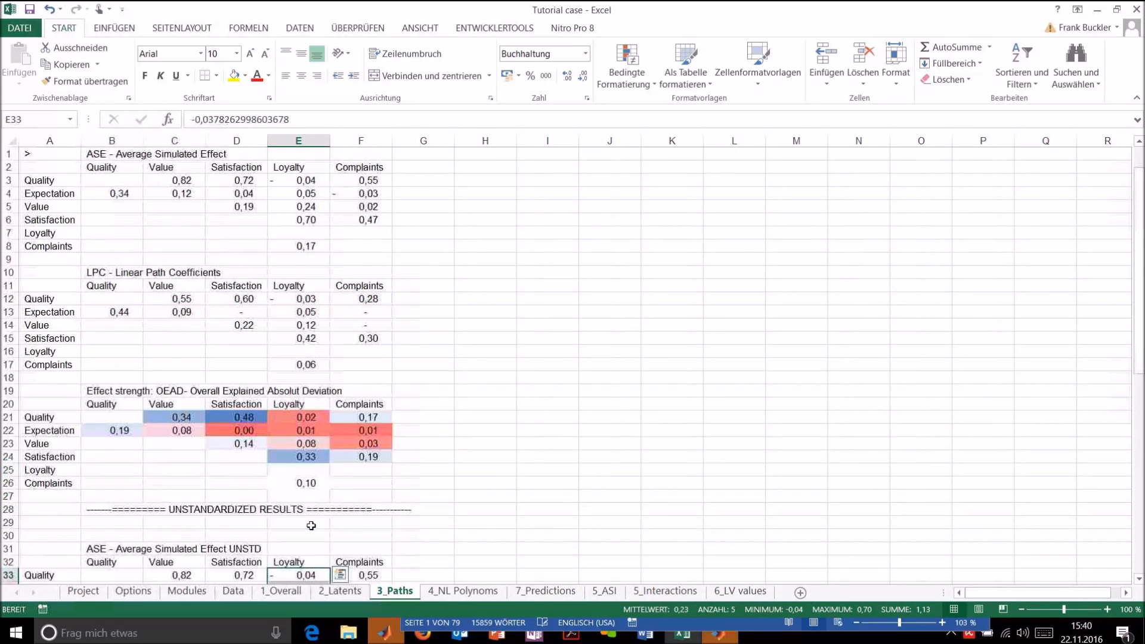
Highlight the standardized ASE table in B3:F8, then inspect the unstandardized effect of Complaints on Loyalty in row 38
{"action": "left_click_drag", "start_coordinate": [361, 244], "coordinate": [139, 185]}
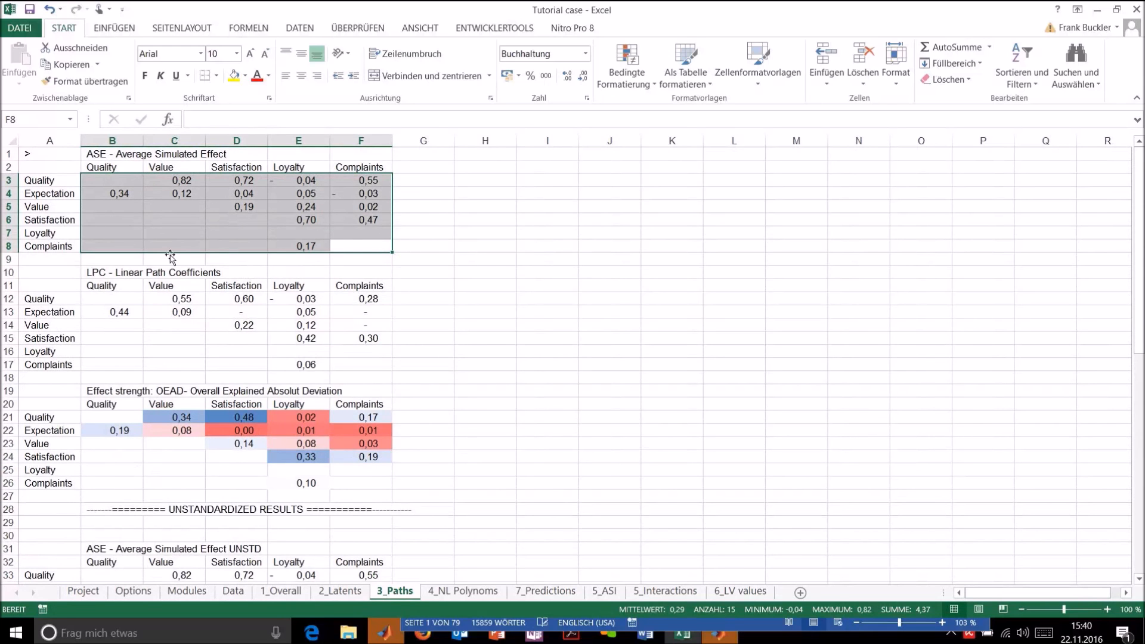
{"action": "scroll", "coordinate": [165, 261], "scroll_direction": "down", "scroll_amount": 5}
{"action": "left_click", "coordinate": [309, 445]}
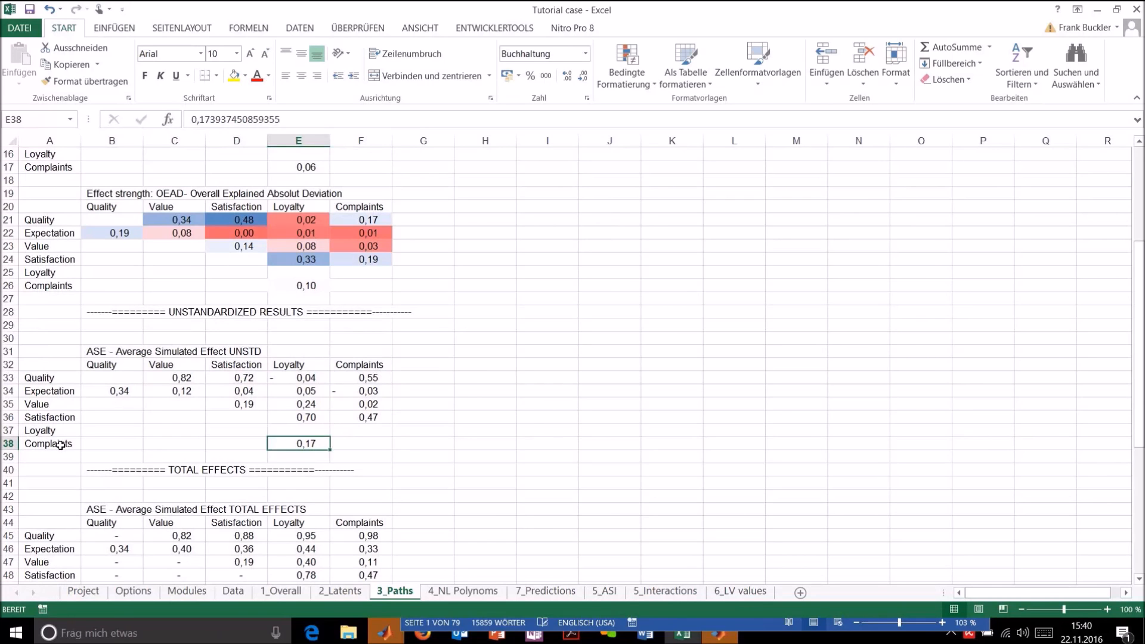
{"action": "left_click", "coordinate": [61, 445]}
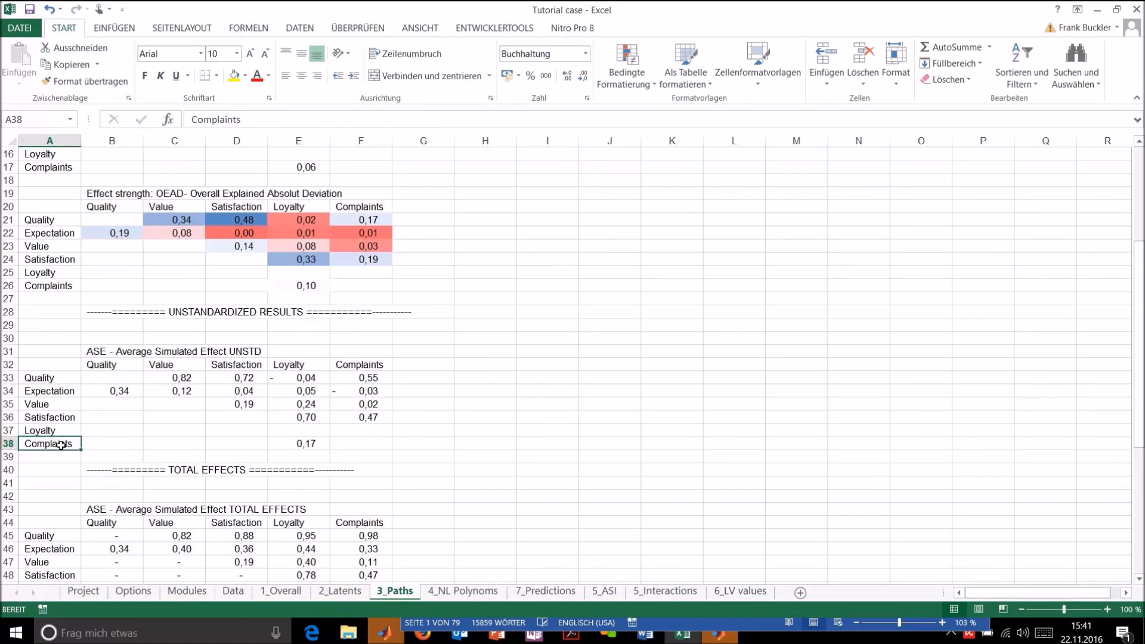
{"action": "left_click", "coordinate": [316, 446]}
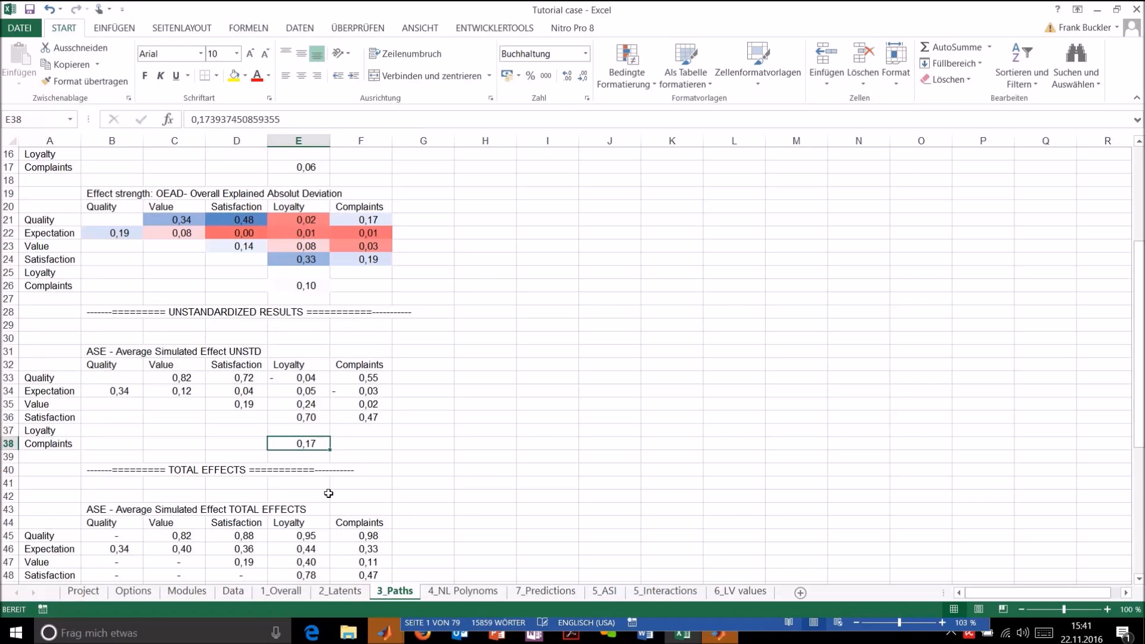
View the Total Effects tables, then highlight Quality's direct effects on Loyalty in E3 and on Value and Satisfaction in C3:D3
{"action": "scroll", "coordinate": [329, 493], "scroll_direction": "down", "scroll_amount": 5}
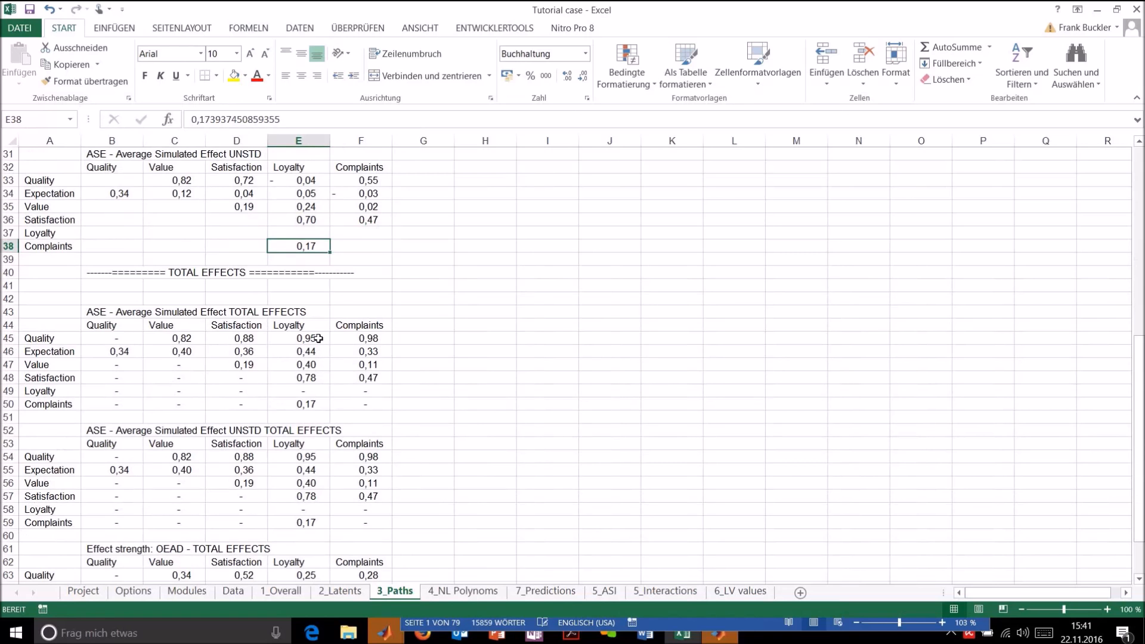
{"action": "scroll", "coordinate": [318, 338], "scroll_direction": "up", "scroll_amount": 7}
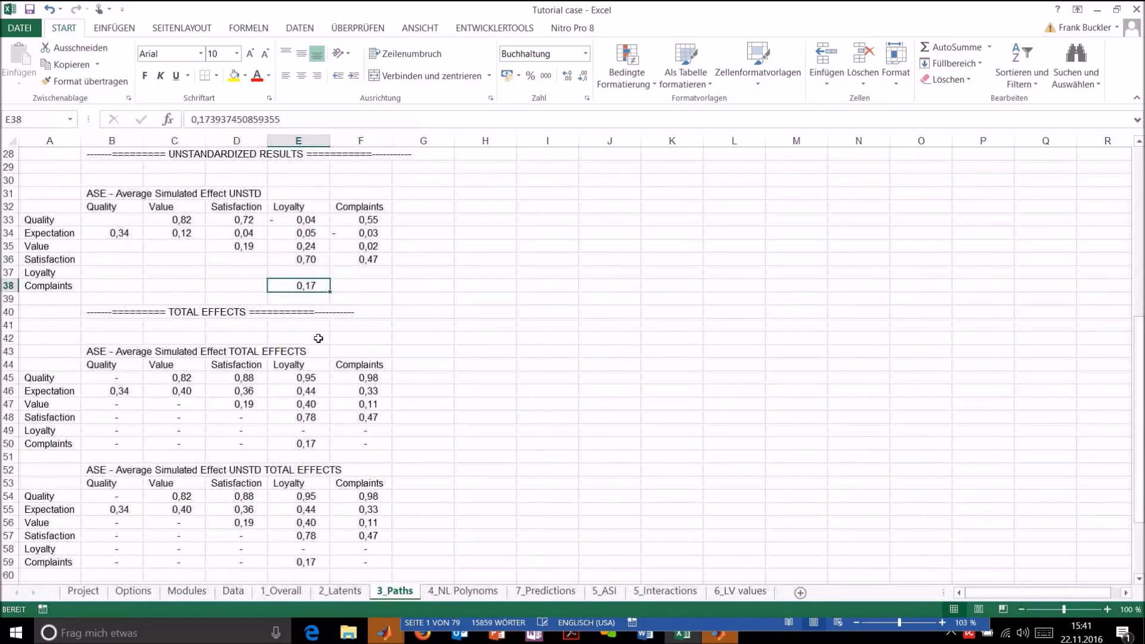
{"action": "scroll", "coordinate": [305, 314], "scroll_direction": "up", "scroll_amount": 1}
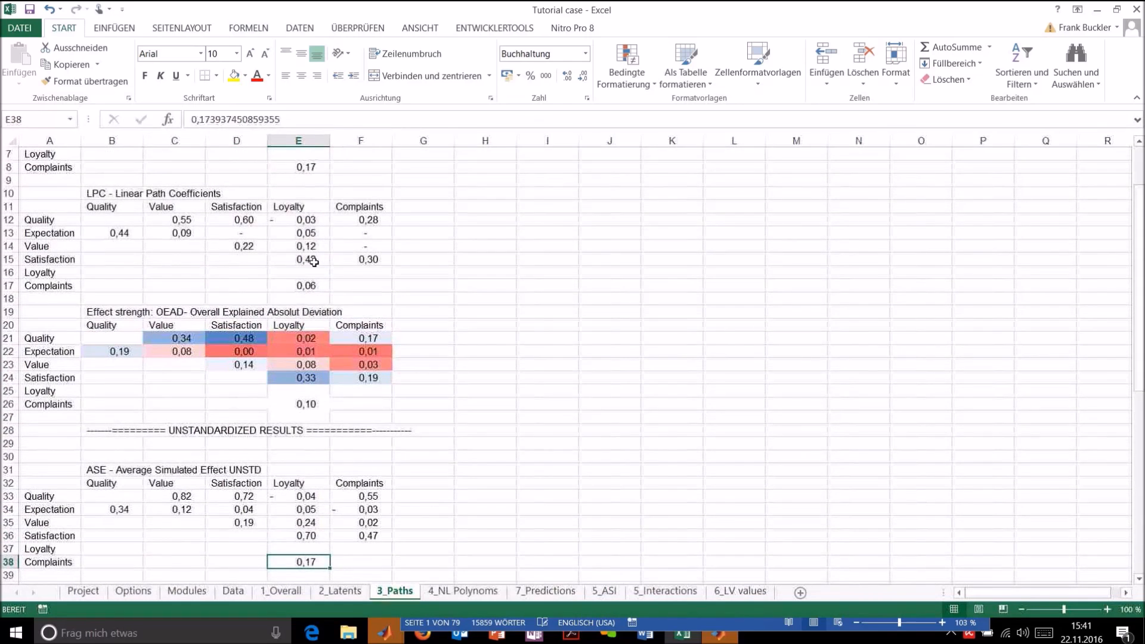
{"action": "scroll", "coordinate": [325, 219], "scroll_direction": "up", "scroll_amount": 2}
{"action": "left_click", "coordinate": [316, 182]}
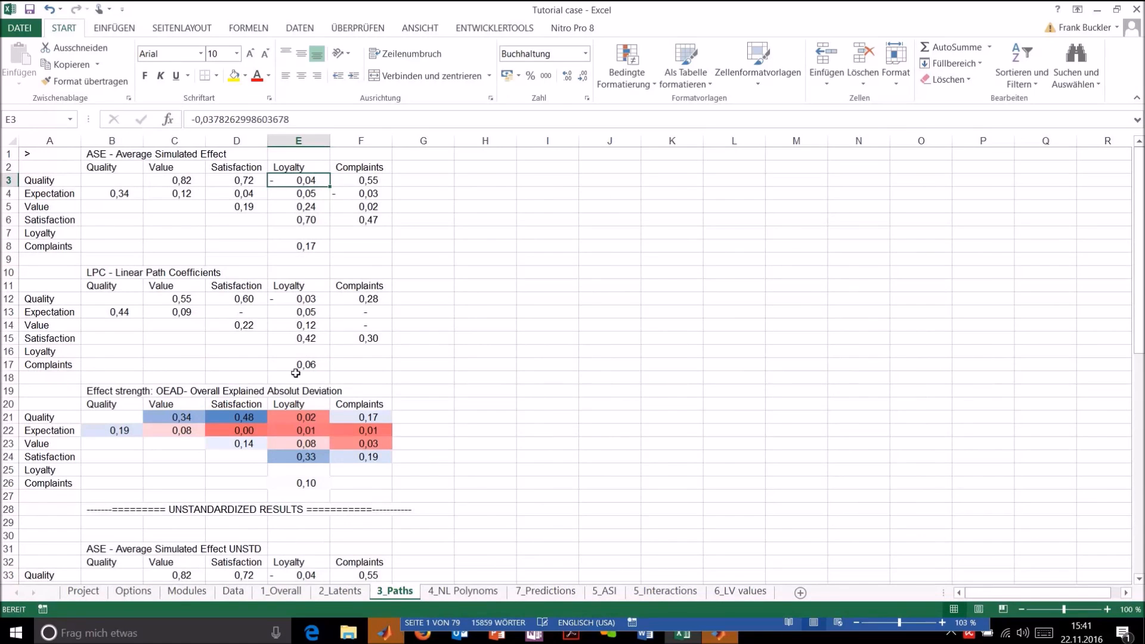
{"action": "left_click", "coordinate": [201, 180]}
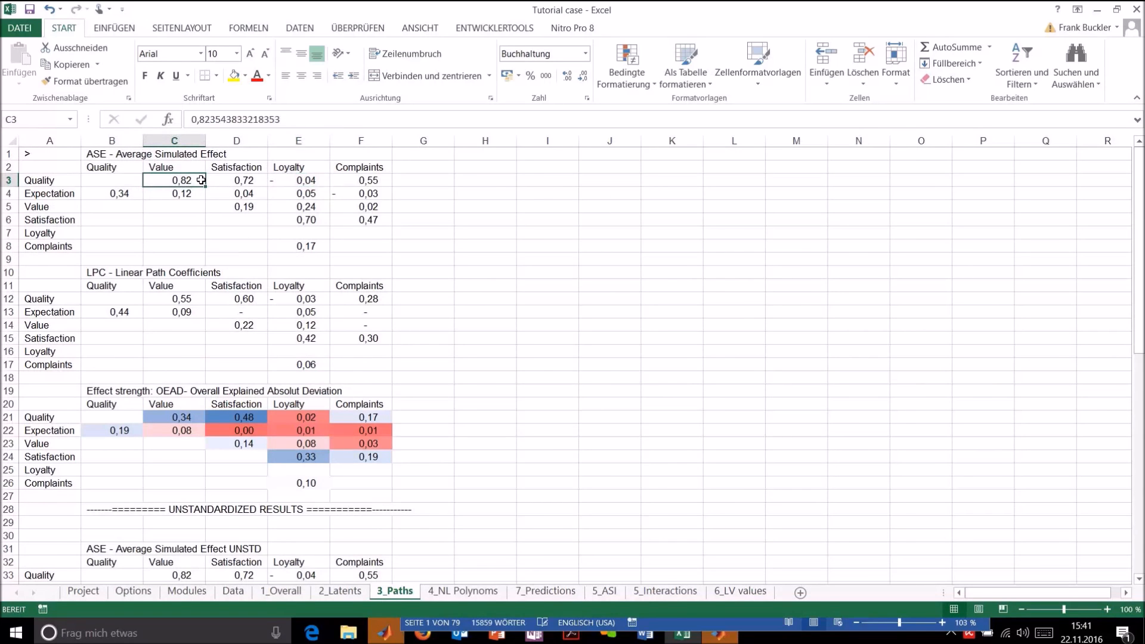
{"action": "left_click_drag", "start_coordinate": [203, 182], "coordinate": [222, 181]}
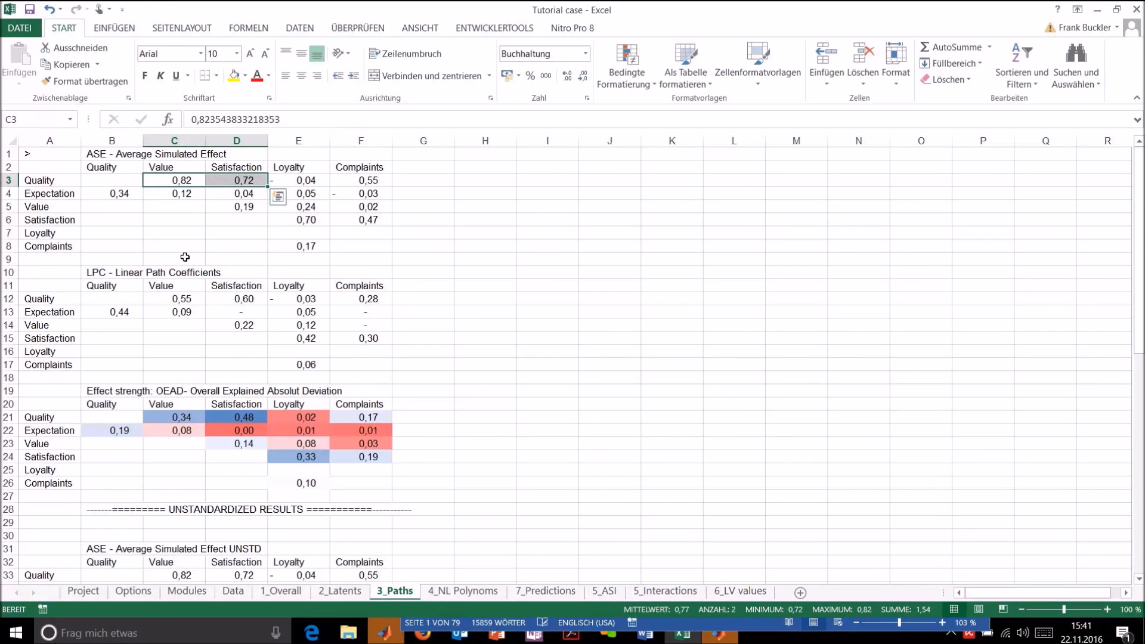
Compare Quality's direct effect on Loyalty in E3 with its total effect in E45, and view the remaining total effects tables
{"action": "scroll", "coordinate": [185, 257], "scroll_direction": "down", "scroll_amount": 6}
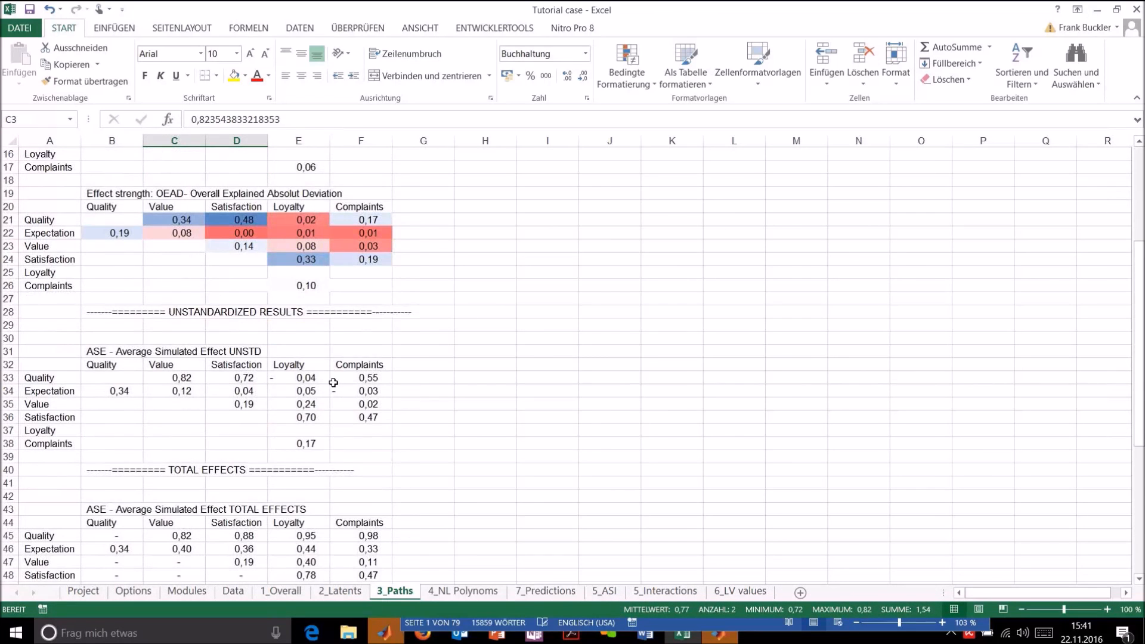
{"action": "scroll", "coordinate": [327, 381], "scroll_direction": "down", "scroll_amount": 1}
{"action": "left_click", "coordinate": [314, 457]}
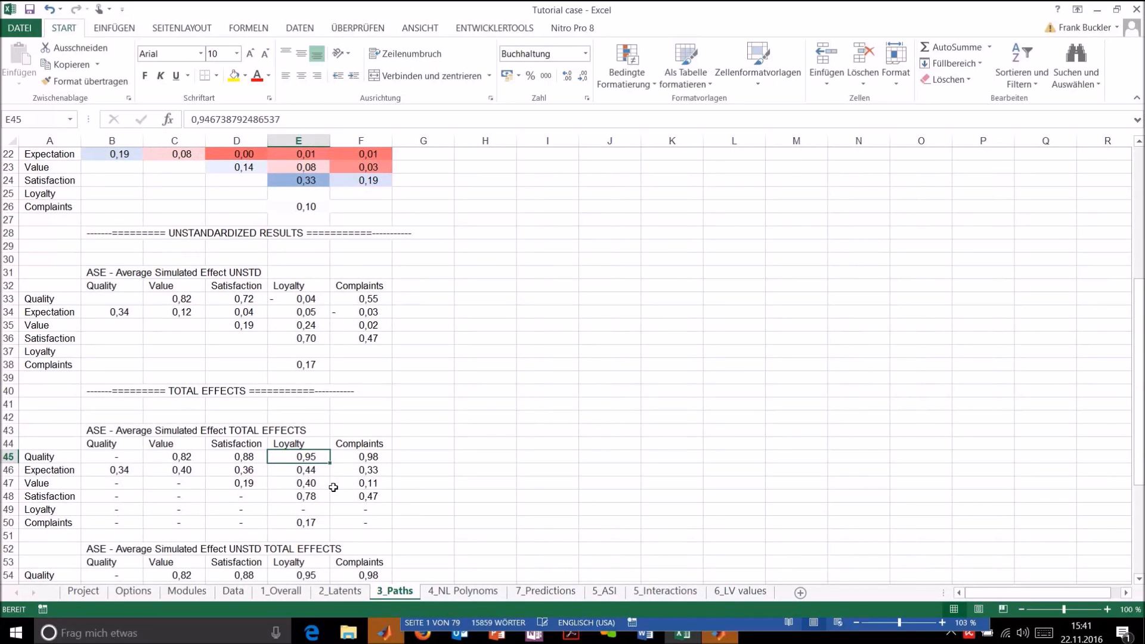
{"action": "scroll", "coordinate": [324, 474], "scroll_direction": "up", "scroll_amount": 7}
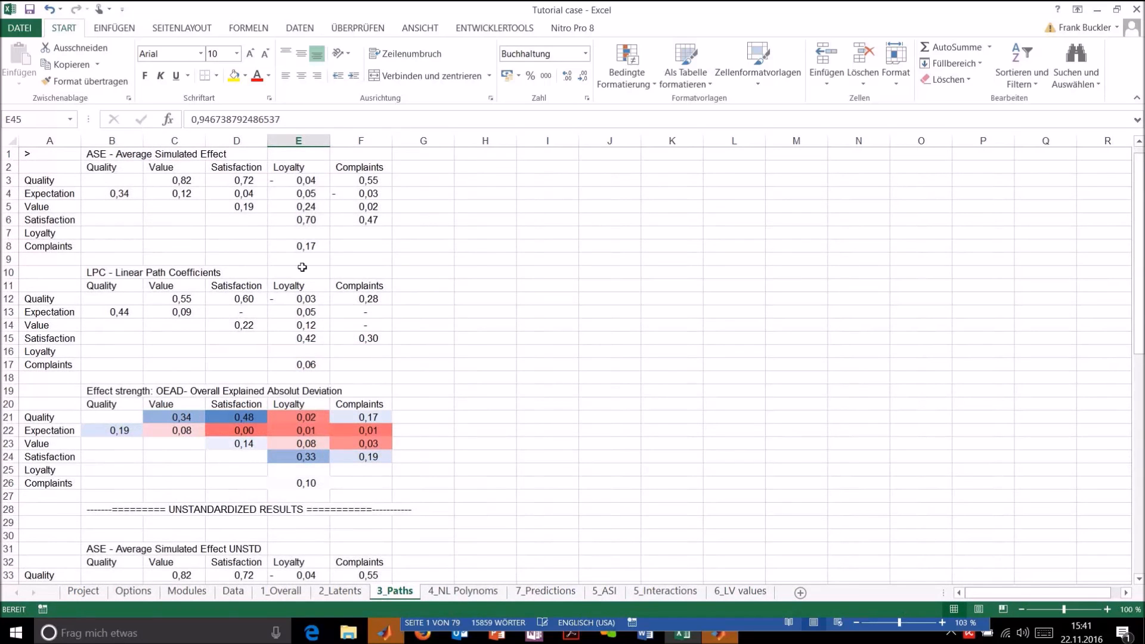
{"action": "left_click", "coordinate": [304, 180]}
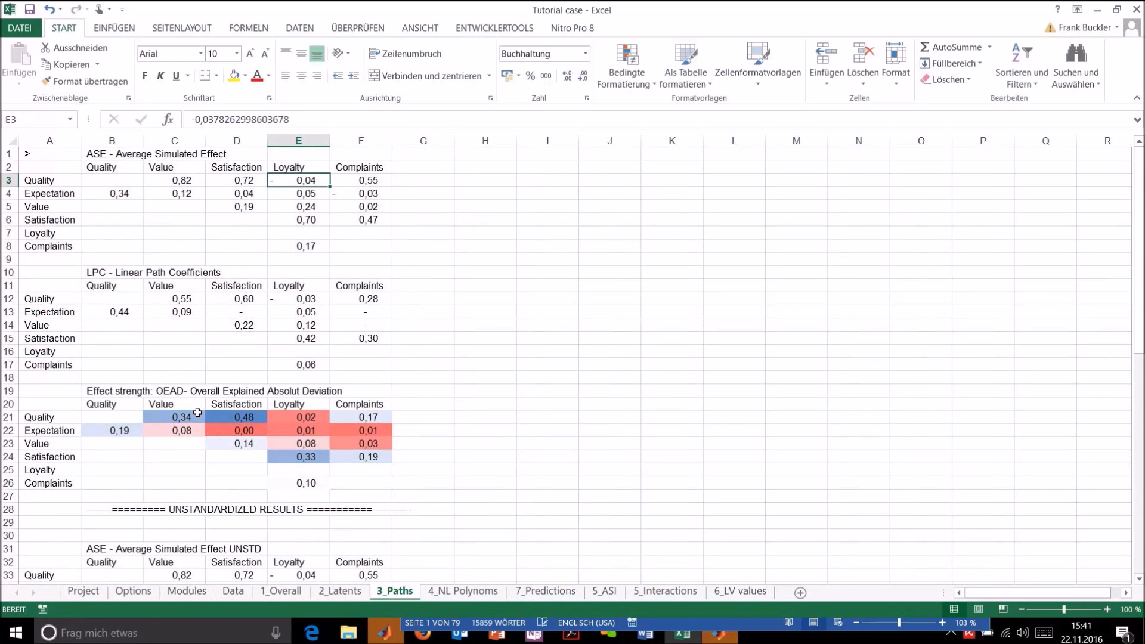
{"action": "scroll", "coordinate": [197, 413], "scroll_direction": "down", "scroll_amount": 7}
{"action": "left_click", "coordinate": [293, 457]}
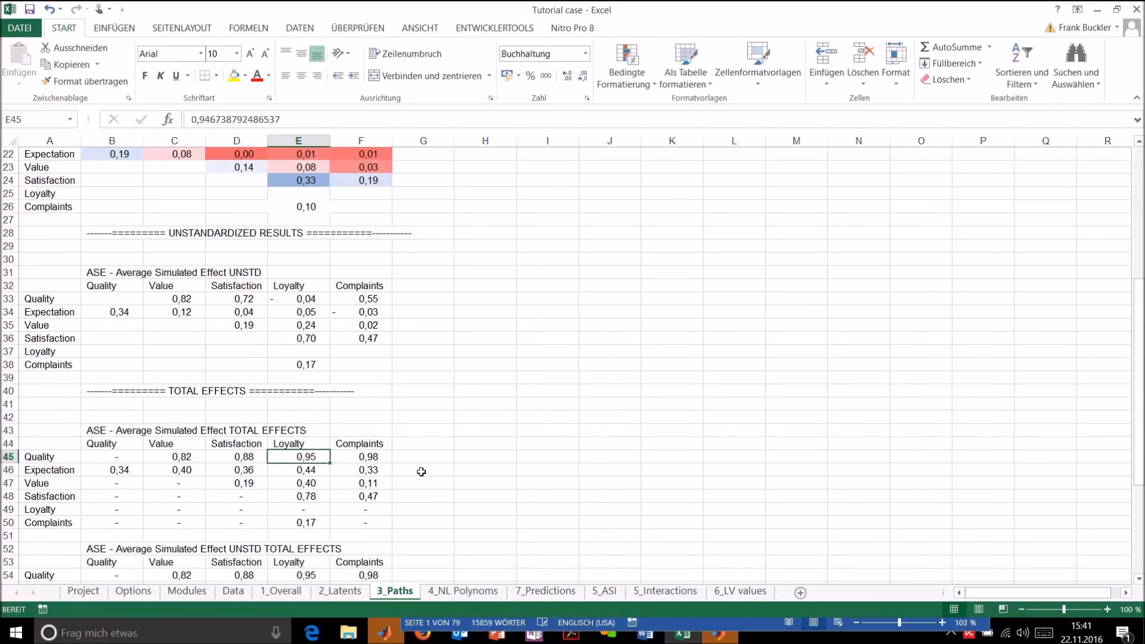
{"action": "scroll", "coordinate": [392, 486], "scroll_direction": "down", "scroll_amount": 3}
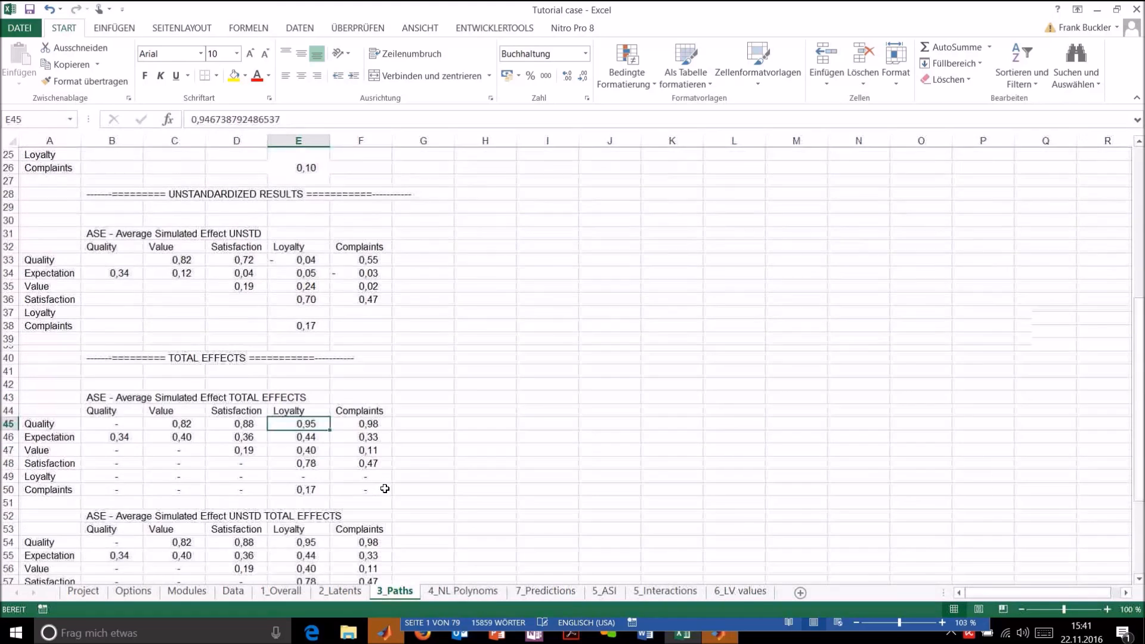
{"action": "scroll", "coordinate": [382, 494], "scroll_direction": "down", "scroll_amount": 3}
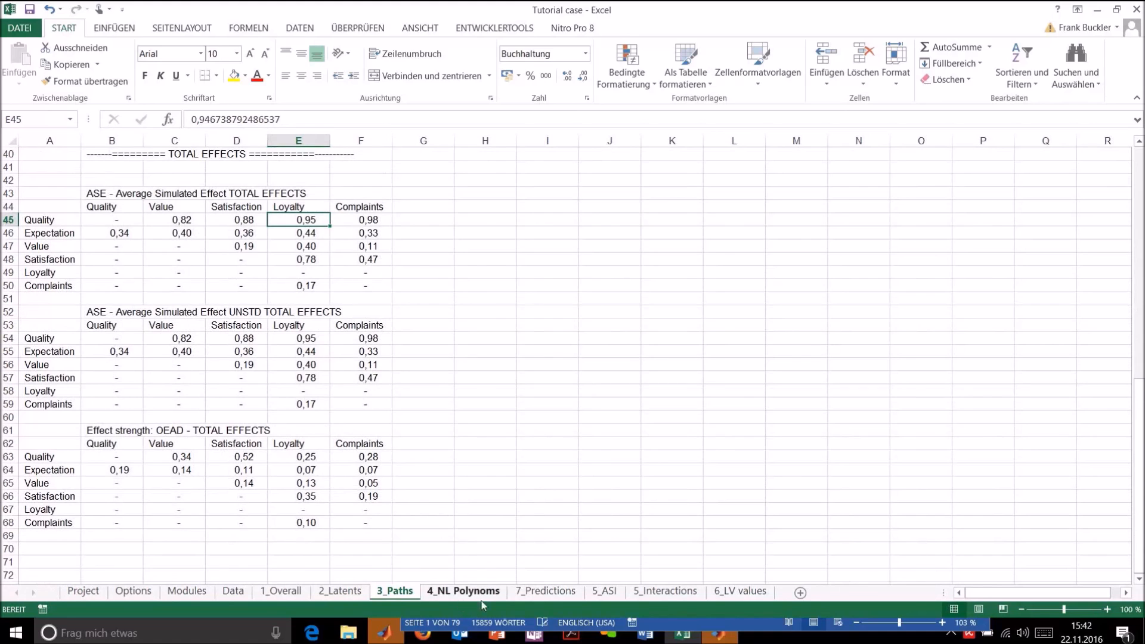
{"action": "left_click", "coordinate": [543, 406]}
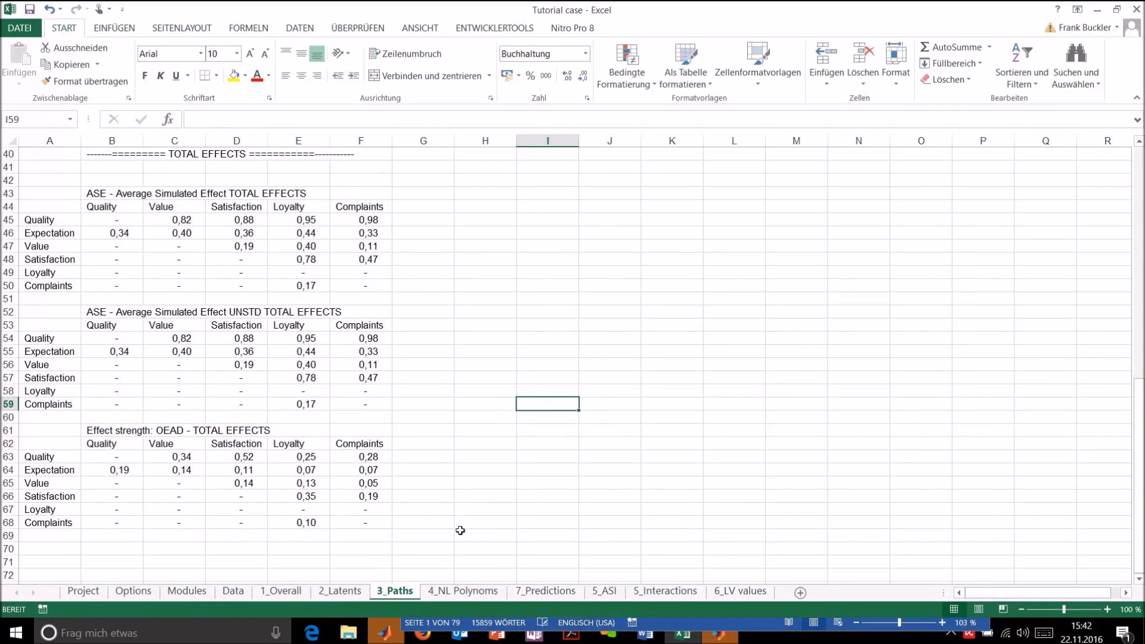
Apply the accounting number format with thousands separators to all cells of the 4_NL Polynoms sheet
{"action": "left_click", "coordinate": [457, 591]}
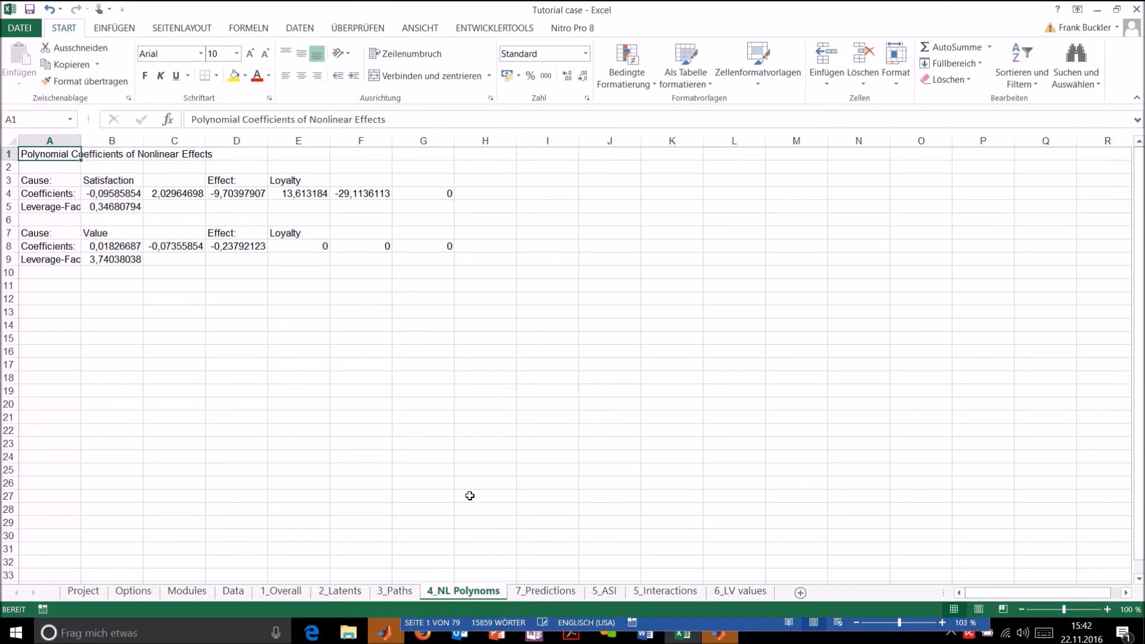
{"action": "left_click", "coordinate": [12, 141]}
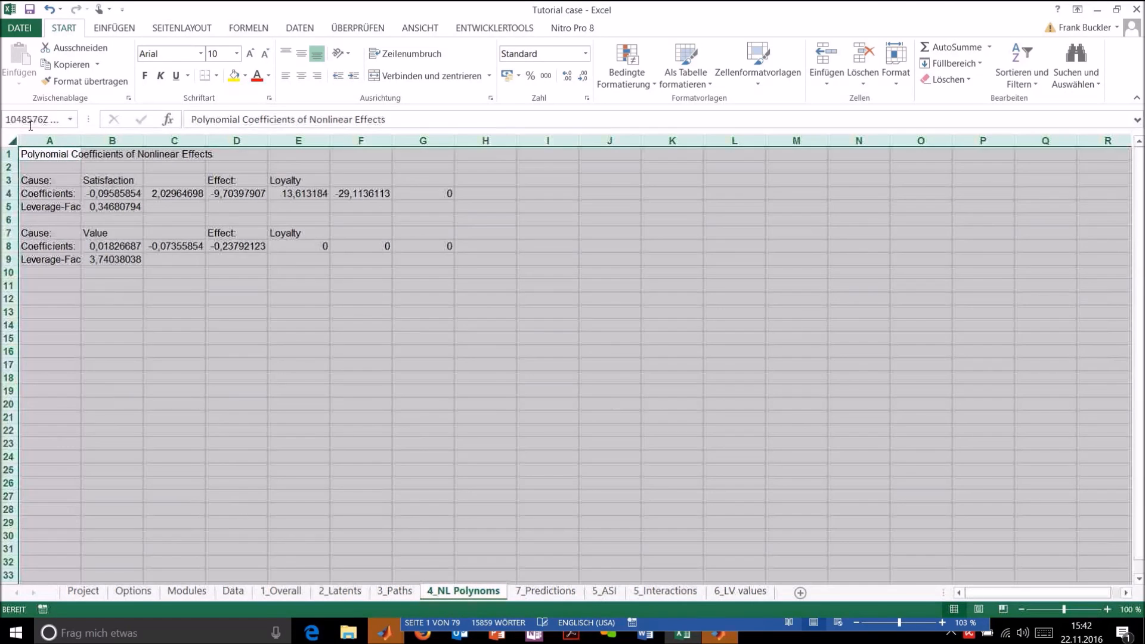
{"action": "left_click", "coordinate": [546, 75]}
{"action": "left_click", "coordinate": [593, 295]}
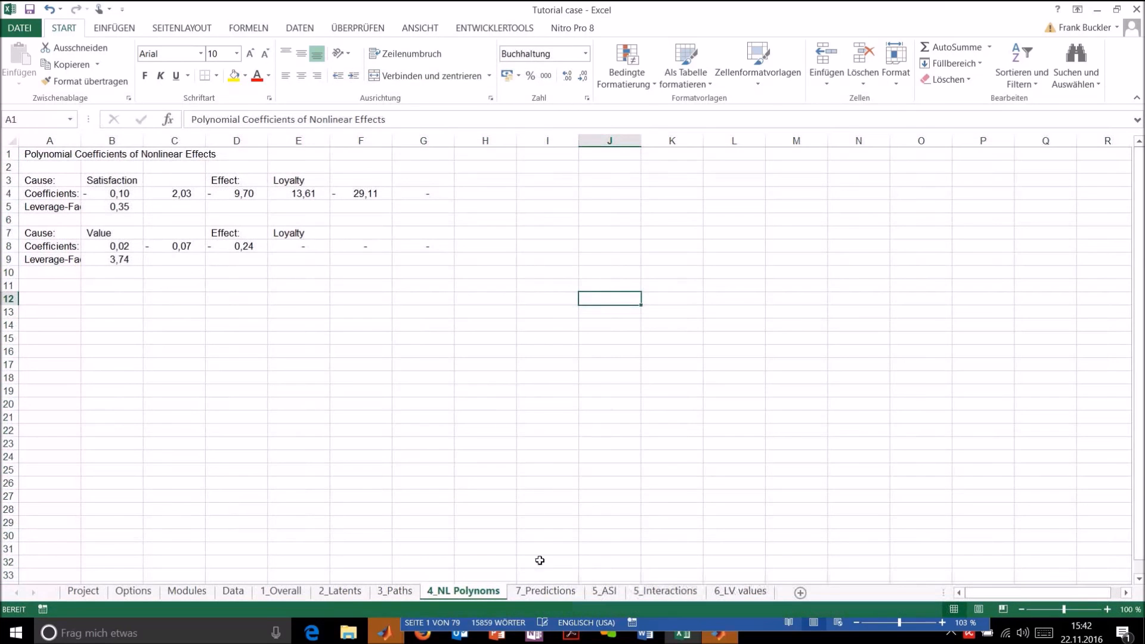
Apply the accounting number format with thousands separators to the whole 7_Predictions sheet and select the first Complaints prediction in F2
{"action": "left_click", "coordinate": [545, 592]}
{"action": "left_click", "coordinate": [12, 140]}
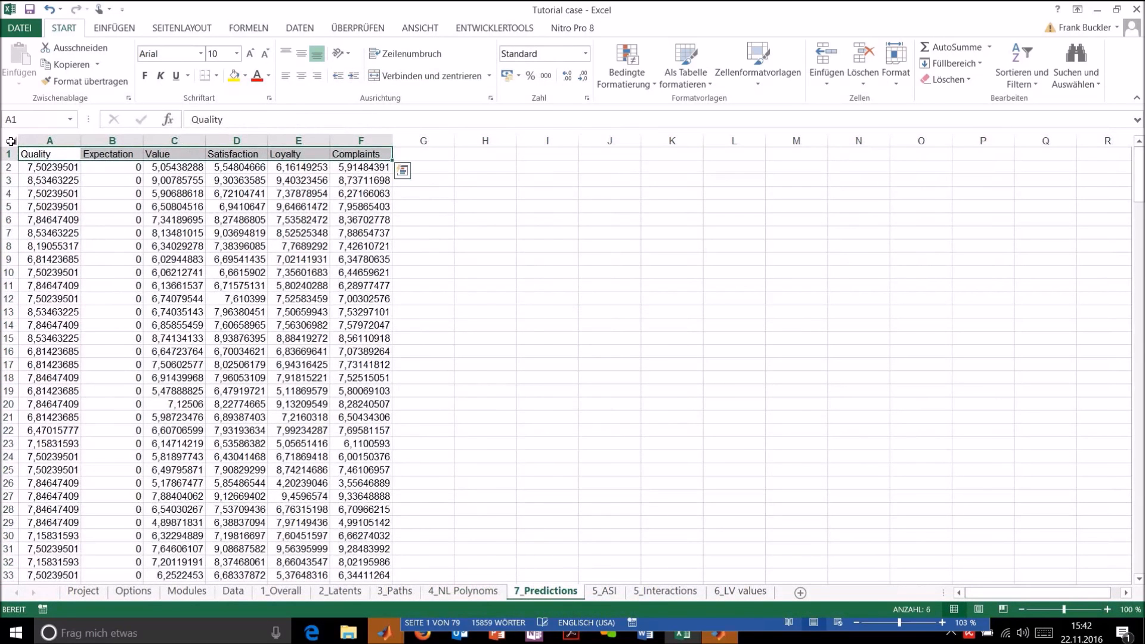
{"action": "left_click", "coordinate": [546, 76]}
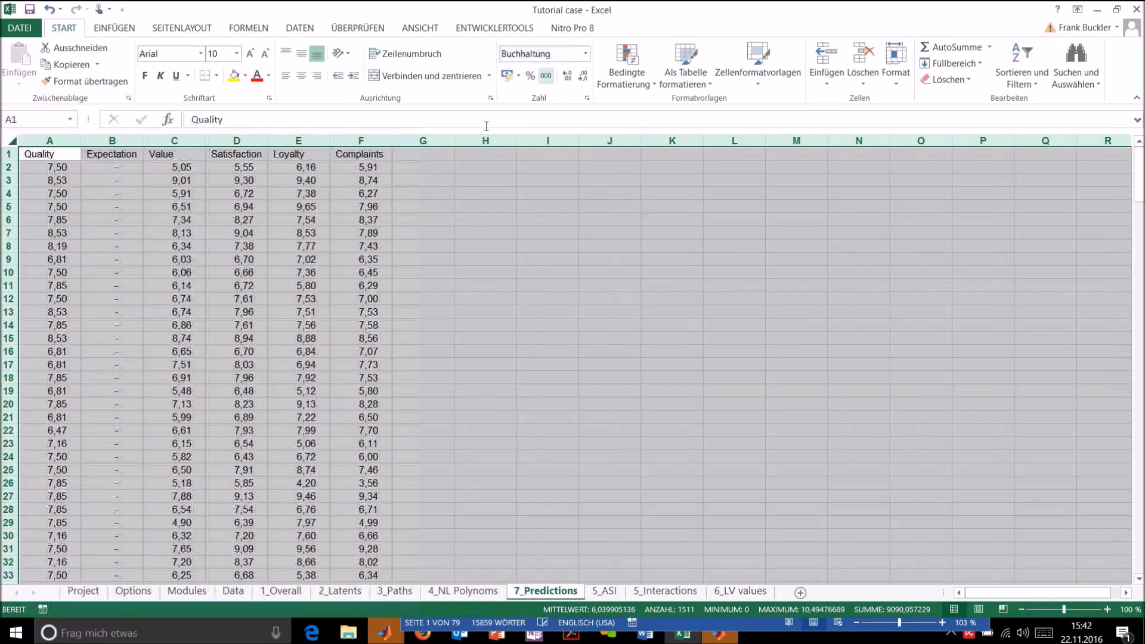
{"action": "left_click", "coordinate": [374, 167]}
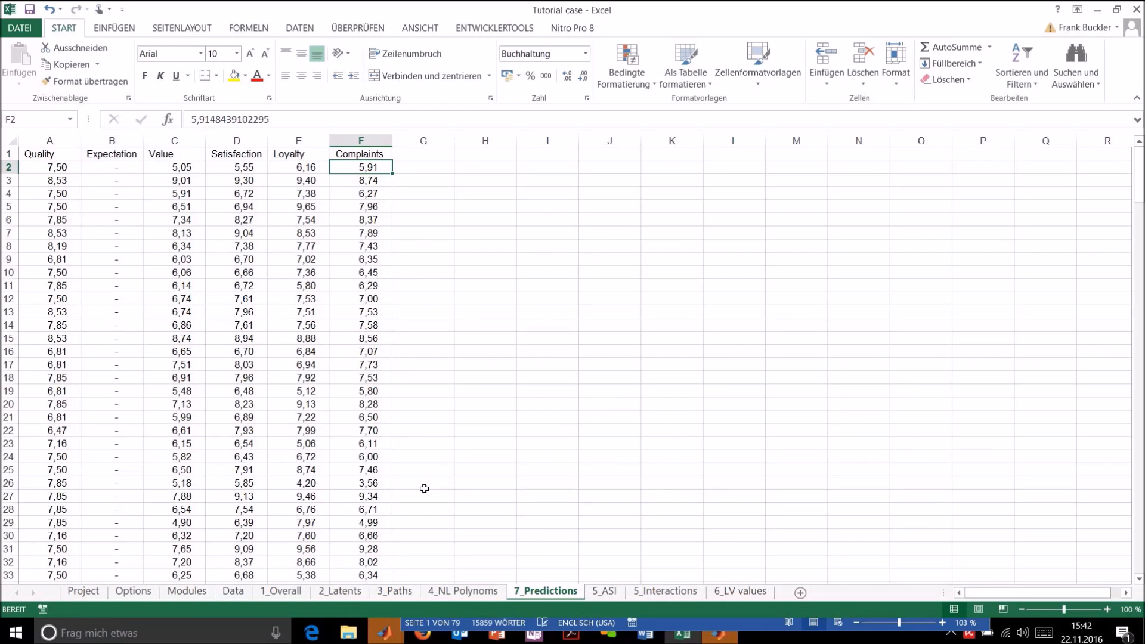
Inspect the Complaints and Loyalty values on the 6_LV values sheet and apply the accounting number format to all its cells
{"action": "left_click", "coordinate": [739, 591]}
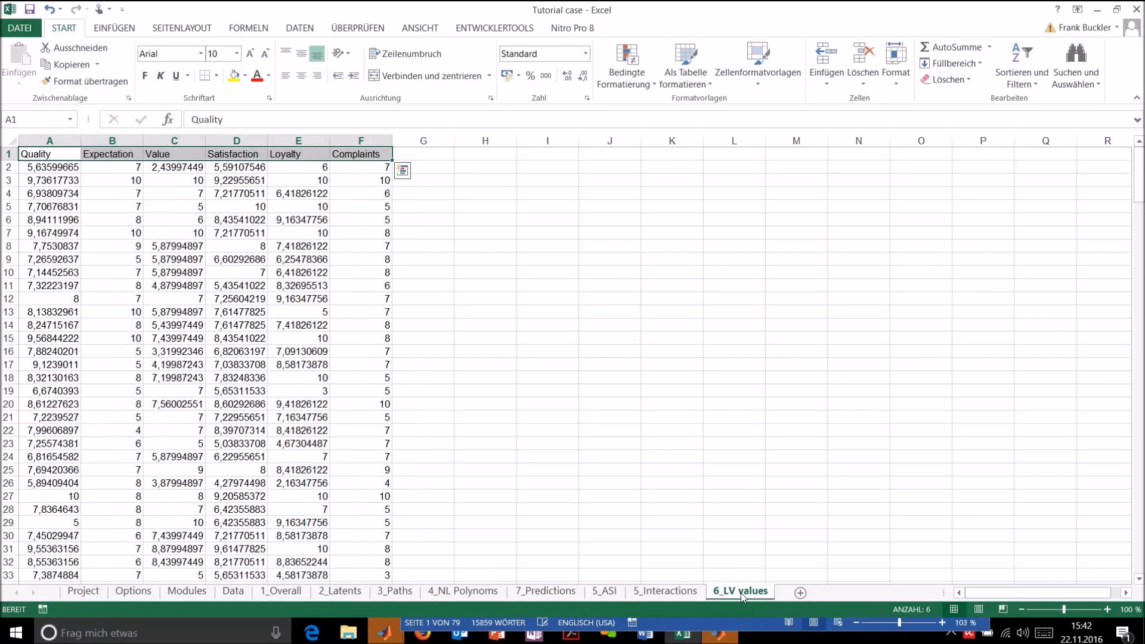
{"action": "left_click", "coordinate": [12, 141]}
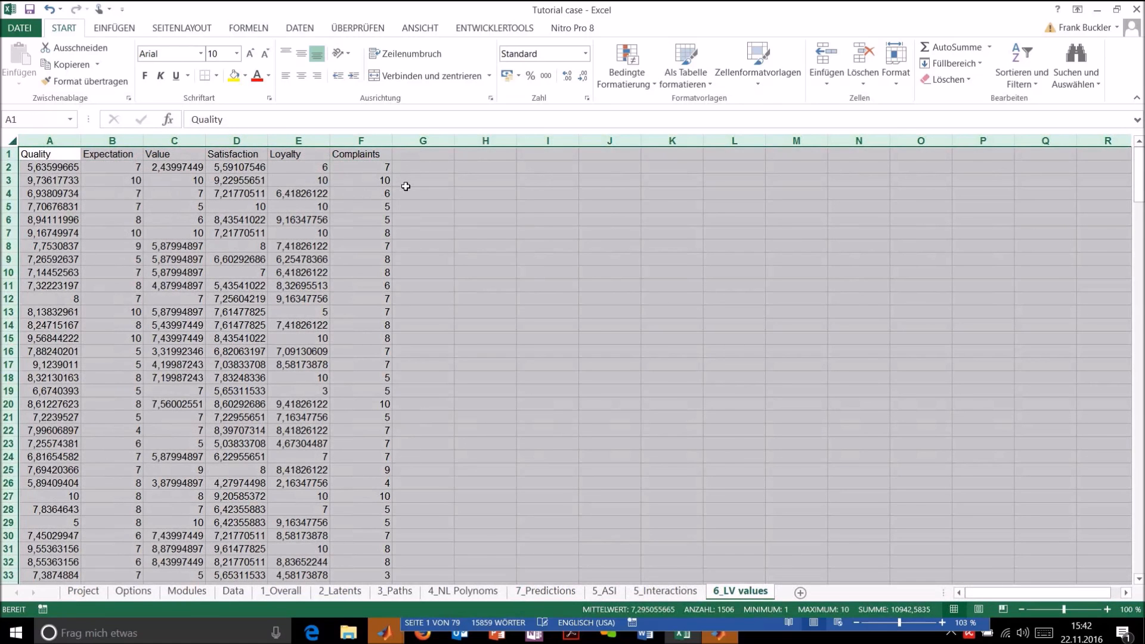
{"action": "left_click", "coordinate": [377, 167]}
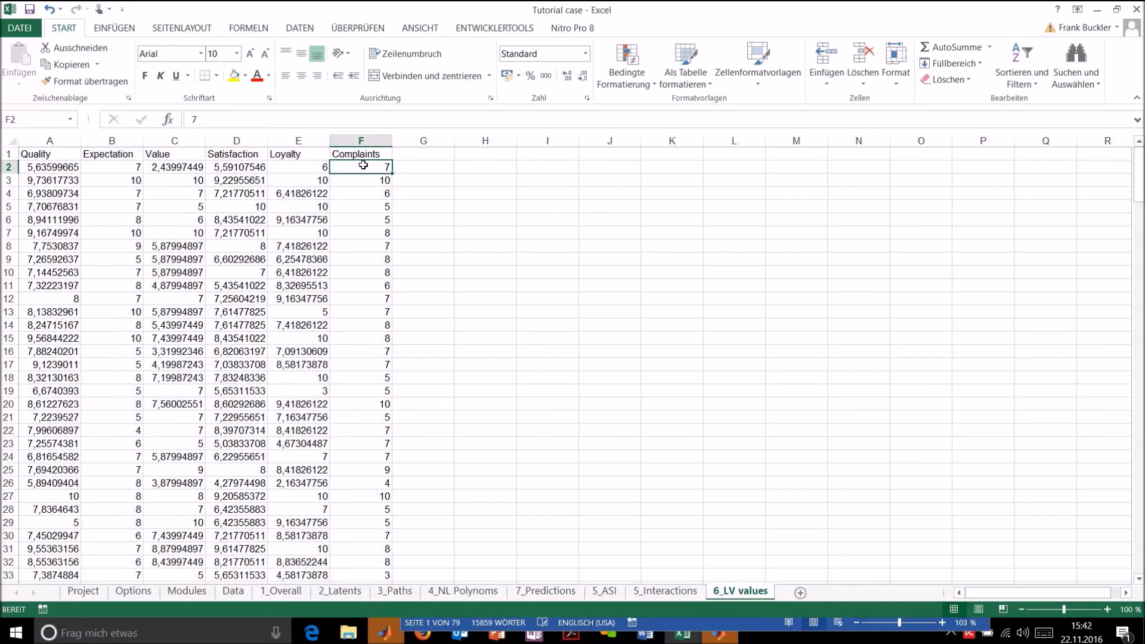
{"action": "left_click", "coordinate": [308, 196]}
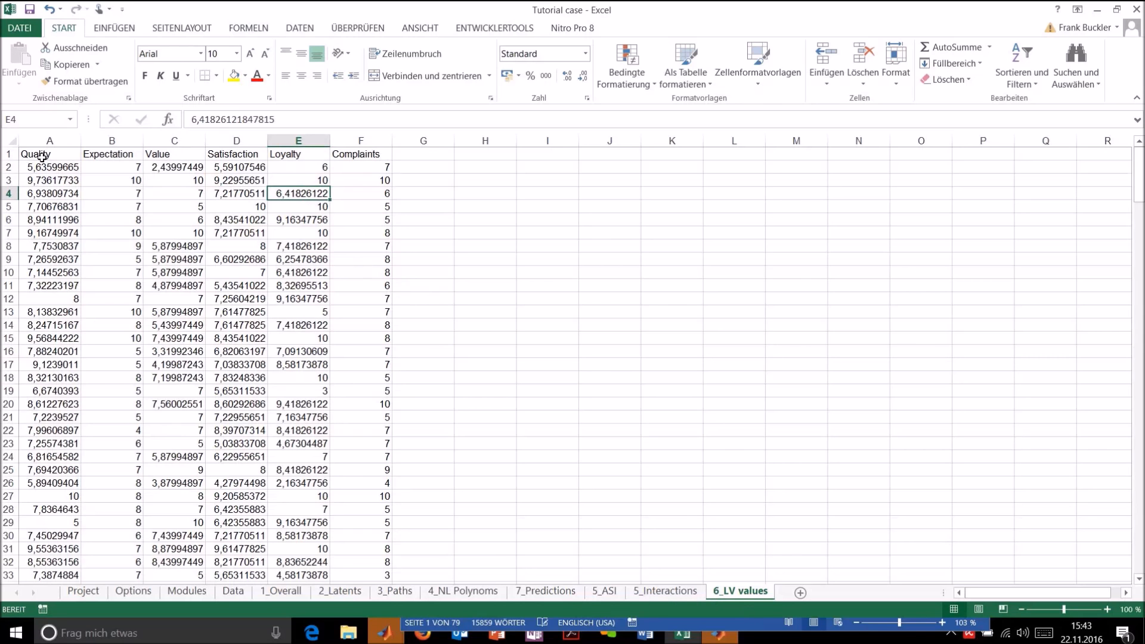
{"action": "left_click", "coordinate": [10, 142]}
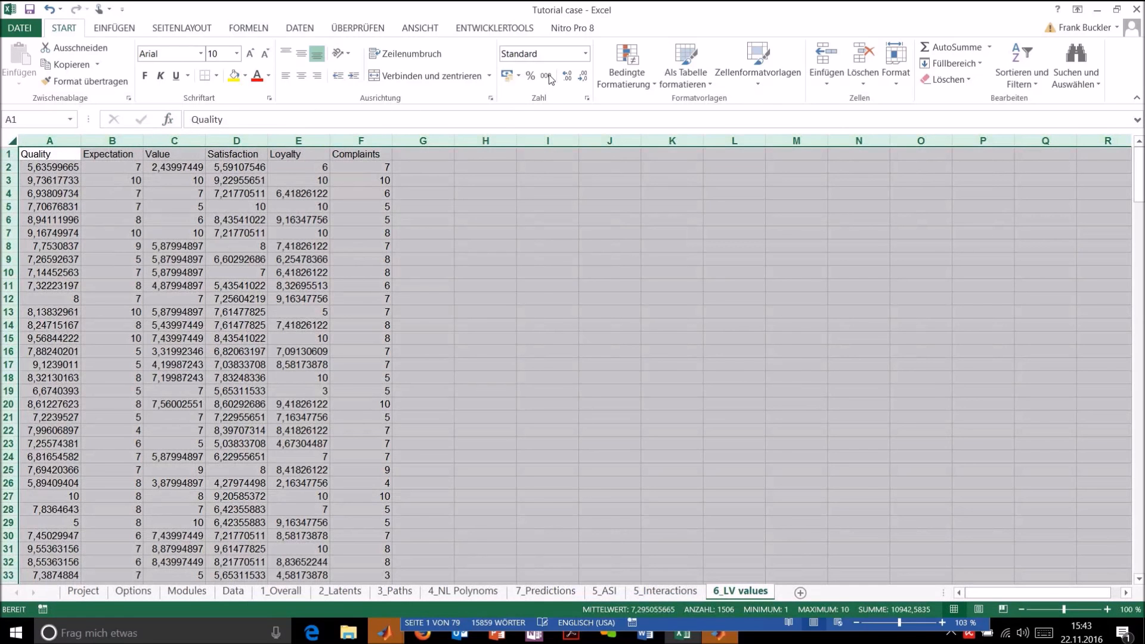
{"action": "left_click", "coordinate": [548, 75]}
{"action": "left_click", "coordinate": [593, 329]}
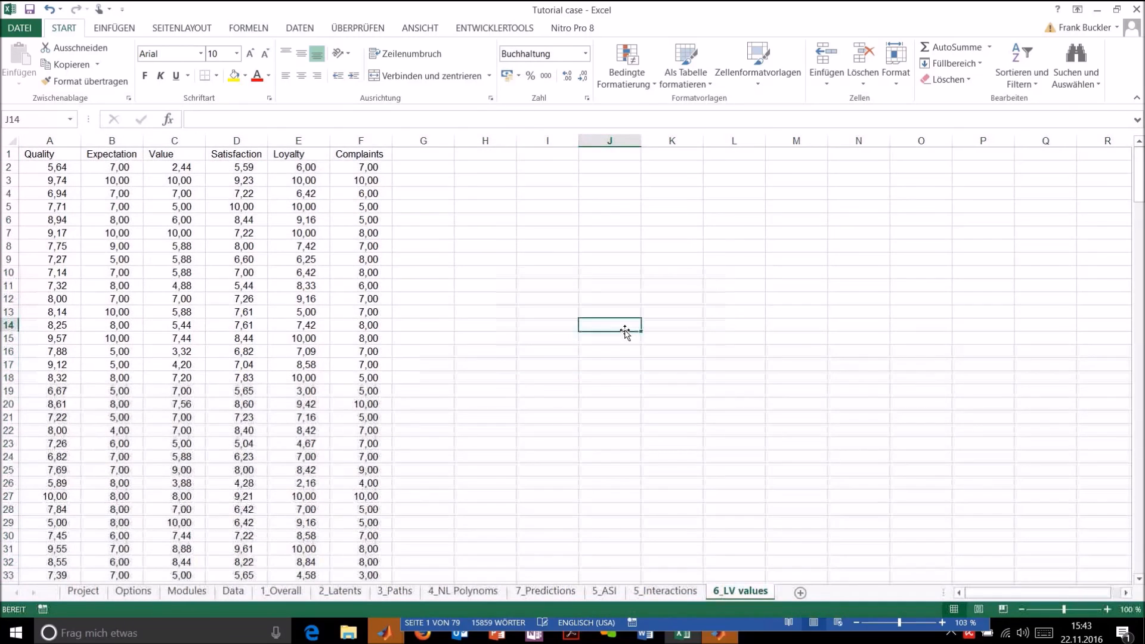
Apply the accounting number format with thousands separators to all cells of the 5_Interactions sheet
{"action": "left_click", "coordinate": [658, 598]}
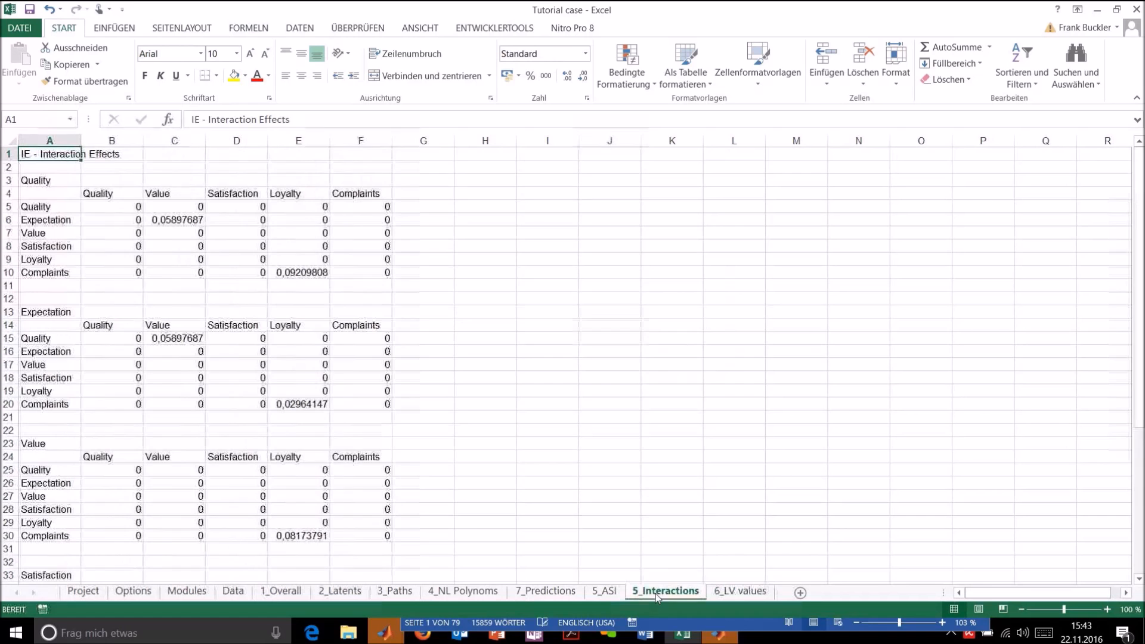
{"action": "left_click", "coordinate": [12, 141]}
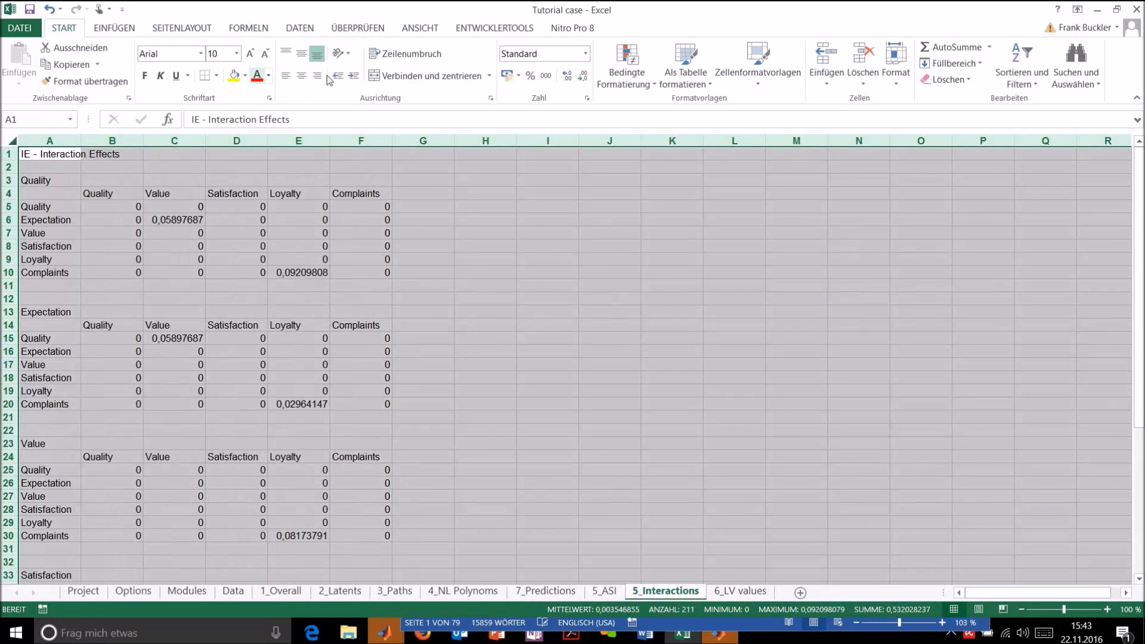
{"action": "left_click", "coordinate": [546, 76]}
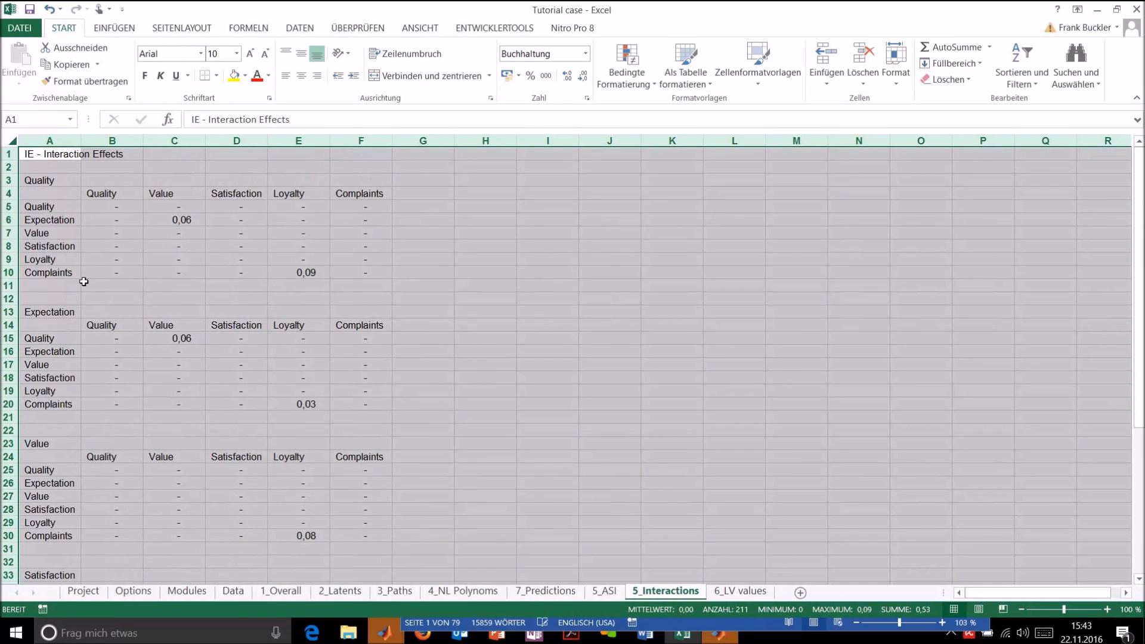
Survey the interaction tables and trace the interaction of Quality (A3) and Complaints (A10) on Loyalty in E10
{"action": "left_click", "coordinate": [305, 273]}
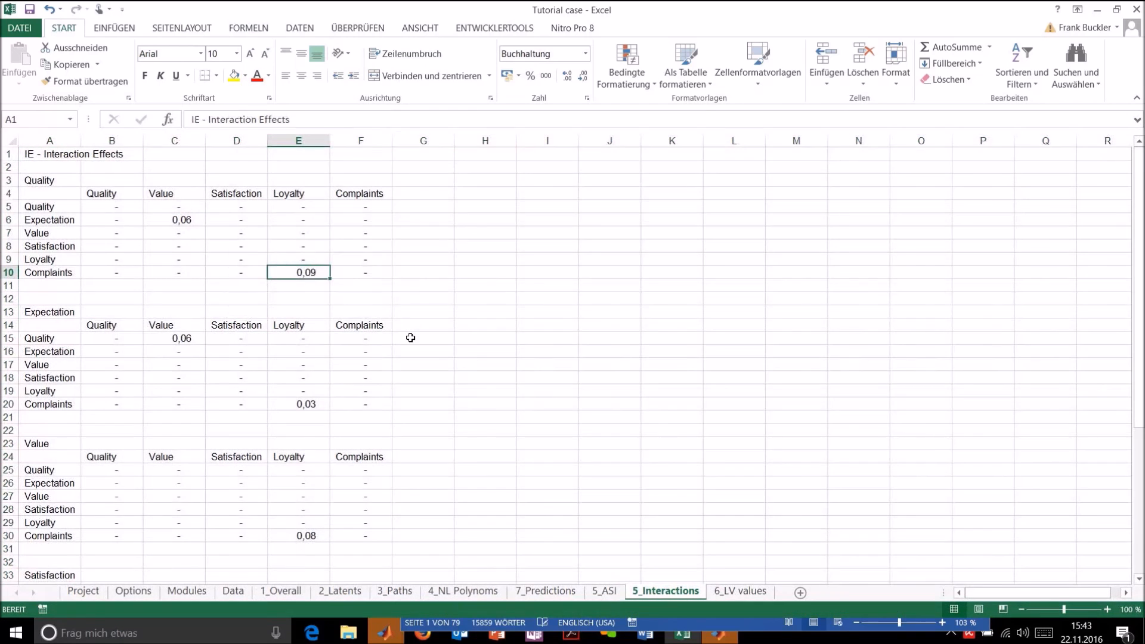
{"action": "scroll", "coordinate": [406, 336], "scroll_direction": "down", "scroll_amount": 4}
{"action": "scroll", "coordinate": [406, 336], "scroll_direction": "down", "scroll_amount": 2}
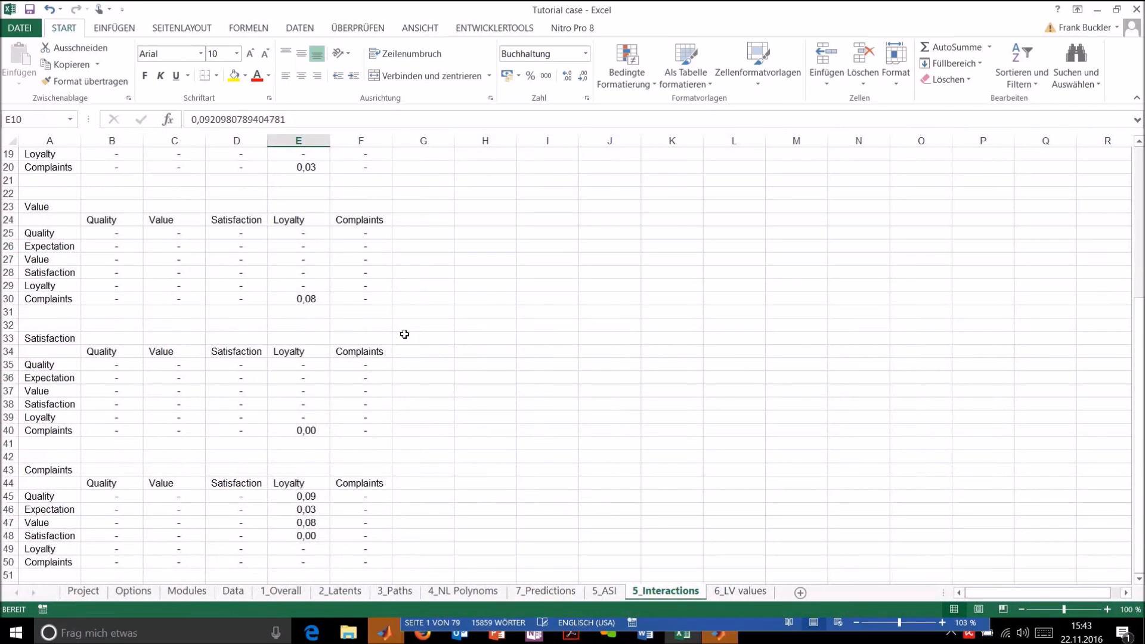
{"action": "scroll", "coordinate": [404, 334], "scroll_direction": "up", "scroll_amount": 6}
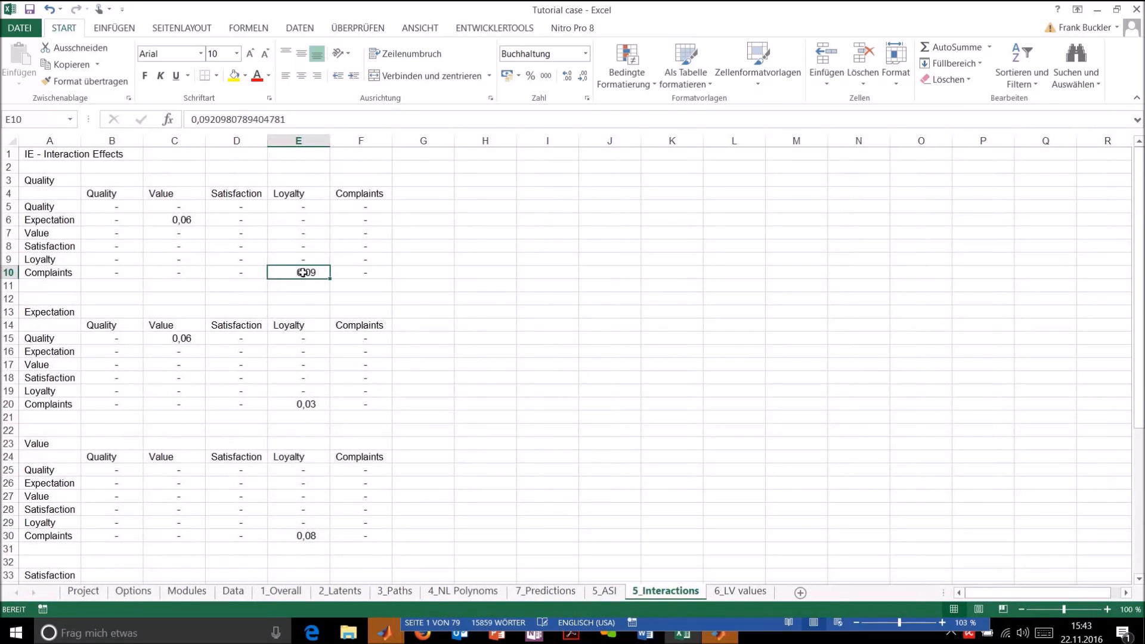
{"action": "left_click", "coordinate": [23, 180]}
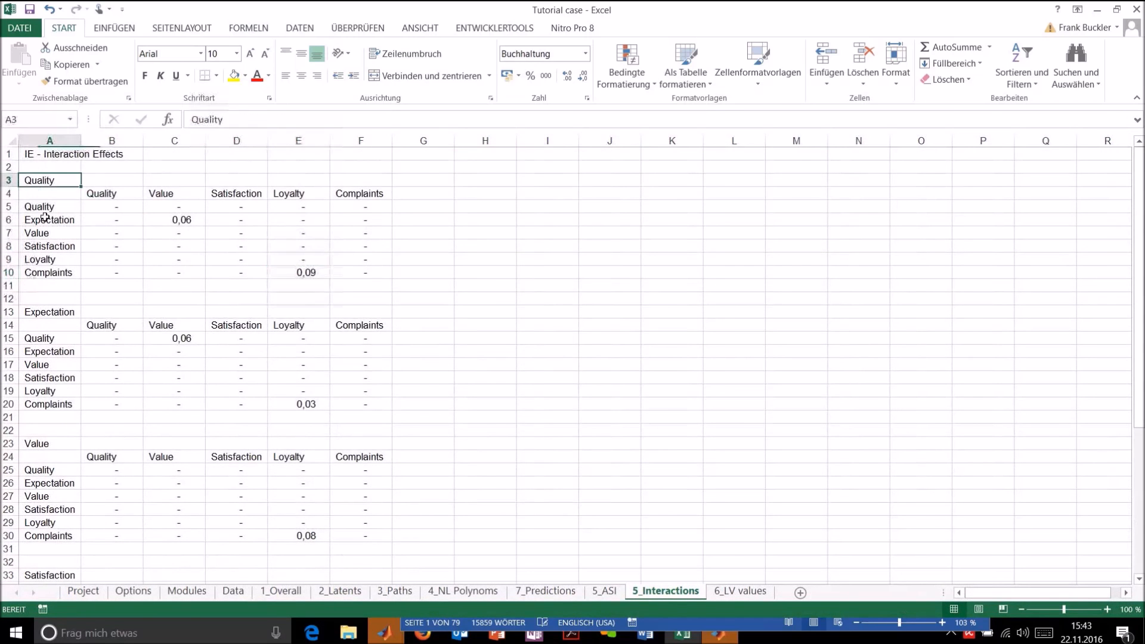
{"action": "left_click", "coordinate": [59, 273]}
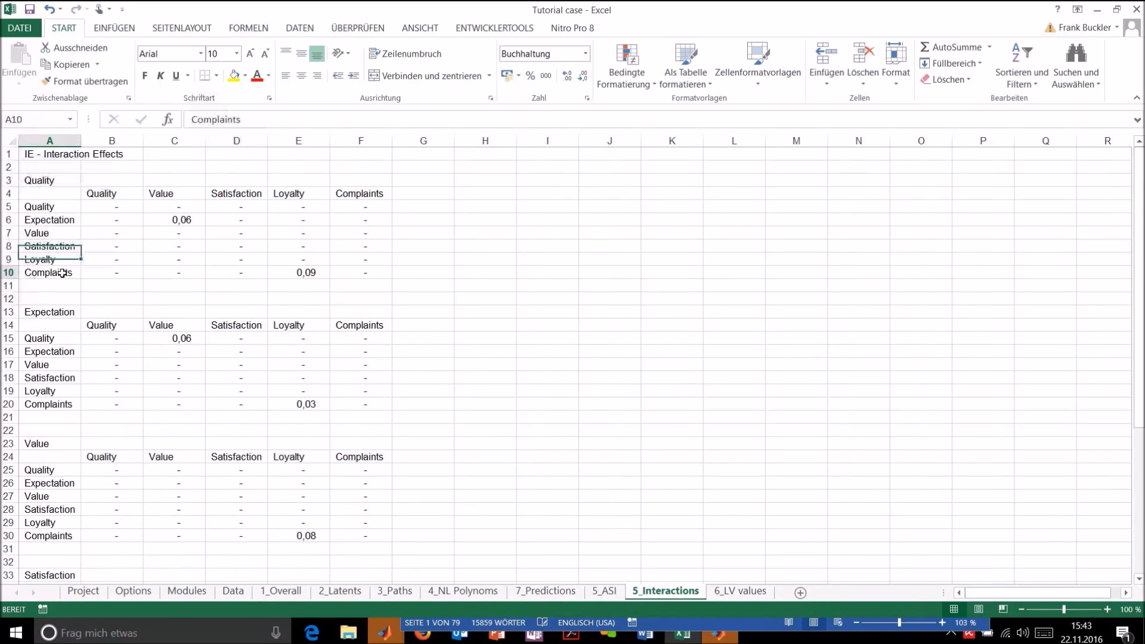
{"action": "left_click", "coordinate": [320, 273]}
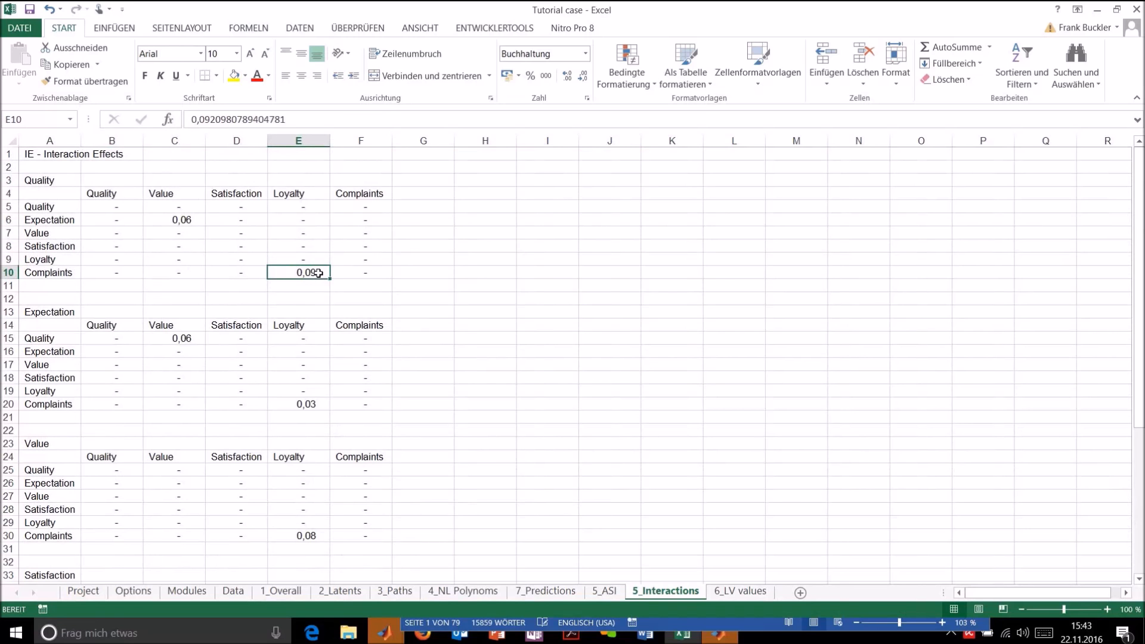
Trace the same interaction in the Complaints table, from A43 and Quality in A45 to the Loyalty value in E45
{"action": "scroll", "coordinate": [299, 292], "scroll_direction": "down", "scroll_amount": 7}
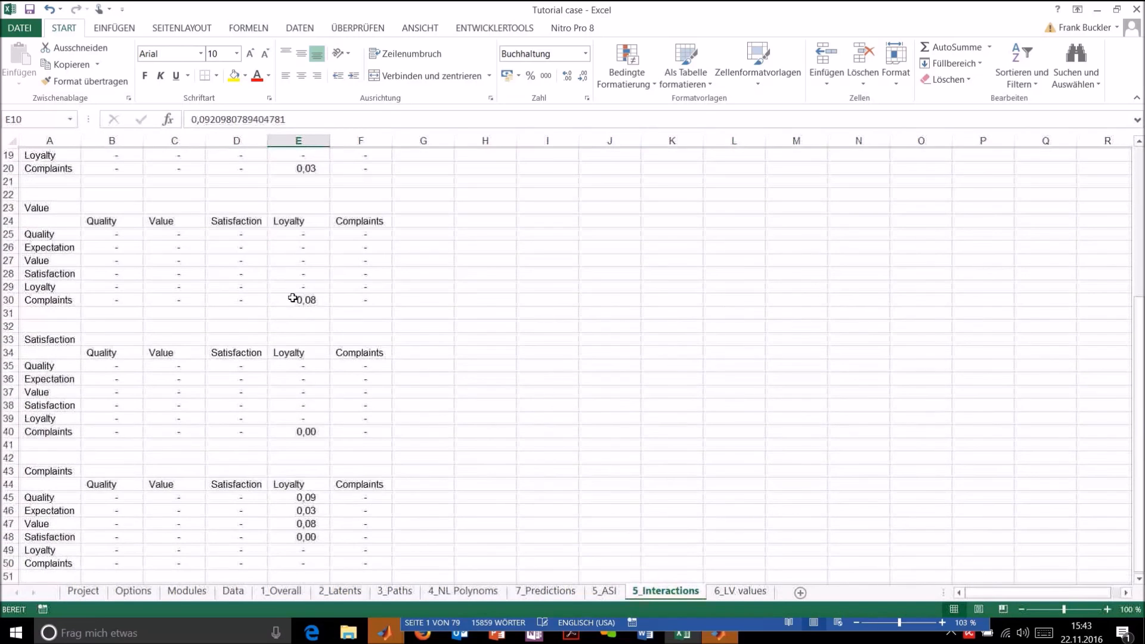
{"action": "scroll", "coordinate": [288, 300], "scroll_direction": "down", "scroll_amount": 1}
{"action": "left_click", "coordinate": [60, 391]}
{"action": "left_click", "coordinate": [49, 417]}
{"action": "left_click", "coordinate": [313, 417]}
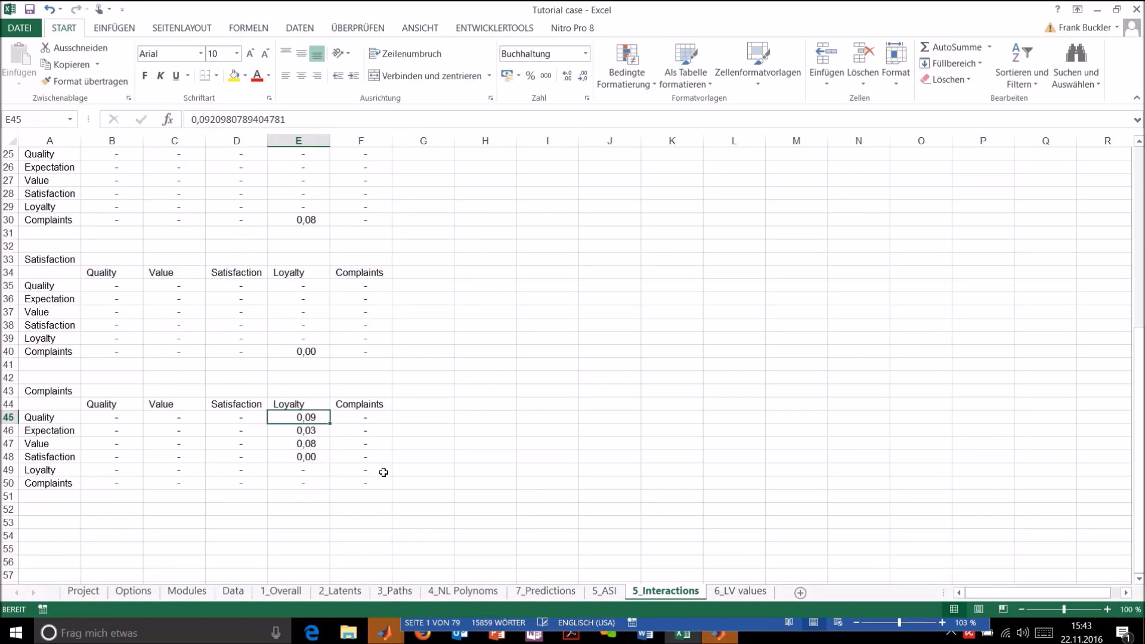
{"action": "scroll", "coordinate": [373, 466], "scroll_direction": "up", "scroll_amount": 1}
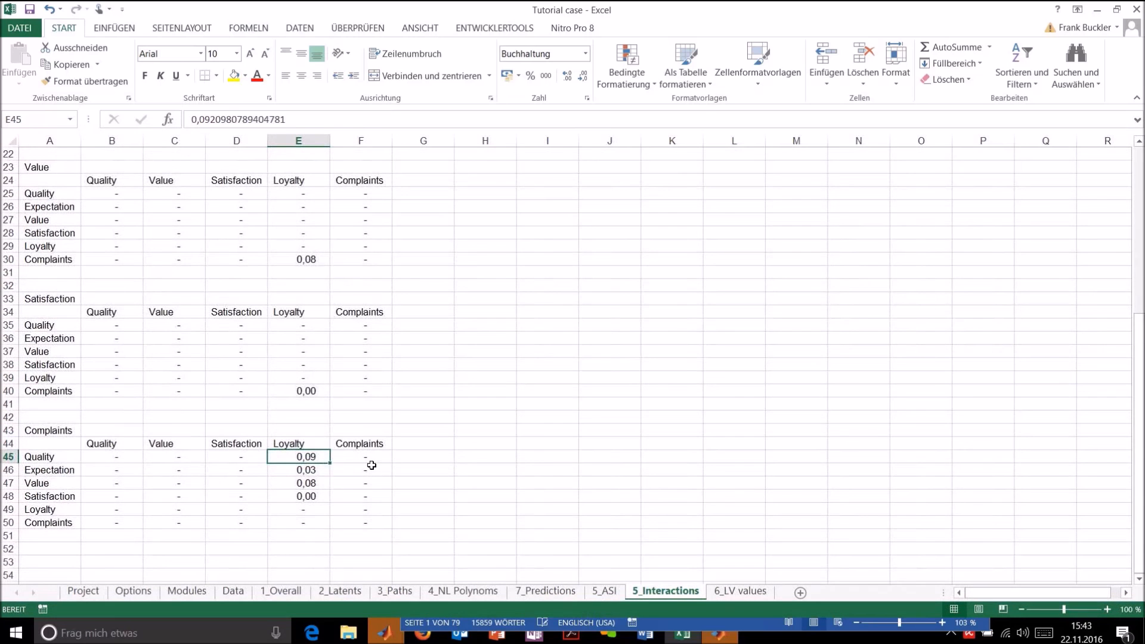
Inspect Quality's interaction with Complaints on Loyalty in E10 and its interaction with Expectation on Value in C6
{"action": "scroll", "coordinate": [373, 466], "scroll_direction": "up", "scroll_amount": 7}
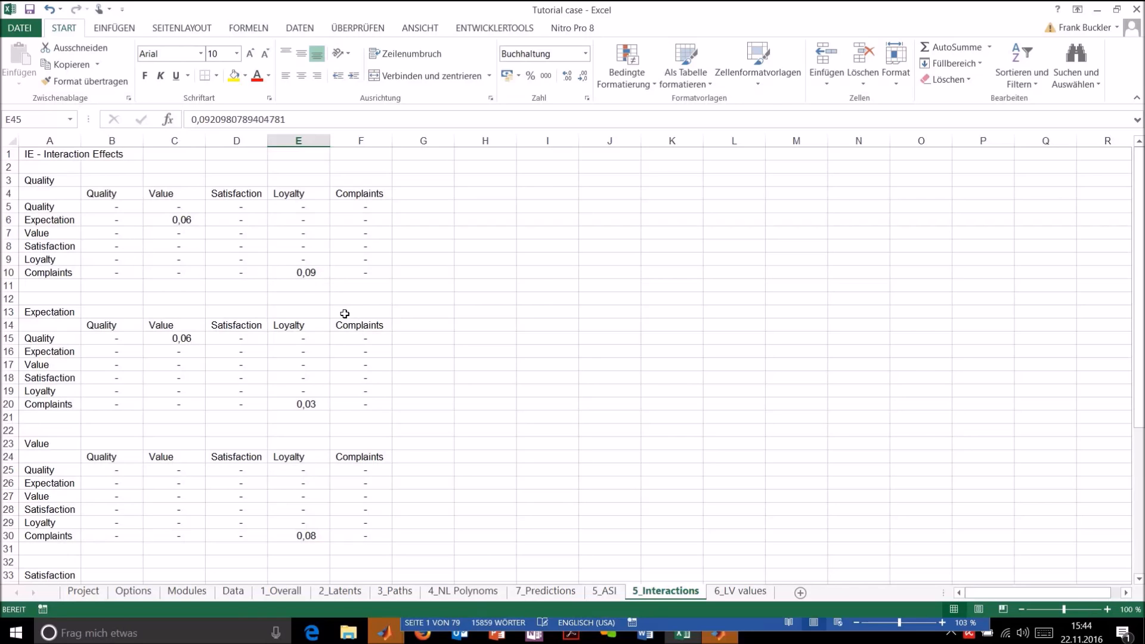
{"action": "left_click", "coordinate": [302, 272]}
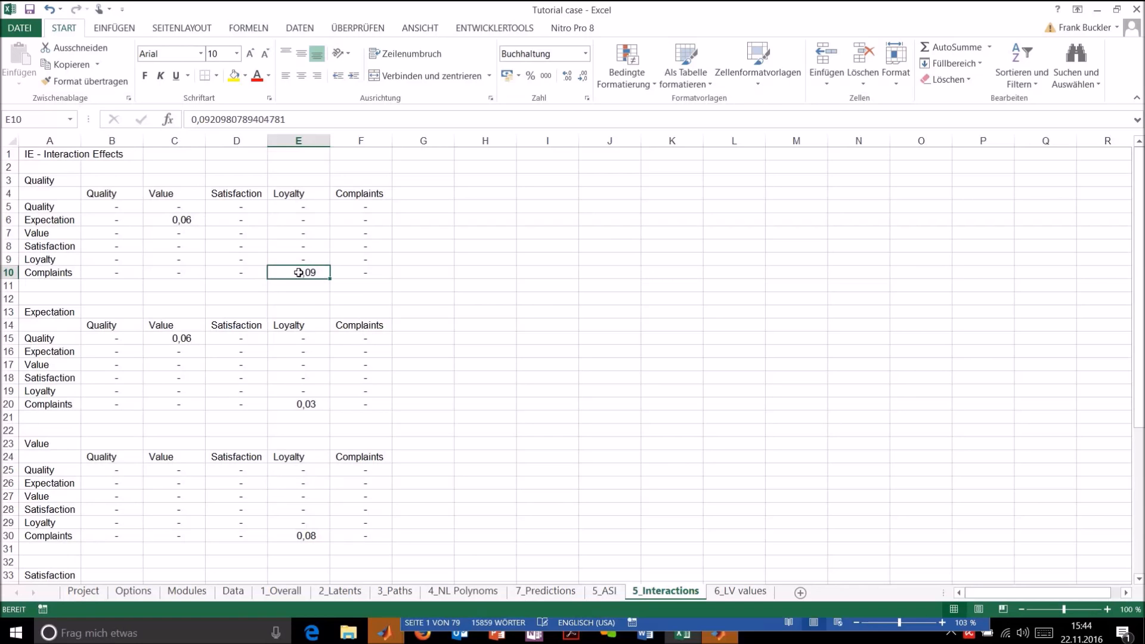
{"action": "left_click", "coordinate": [190, 221]}
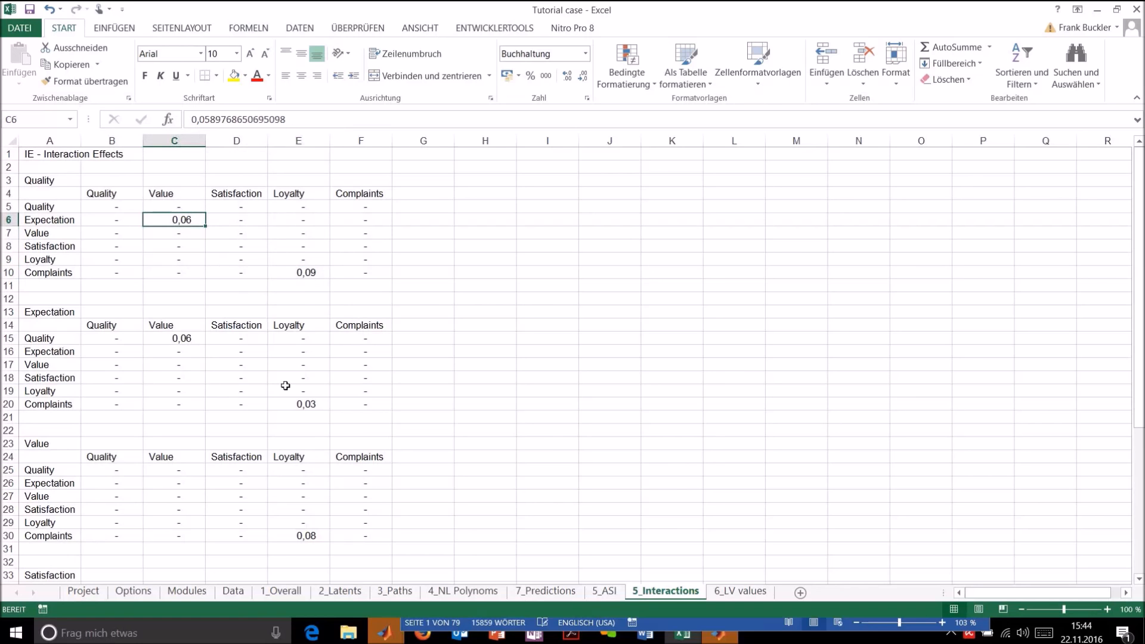
Inspect the interaction of Value with Complaints on Loyalty in E30 of the interaction tables
{"action": "scroll", "coordinate": [319, 492], "scroll_direction": "down", "scroll_amount": 1}
{"action": "left_click", "coordinate": [319, 491]}
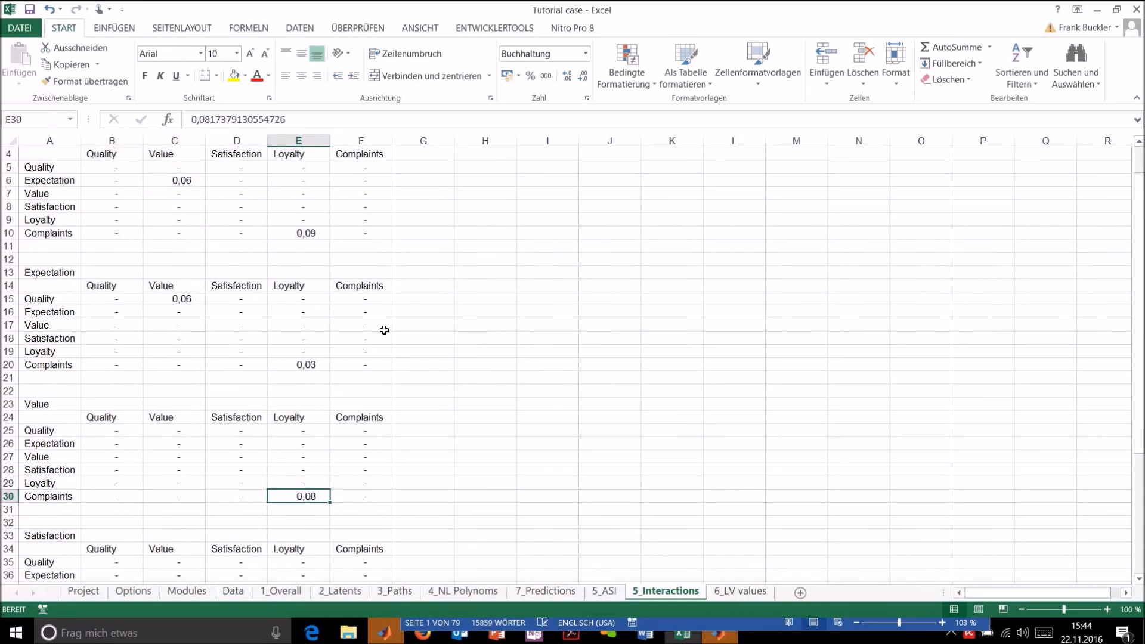
{"action": "scroll", "coordinate": [393, 312], "scroll_direction": "up", "scroll_amount": 1}
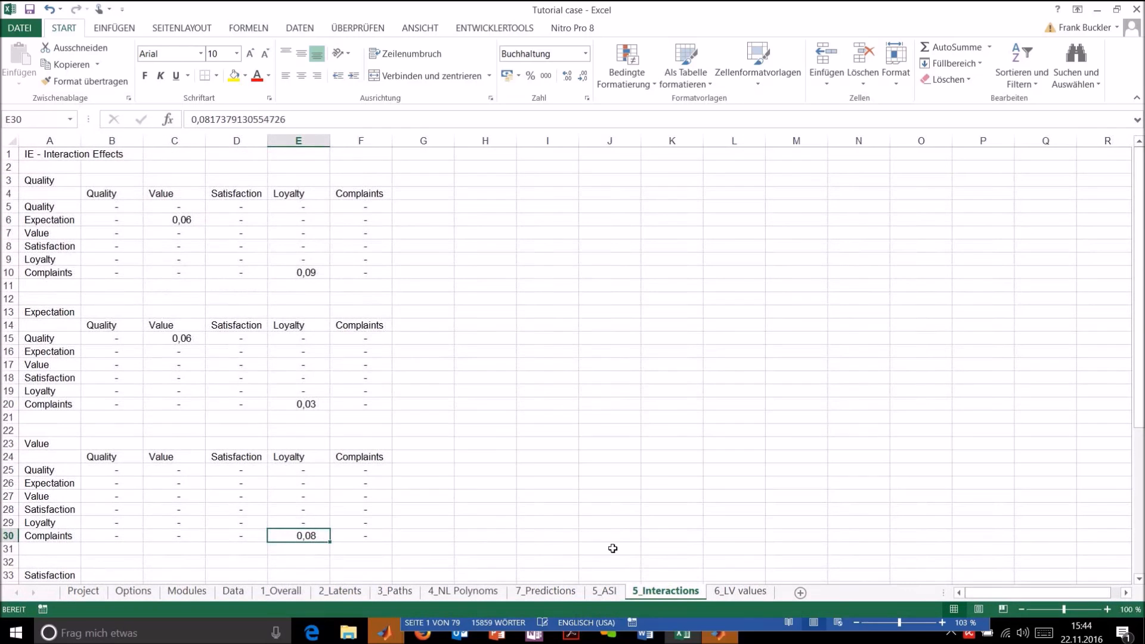
Apply the accounting number format with thousands separators to all cells of the 5_ASI sheet and look through its tables
{"action": "left_click", "coordinate": [604, 591]}
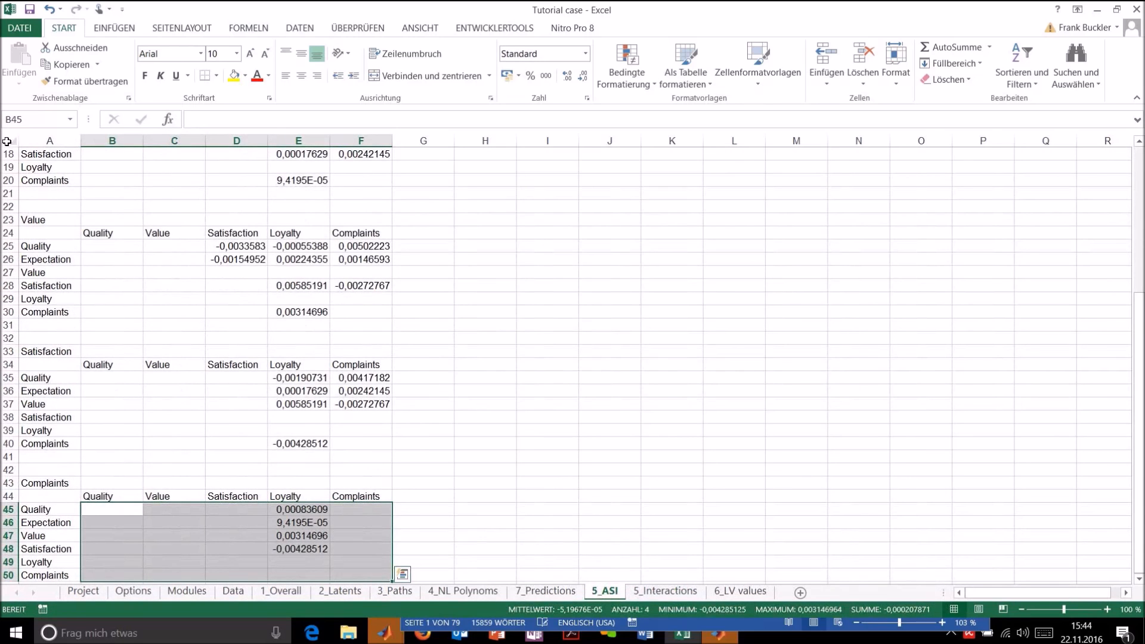
{"action": "left_click", "coordinate": [8, 142]}
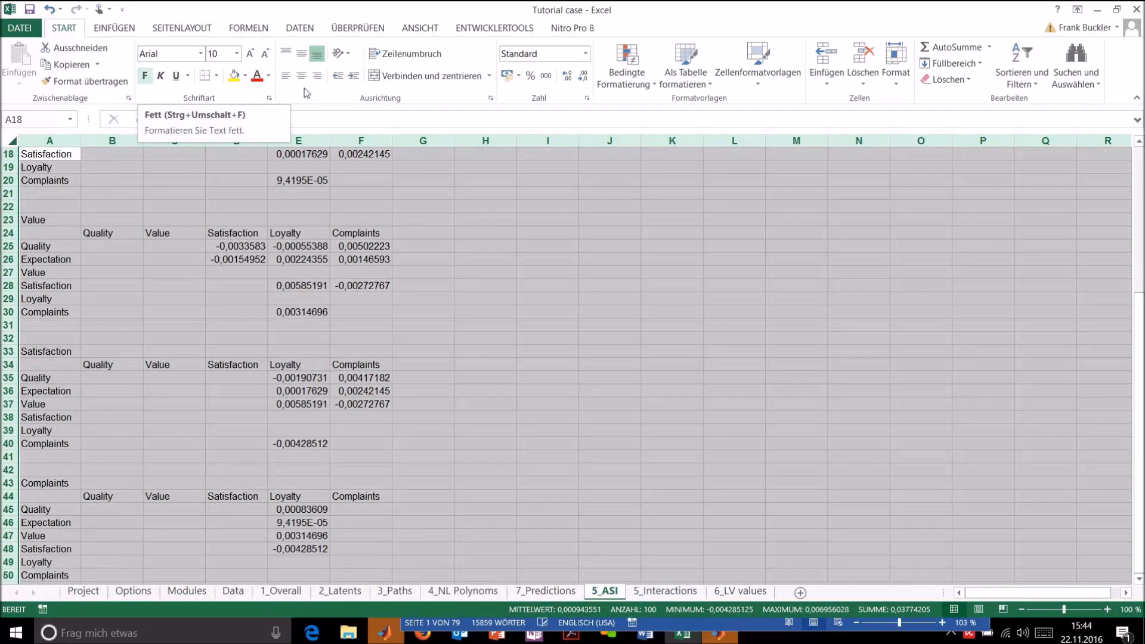
{"action": "left_click", "coordinate": [551, 77]}
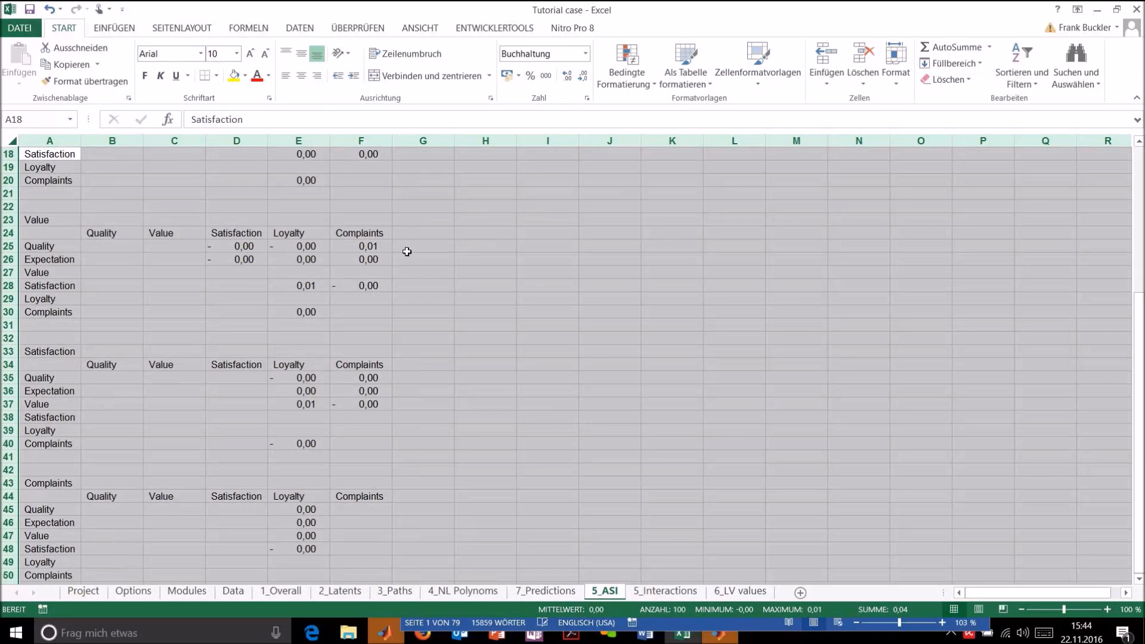
{"action": "scroll", "coordinate": [395, 260], "scroll_direction": "up", "scroll_amount": 3}
{"action": "scroll", "coordinate": [394, 260], "scroll_direction": "up", "scroll_amount": 3}
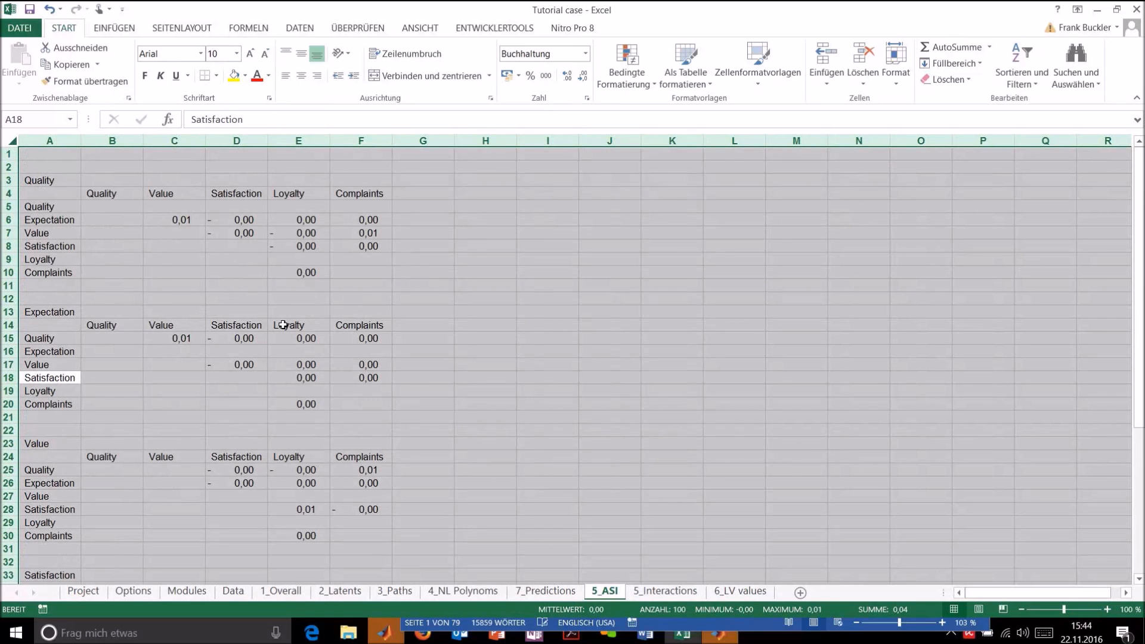
{"action": "scroll", "coordinate": [282, 325], "scroll_direction": "down", "scroll_amount": 10}
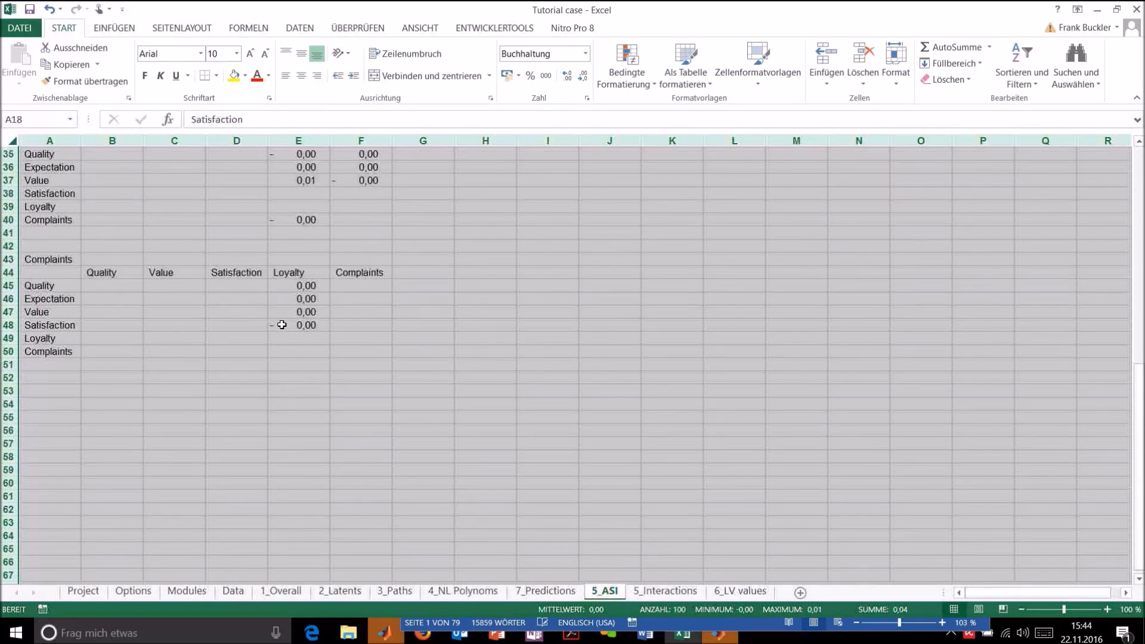
{"action": "scroll", "coordinate": [282, 327], "scroll_direction": "up", "scroll_amount": 10}
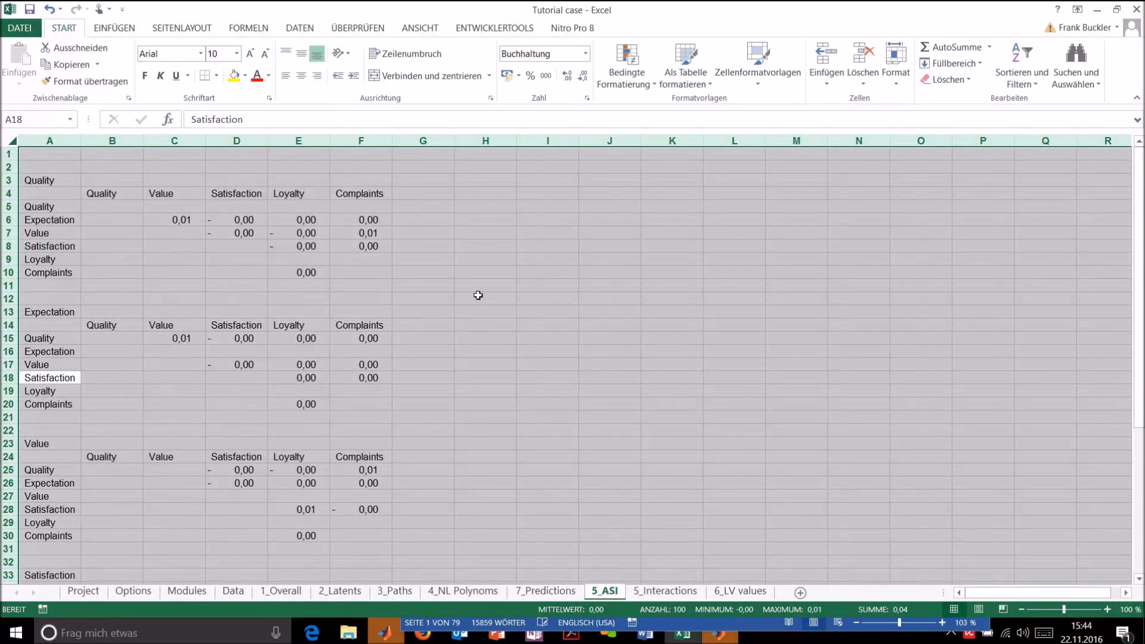
{"action": "left_click", "coordinate": [477, 298]}
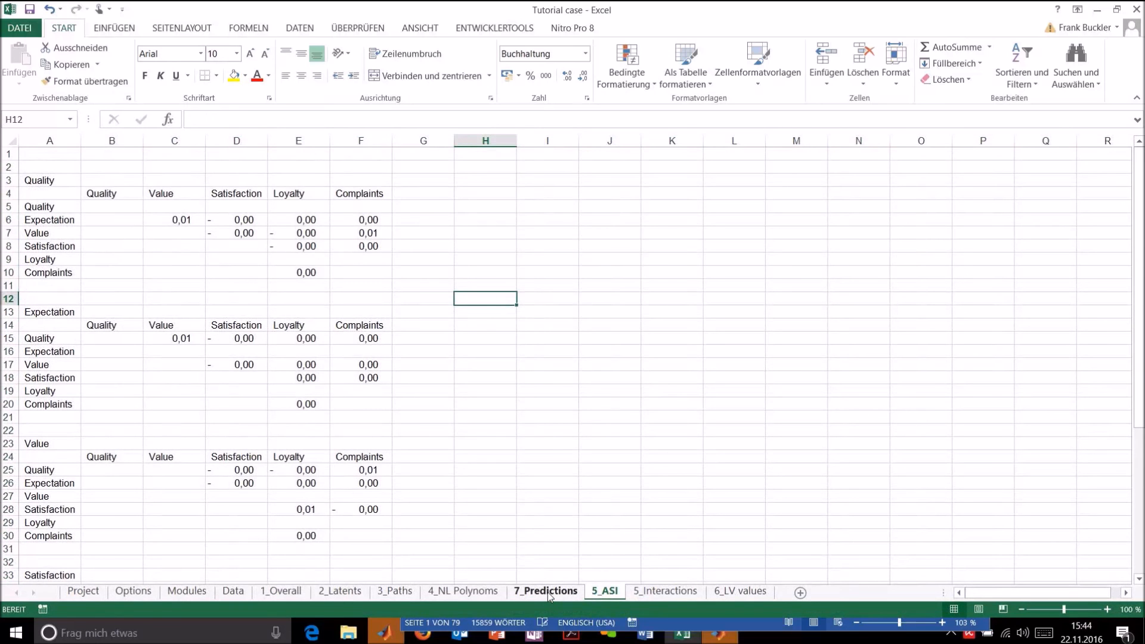
Revisit the 5_Interactions sheet briefly and review the ASE, linear path coefficient and OEAD tables at the start of the 3_Paths sheet
{"action": "left_click", "coordinate": [648, 593]}
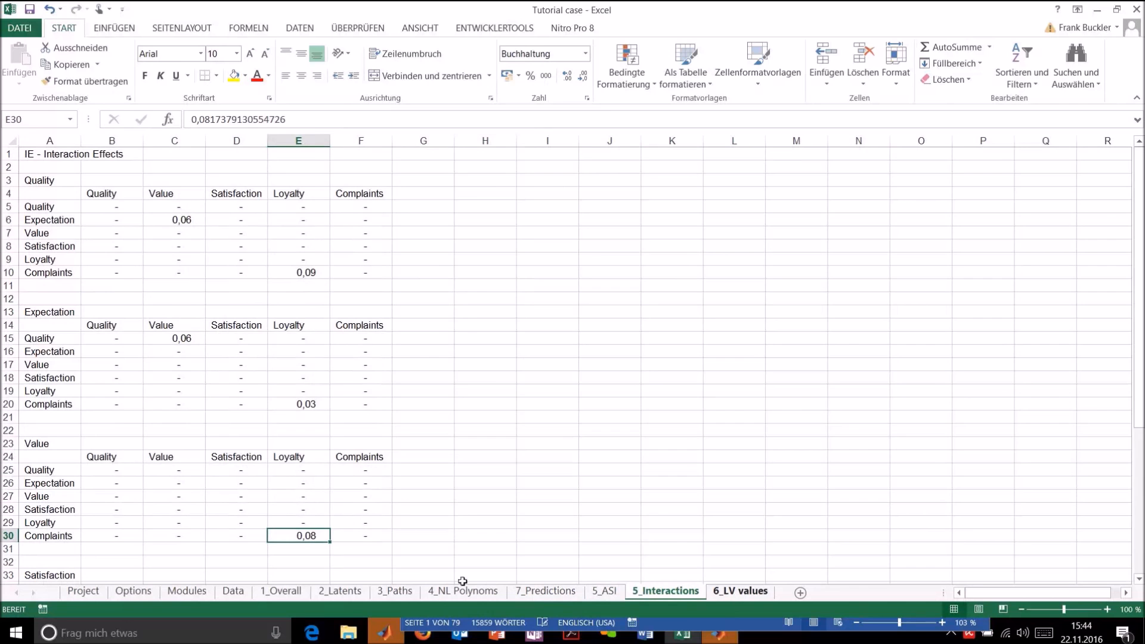
{"action": "left_click", "coordinate": [386, 593]}
{"action": "left_click", "coordinate": [386, 395]}
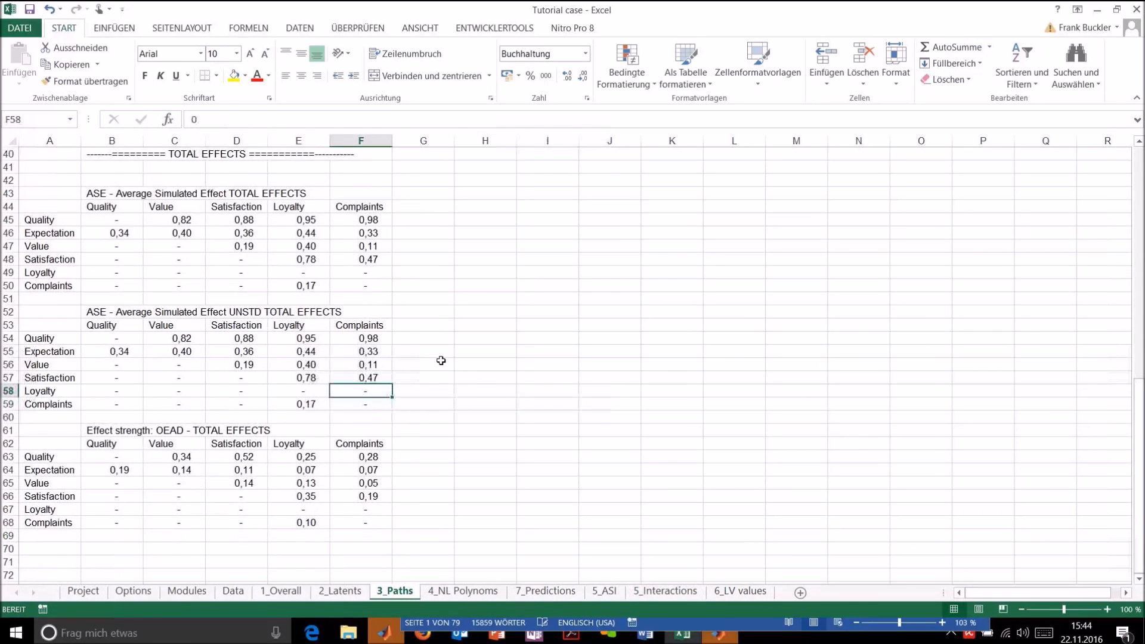
{"action": "scroll", "coordinate": [461, 371], "scroll_direction": "up", "scroll_amount": 9}
{"action": "scroll", "coordinate": [461, 371], "scroll_direction": "up", "scroll_amount": 4}
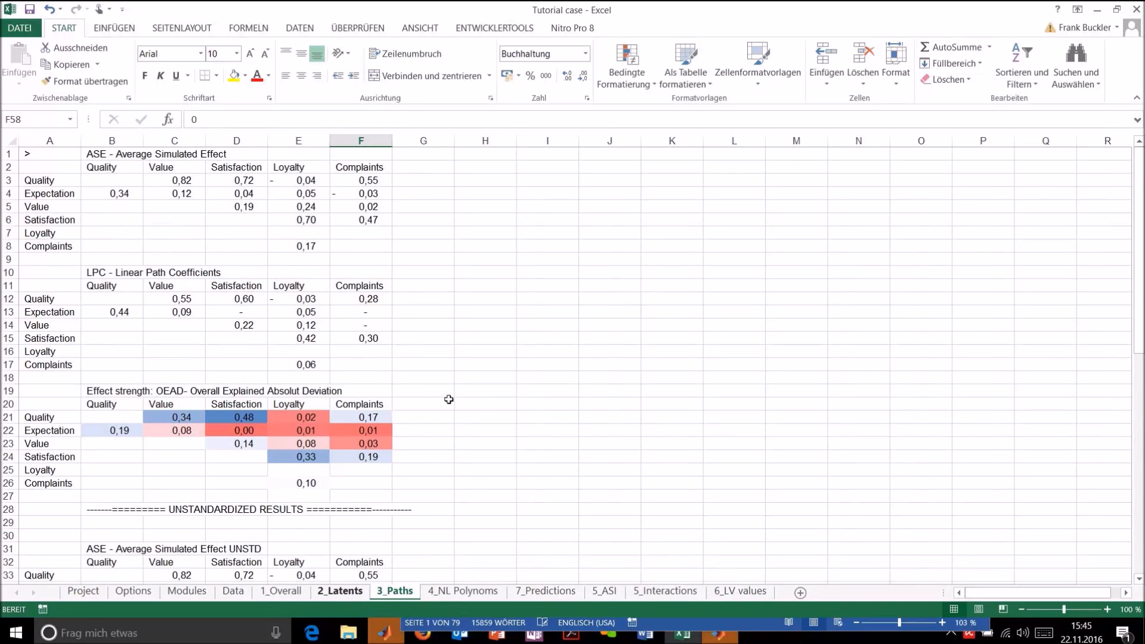
{"action": "left_click", "coordinate": [536, 365]}
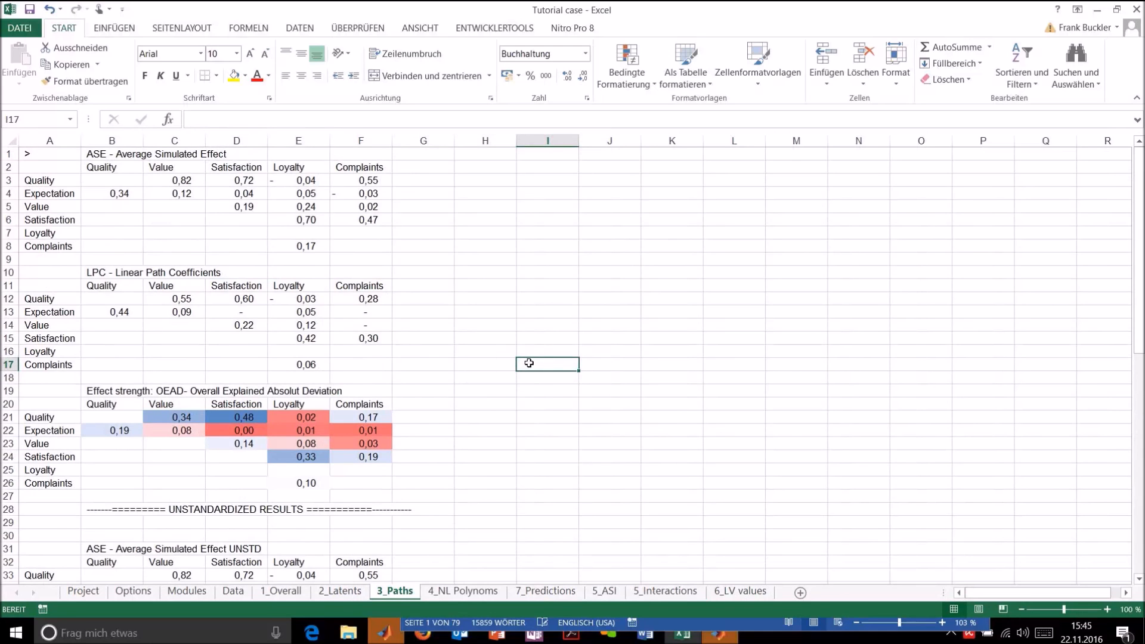